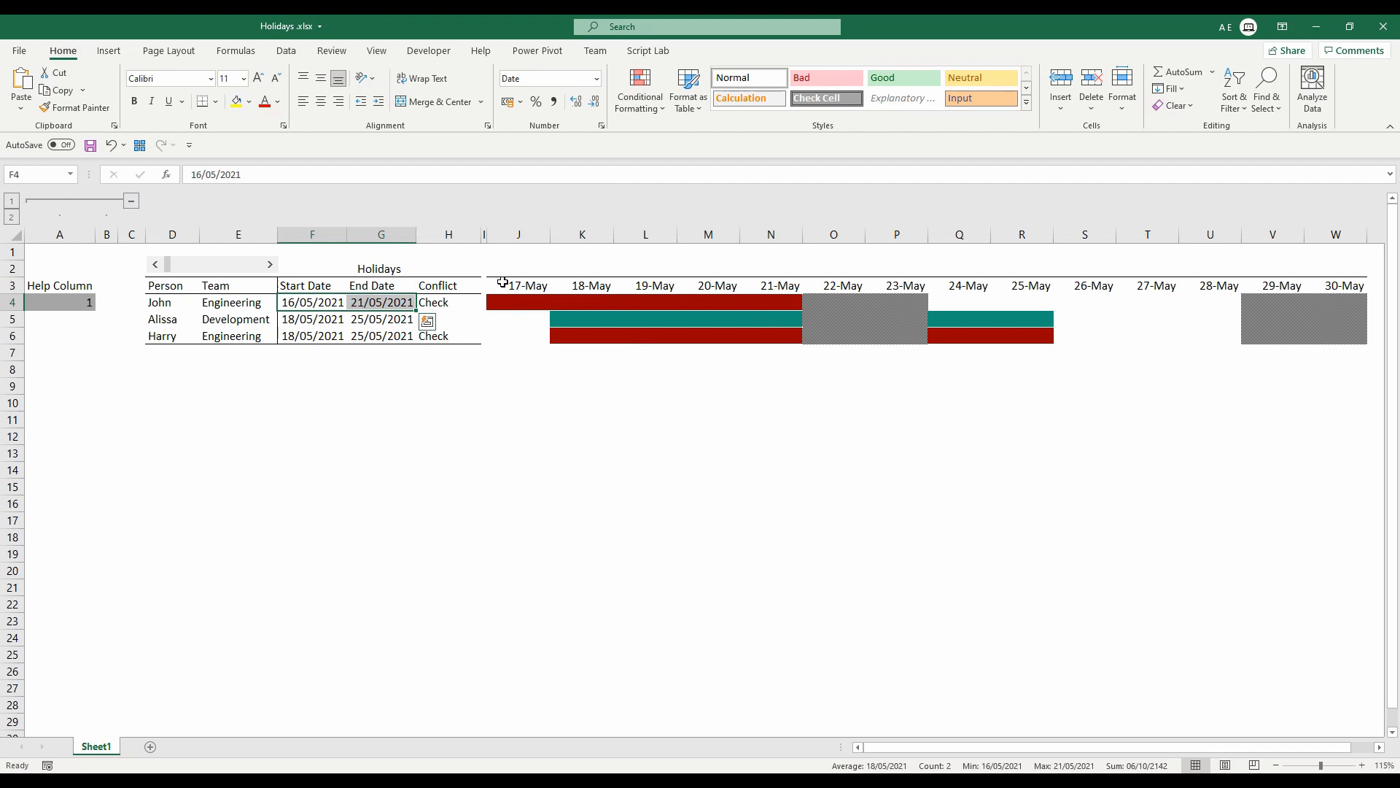
Examine the finished holiday table's date and team ranges, its Conflict formula and the colored timeline chart.
click(308, 300)
drag(312, 302, 394, 337)
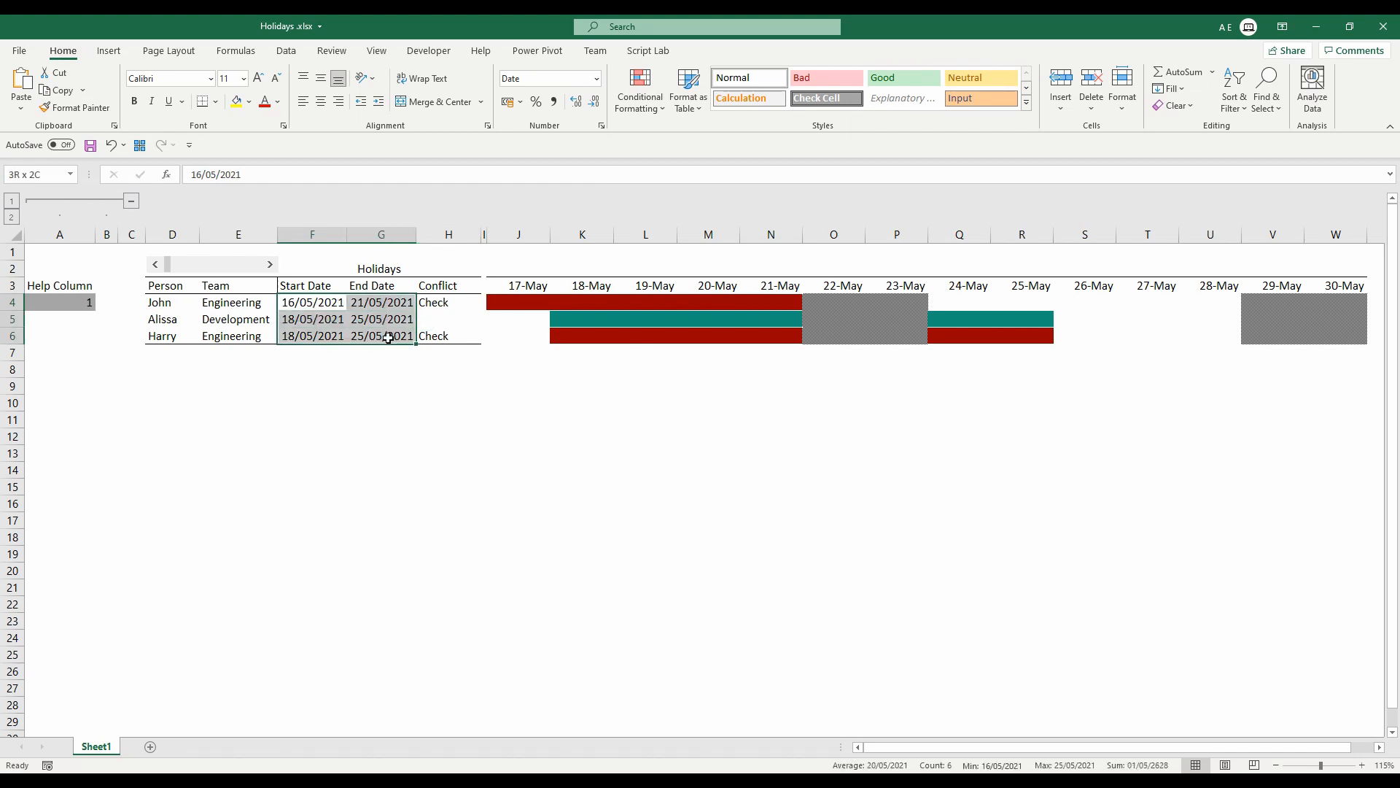
drag(164, 302, 166, 340)
click(253, 306)
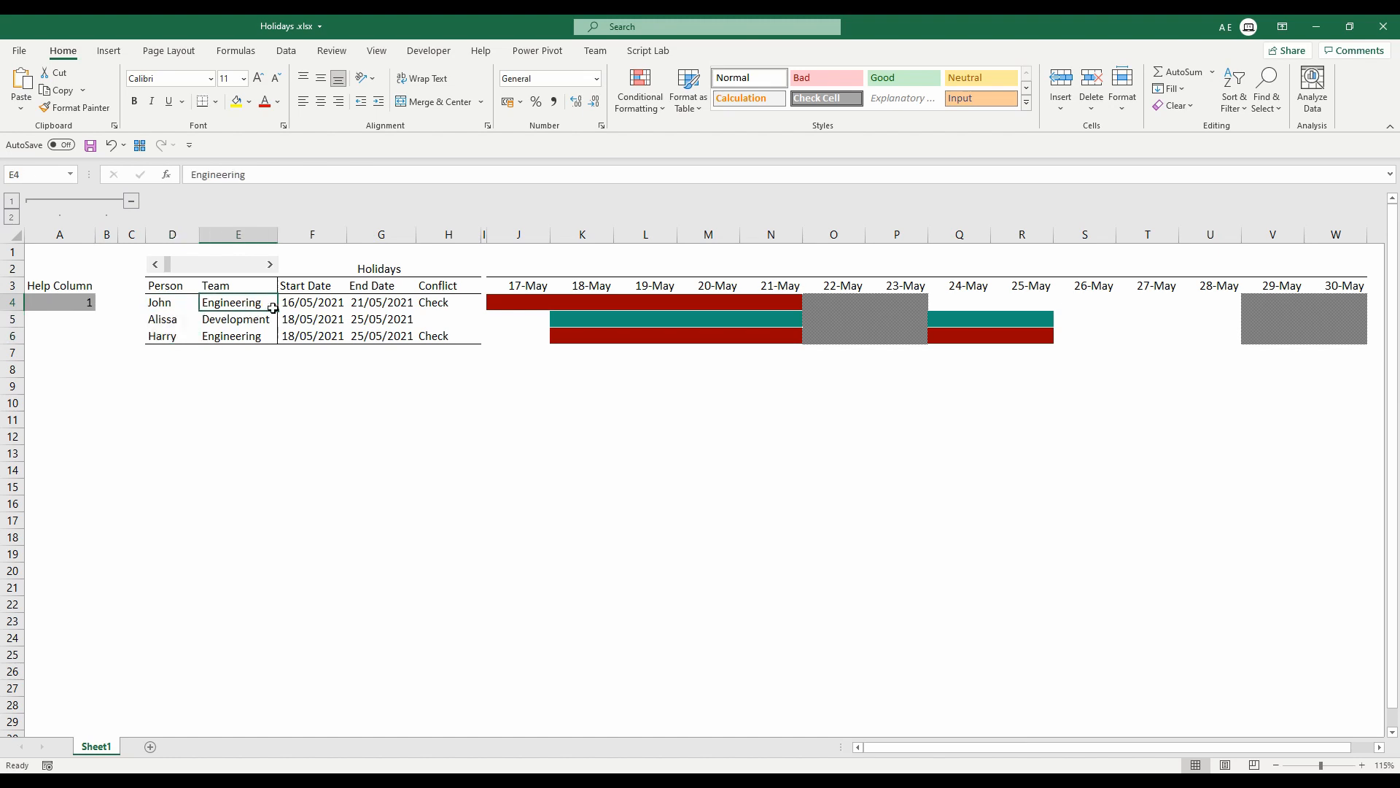
drag(435, 301, 241, 336)
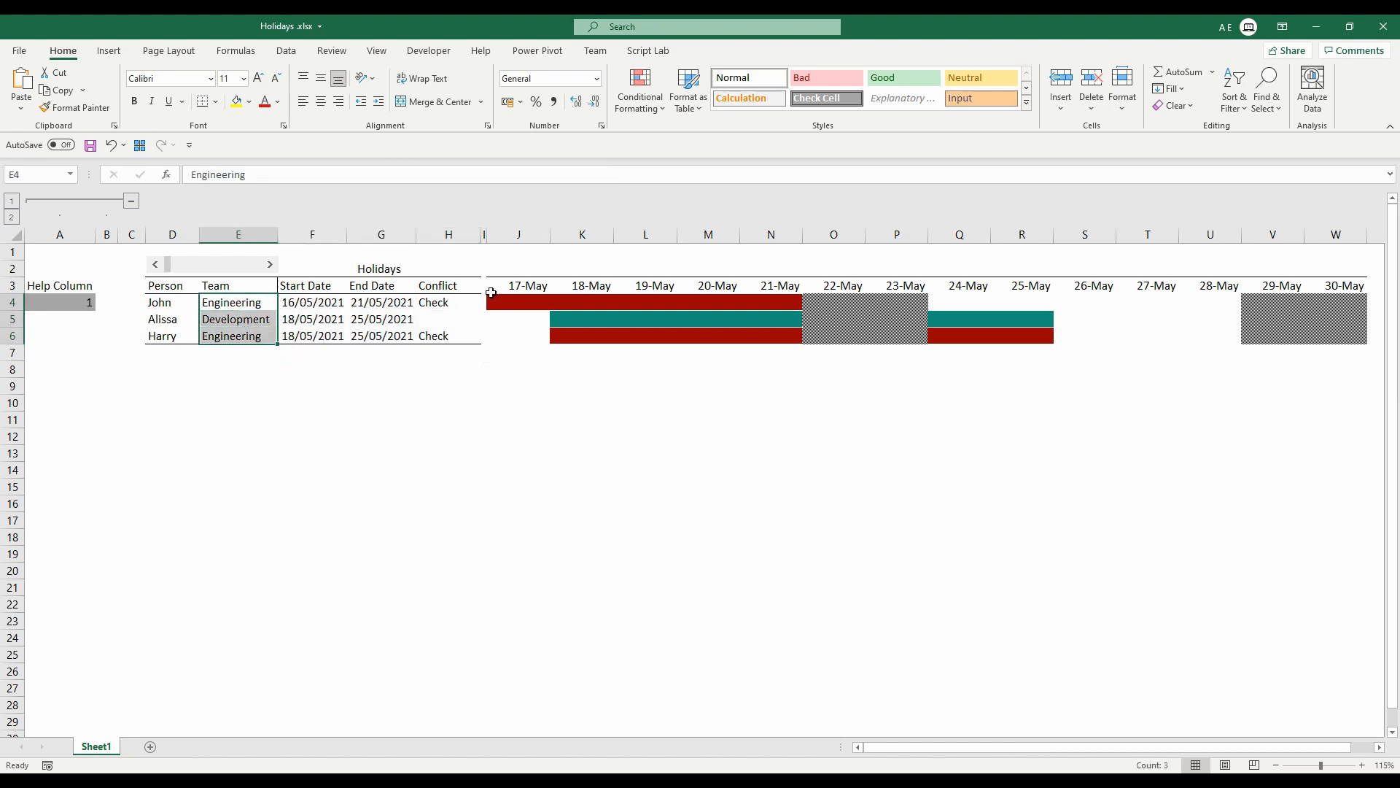
click(450, 302)
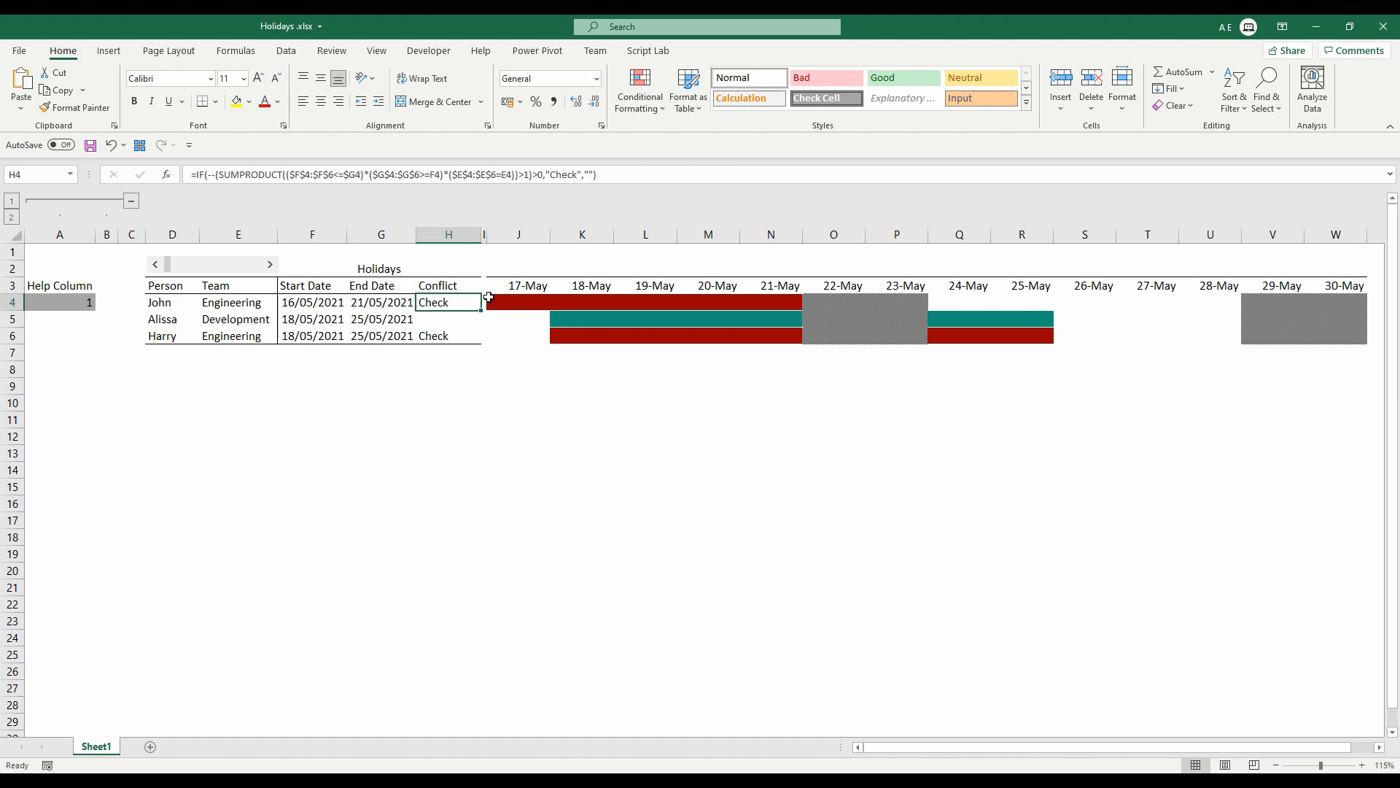
drag(491, 301, 1233, 327)
drag(391, 287, 1211, 286)
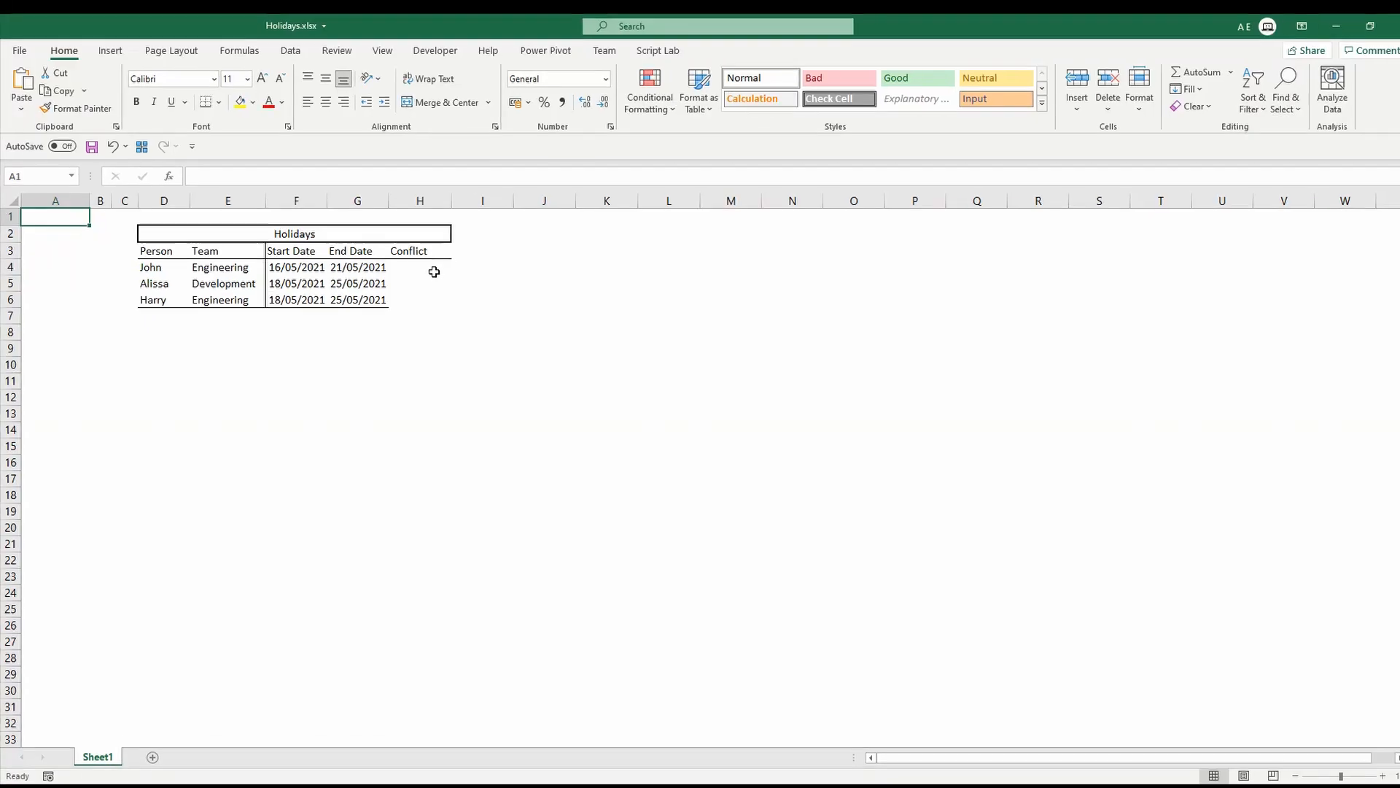
Start a SUMPRODUCT formula in H4 of the Conflict column using the absolute start-date range $F$4:$F$6.
click(547, 326)
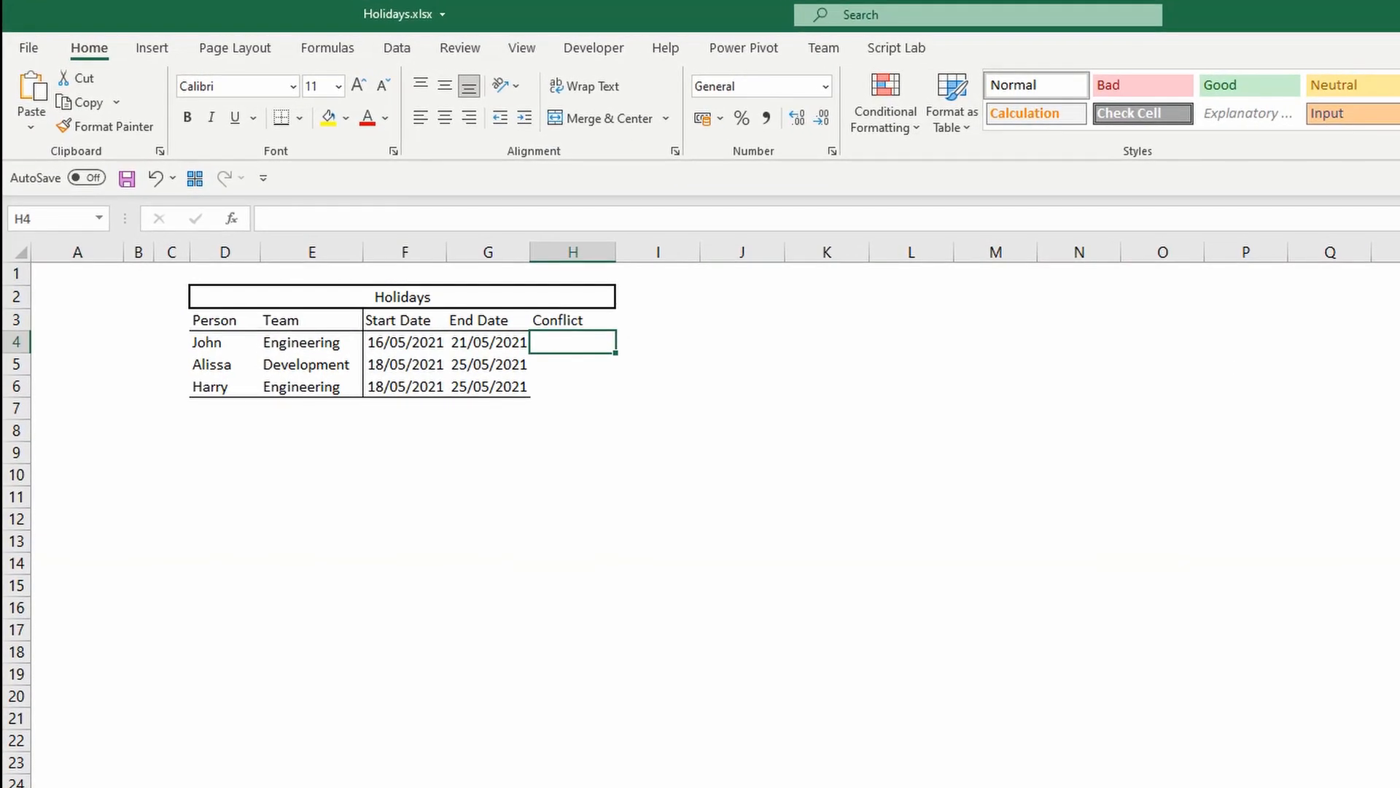
text(=sum)
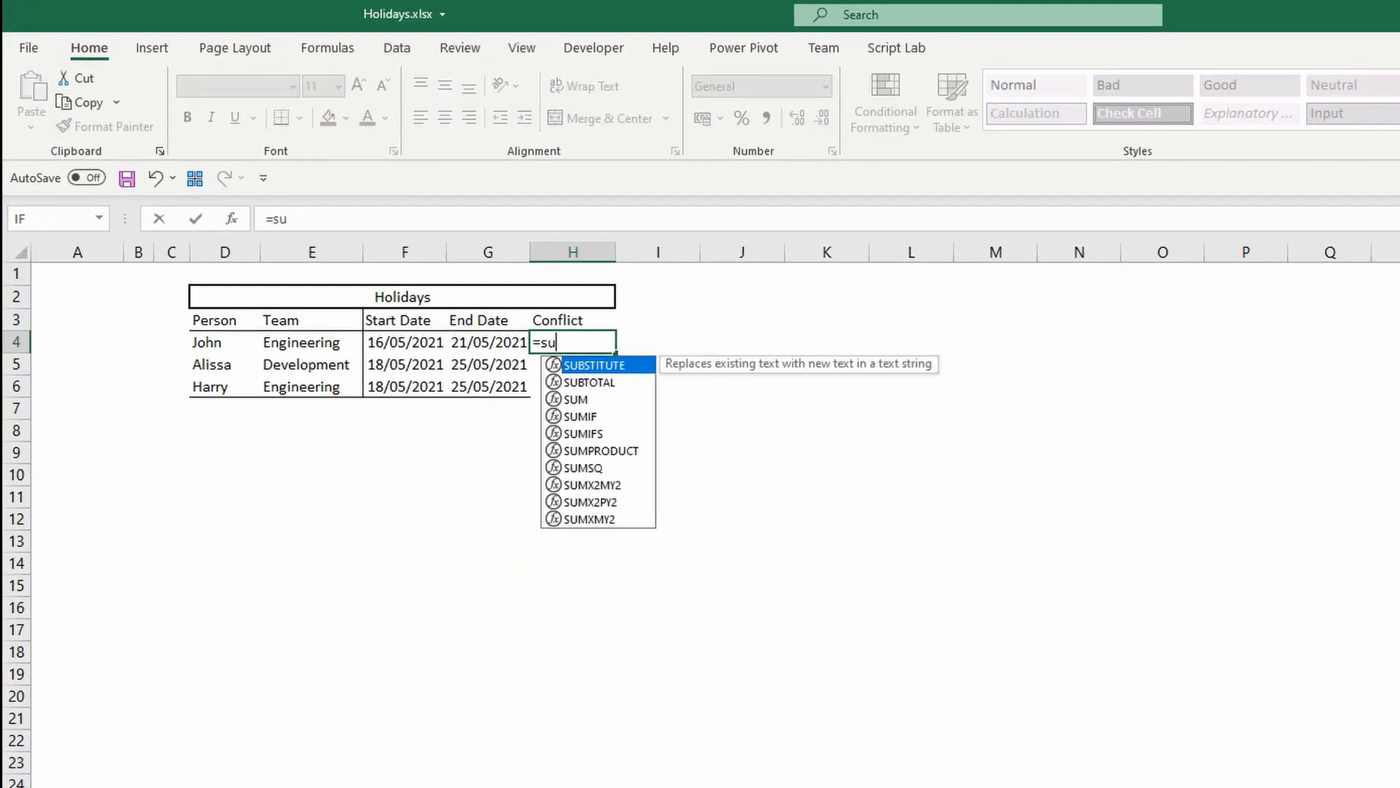
key(Down)
key(Down)
key(Down)
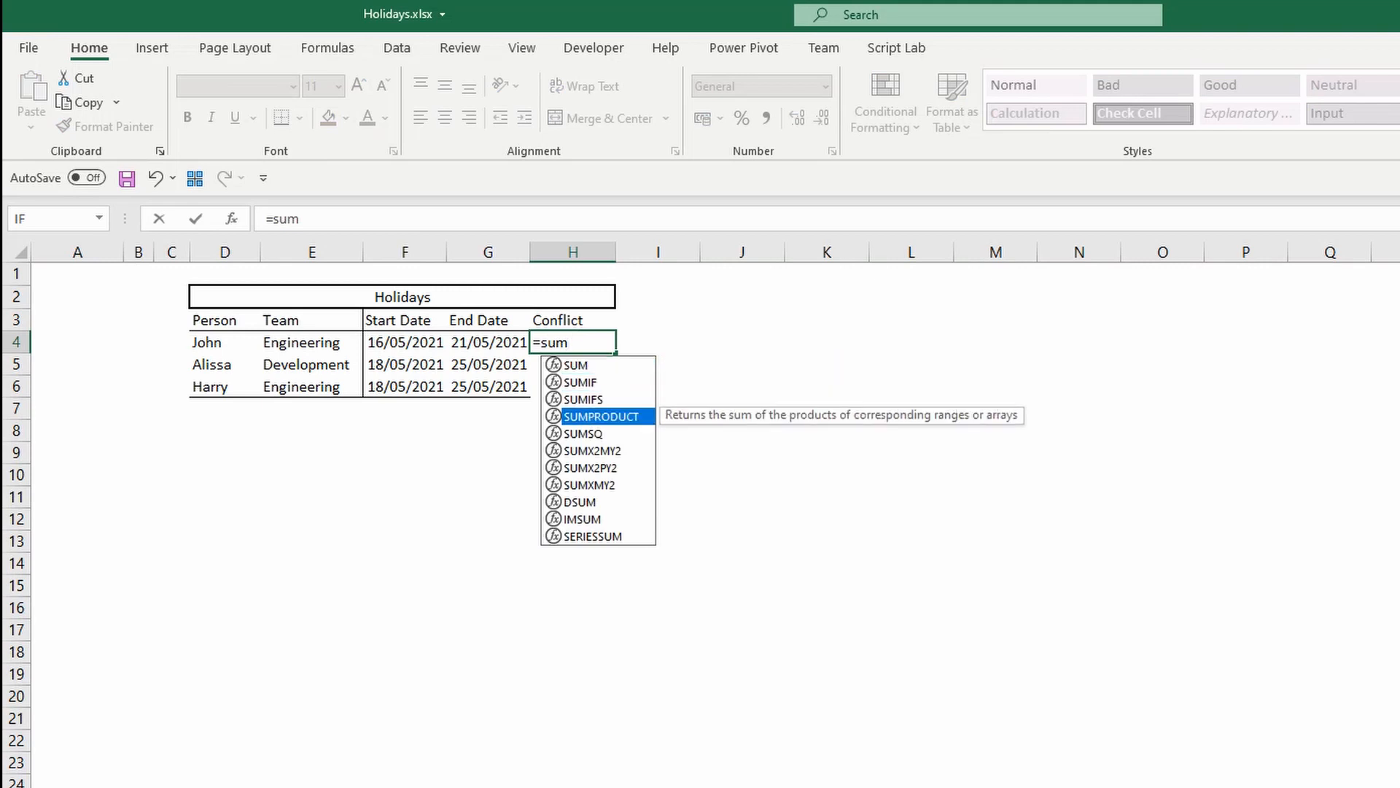
key(Tab)
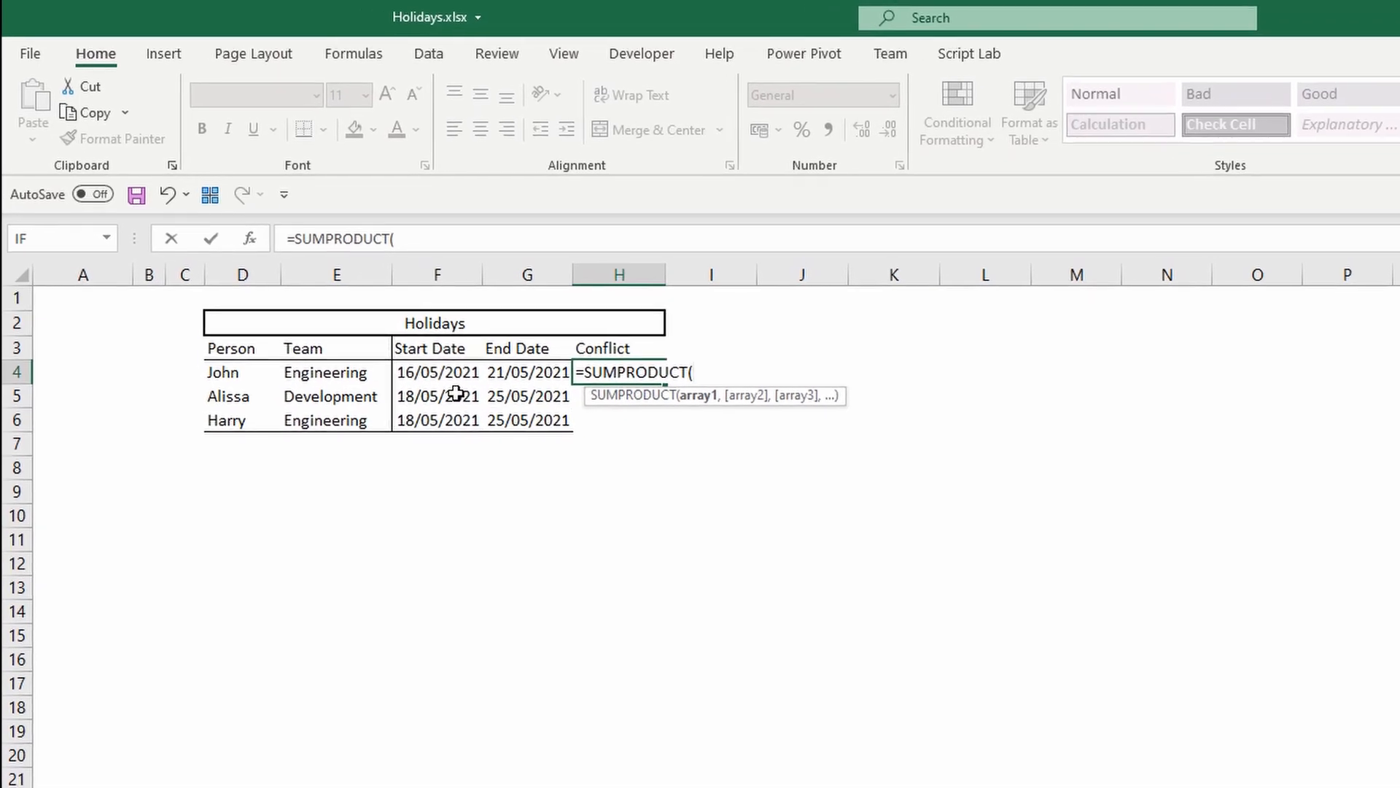
text(()
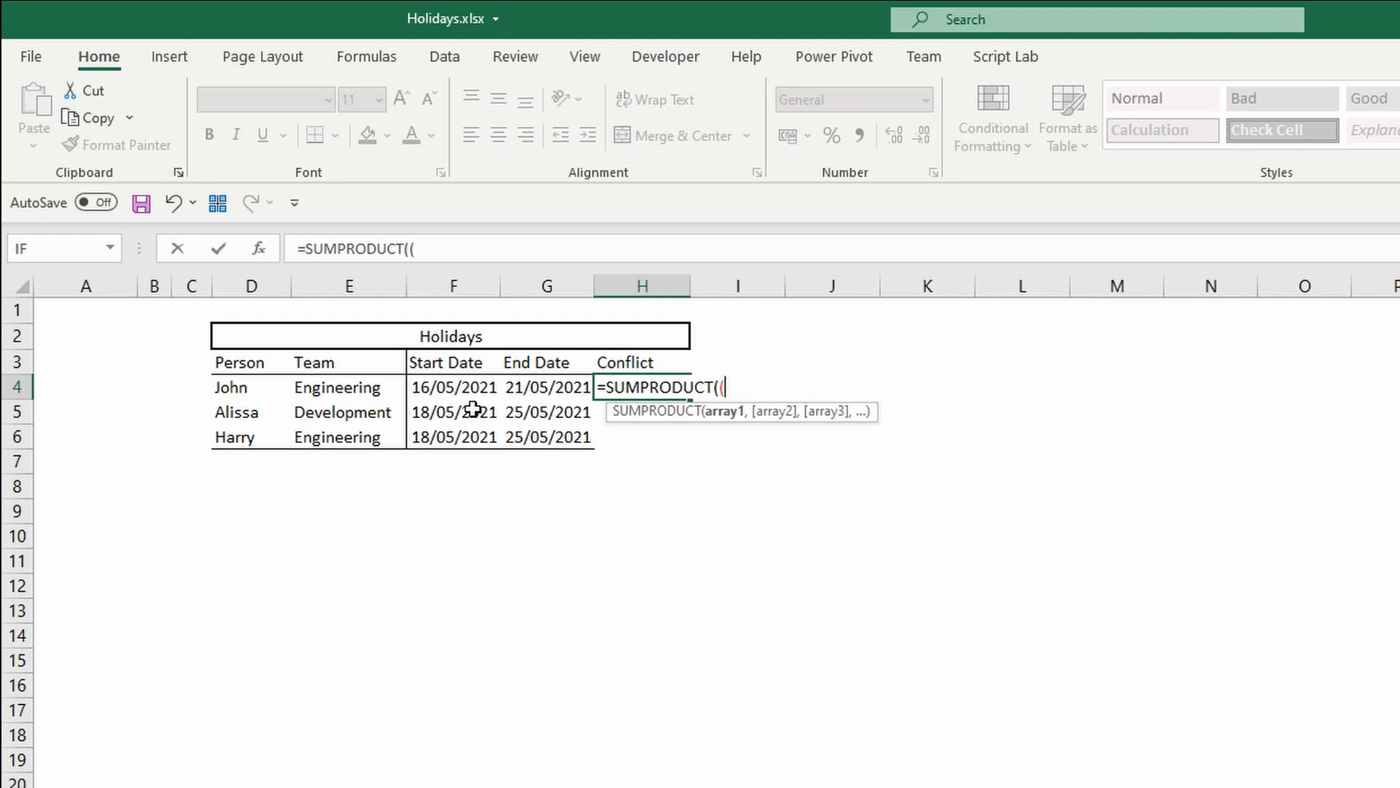
drag(475, 387, 481, 436)
key(F4)
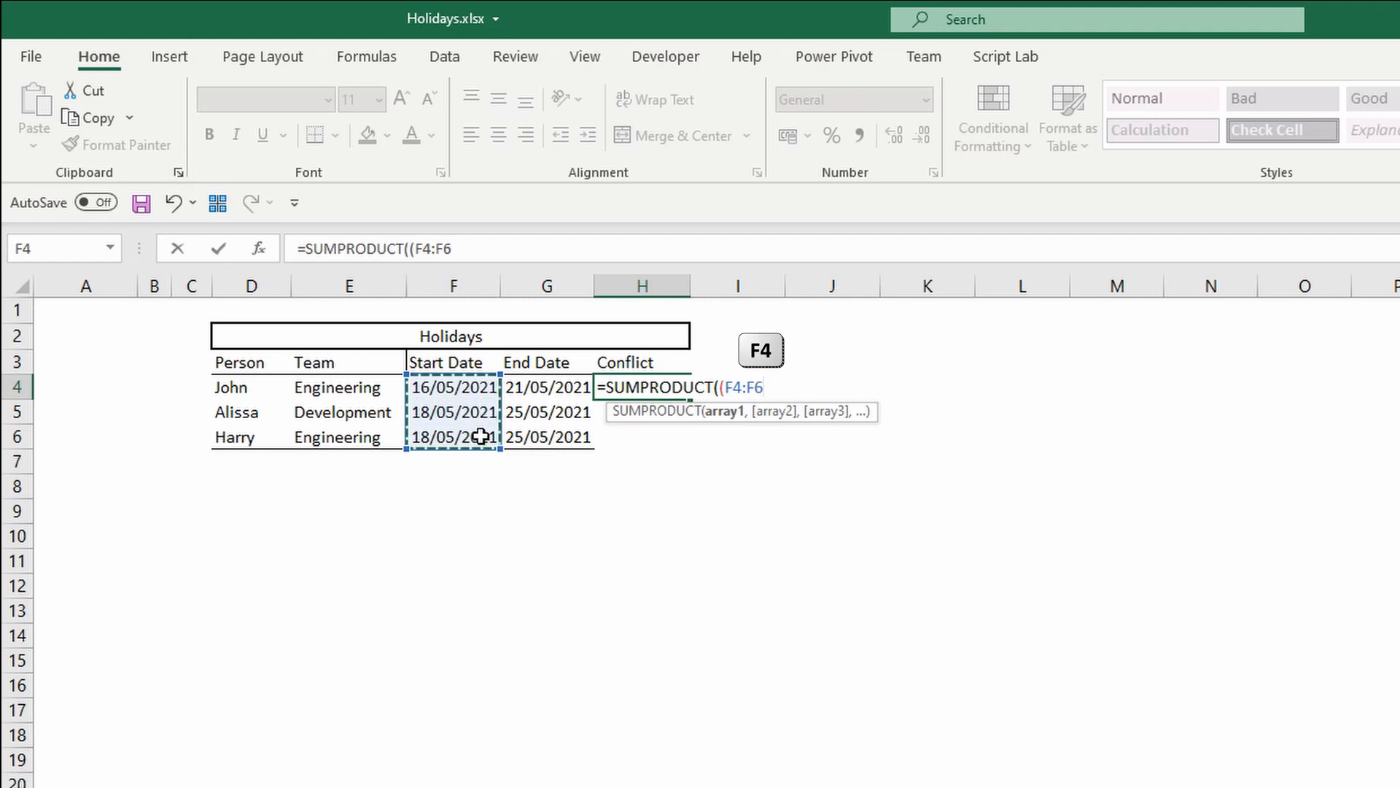
Complete the first condition so start dates are less than or equal to $G4, closing its parentheses.
text(<)
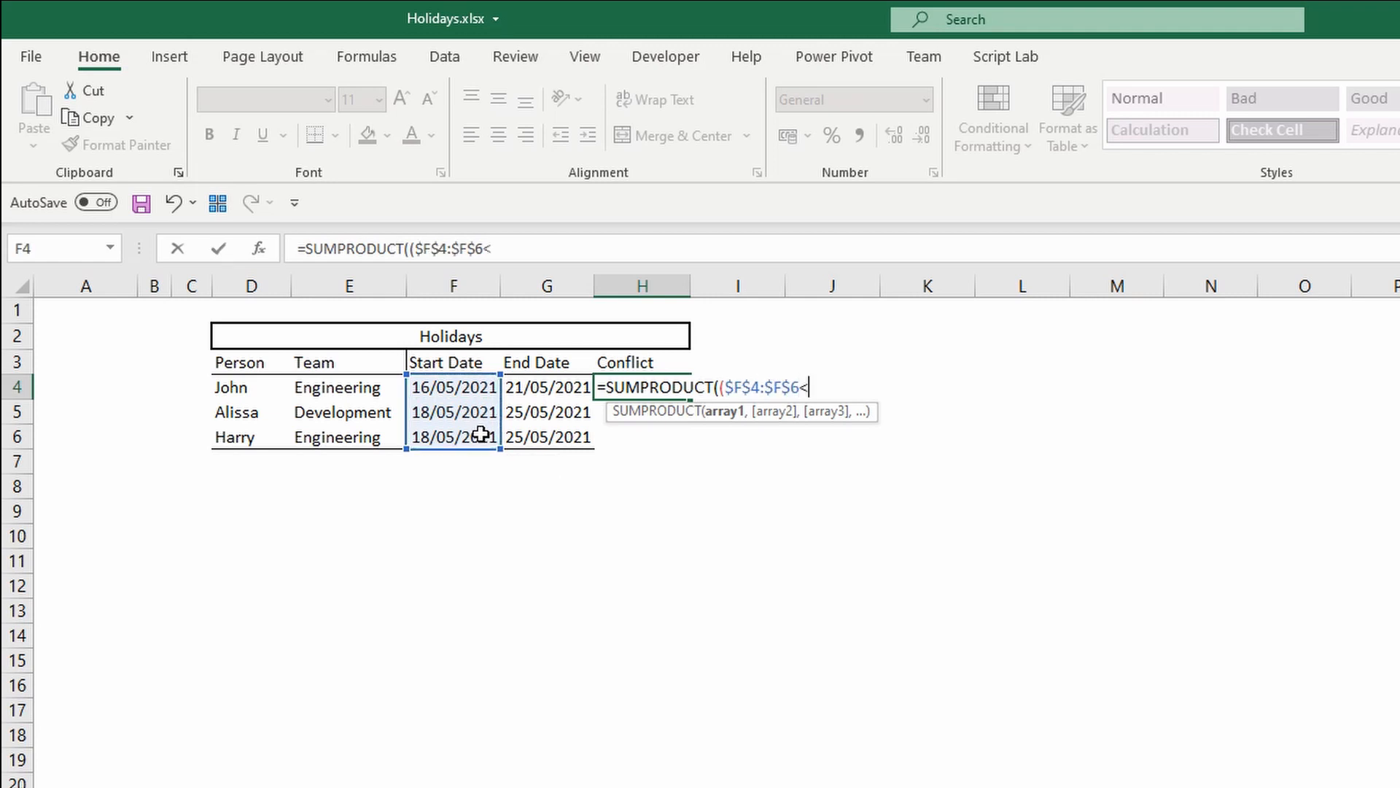
text(=)
click(566, 389)
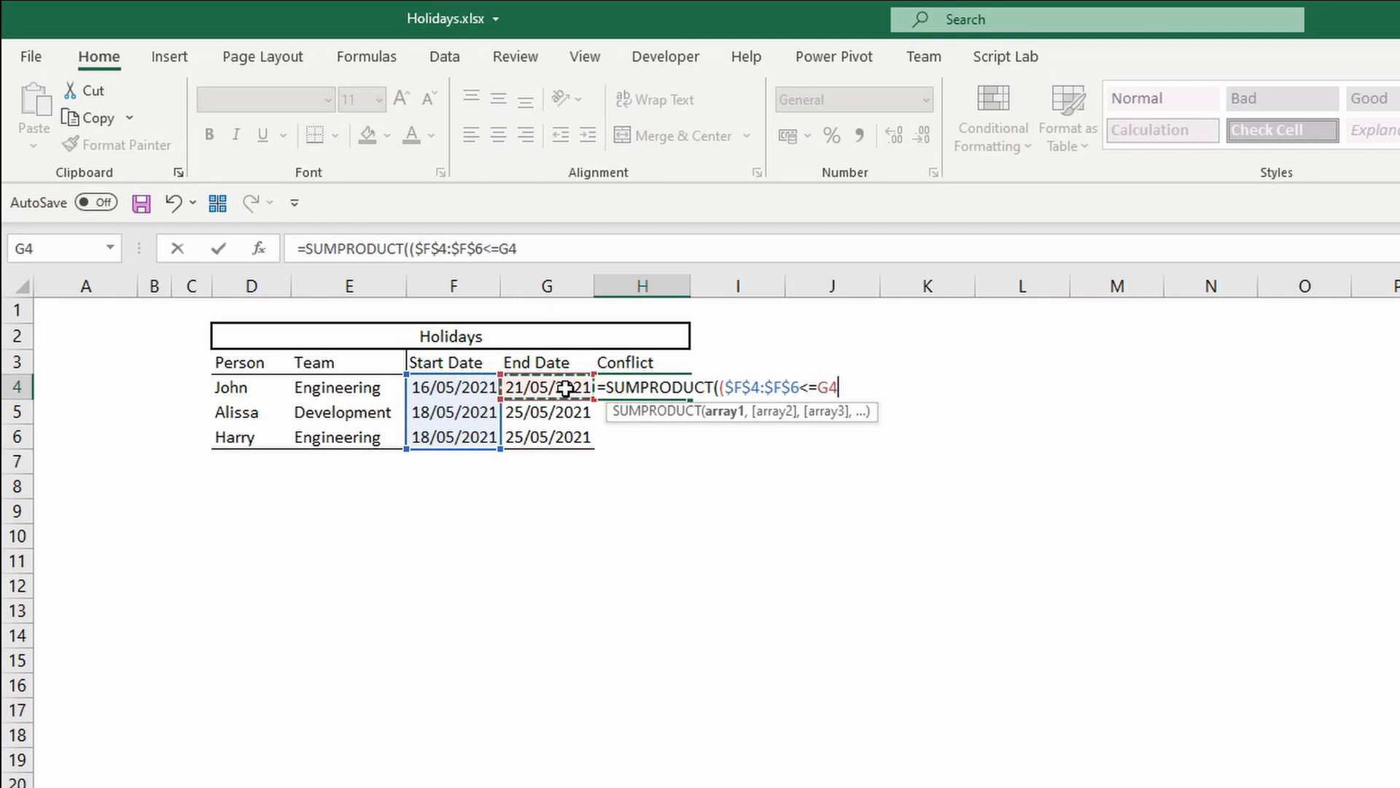
key(F4)
key(F4)
key(F4)
text()*)
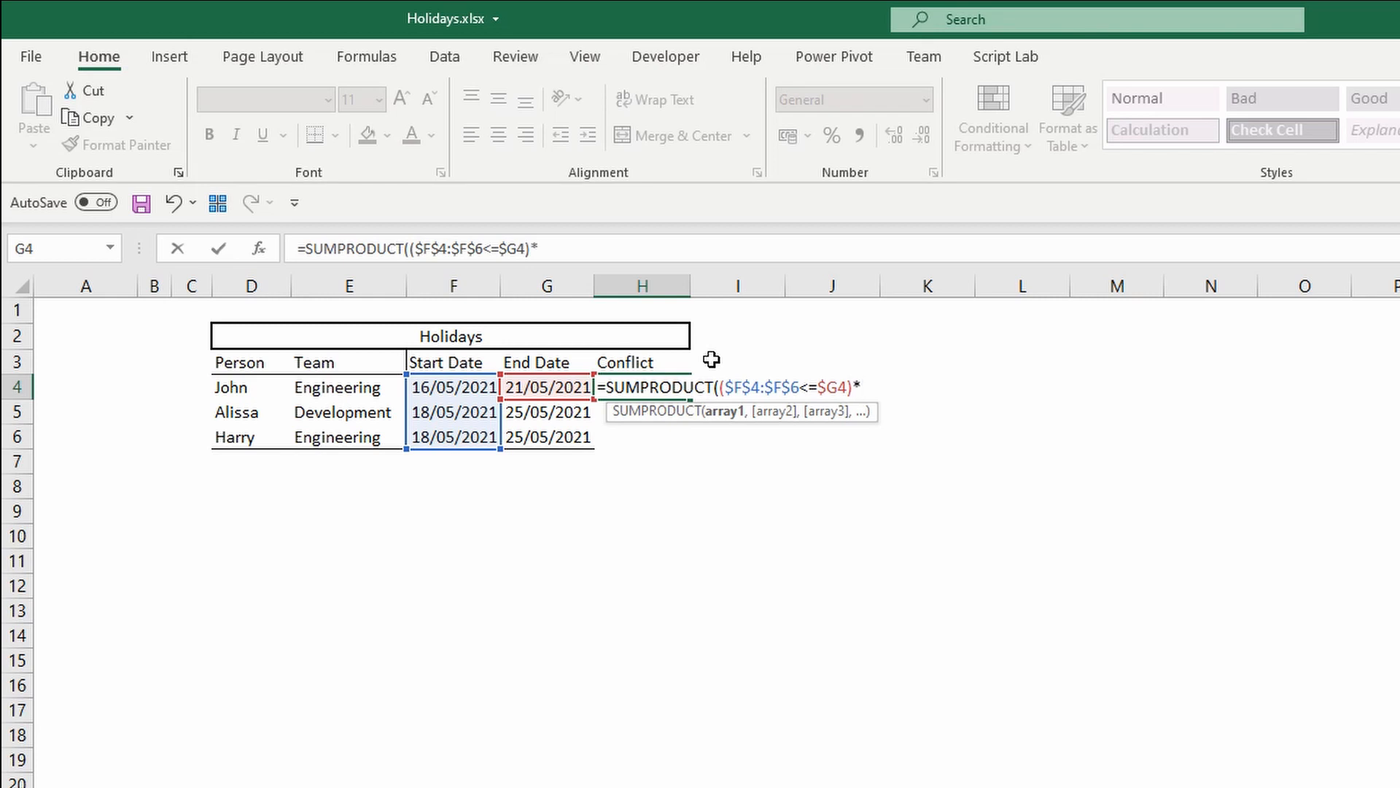
Multiply by a second condition that end dates $G$4:$G$6 are greater than or equal to $F4.
text(()
drag(544, 382, 543, 430)
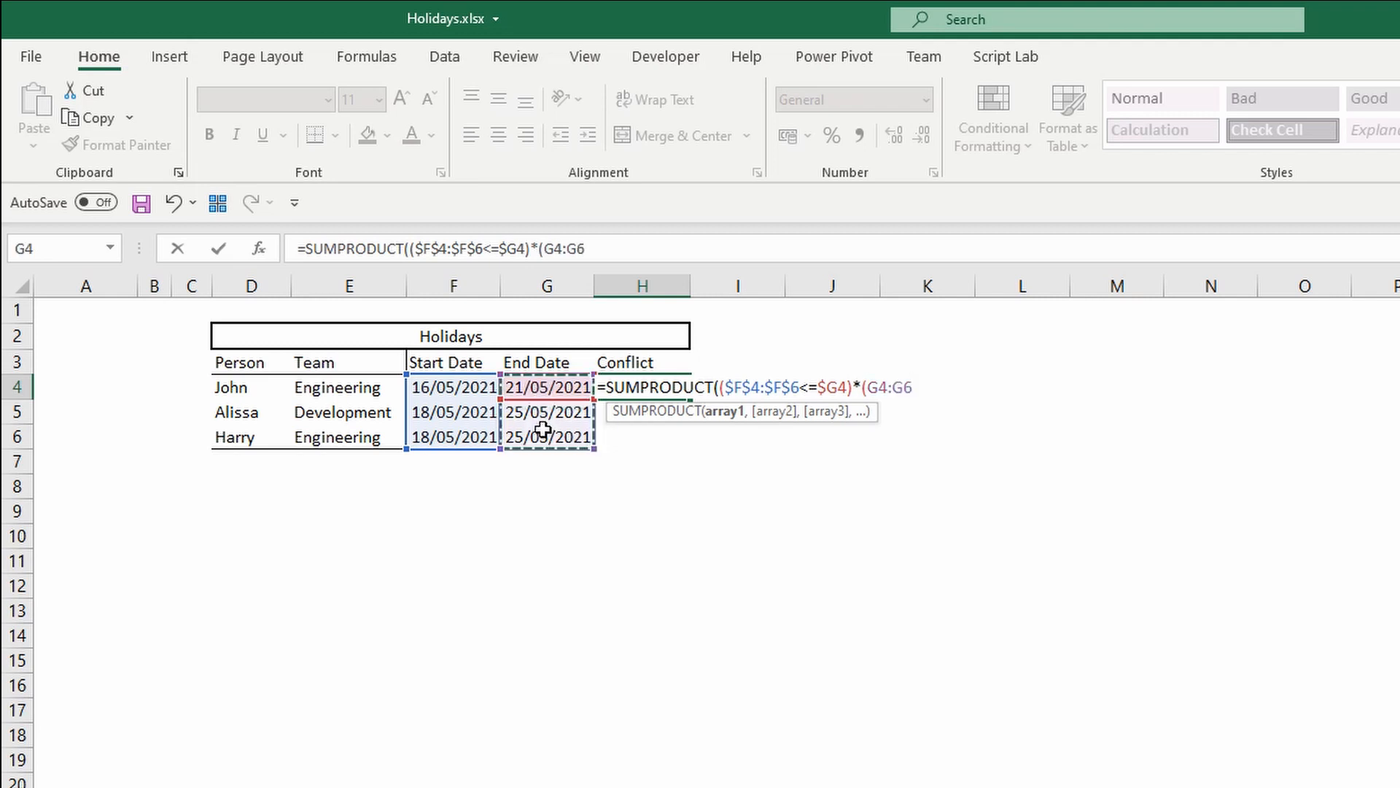
key(F4)
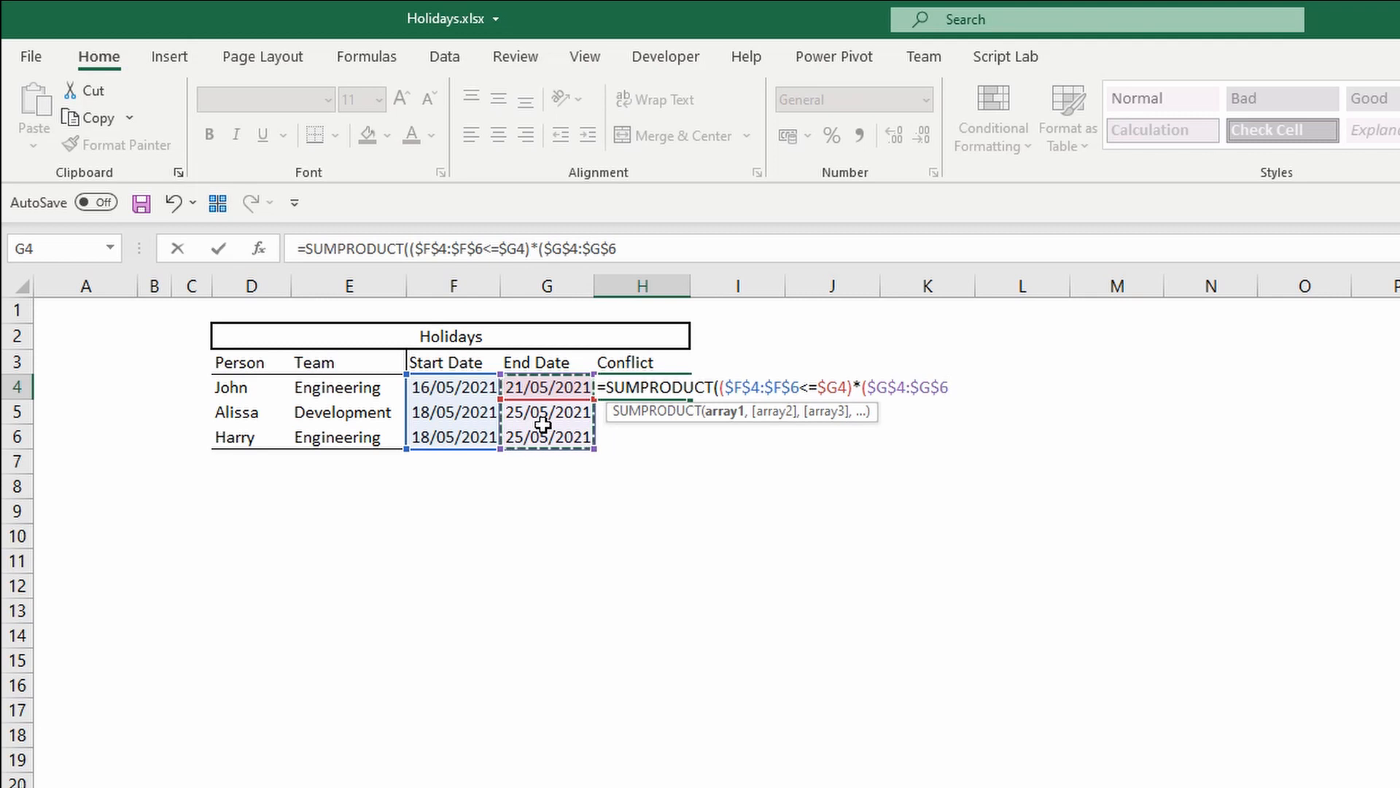
text(>=)
click(464, 388)
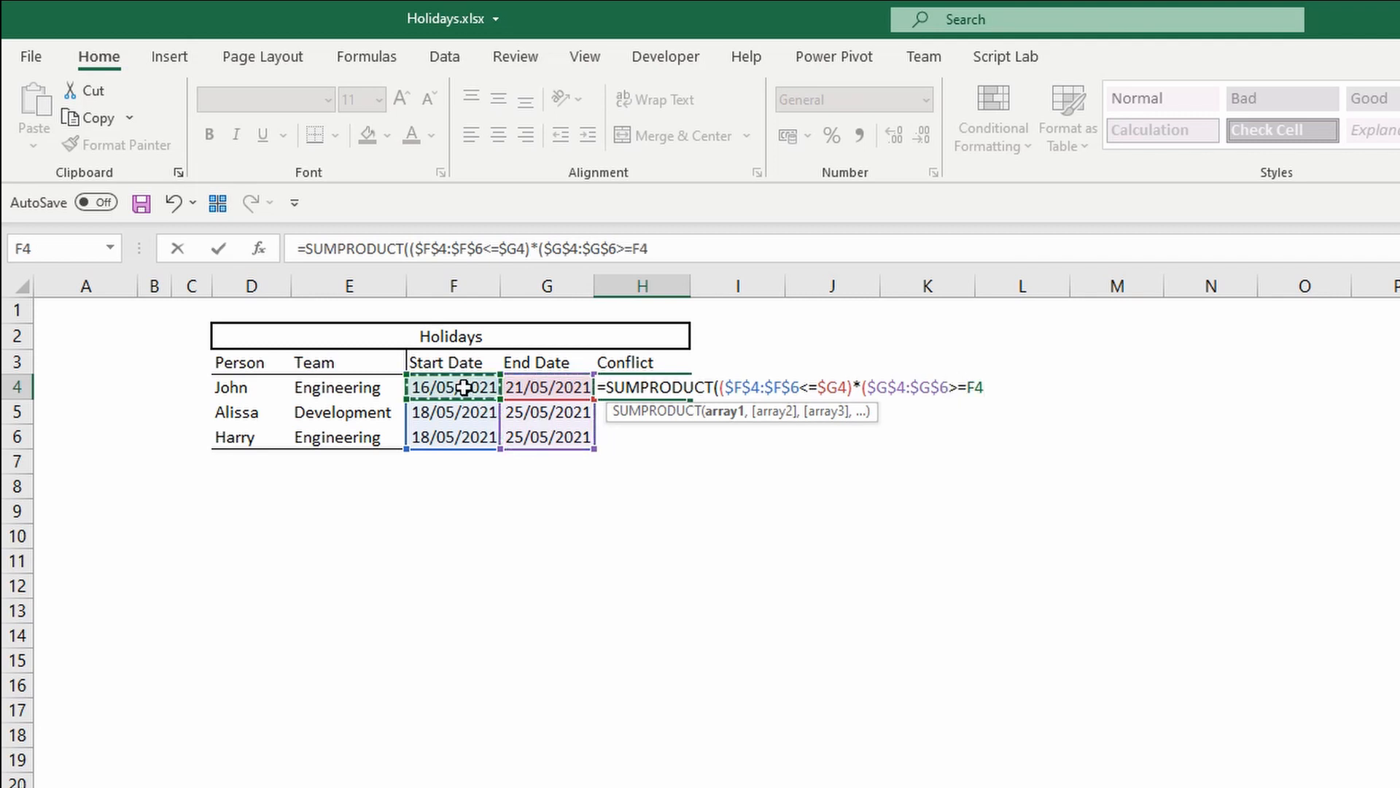
key(F4)
key(F4)
key(F4)
text())
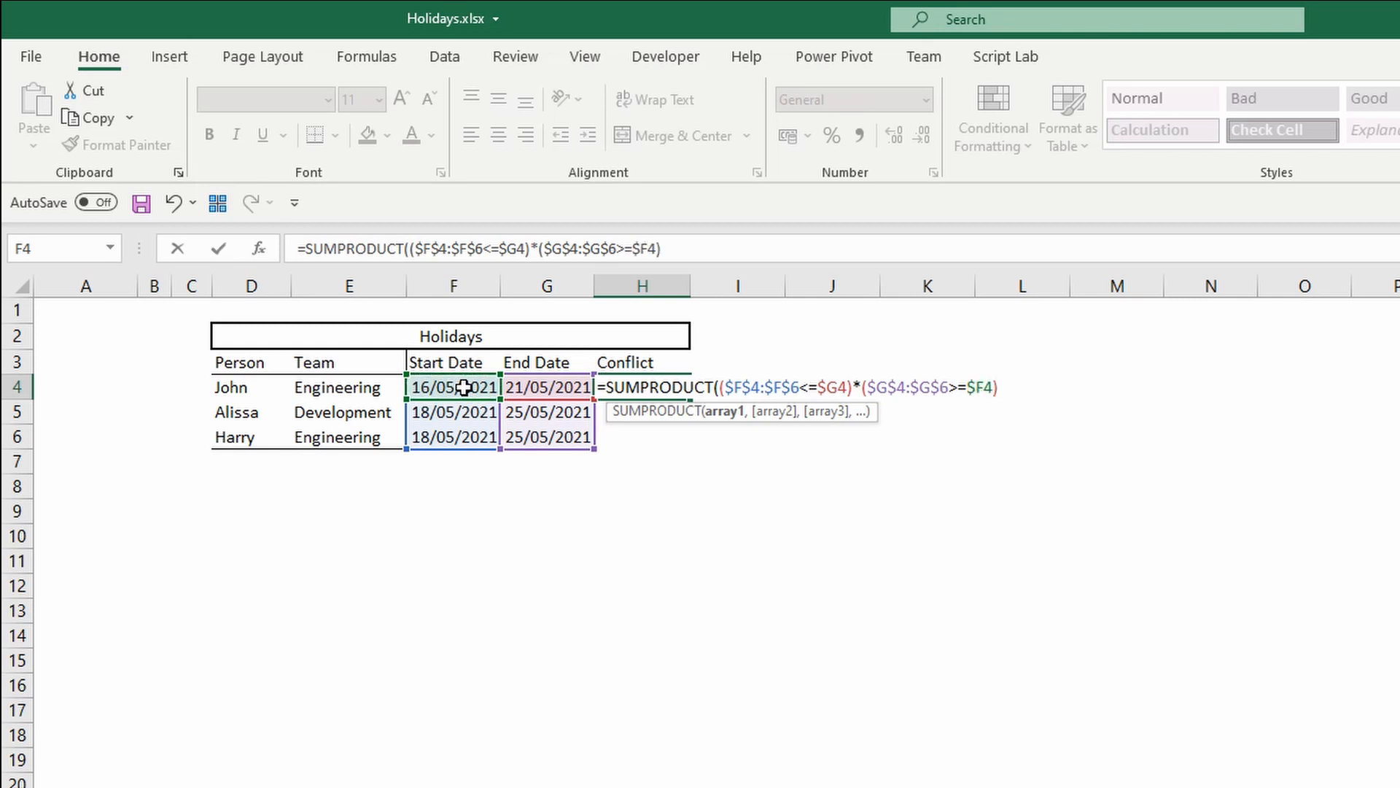
text())
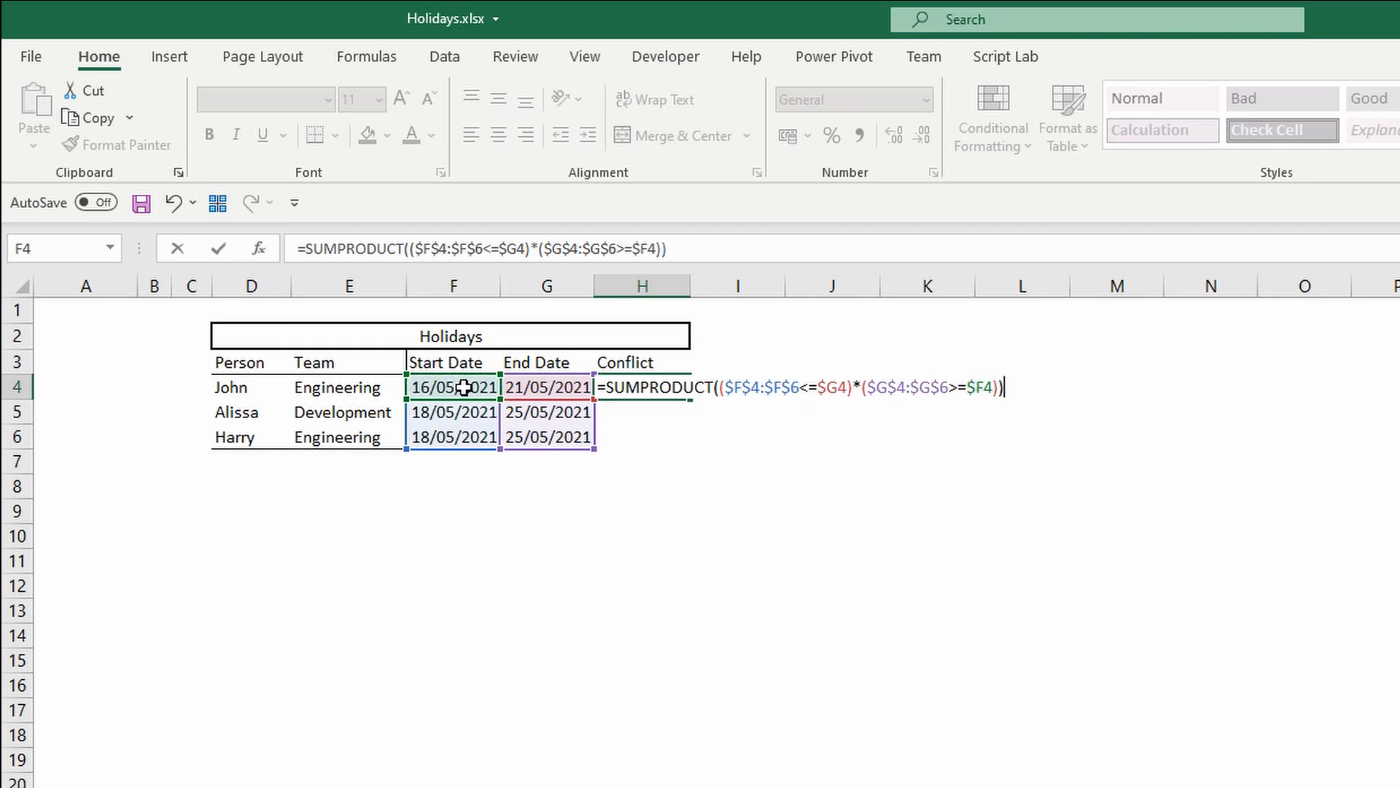
Close the SUMPRODUCT formula, enter it in H4 and fill it down to H6.
key(ctrl+Return)
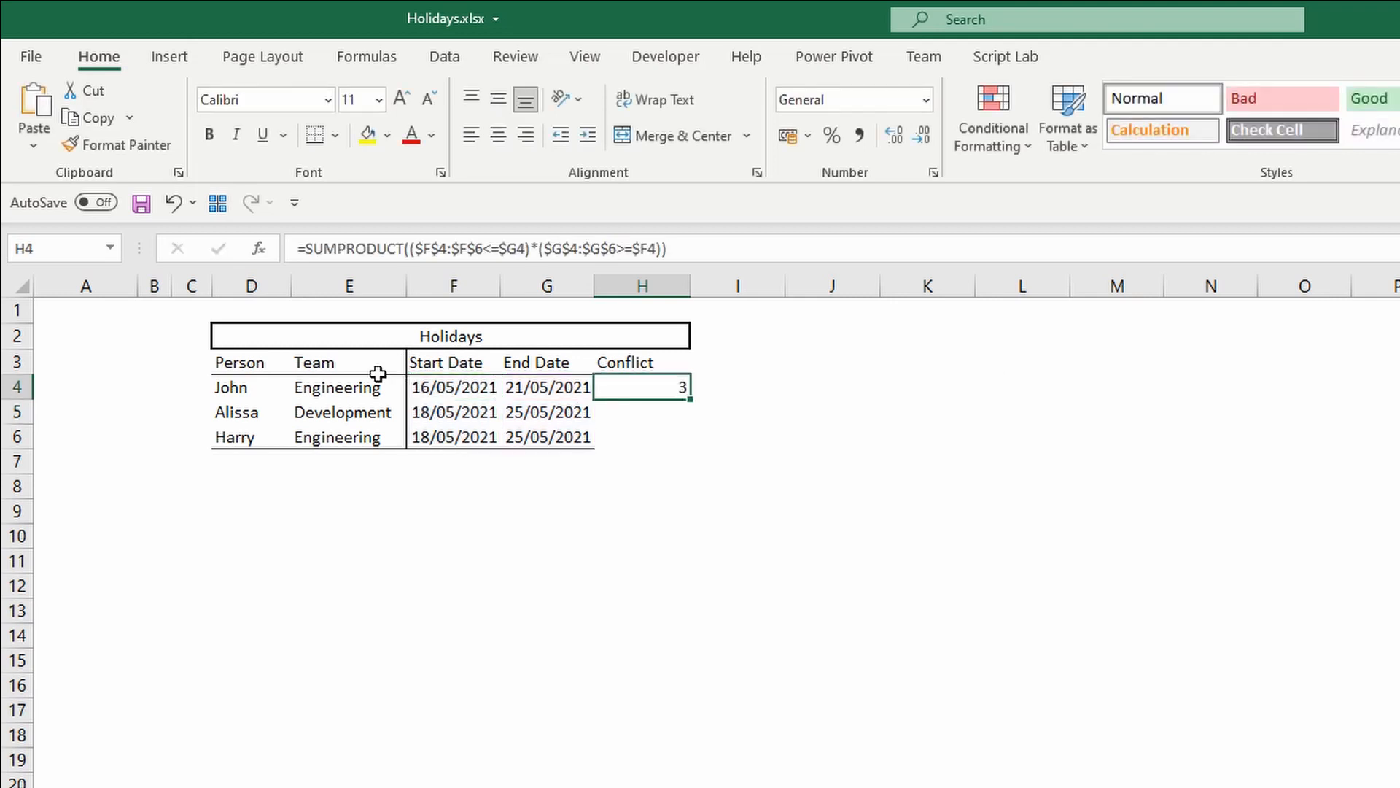
double_click(695, 401)
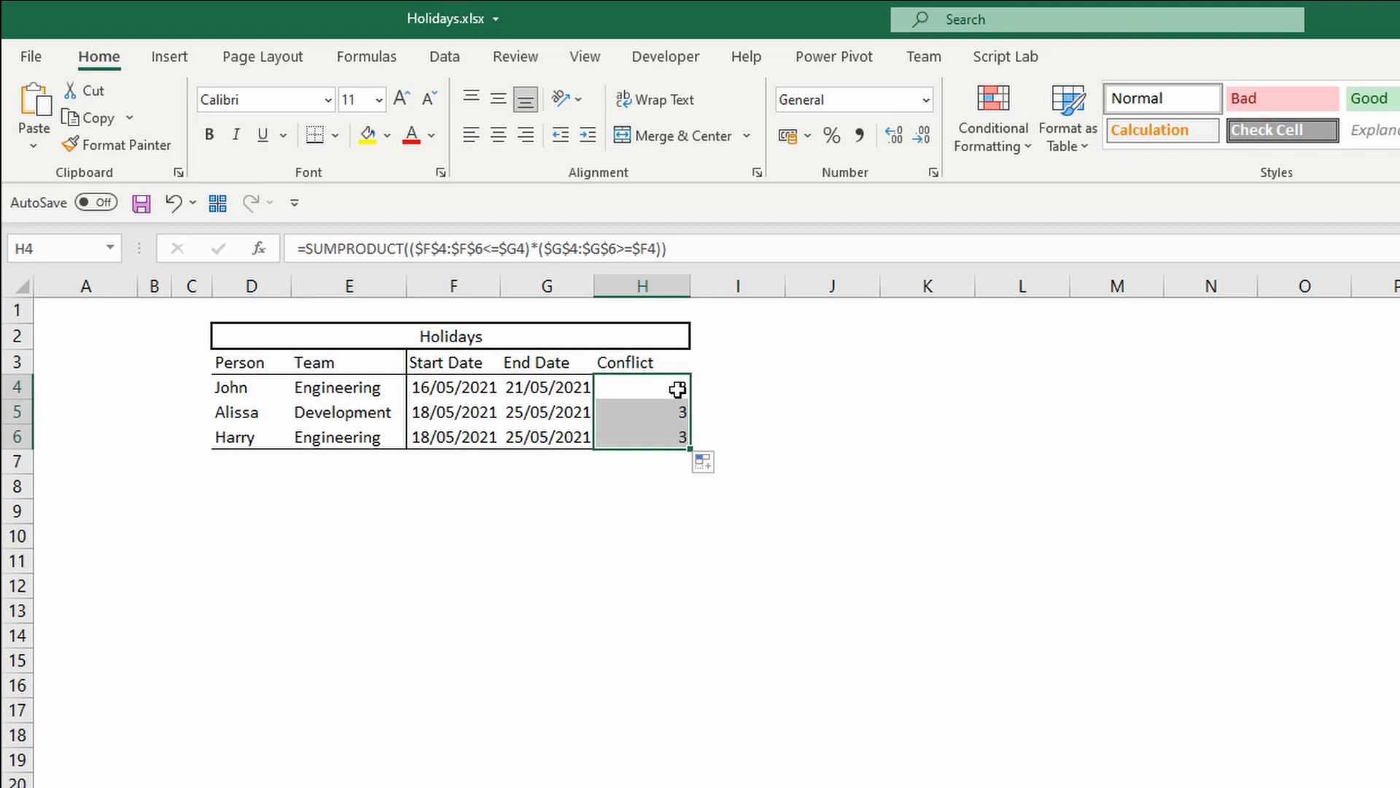
click(678, 387)
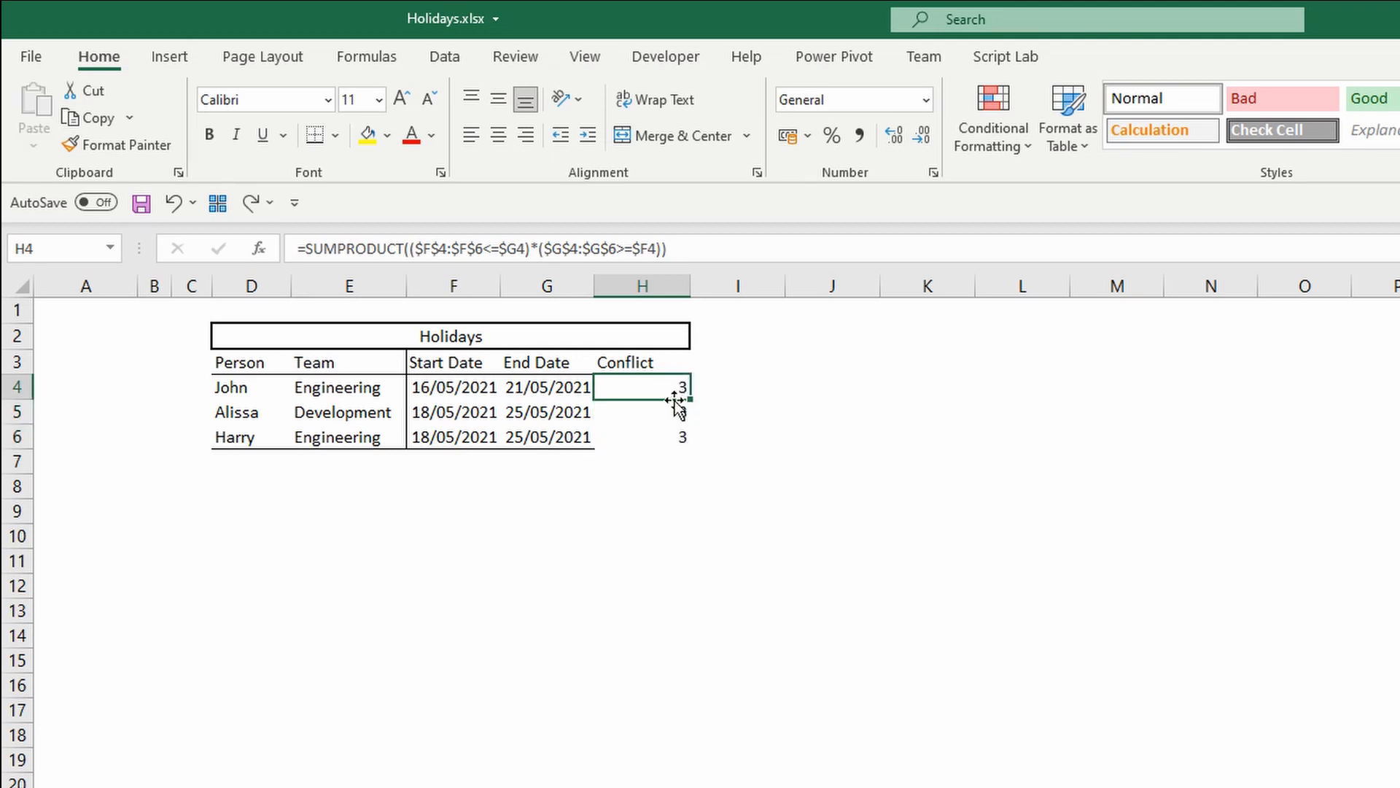
Extend the H4 formula with a third multiplied factor using the absolute team range $E$4:$E$6.
drag(441, 388, 562, 443)
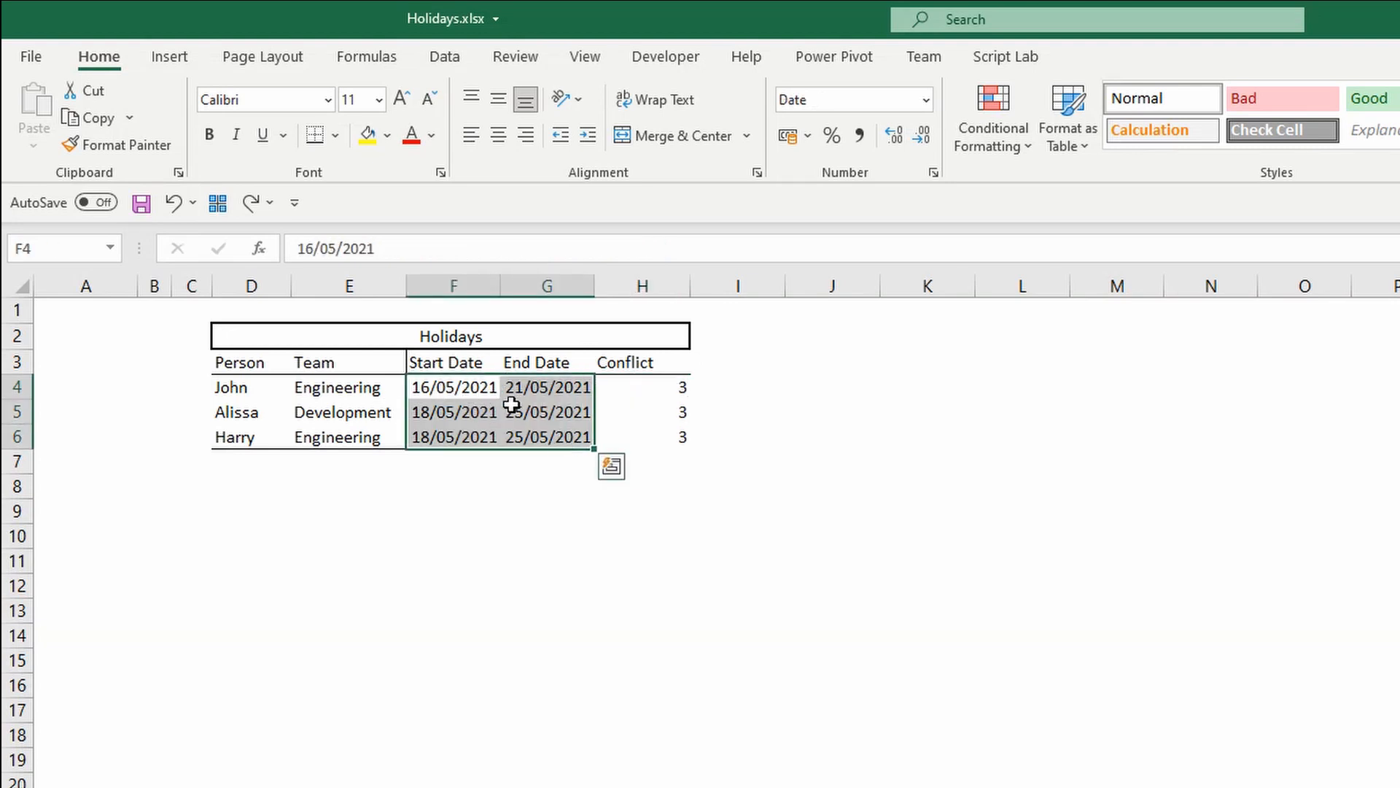
click(646, 384)
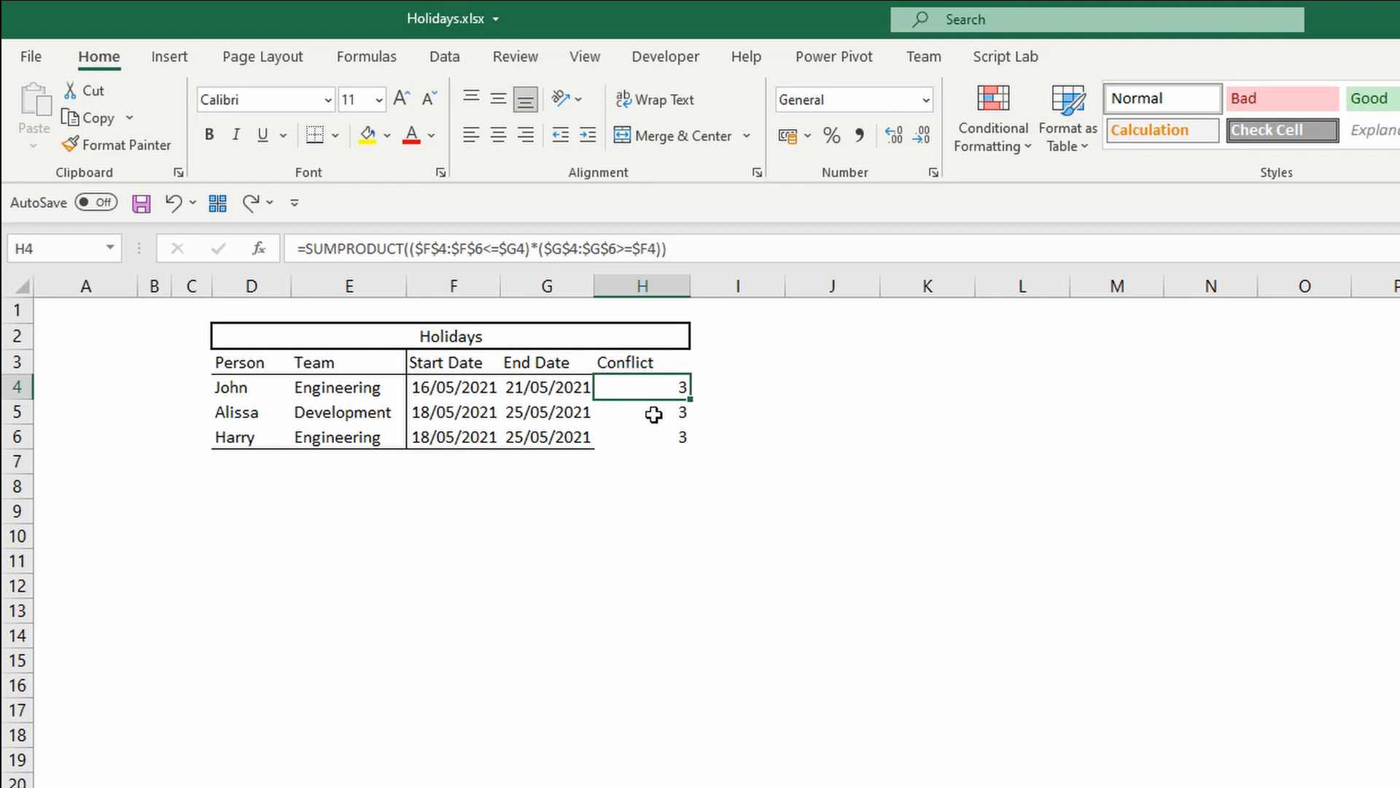
click(666, 249)
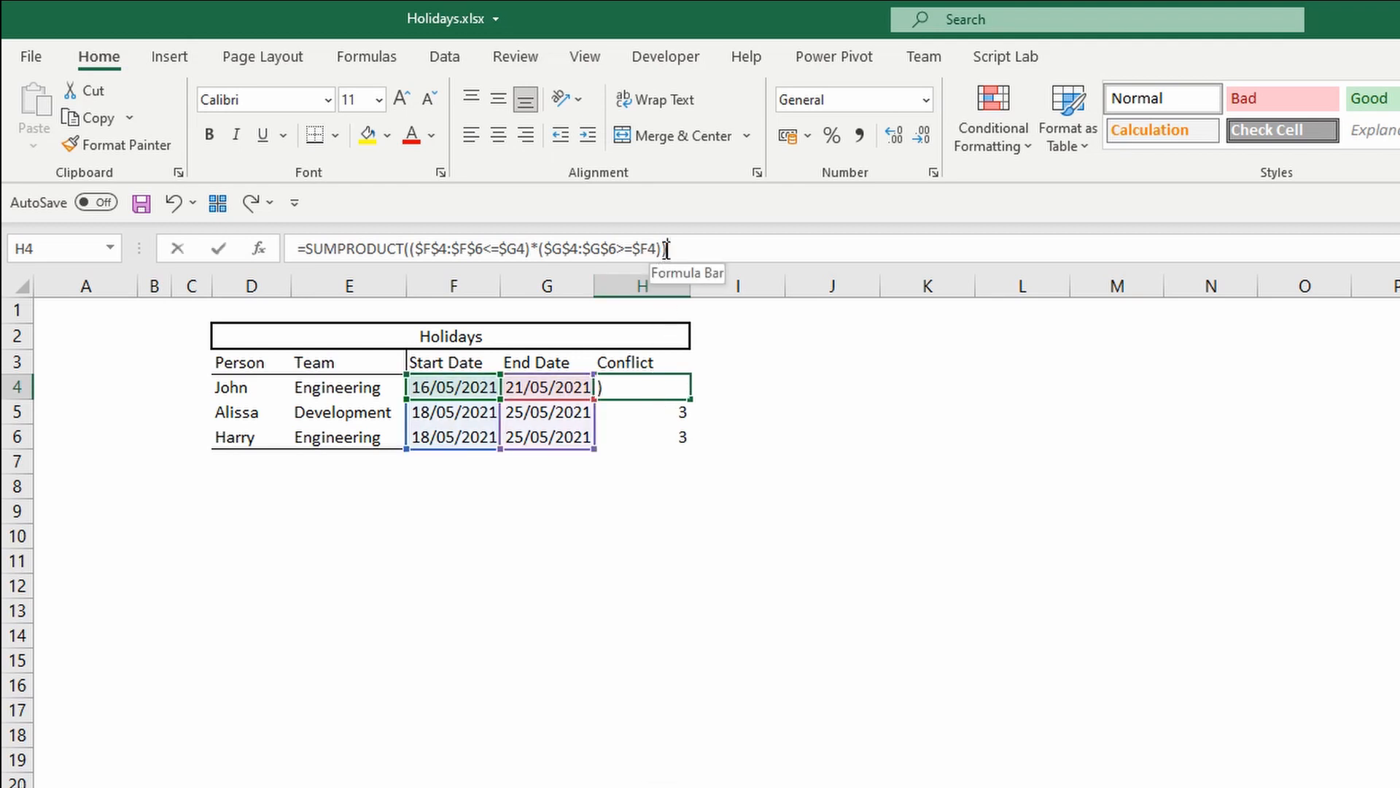
text(*)
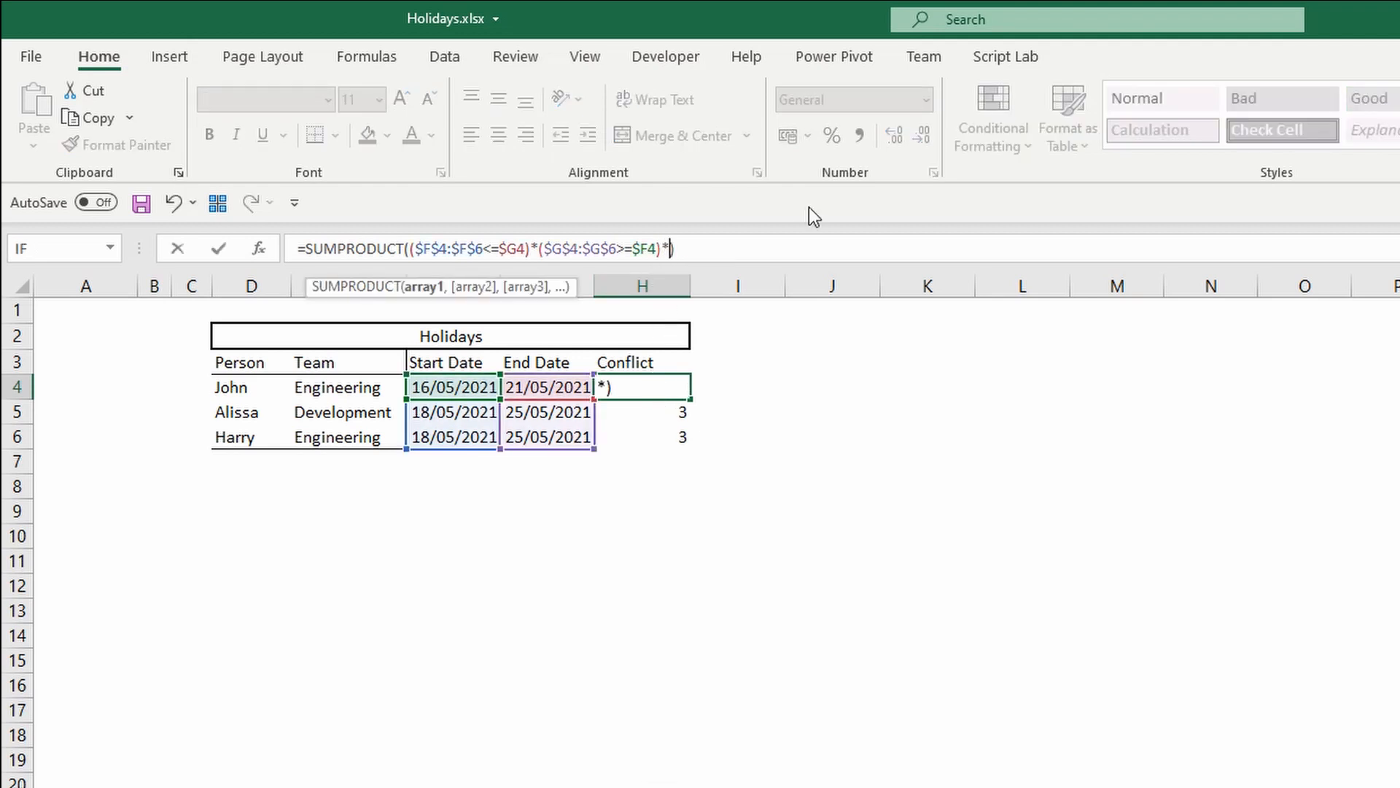
text(())
drag(337, 382, 347, 434)
key(F4)
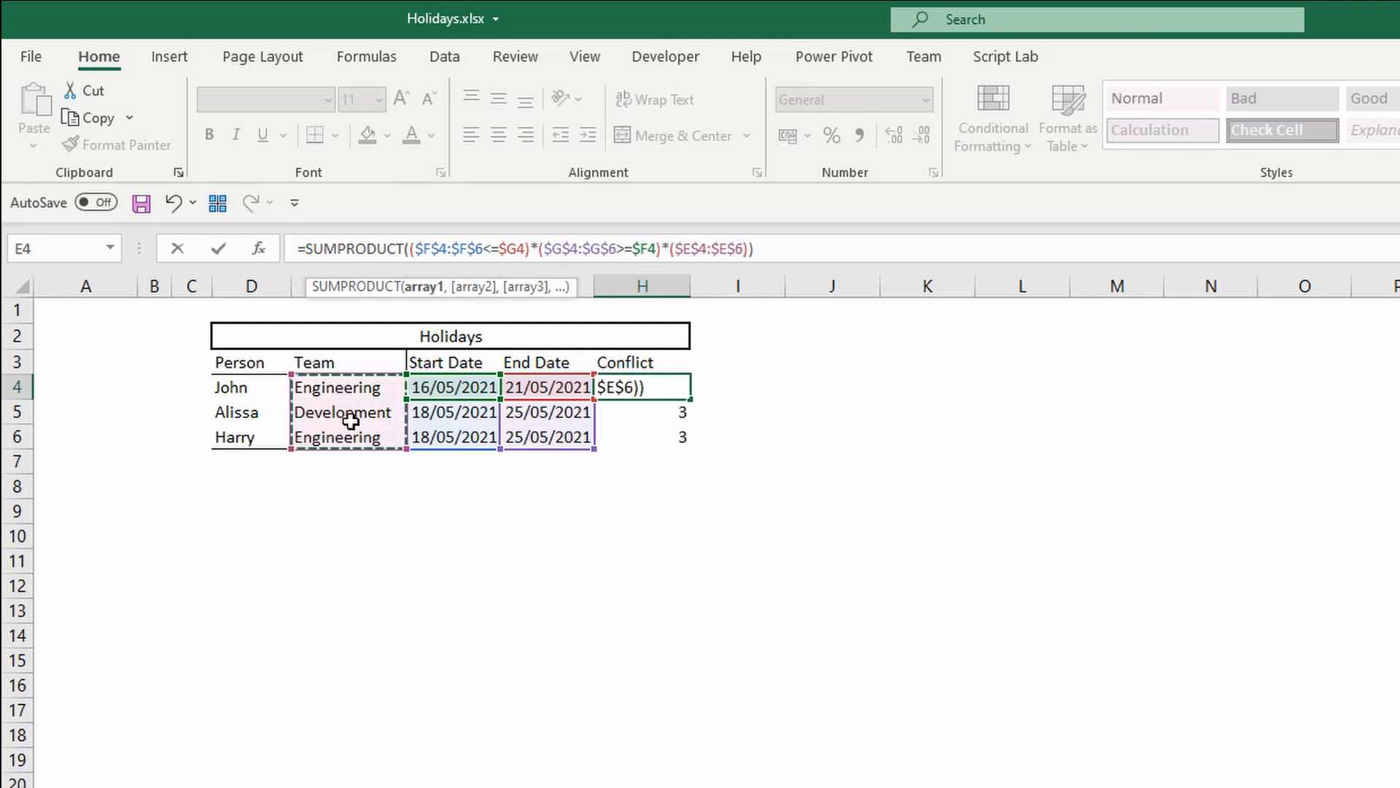
Complete the team factor so the team range equals $E4, and enter the formula.
text(=)
click(362, 380)
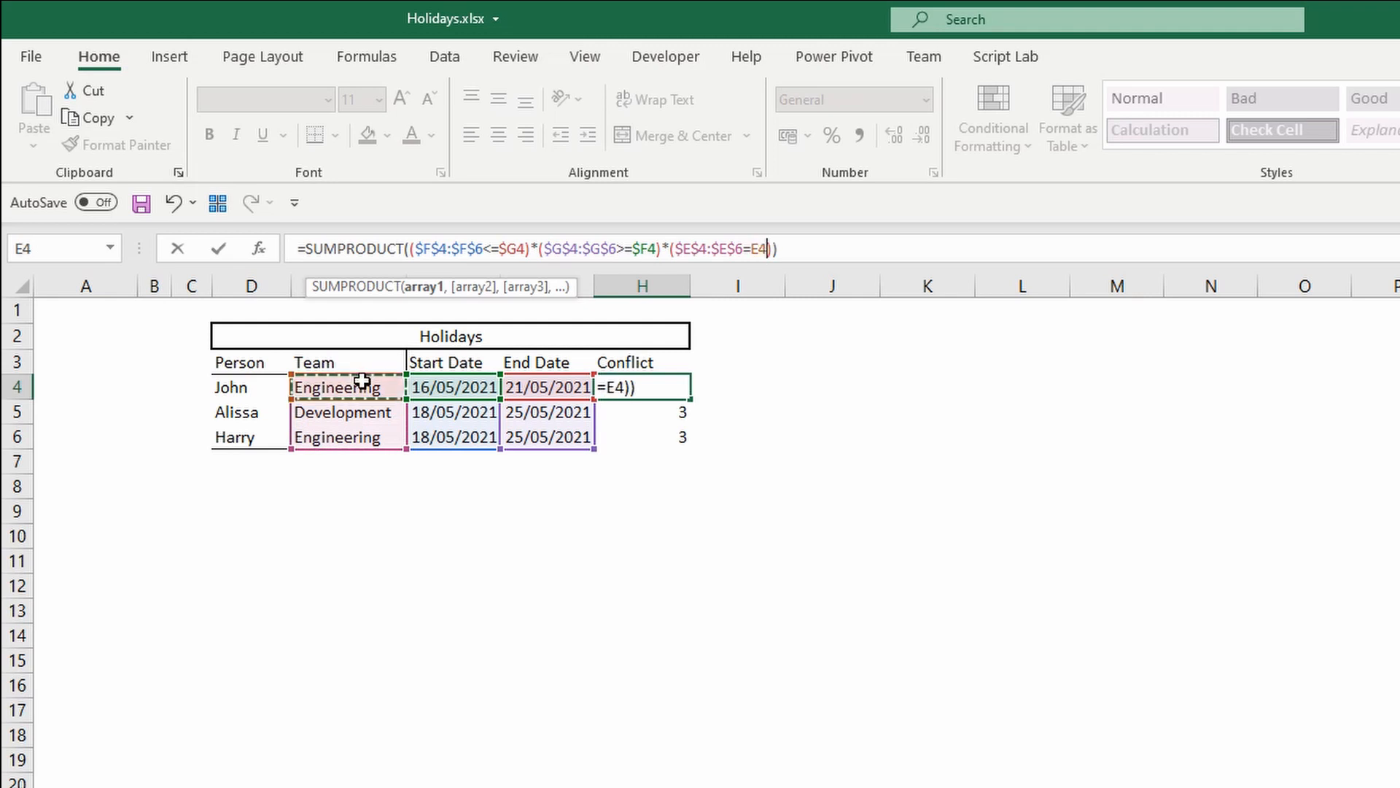
key(F4)
key(F4)
key(F4)
key(Return)
Fill the updated formula from H4 down to H6 and compare John's and Harry's rows.
click(680, 387)
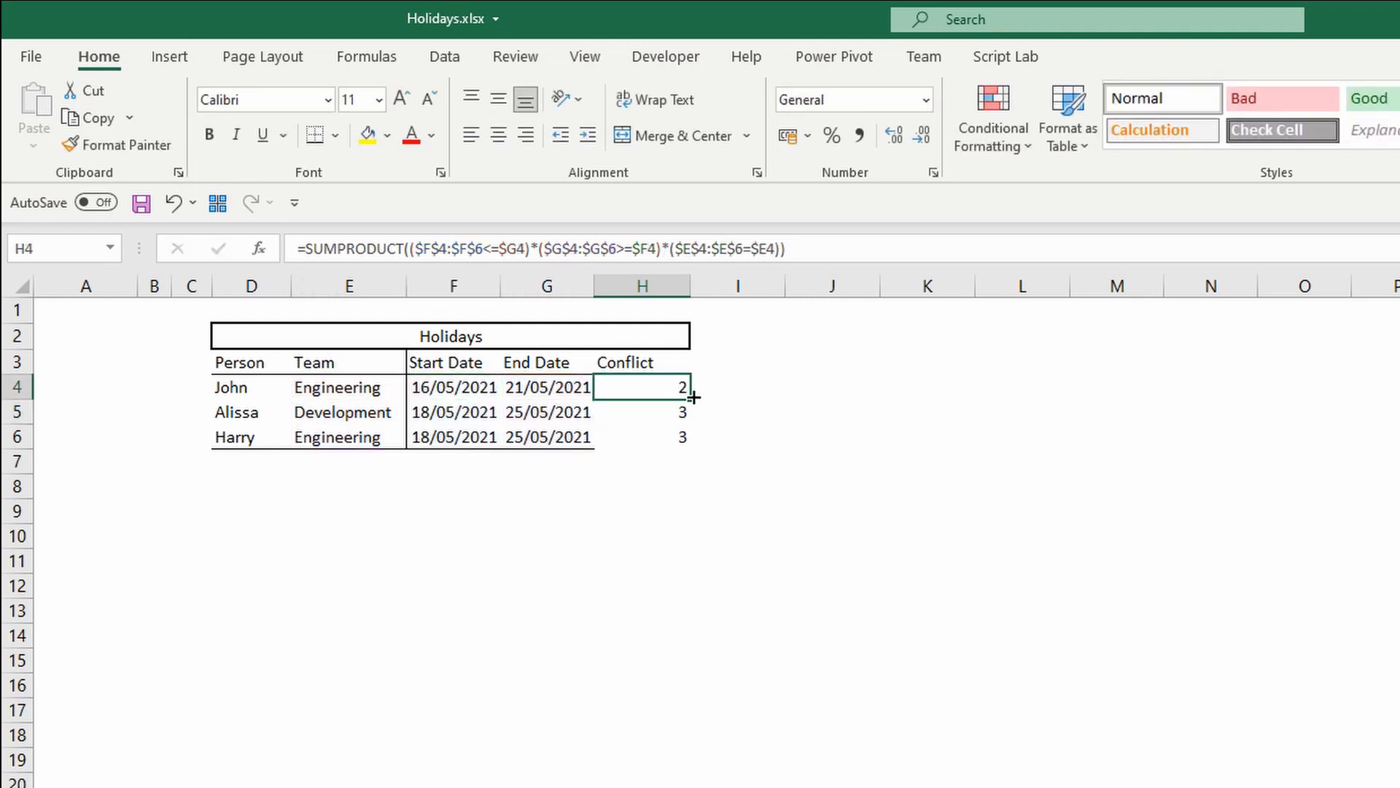
double_click(694, 397)
click(681, 410)
click(681, 385)
click(18, 387)
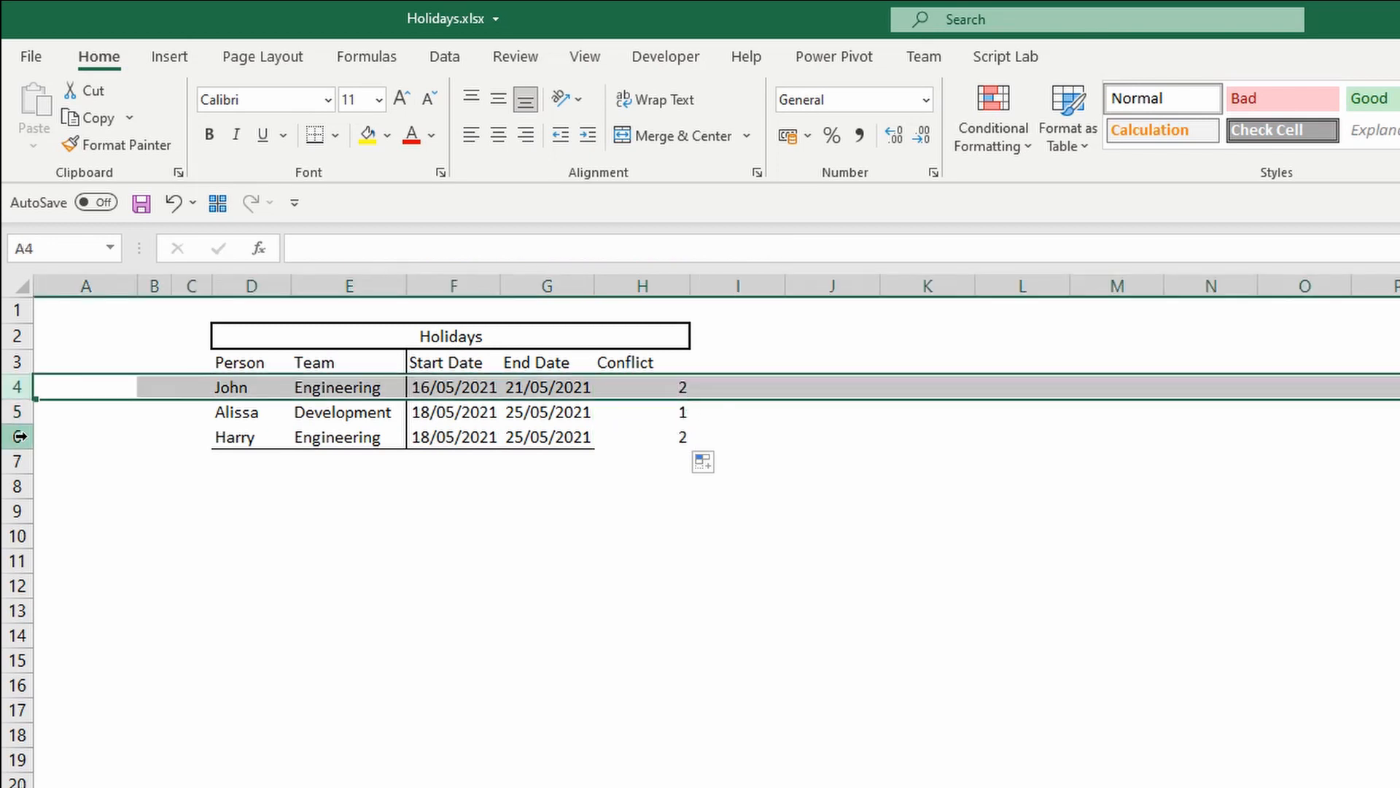
ctrl+click(17, 436)
click(671, 388)
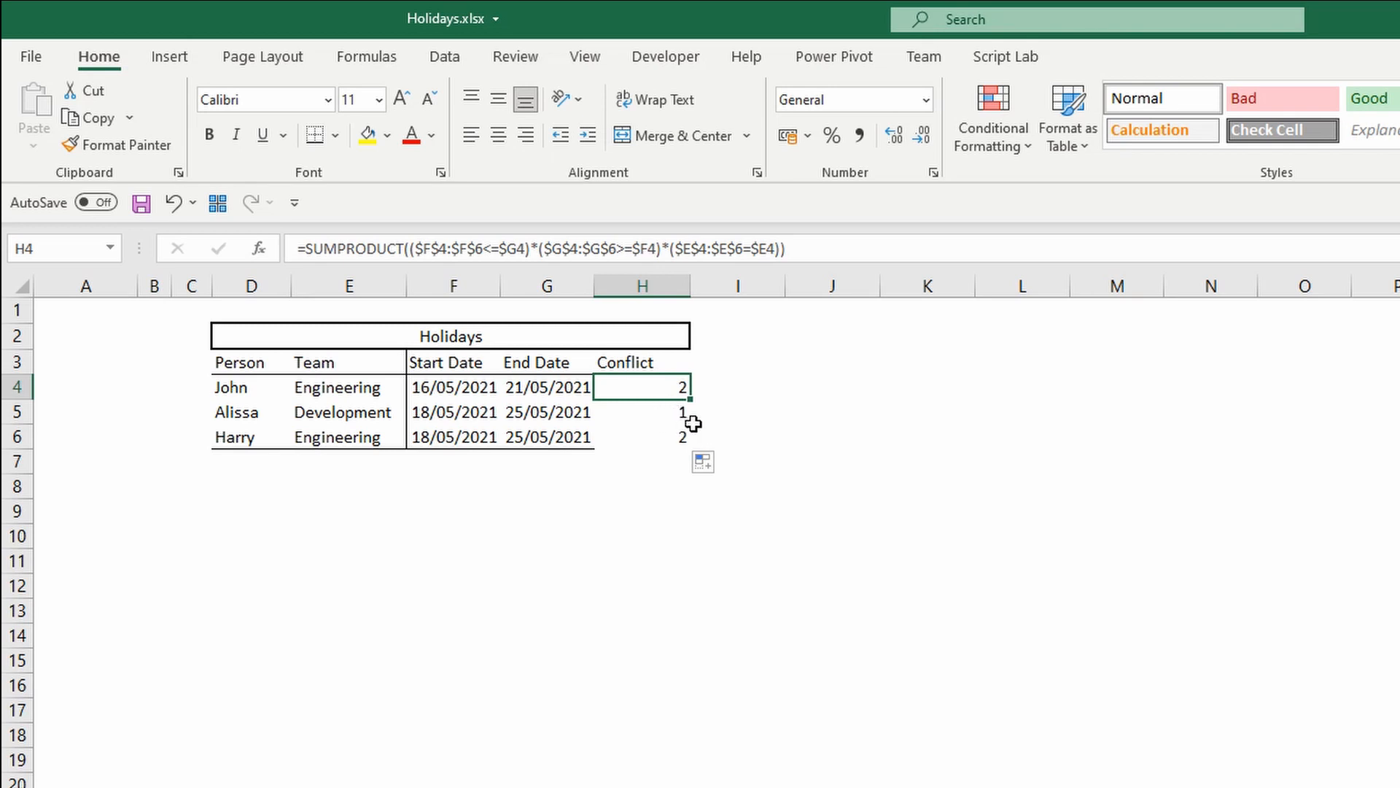
Wrap the H4 formula in parentheses with a >1 test, enter it and fill it down to H6.
click(305, 250)
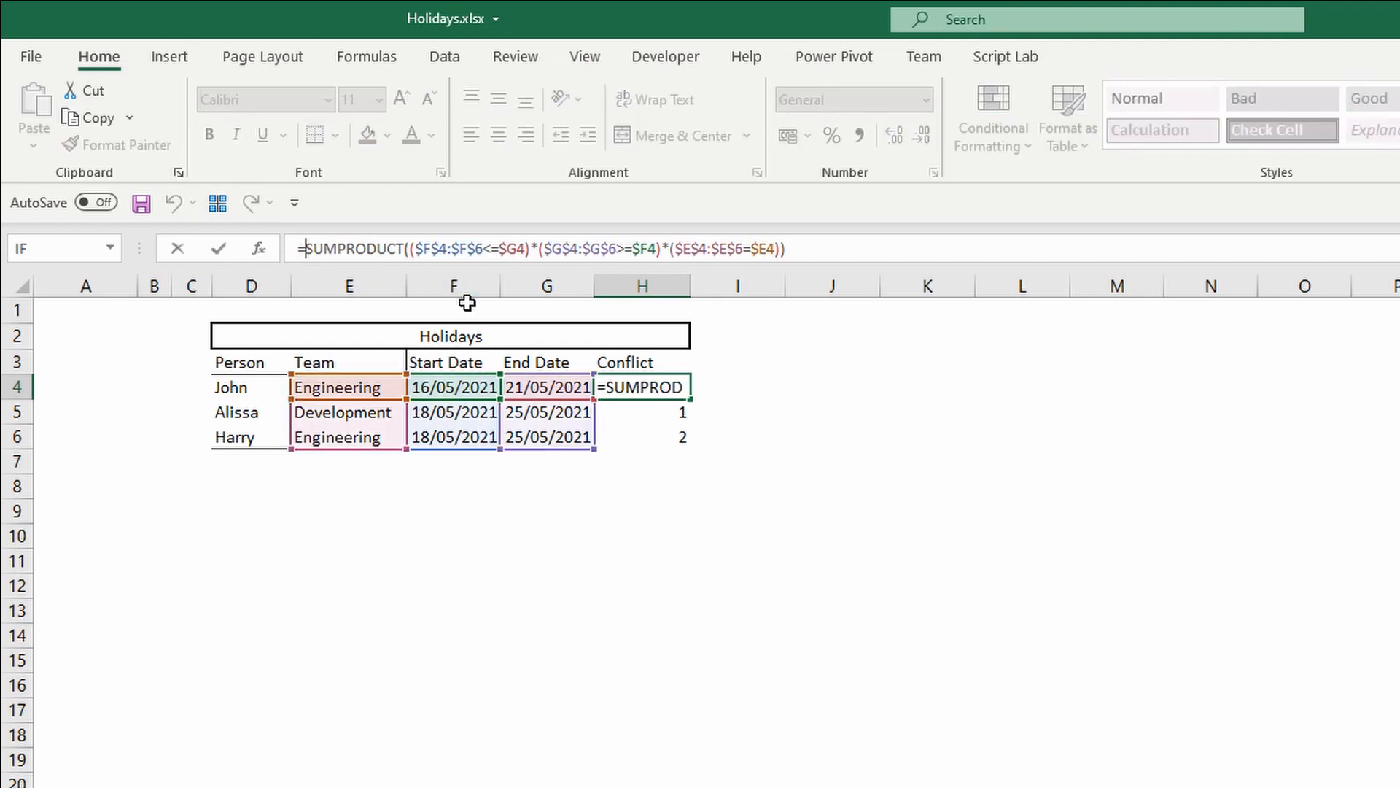
text(()
click(891, 249)
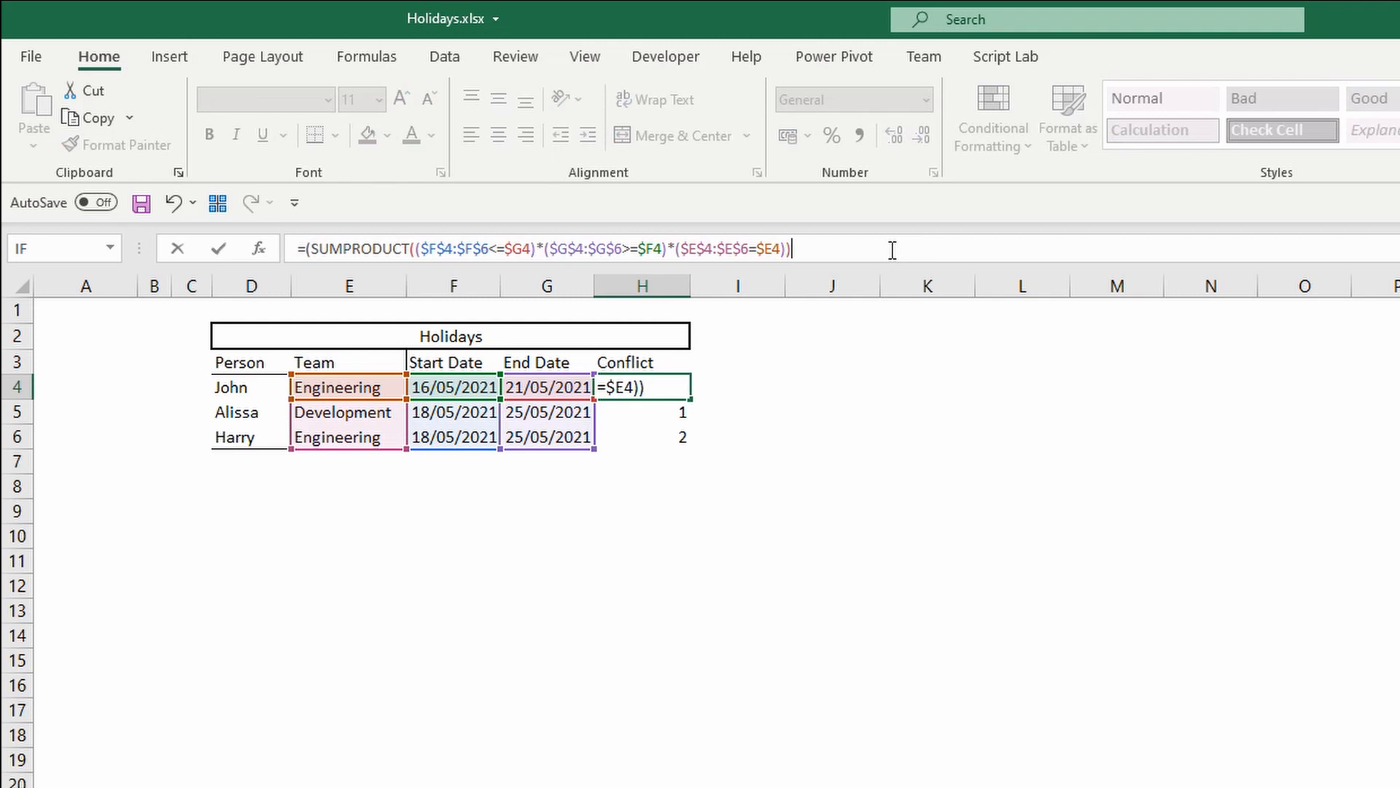
text(>1)
key(Return)
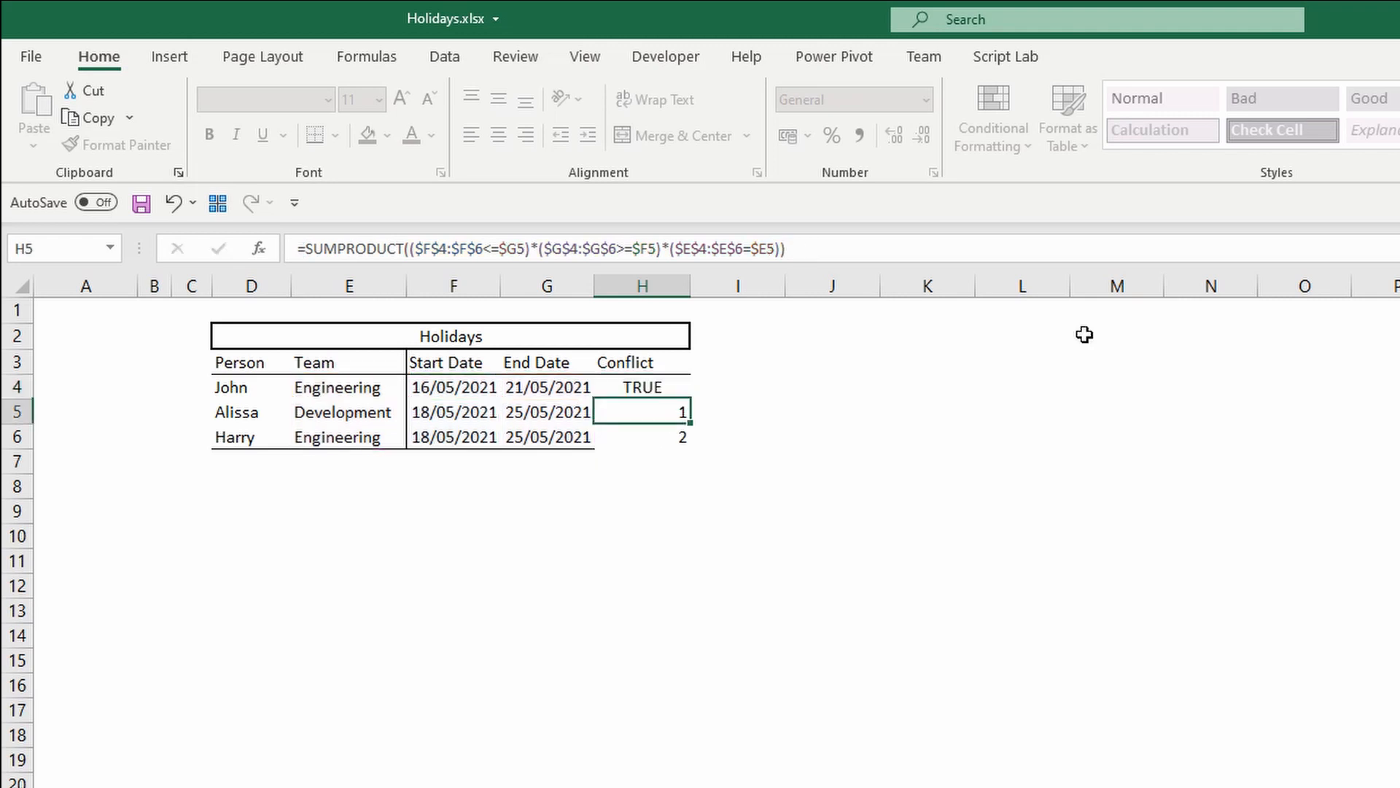
key(Up)
double_click(689, 399)
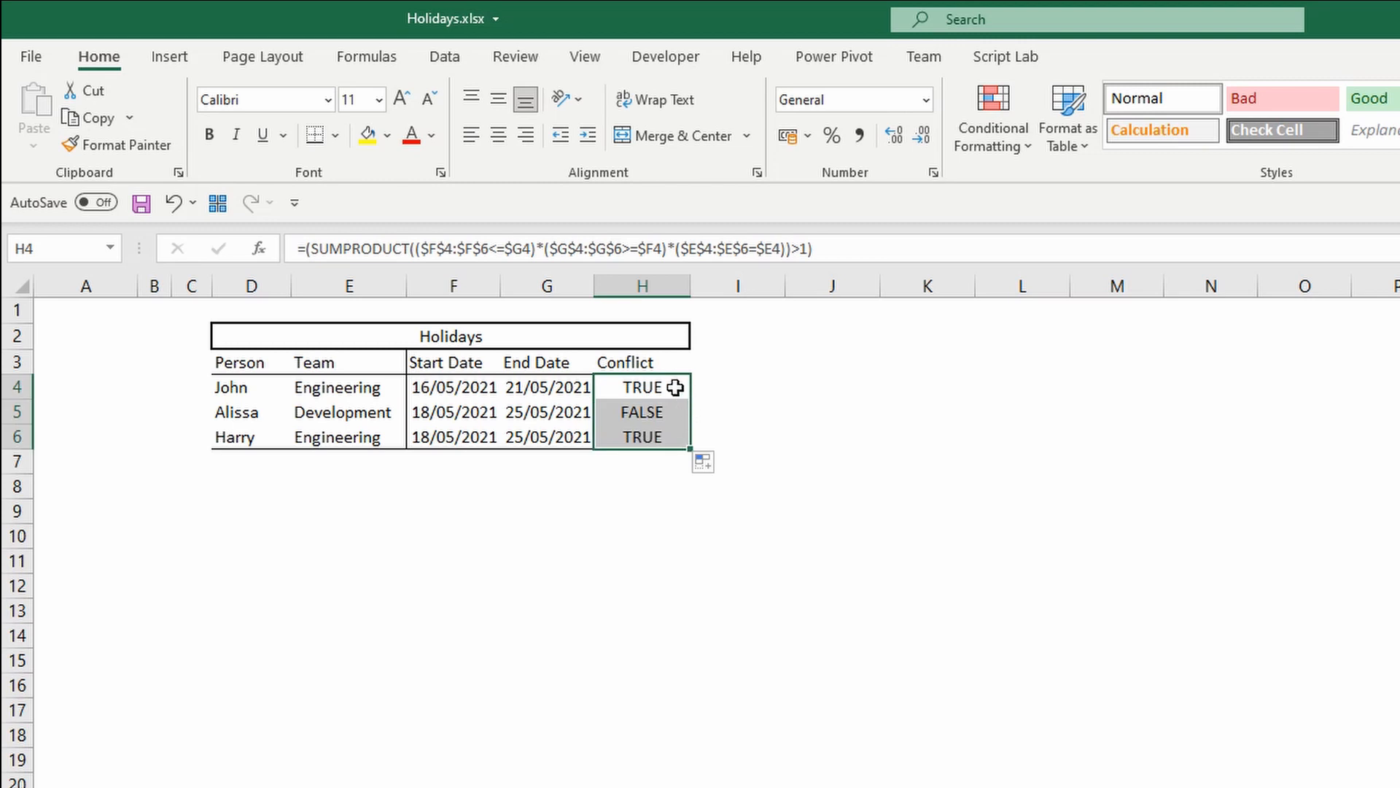
Prefix the H4 formula with a double unary -- so the conflict test returns 1 or 0, enter it and fill it down to H6.
click(674, 386)
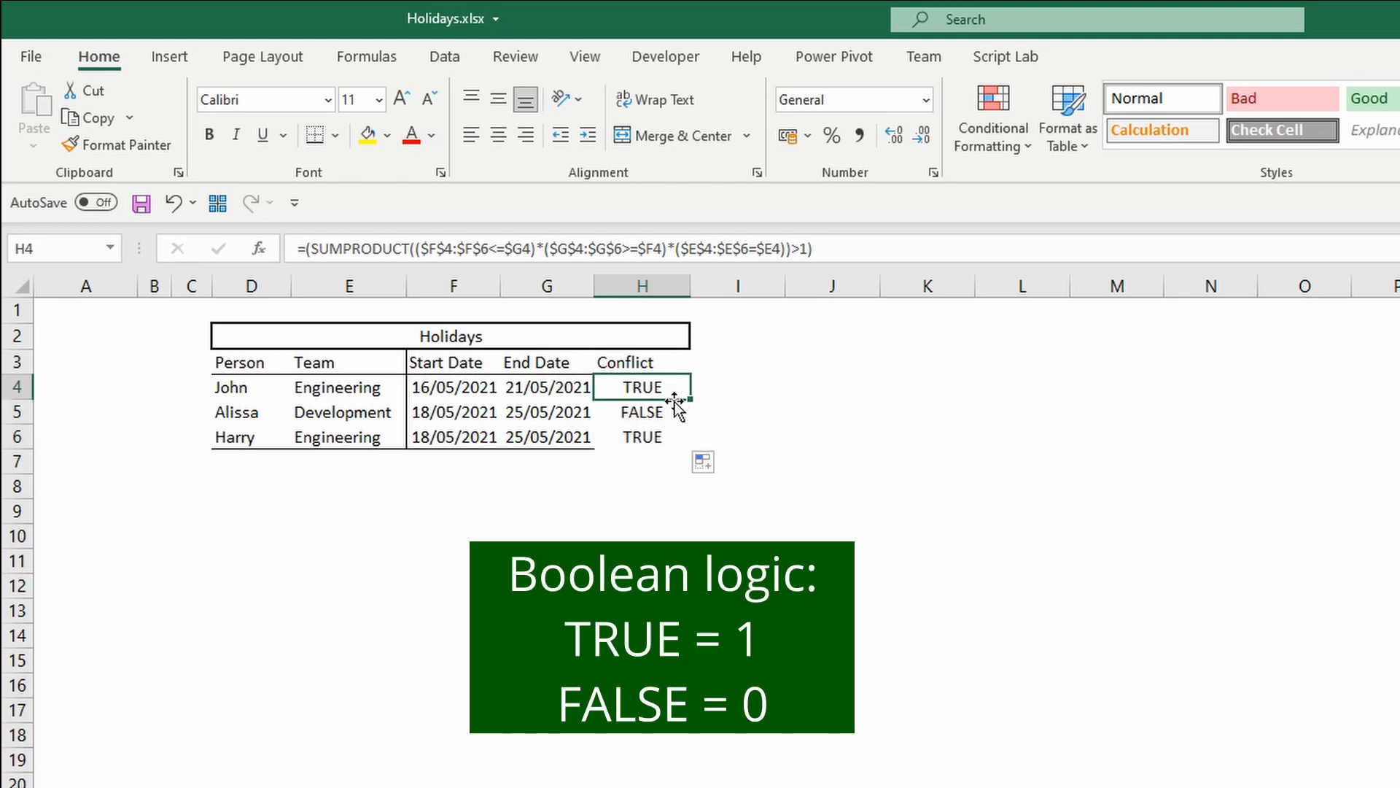
click(672, 409)
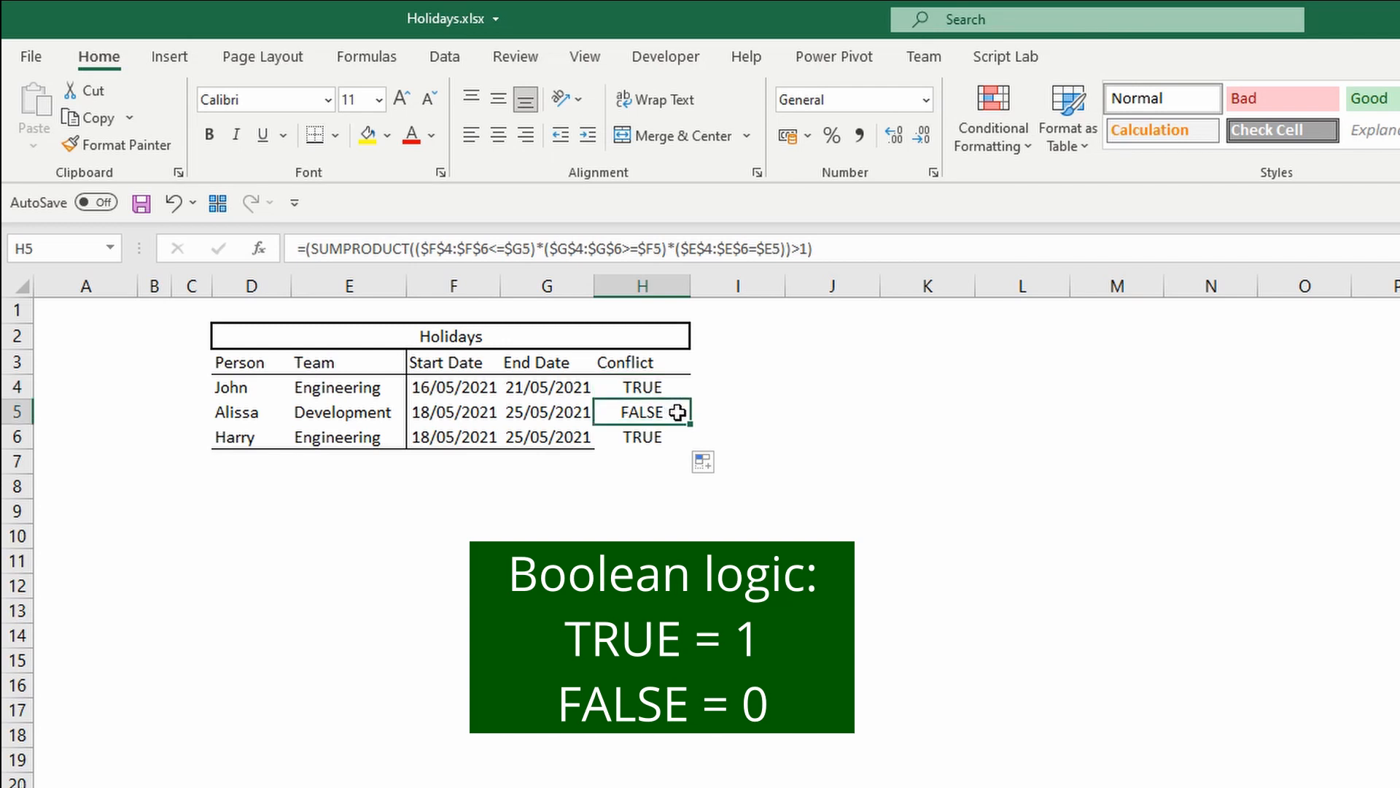
click(675, 389)
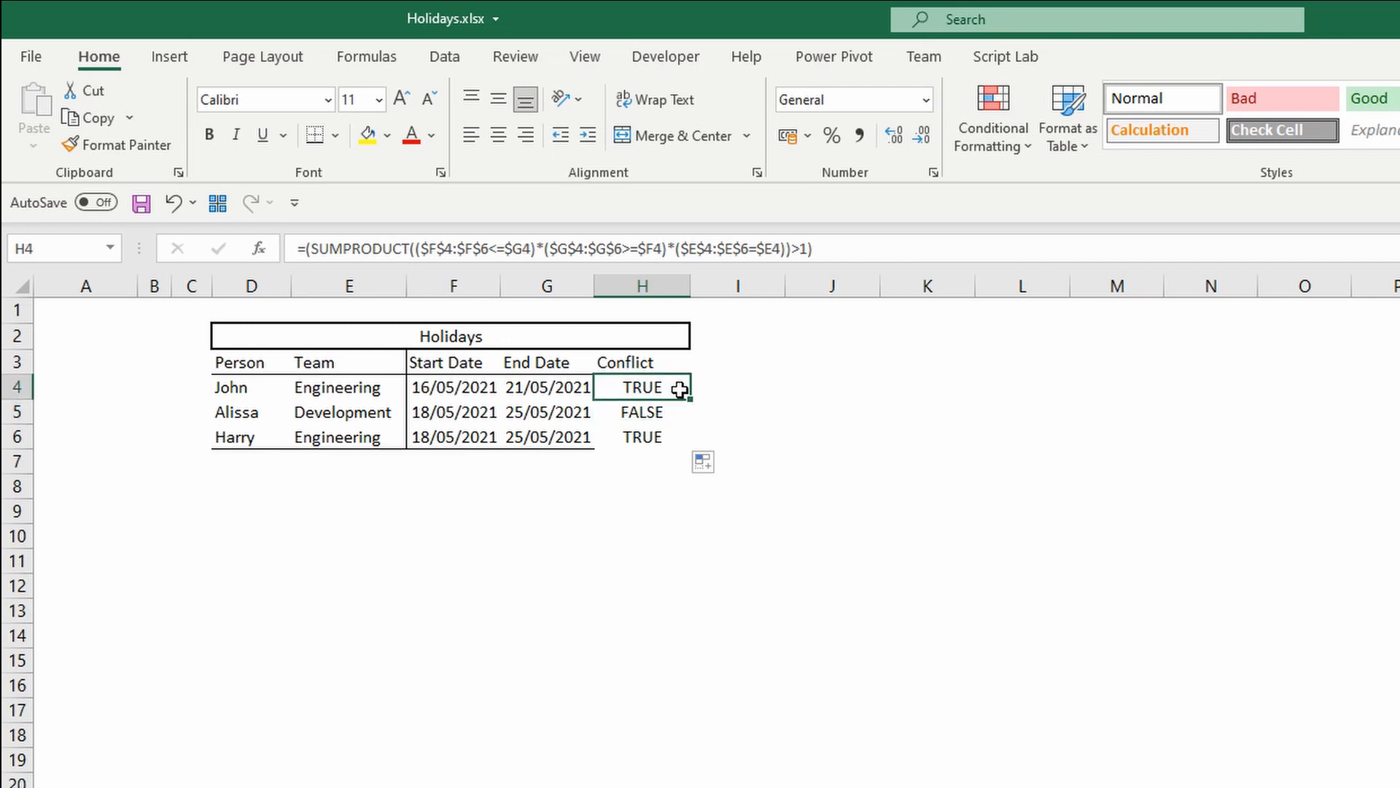
click(305, 248)
text(--)
key(Return)
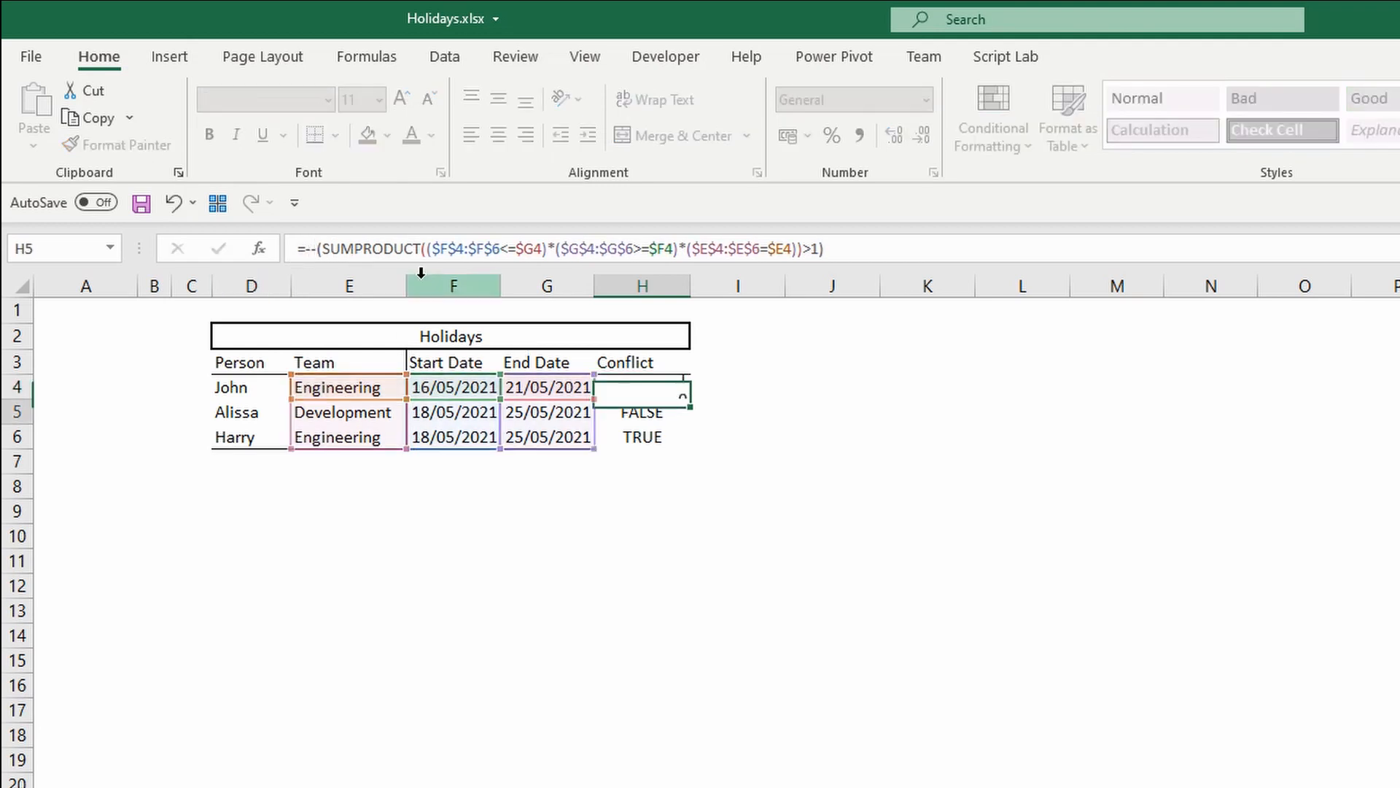
key(Up)
double_click(694, 402)
click(671, 387)
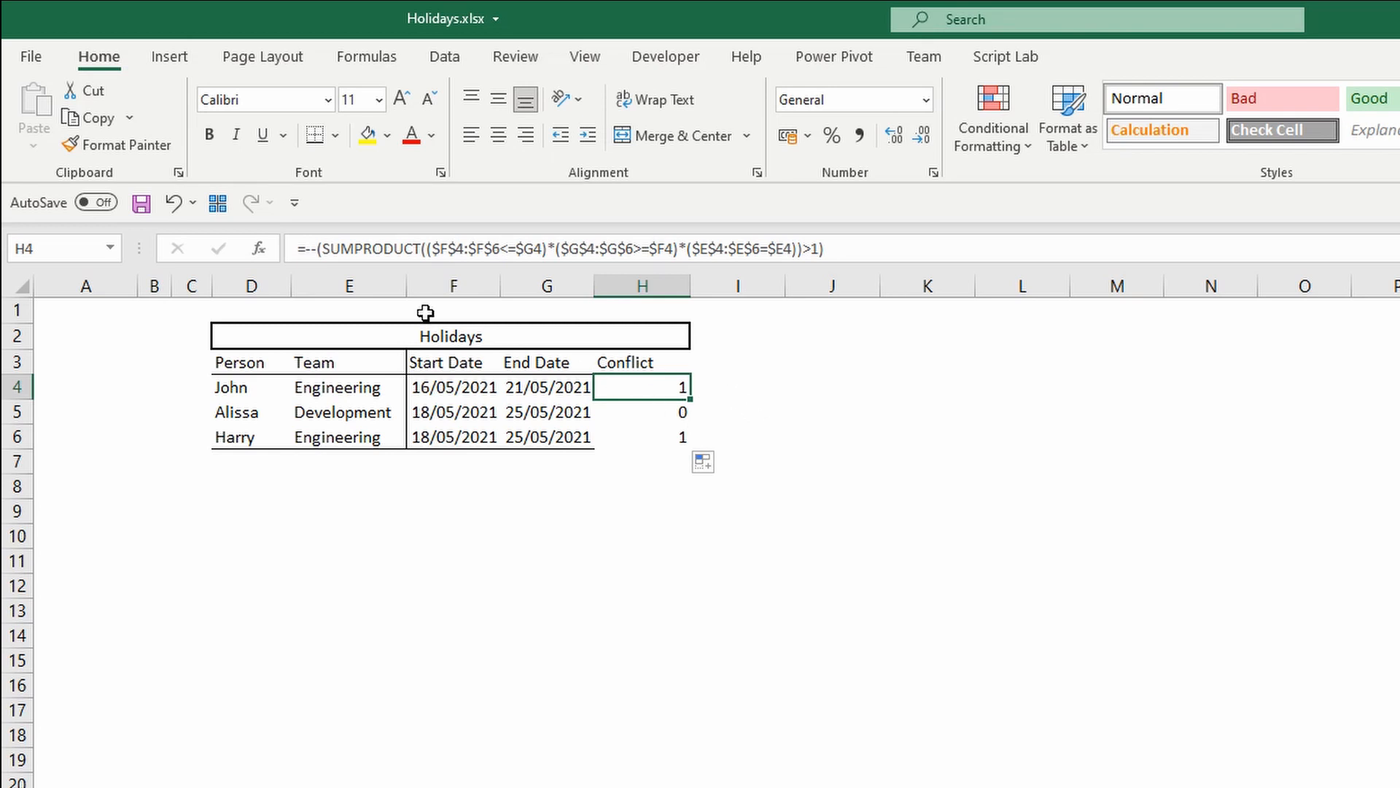
click(305, 249)
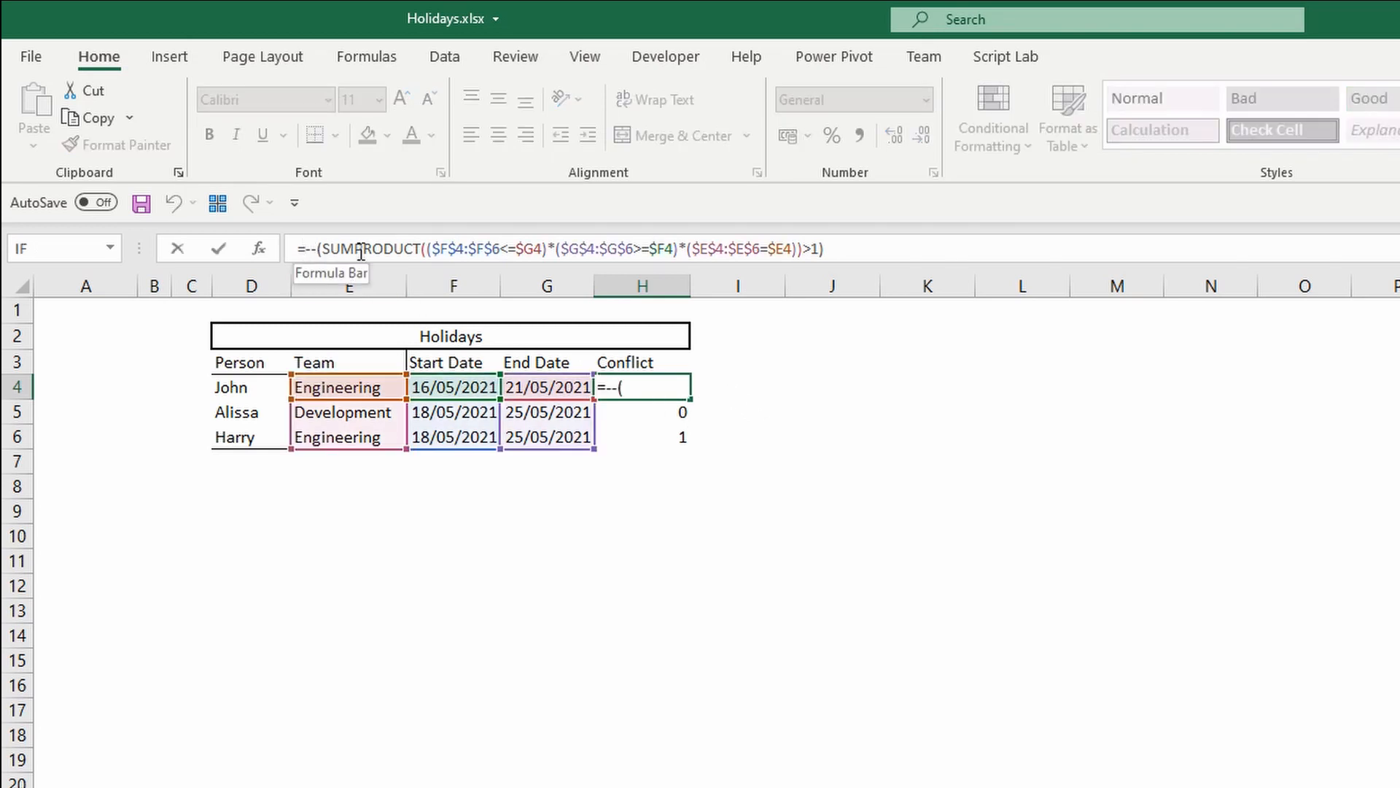
text(if)
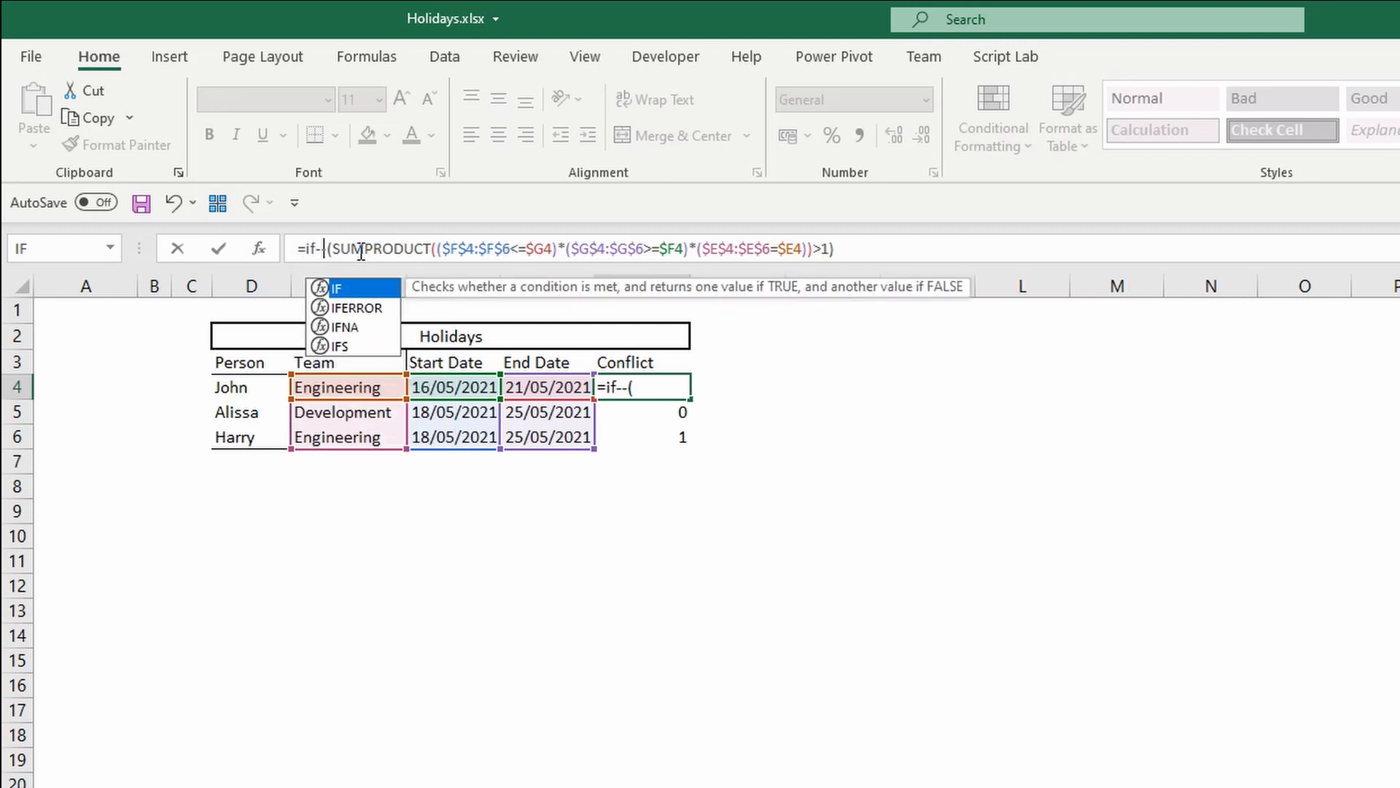
key(Tab)
drag(324, 249, 882, 246)
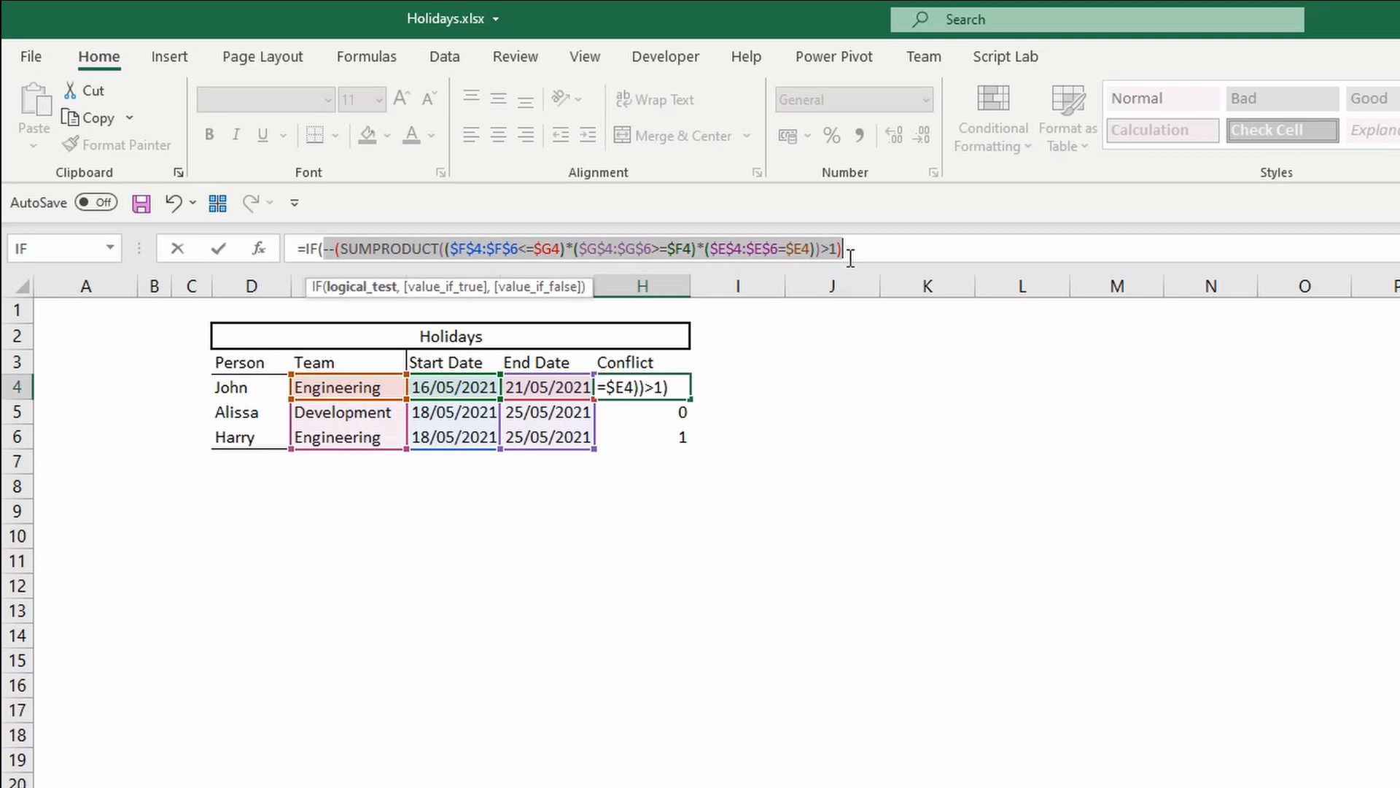
text(1)
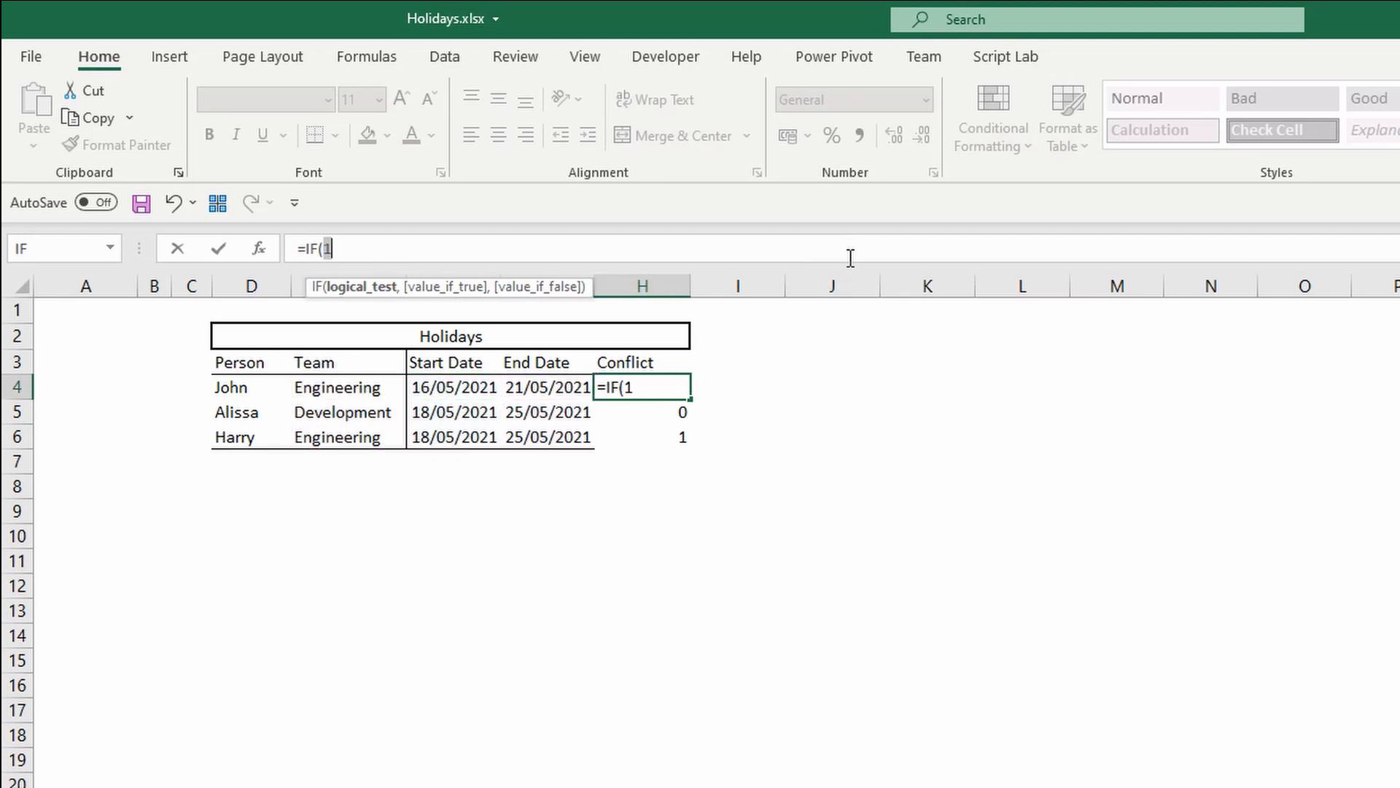
key(Escape)
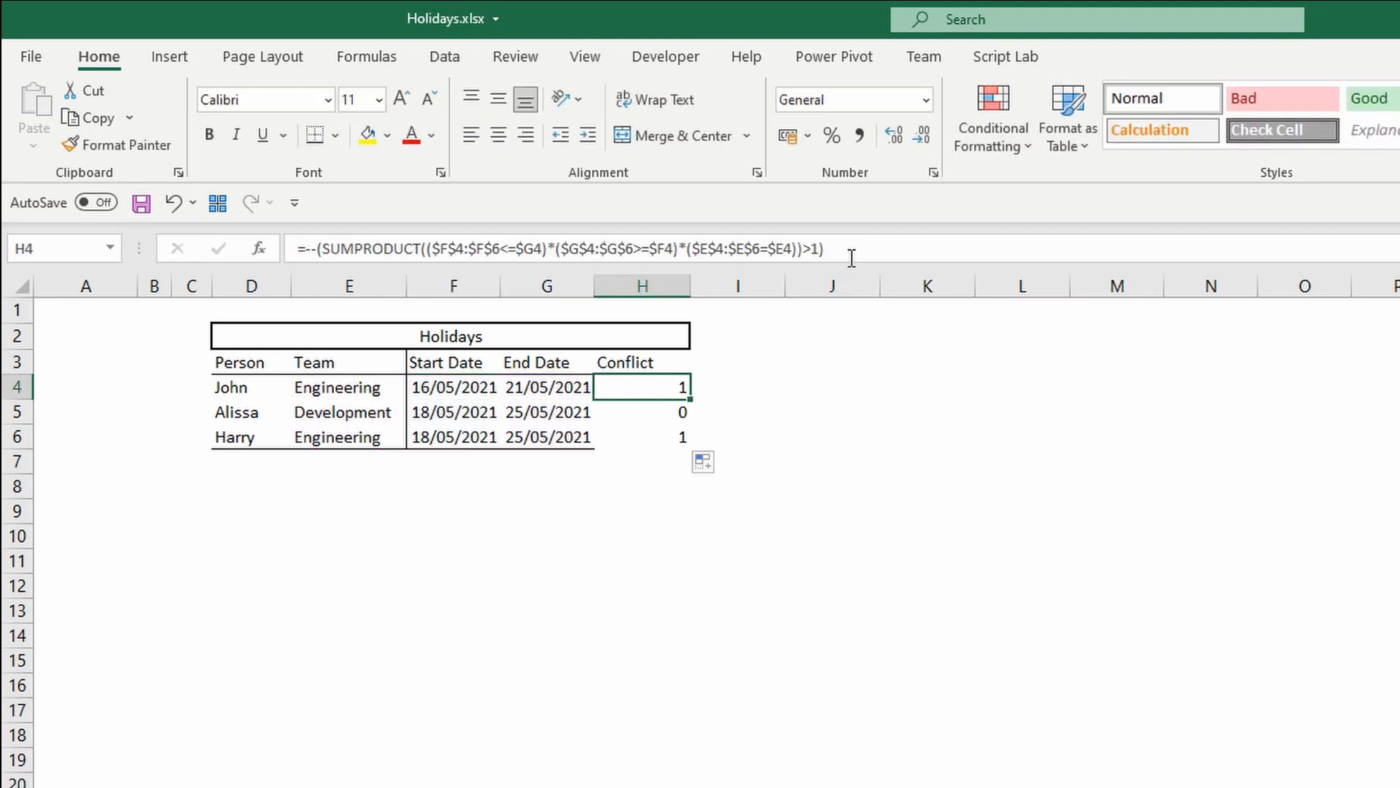
Wrap the H4 formula in IF with a >0 test returning "Check" or an empty string, enter it and fill it down to H6.
click(305, 248)
text(if)
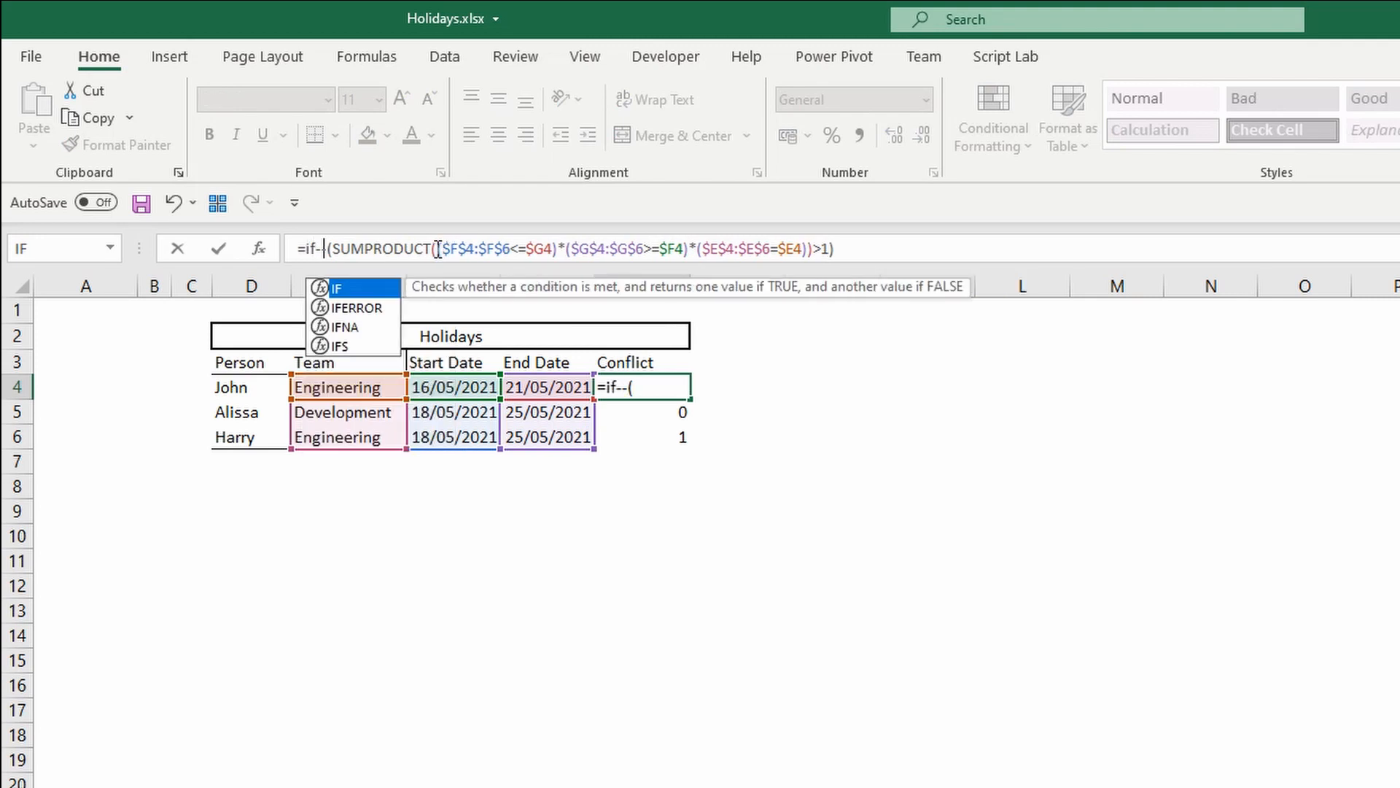
key(Tab)
drag(916, 249, 344, 241)
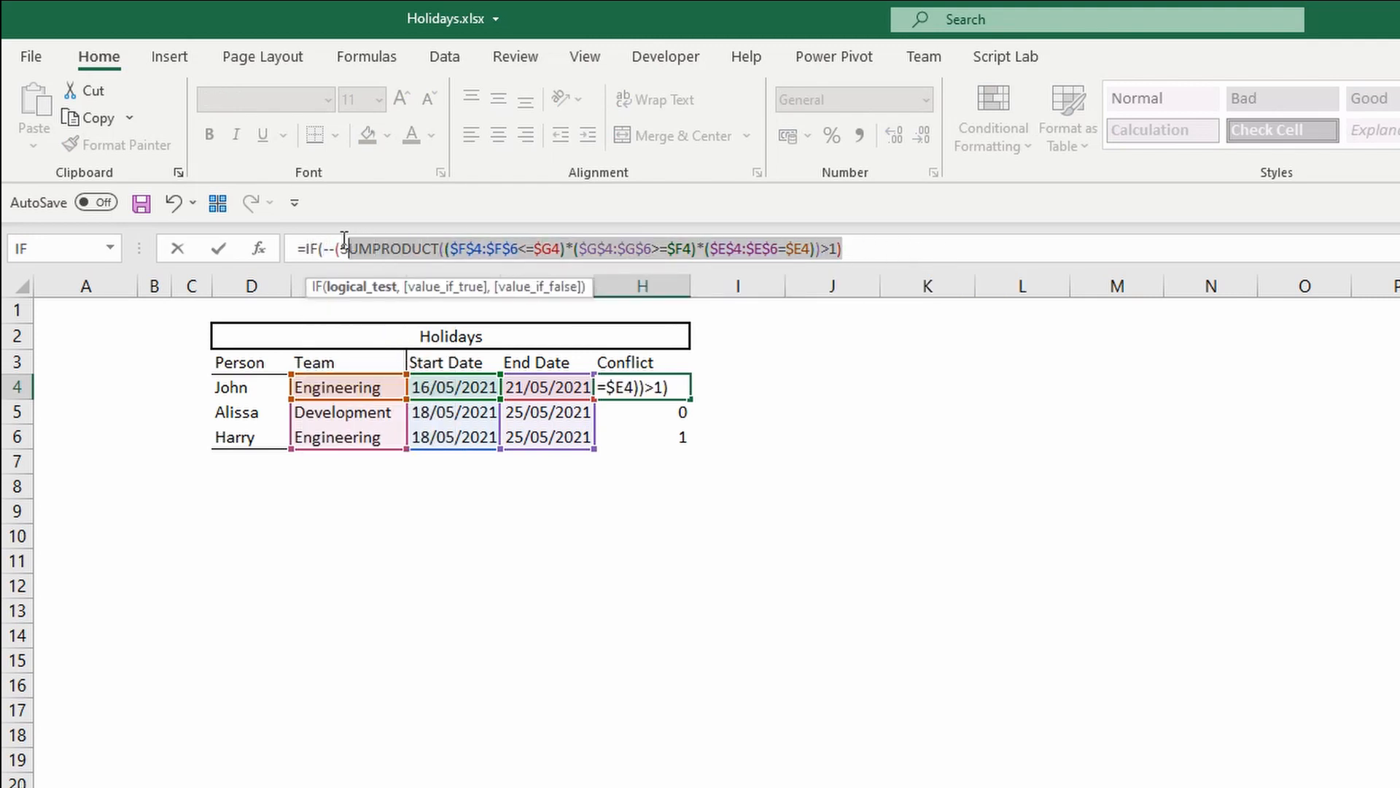
click(923, 248)
text(>0)
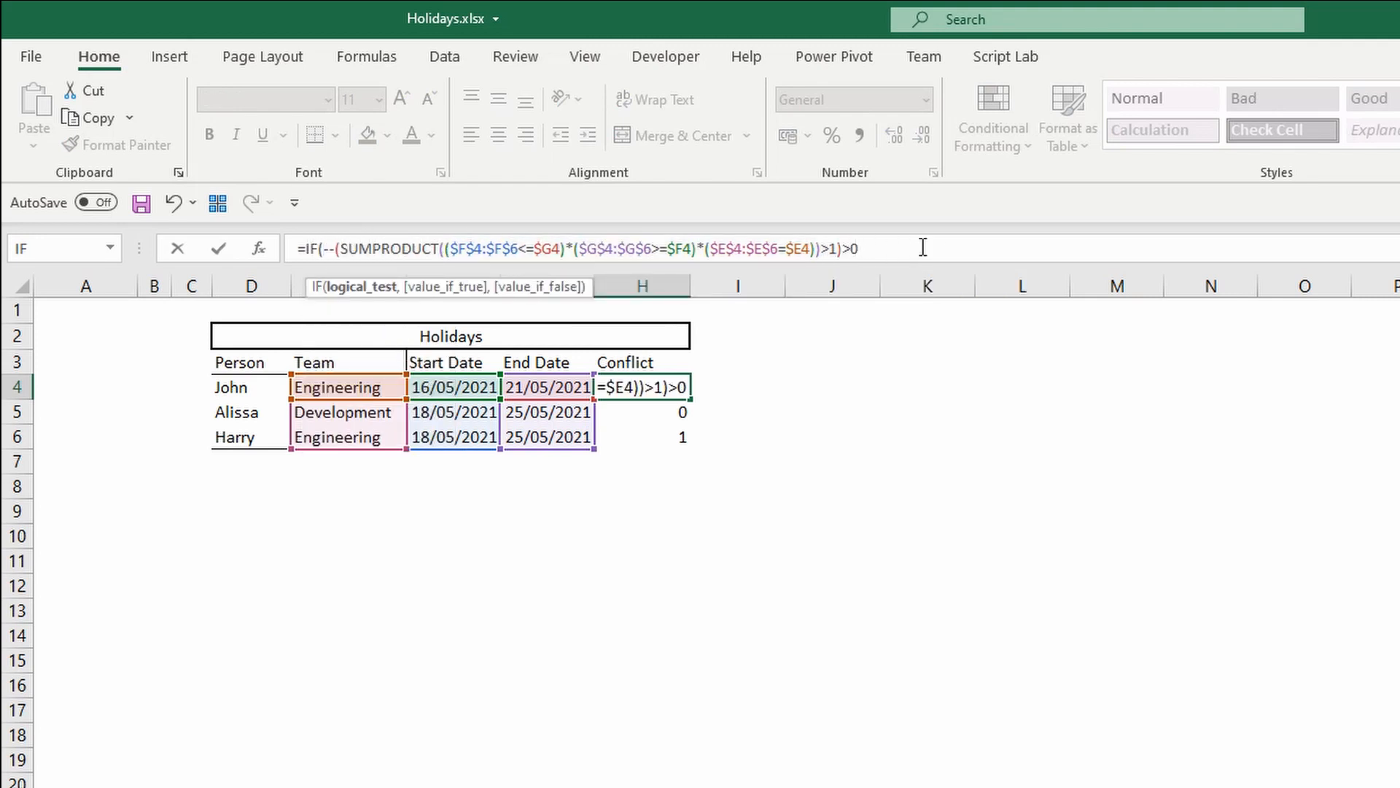
text(,)
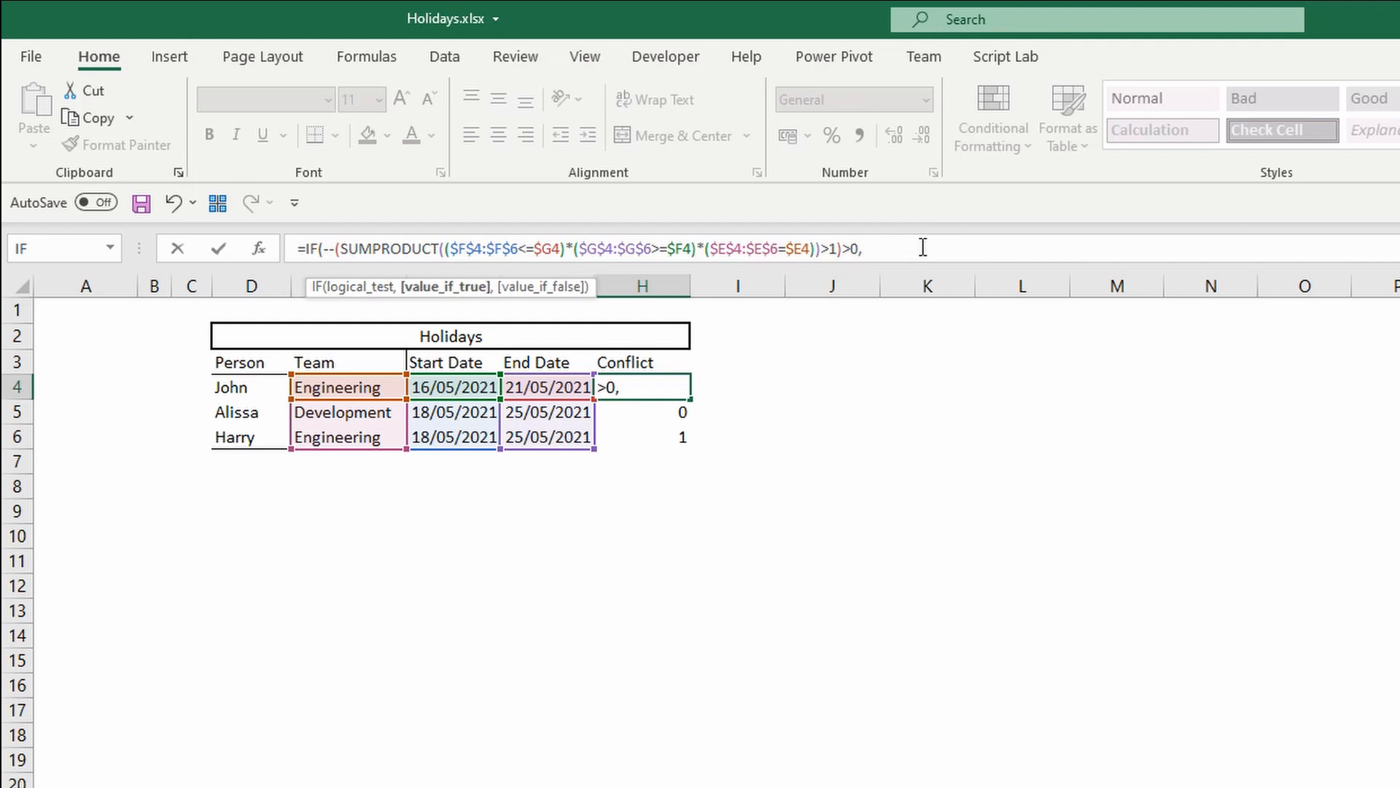
text("Check)
text(,)
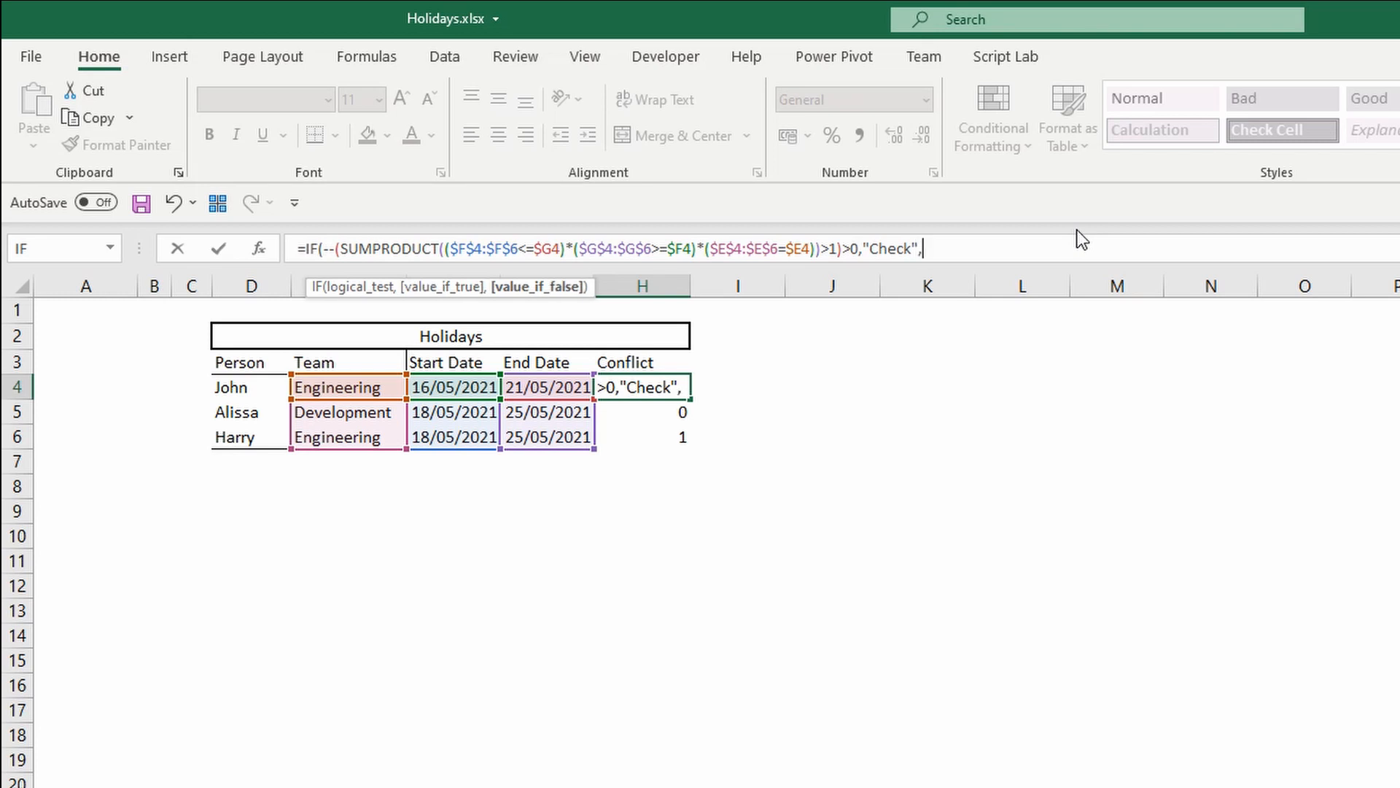
text(""))
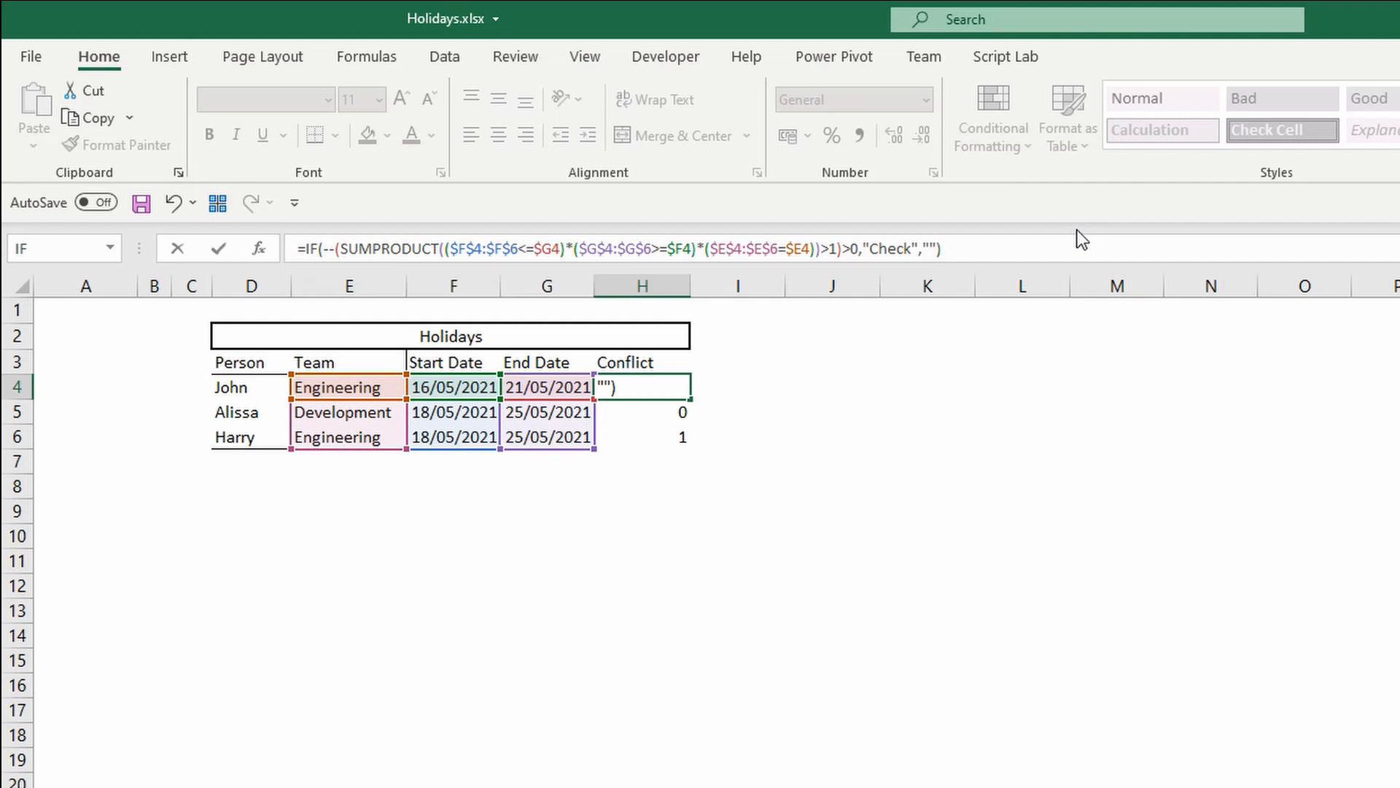
key(Return)
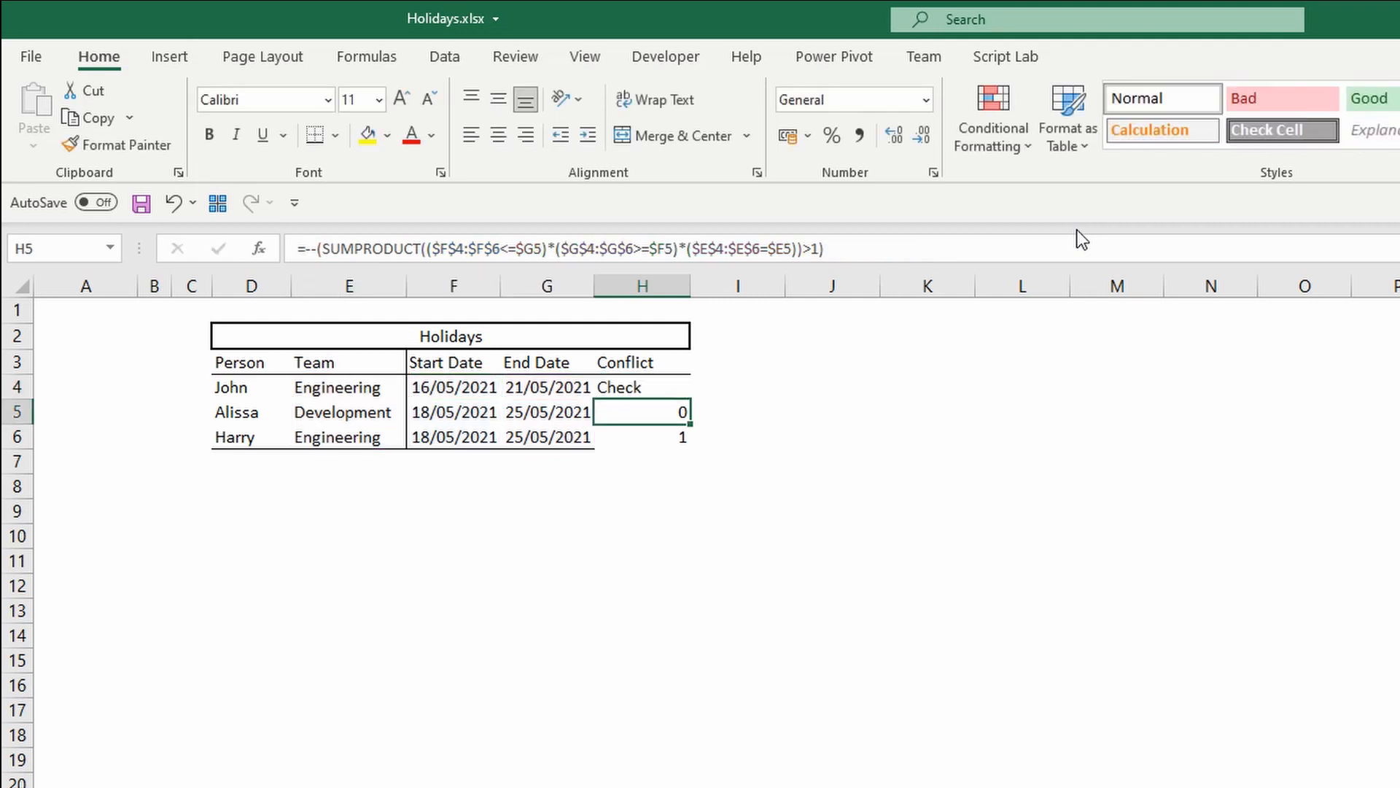
key(Up)
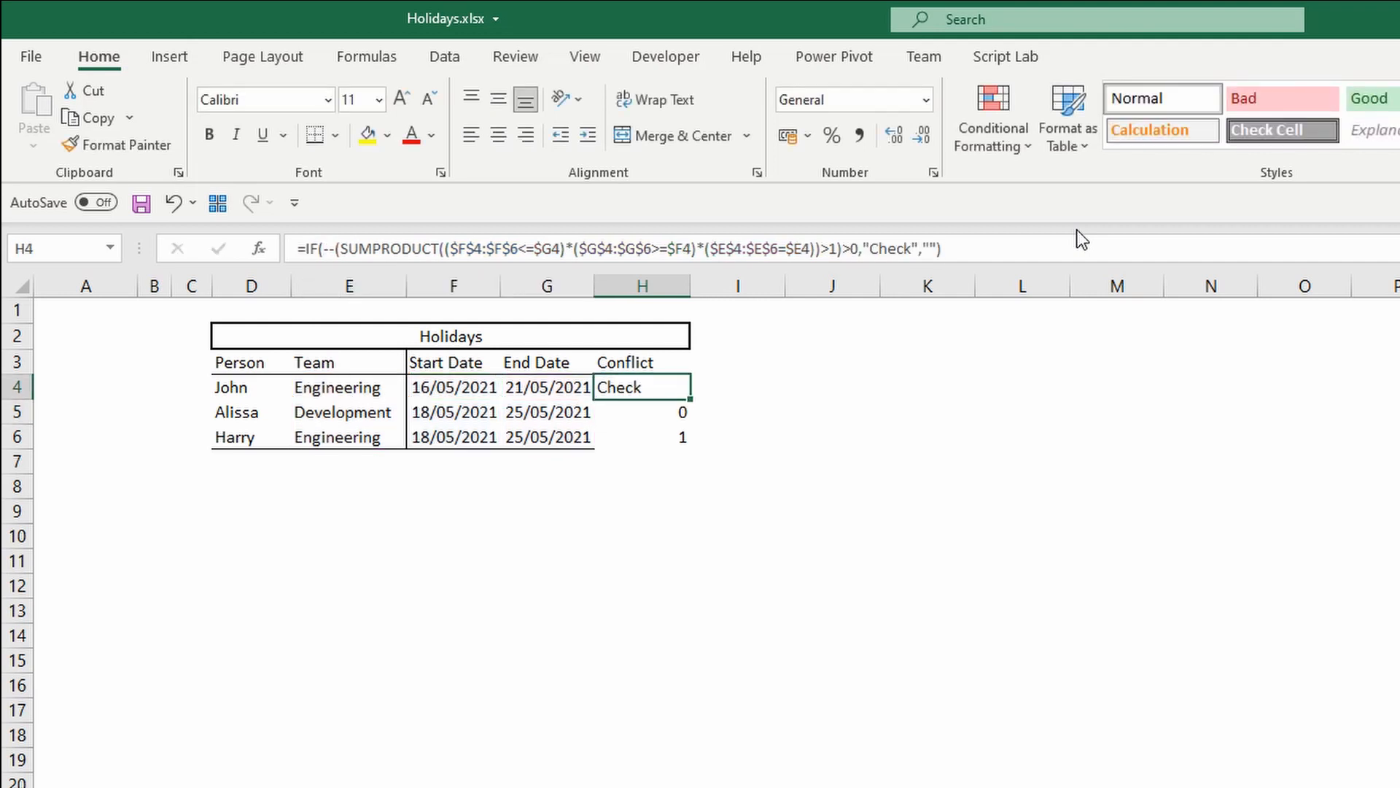
double_click(690, 399)
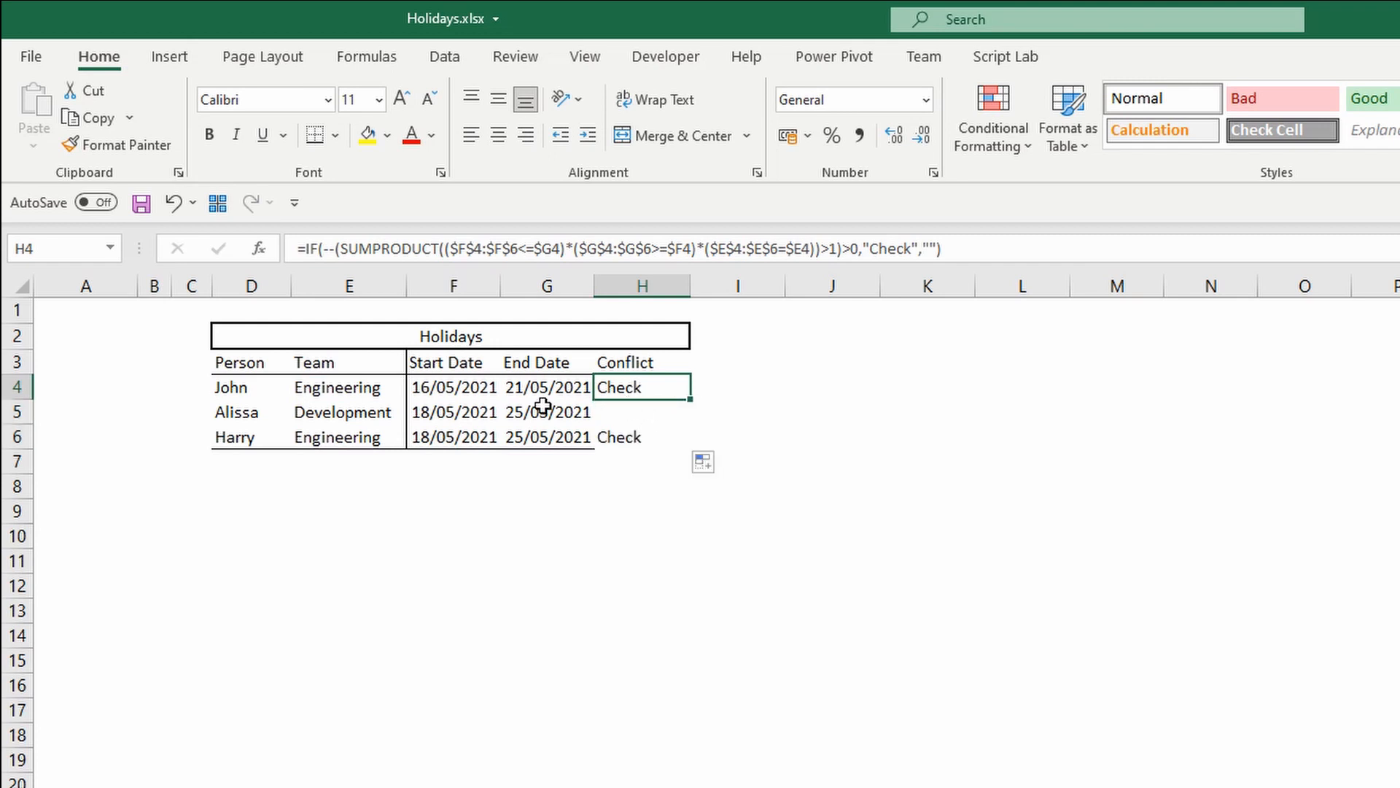
Examine each row's team, start and end dates against its Conflict result.
drag(647, 413, 264, 411)
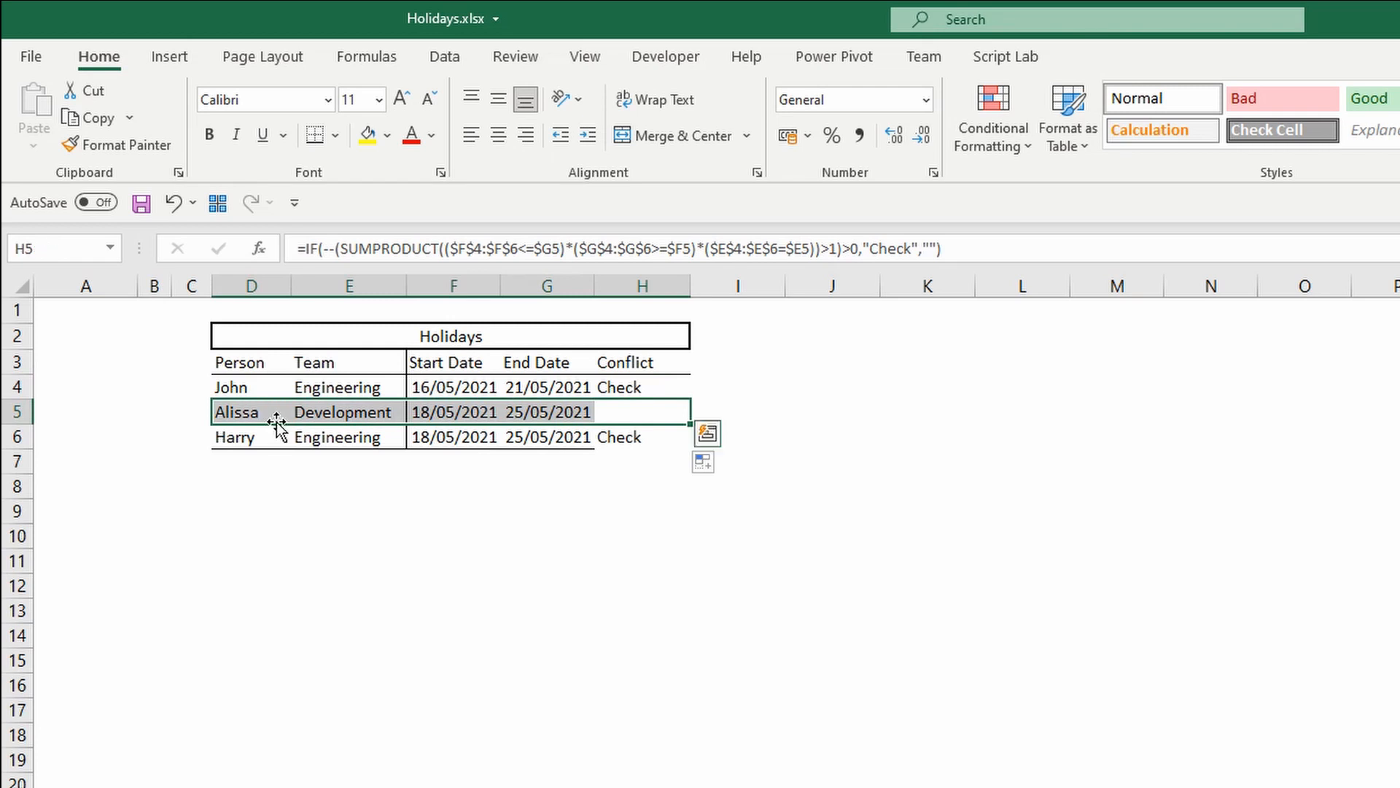
click(660, 407)
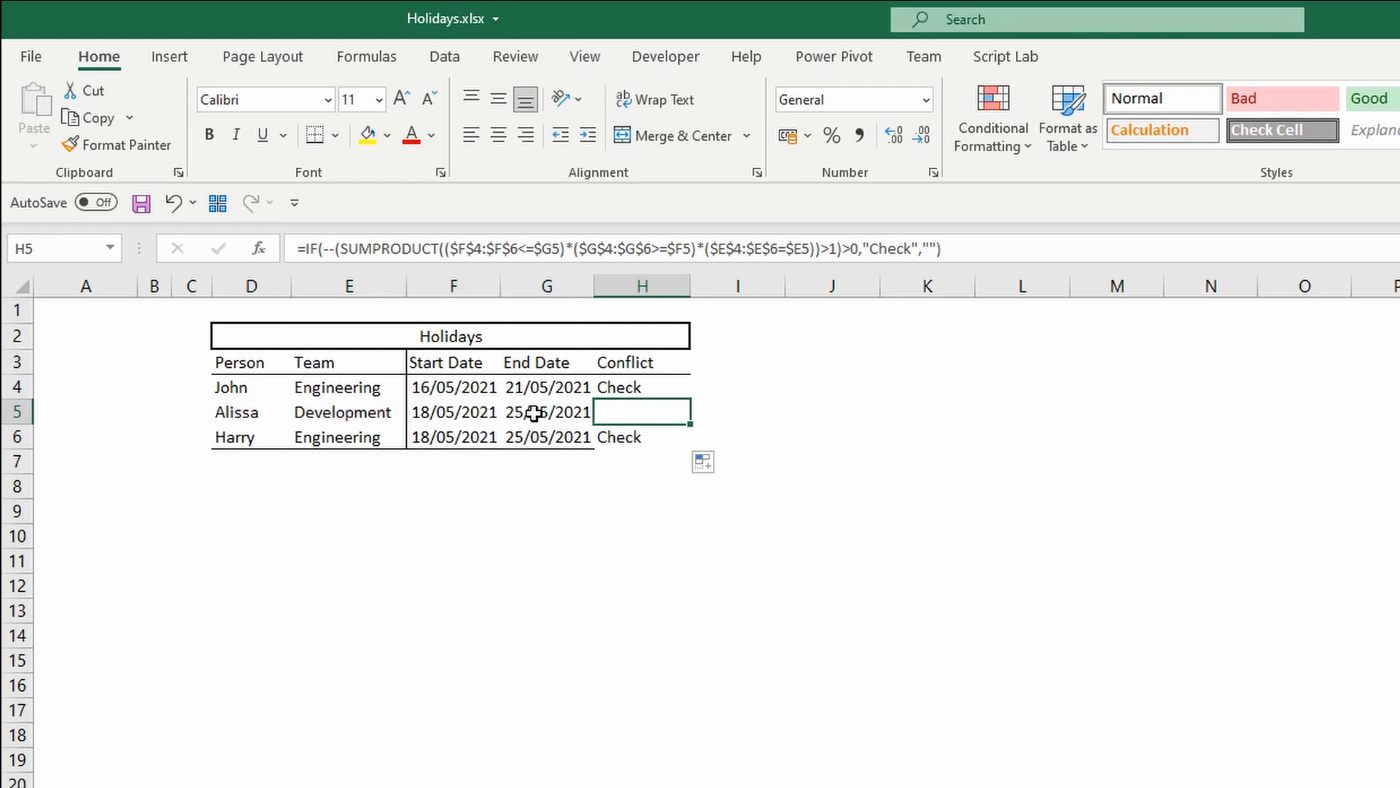
drag(464, 414, 563, 407)
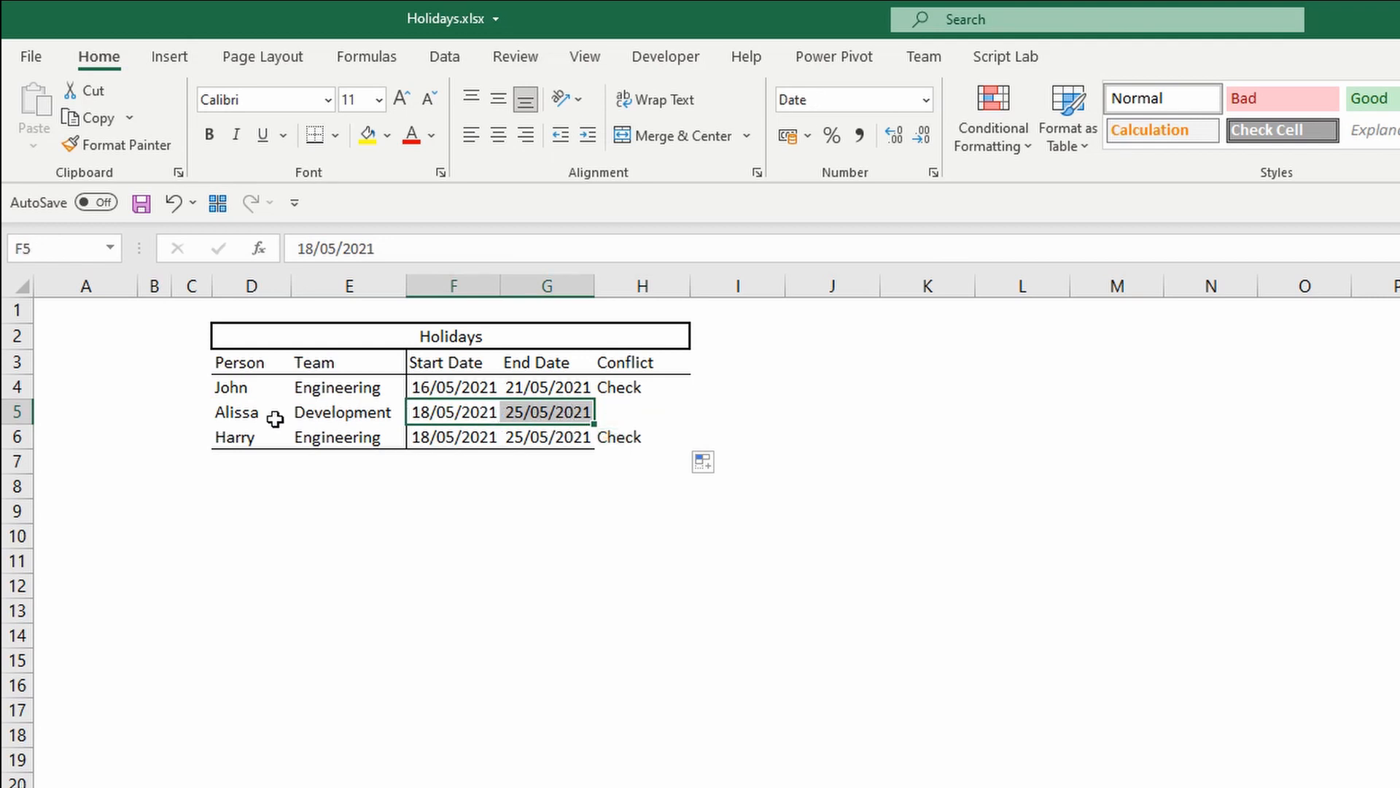
click(347, 388)
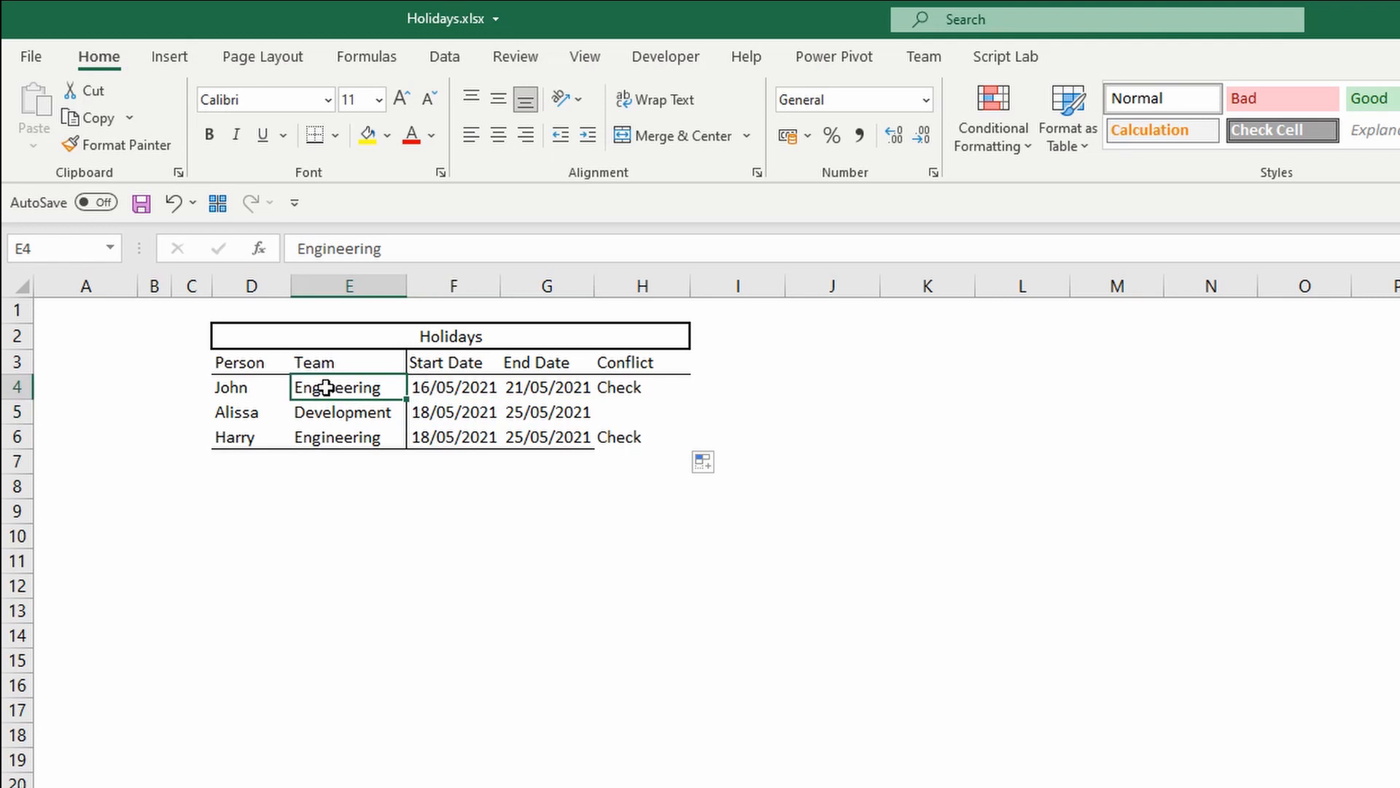
drag(326, 388, 576, 388)
drag(315, 438, 617, 431)
drag(456, 435, 576, 389)
click(453, 387)
click(710, 363)
key(alt+l)
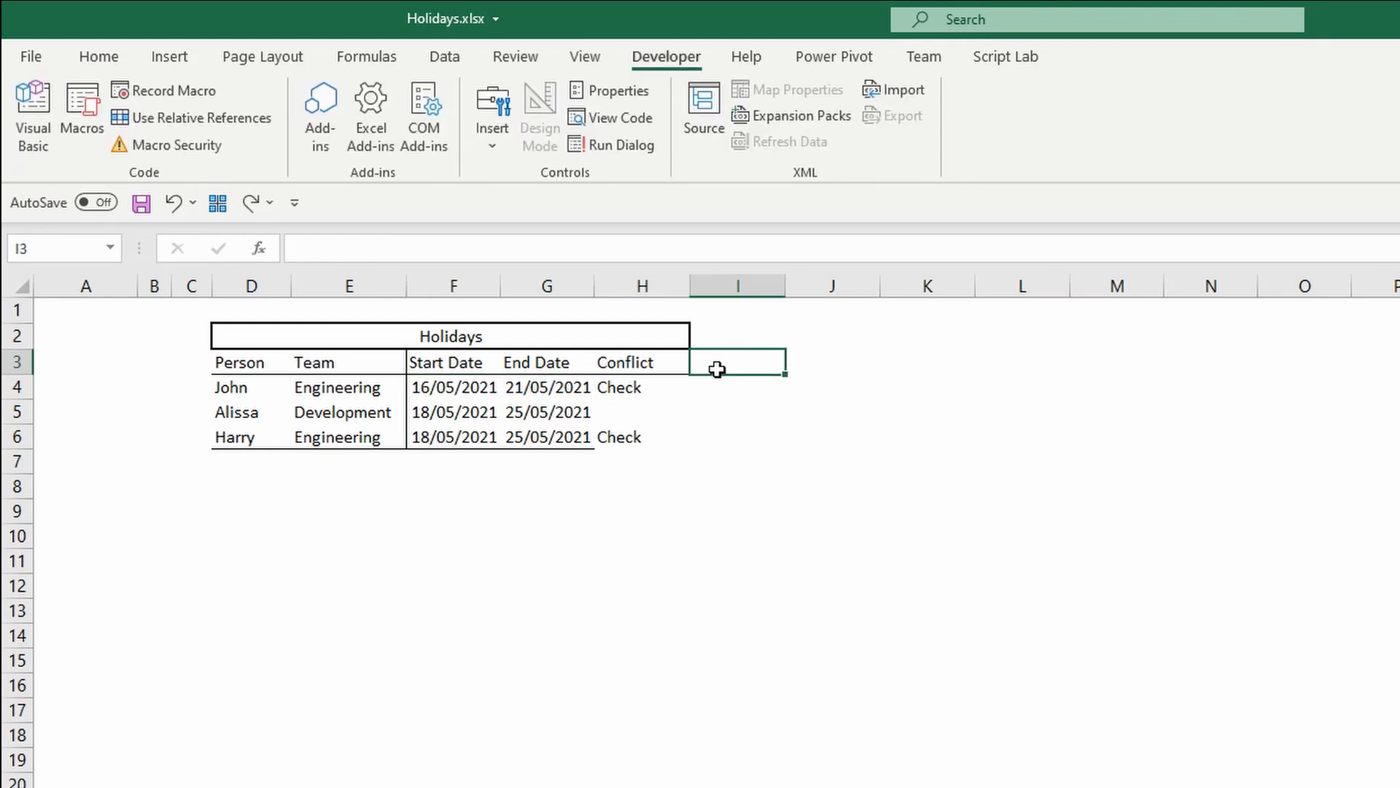
drag(656, 387, 455, 437)
Narrow column I into a thin spacer column next to the table.
click(738, 315)
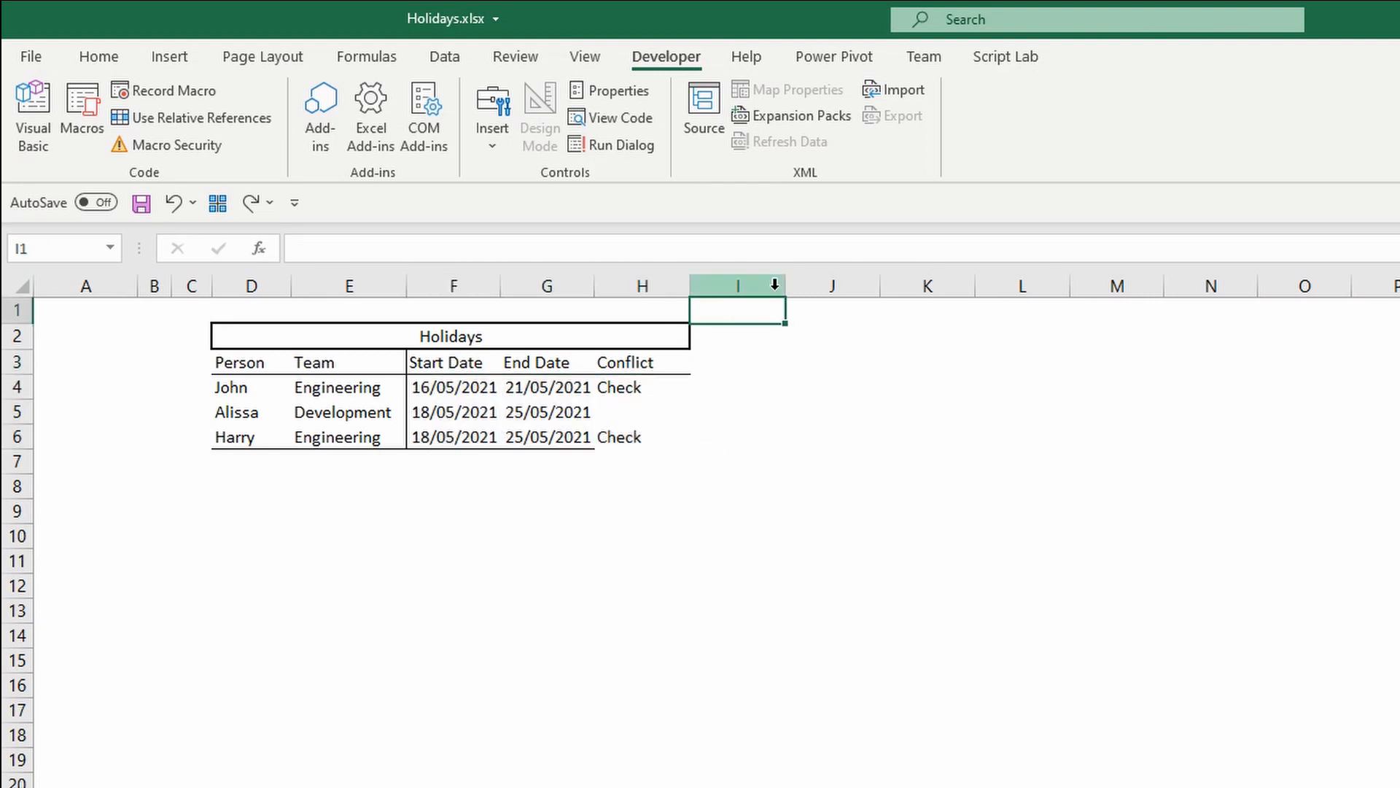
drag(783, 287, 704, 288)
click(751, 363)
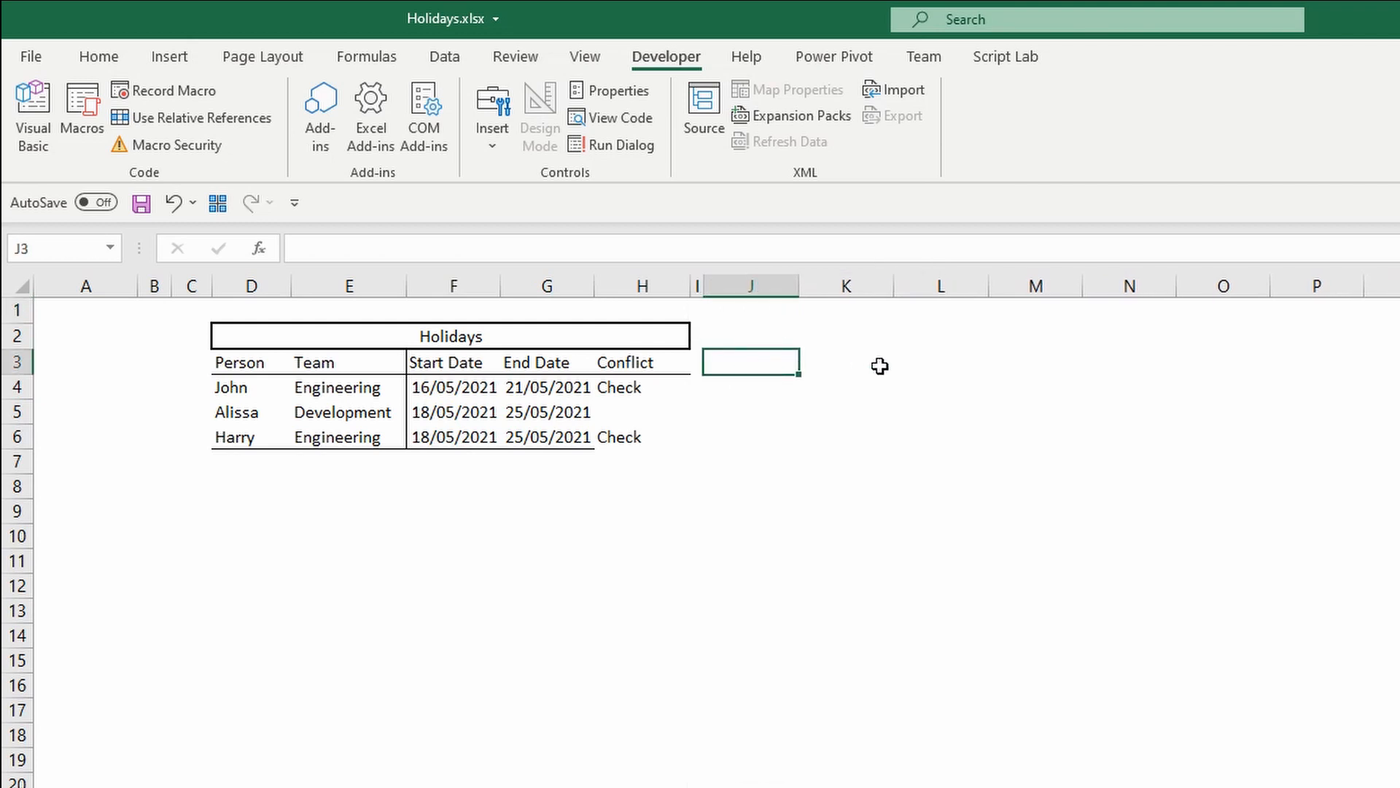
drag(750, 362, 1396, 362)
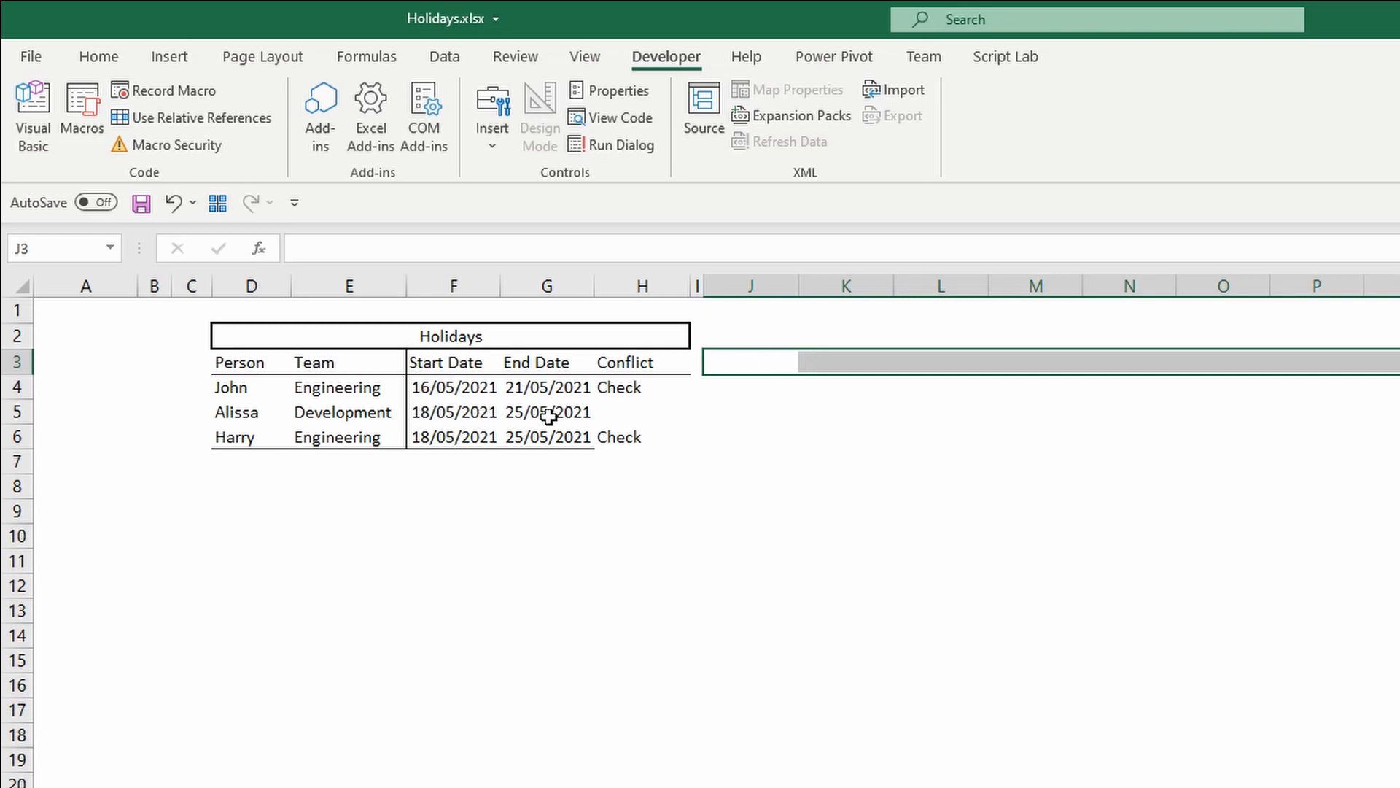
click(756, 360)
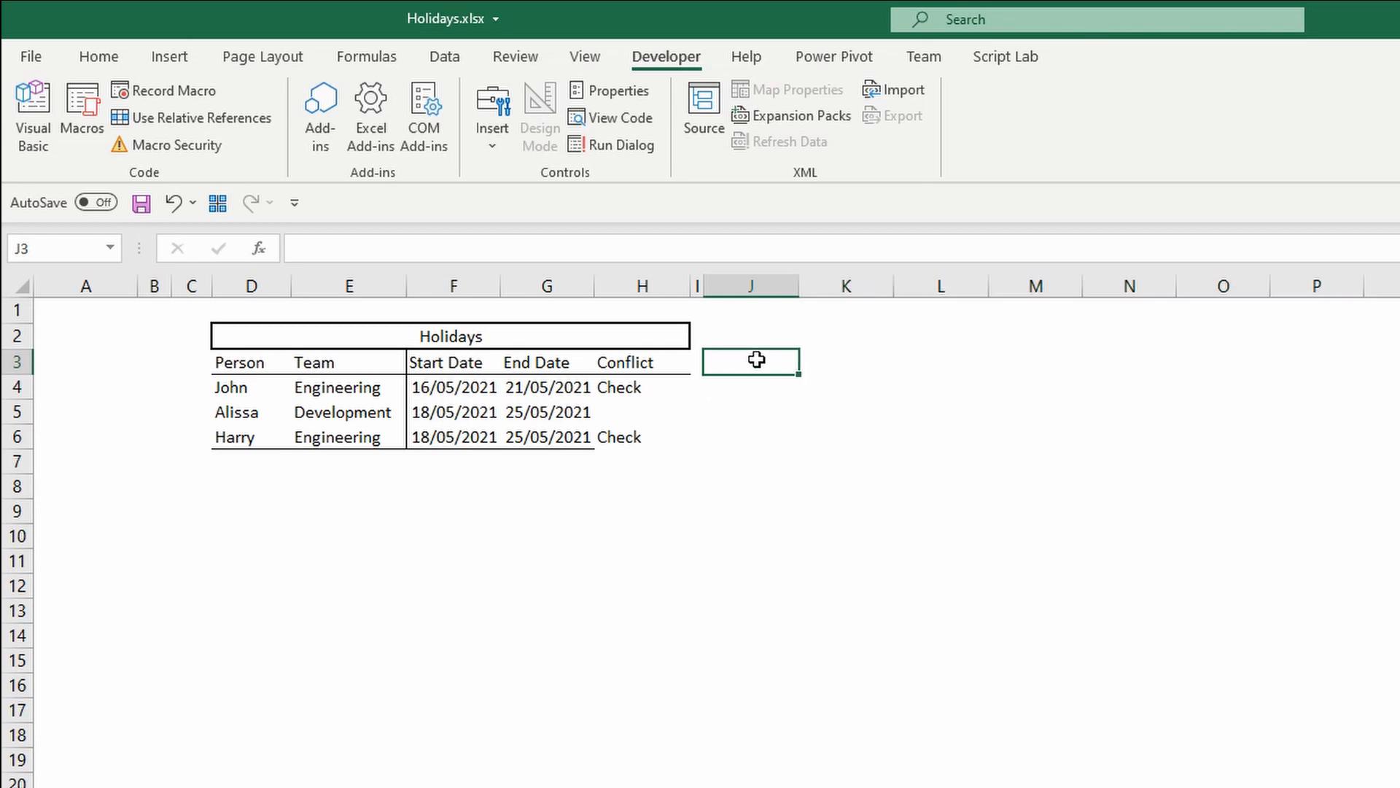
Enter =SEQUENCE(1,14,MIN($F$4:$F$6),1) in J3 to spill 14 consecutive dates starting from the earliest start date.
text(=se)
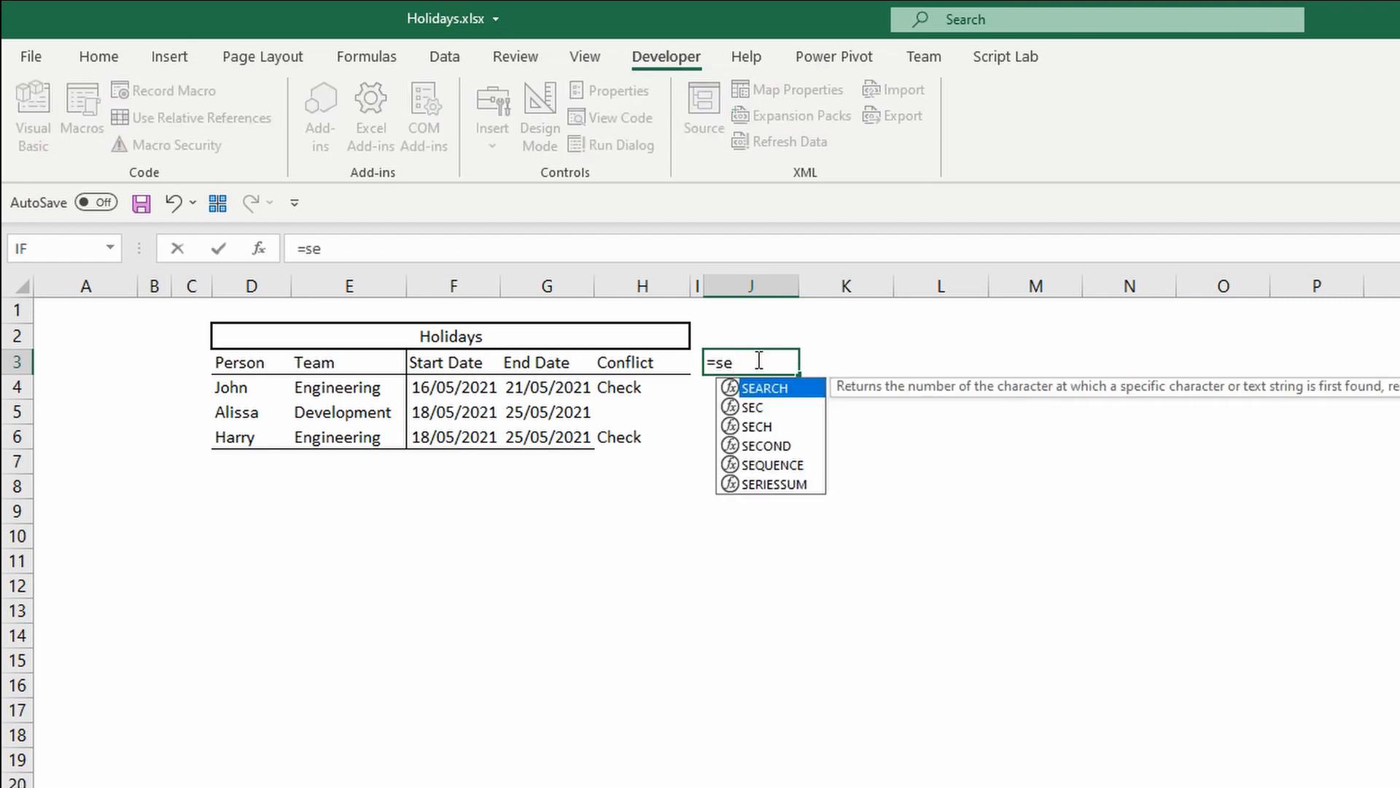
key(Down)
key(Down)
key(Down)
key(Down)
key(Tab)
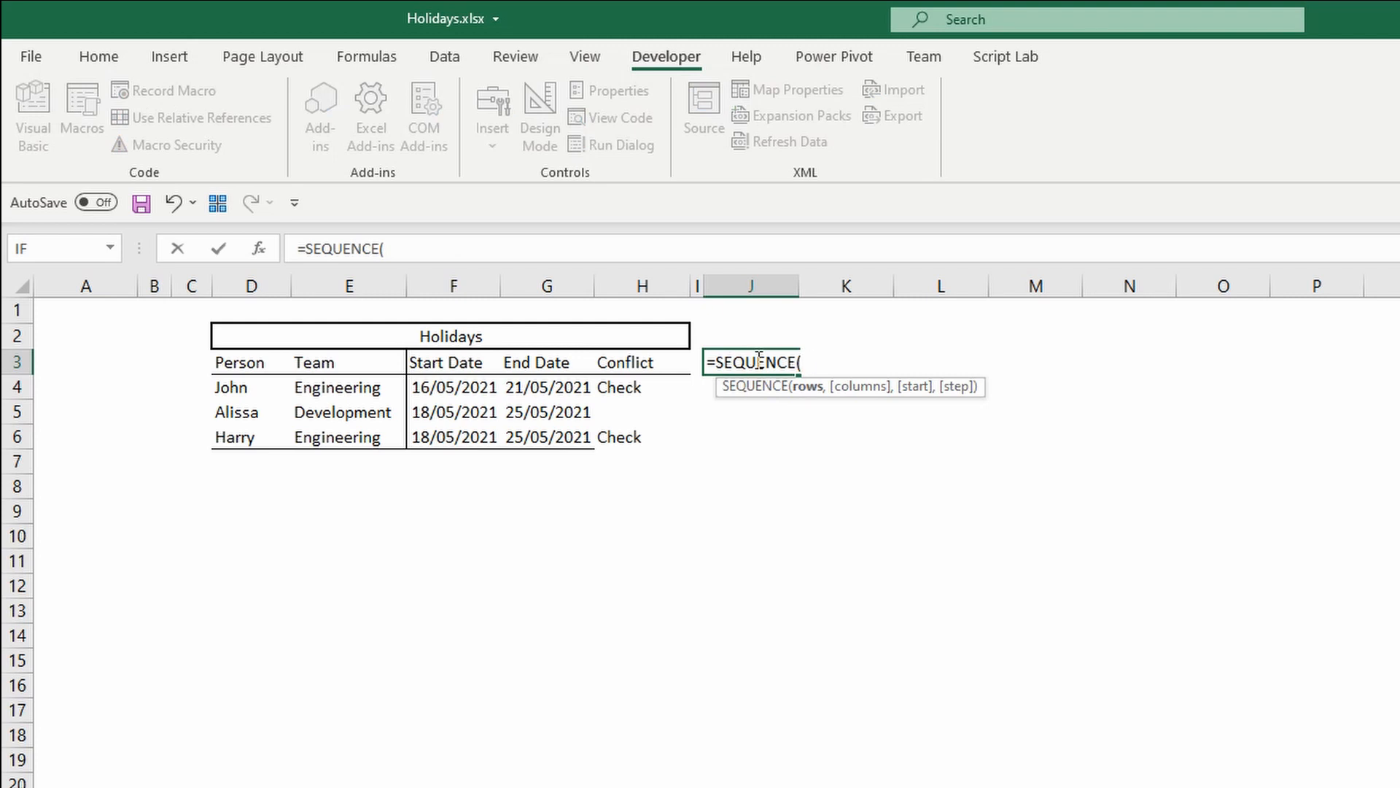
text(1,)
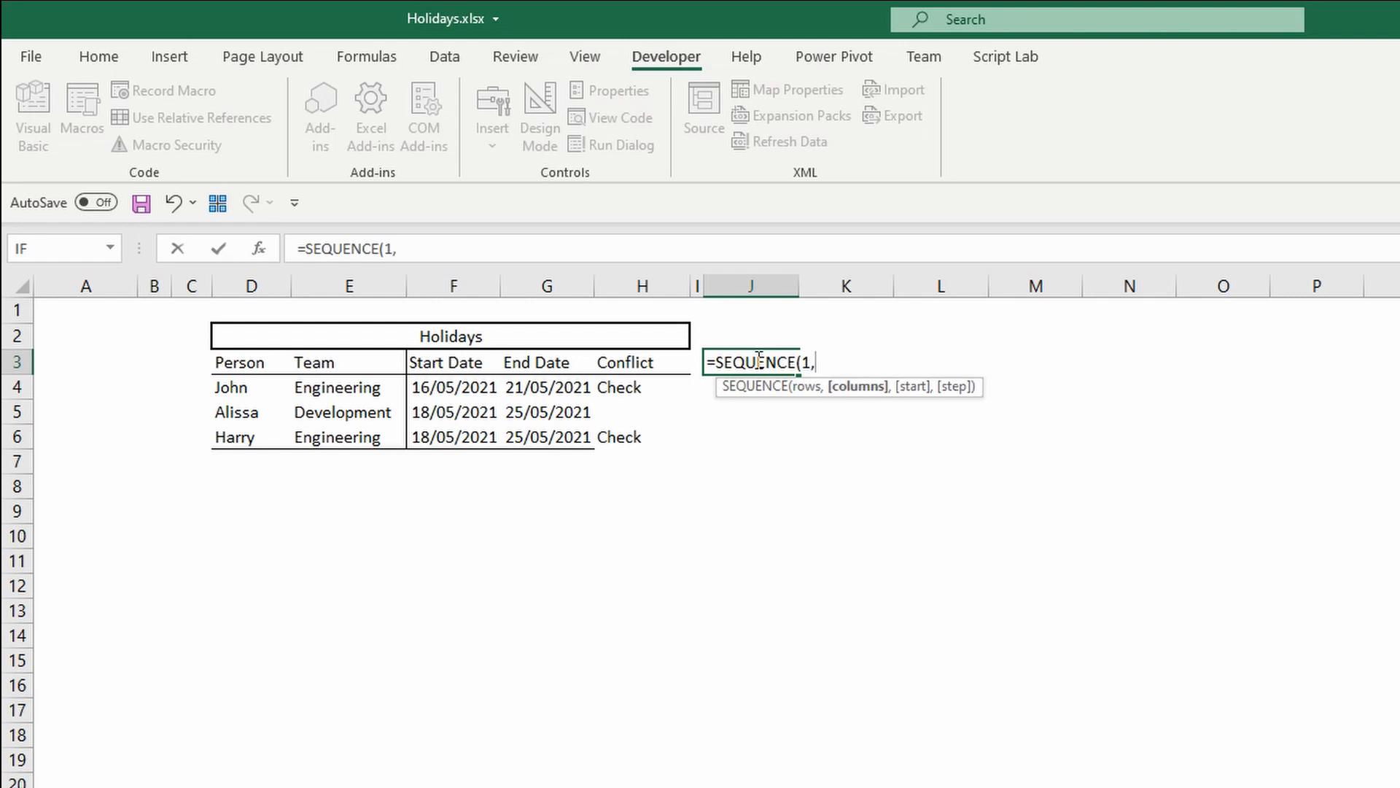
text(14,)
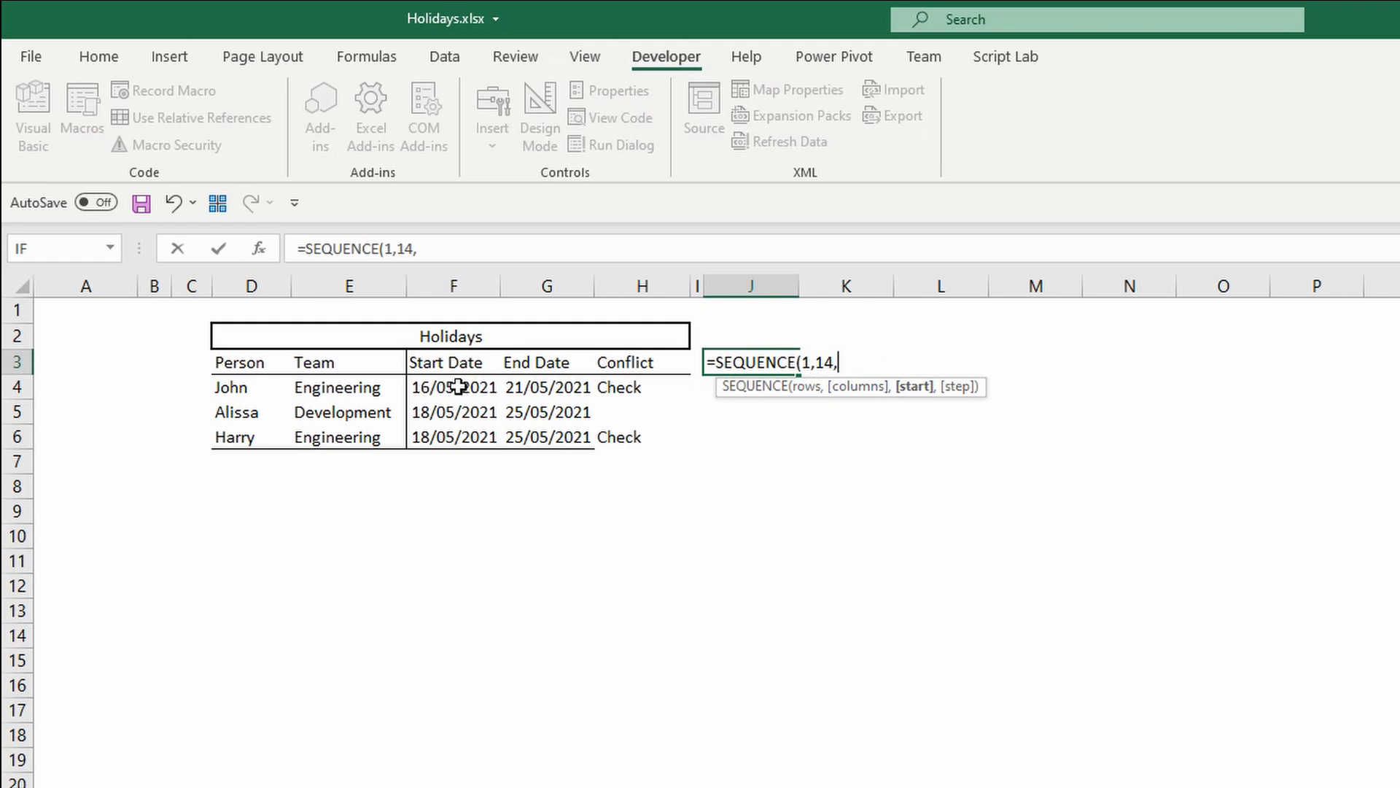
text(min)
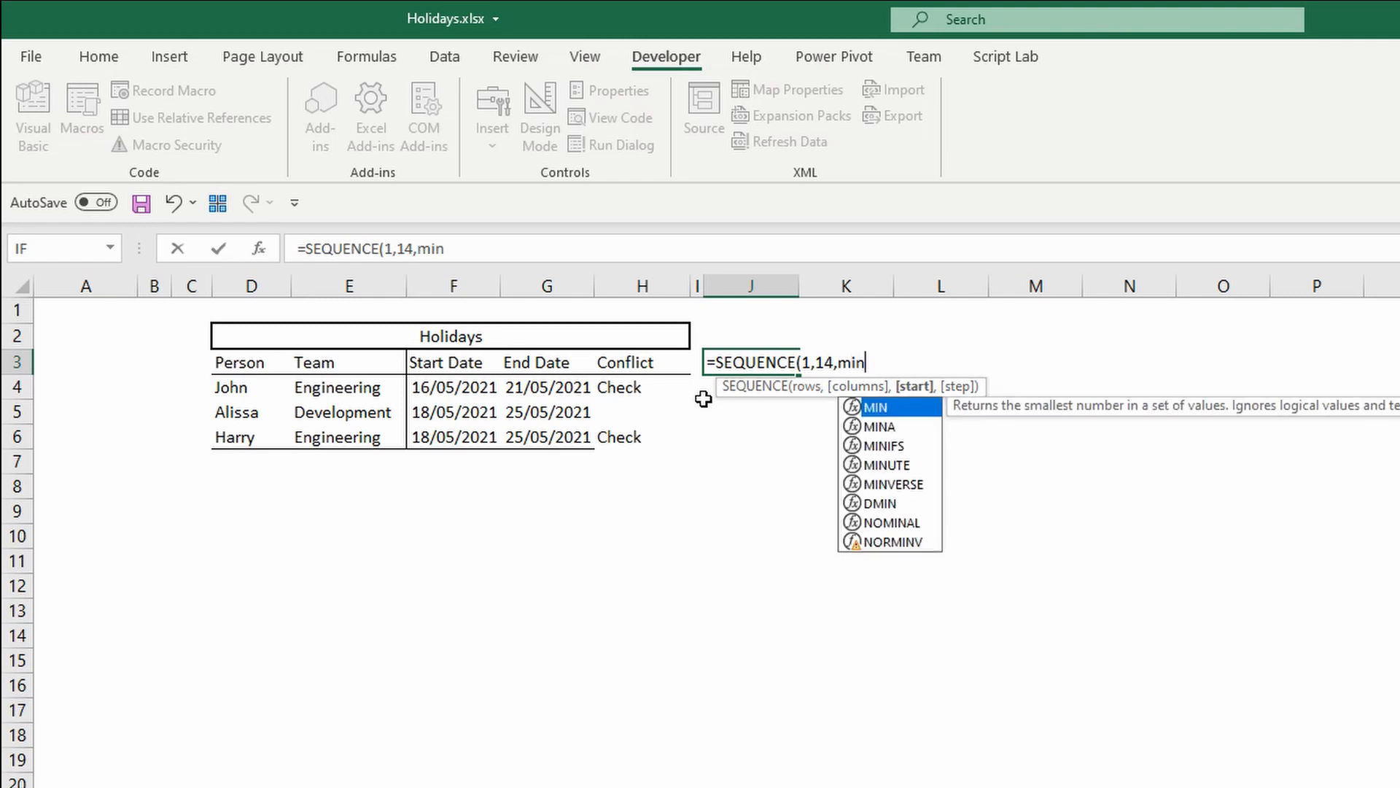
key(Tab)
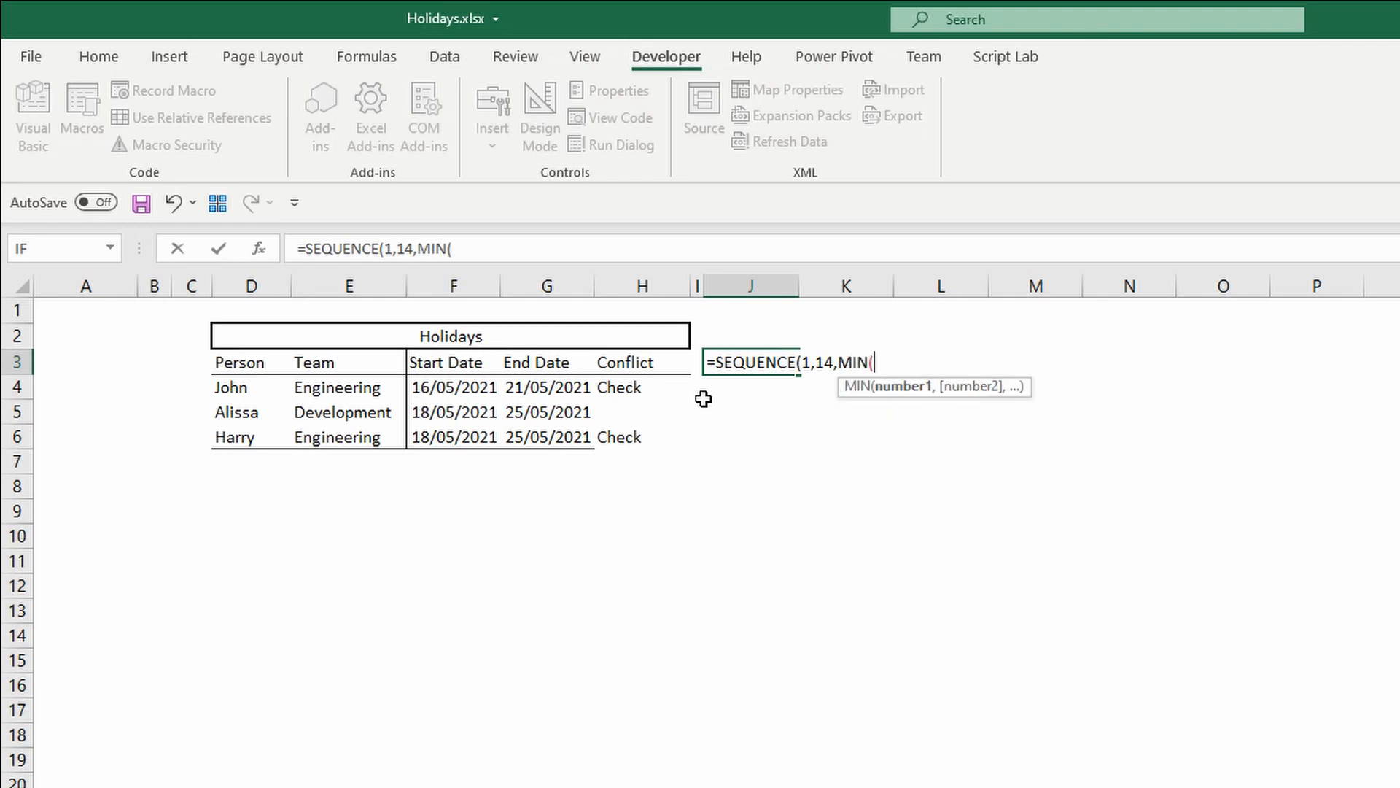
drag(452, 387, 473, 439)
key(F4)
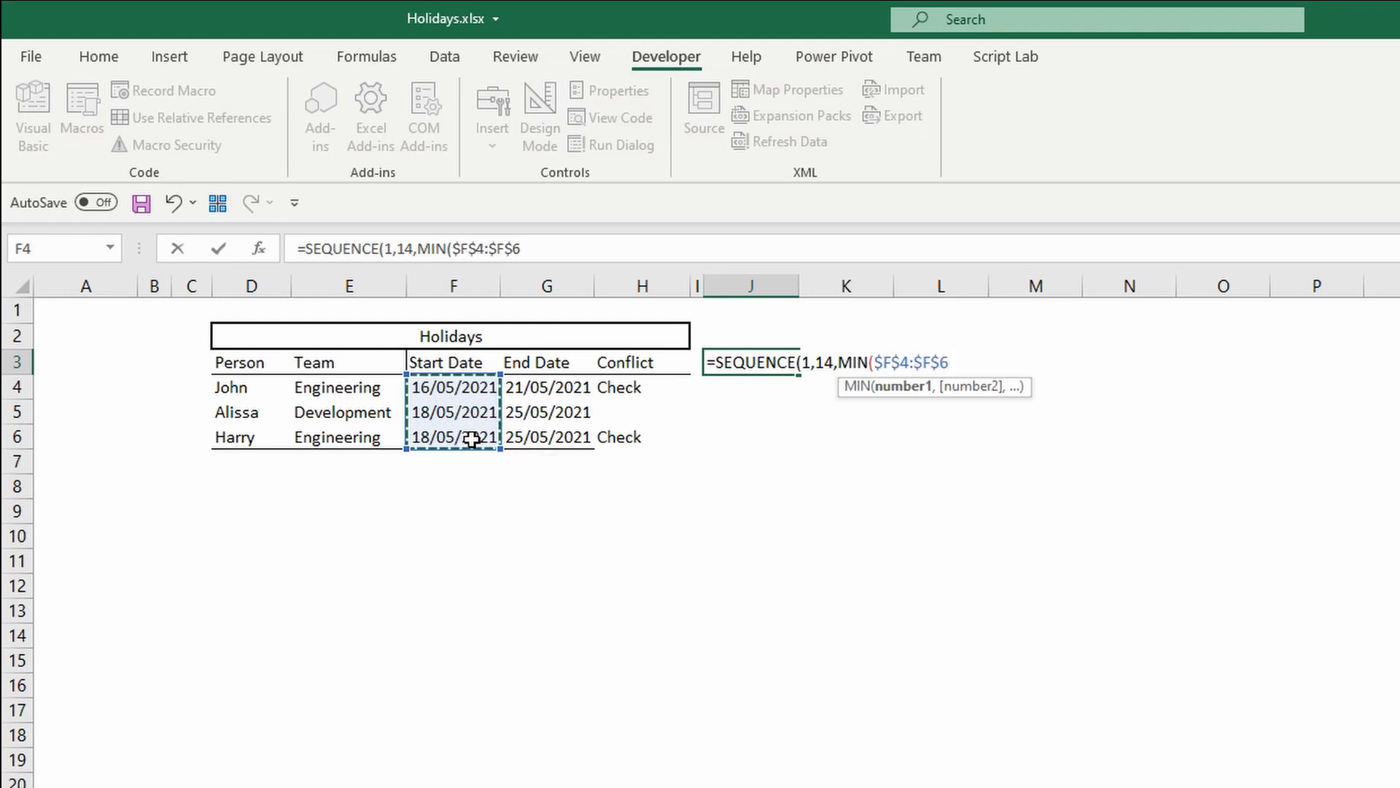
text())
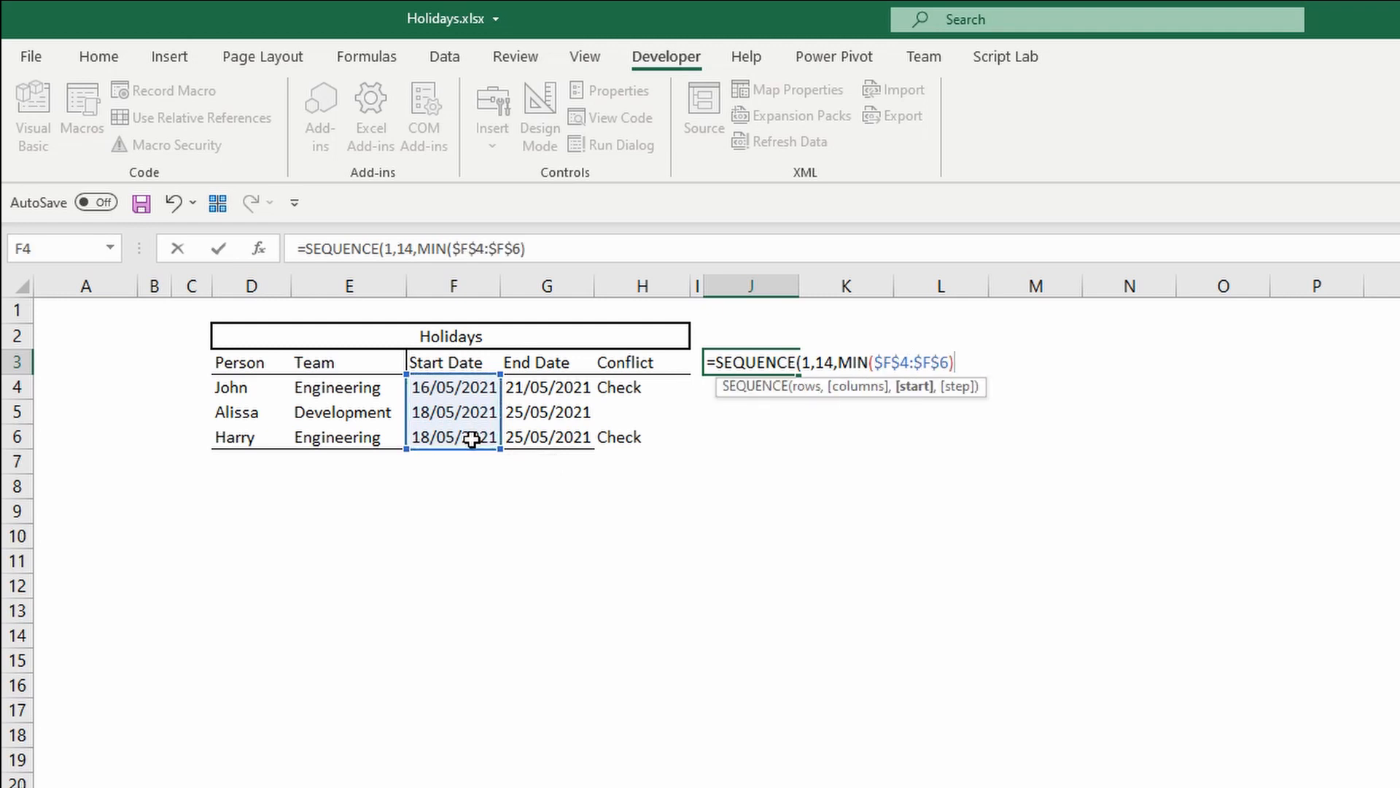
text(,)
text(1)
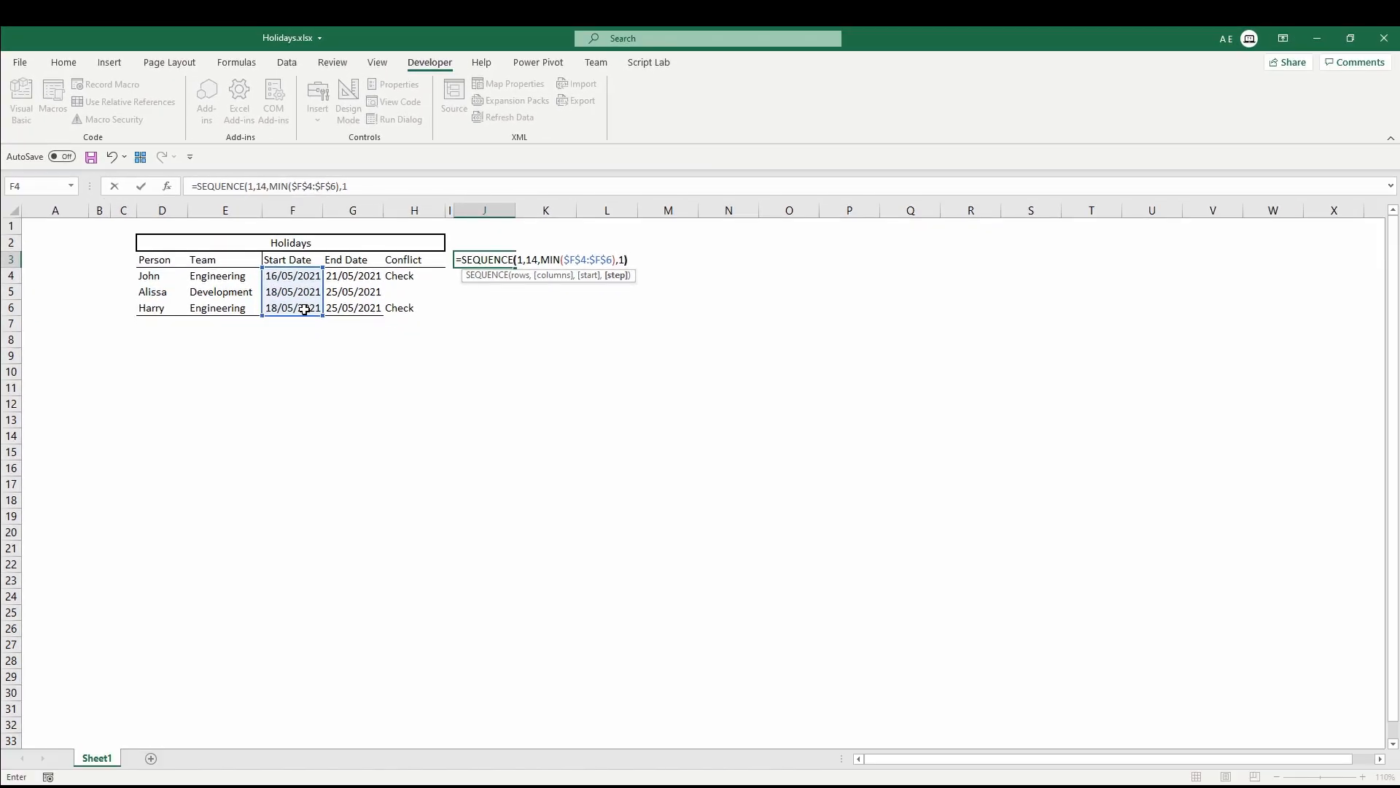
text())
key(Return)
key(Up)
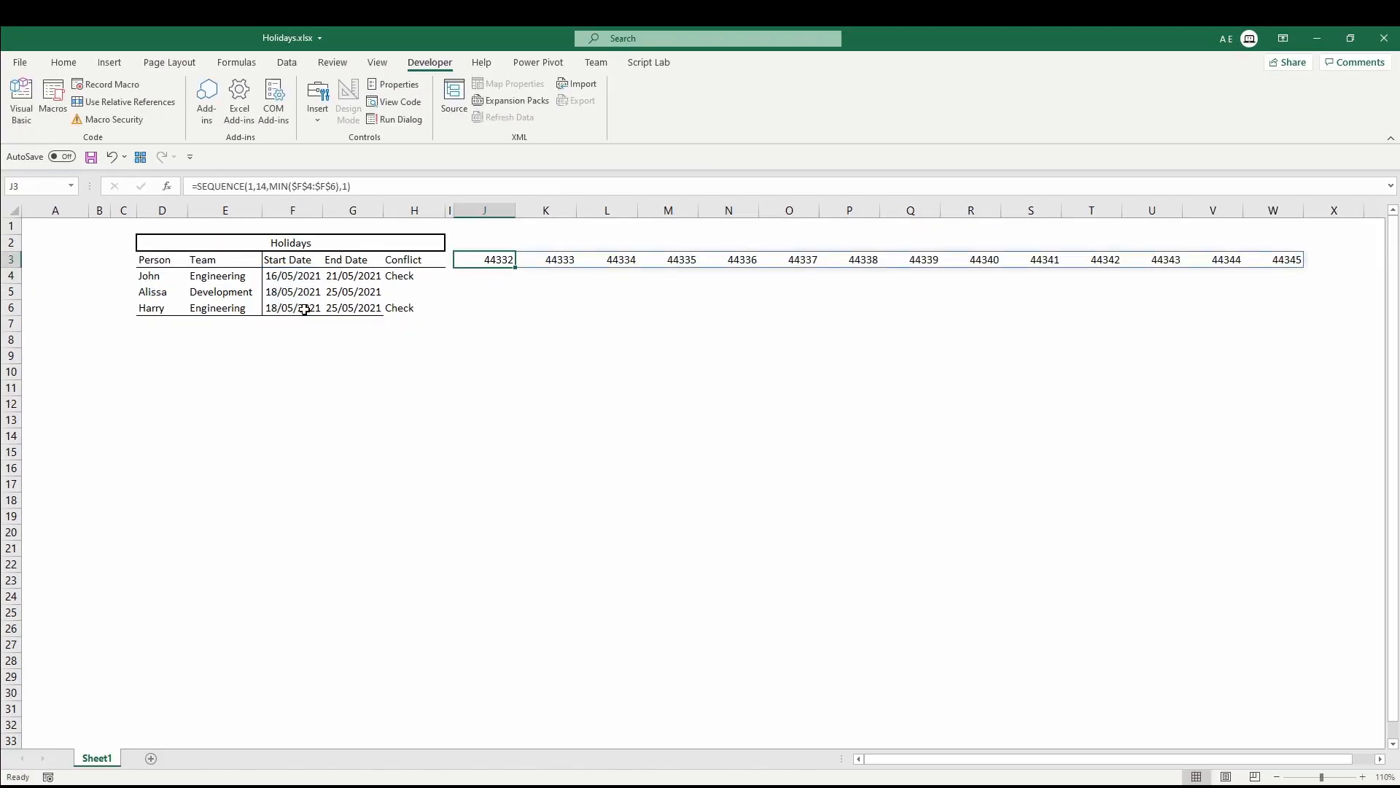
Format the spilled date row J3:W3 with the custom dd-mmm number format.
shift+click(1297, 259)
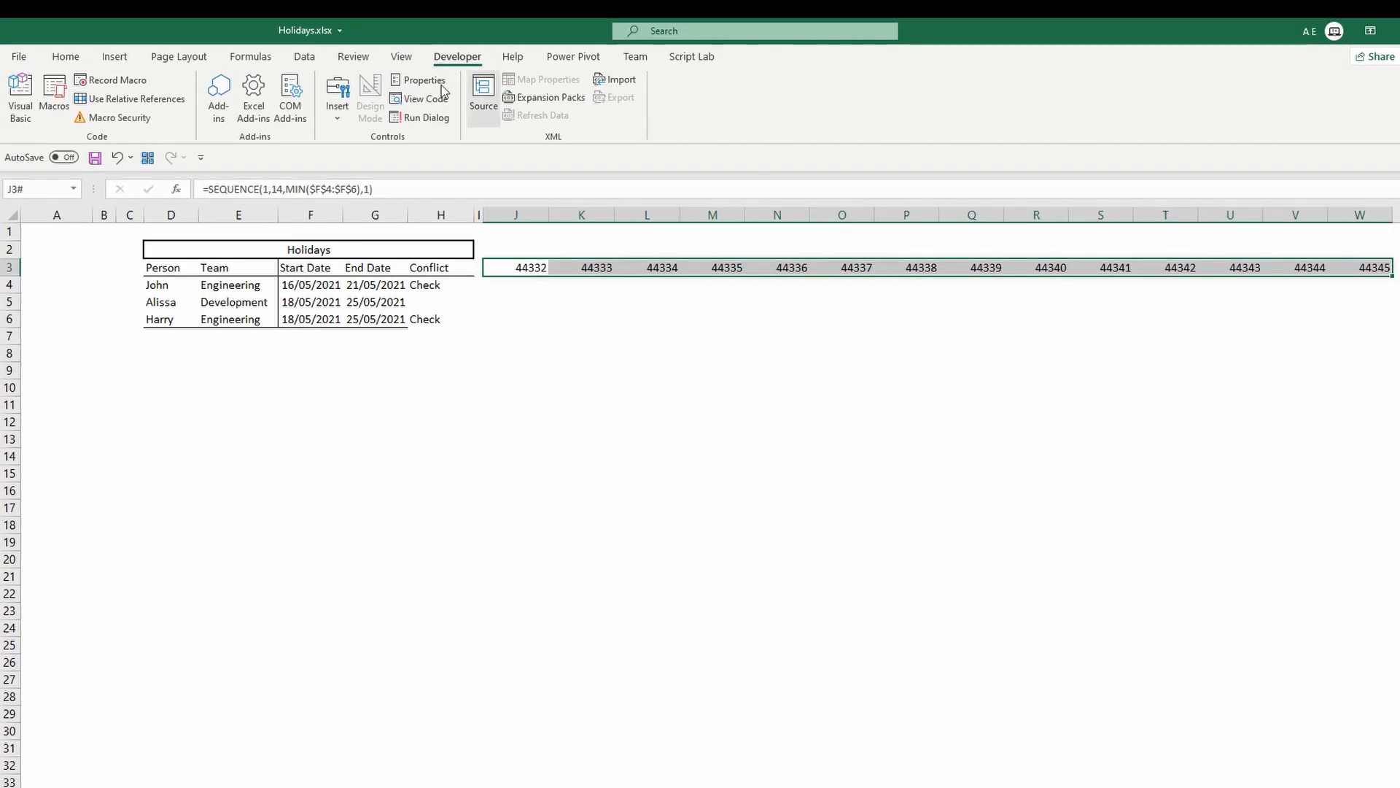
click(66, 57)
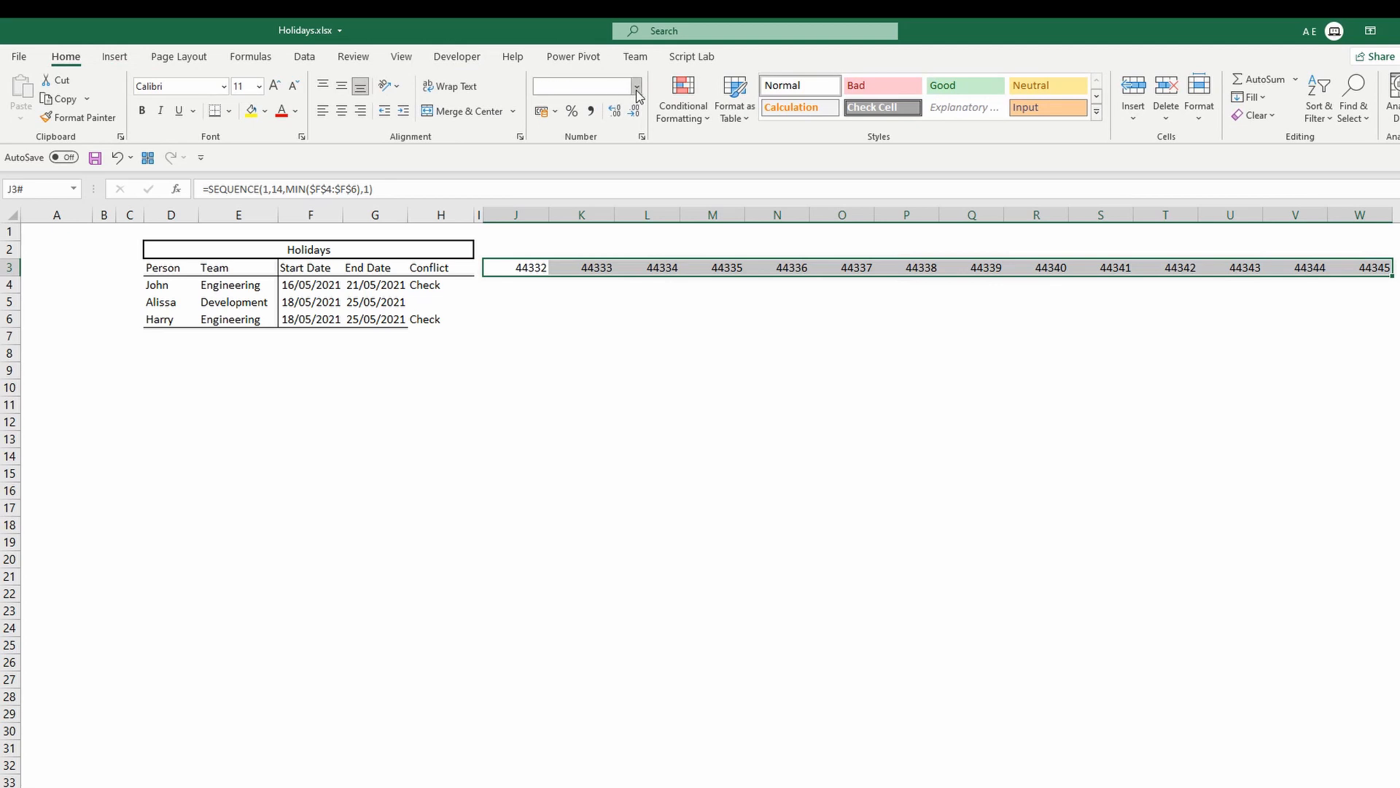
click(636, 86)
click(612, 271)
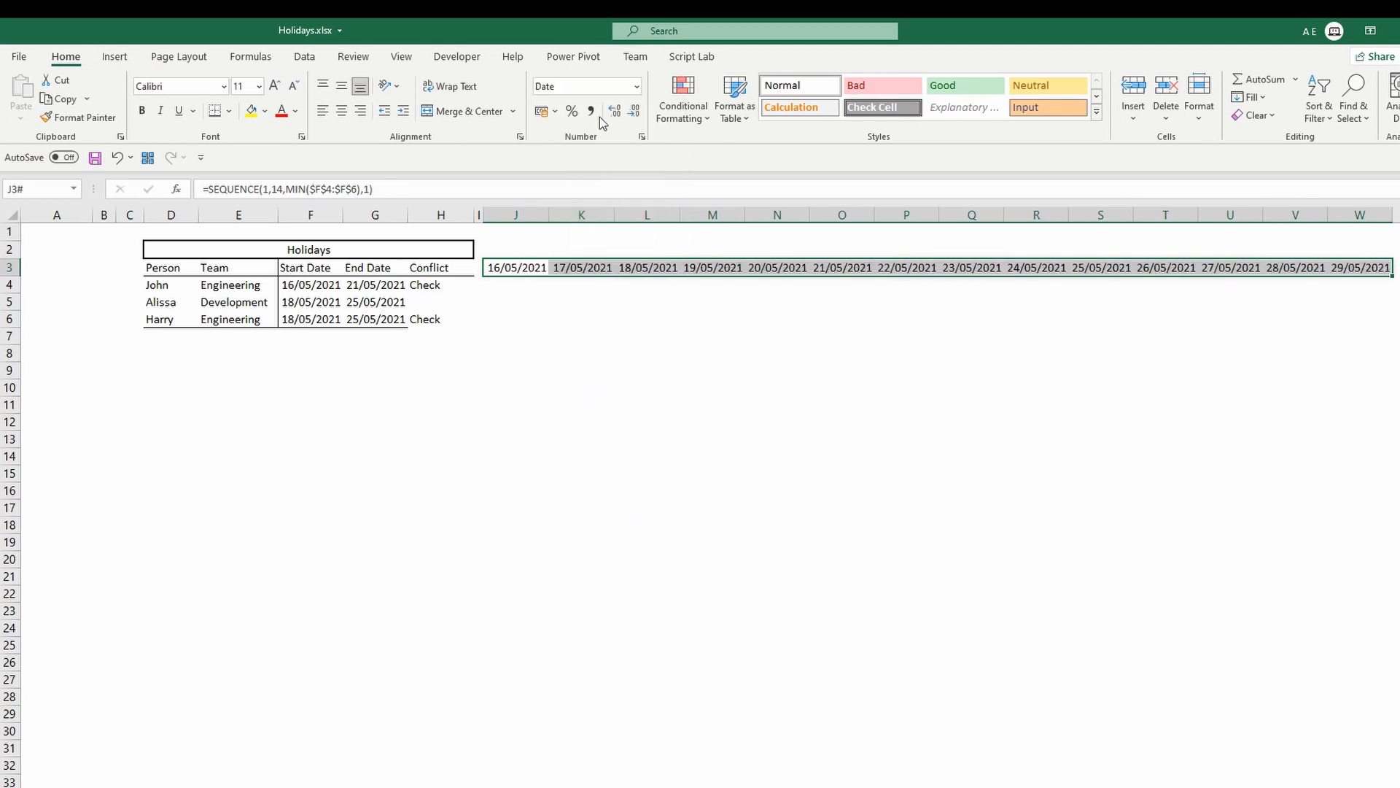
click(636, 86)
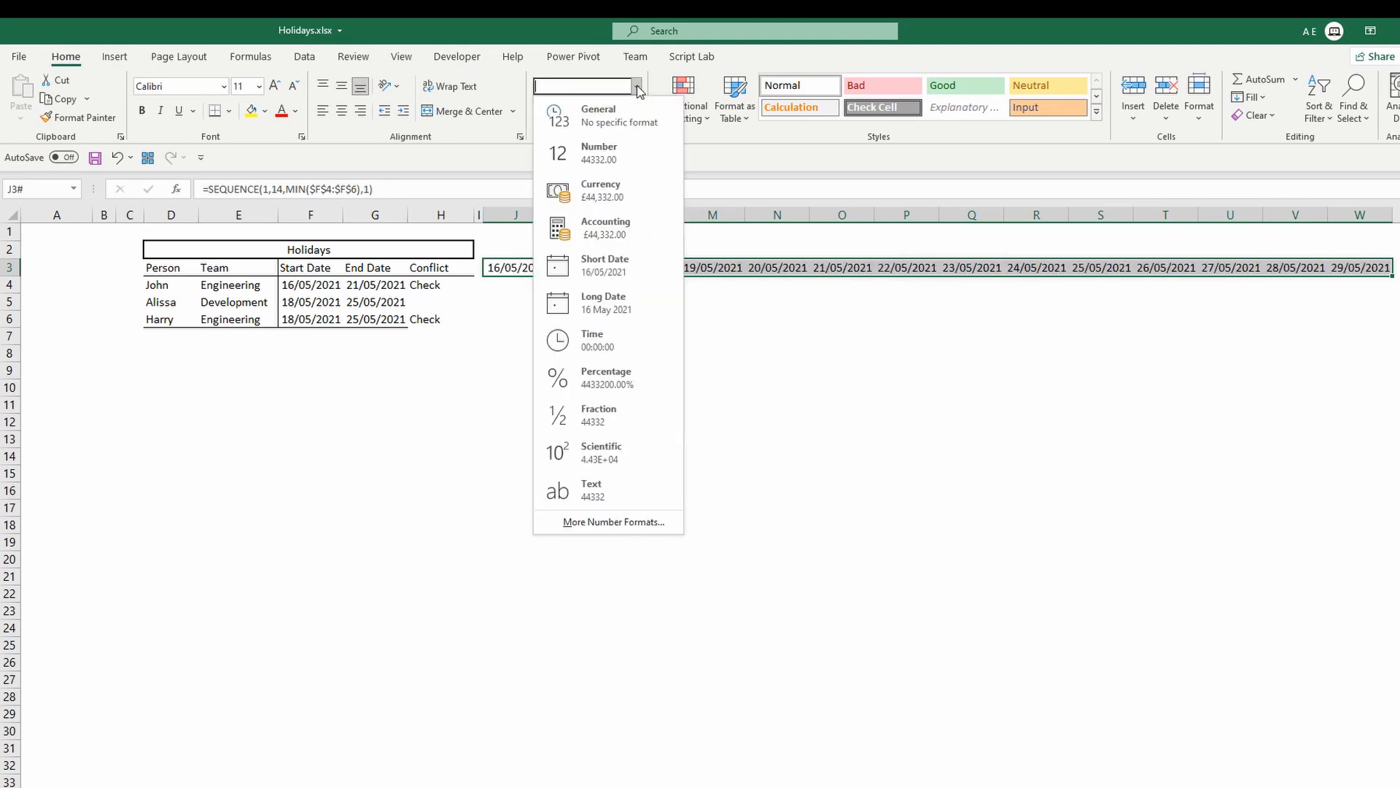
click(631, 522)
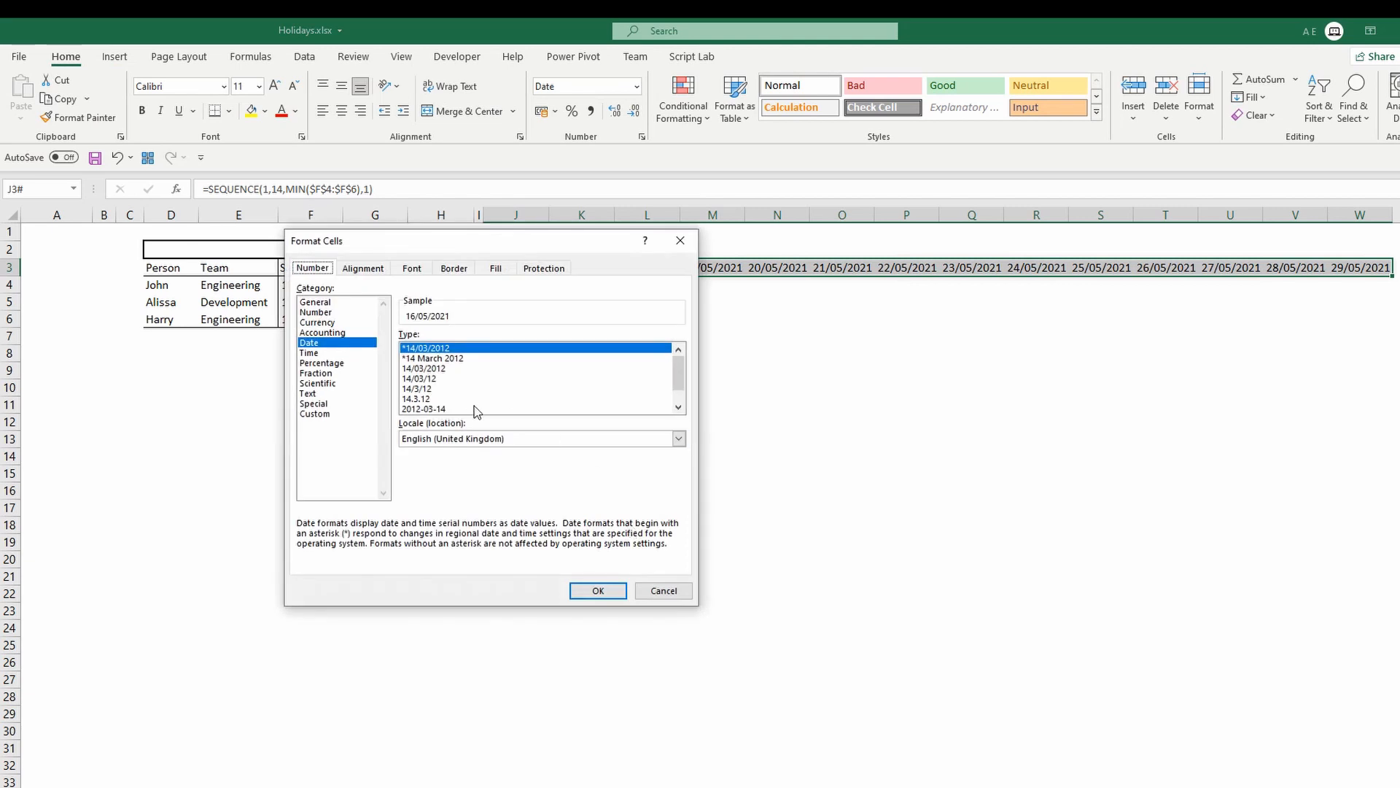
click(678, 407)
click(678, 407)
click(321, 414)
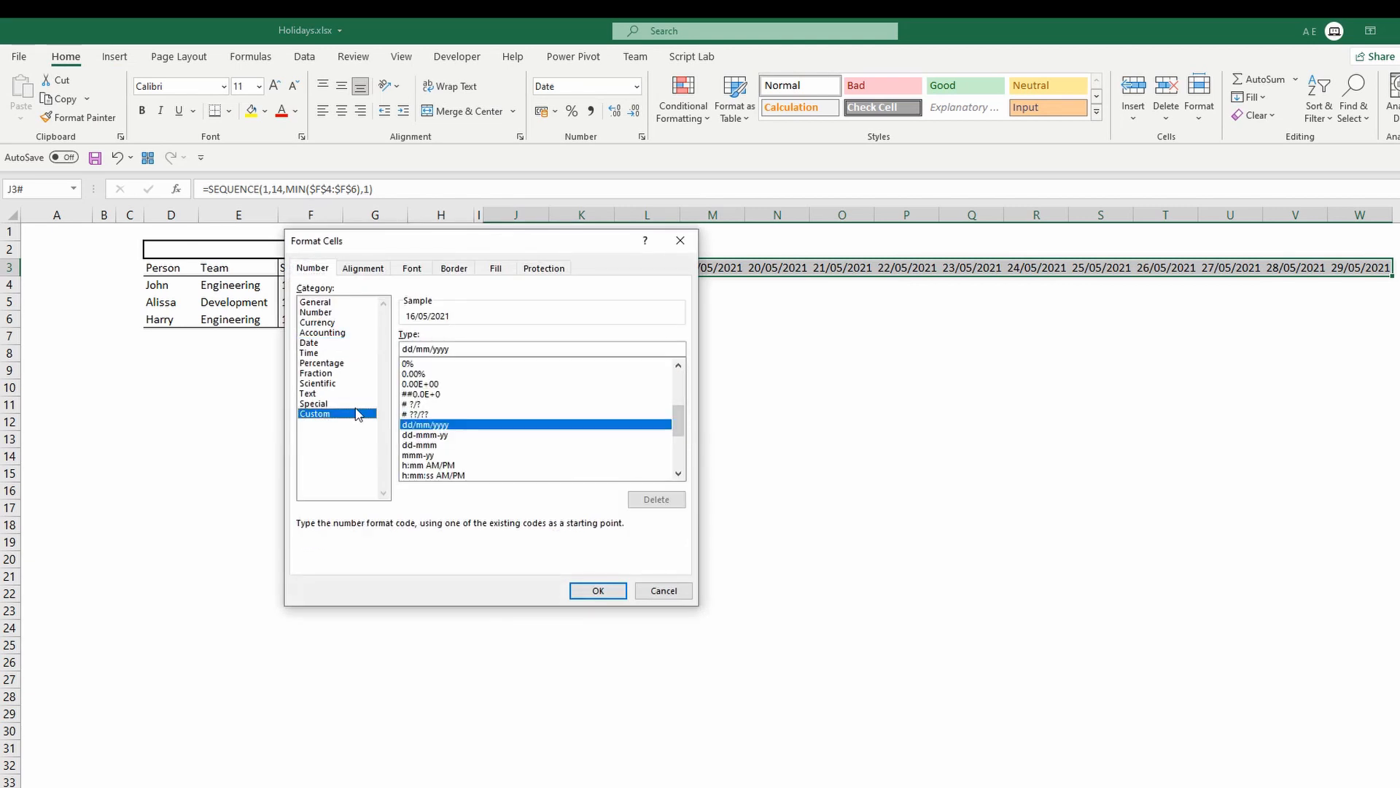
click(436, 445)
click(596, 591)
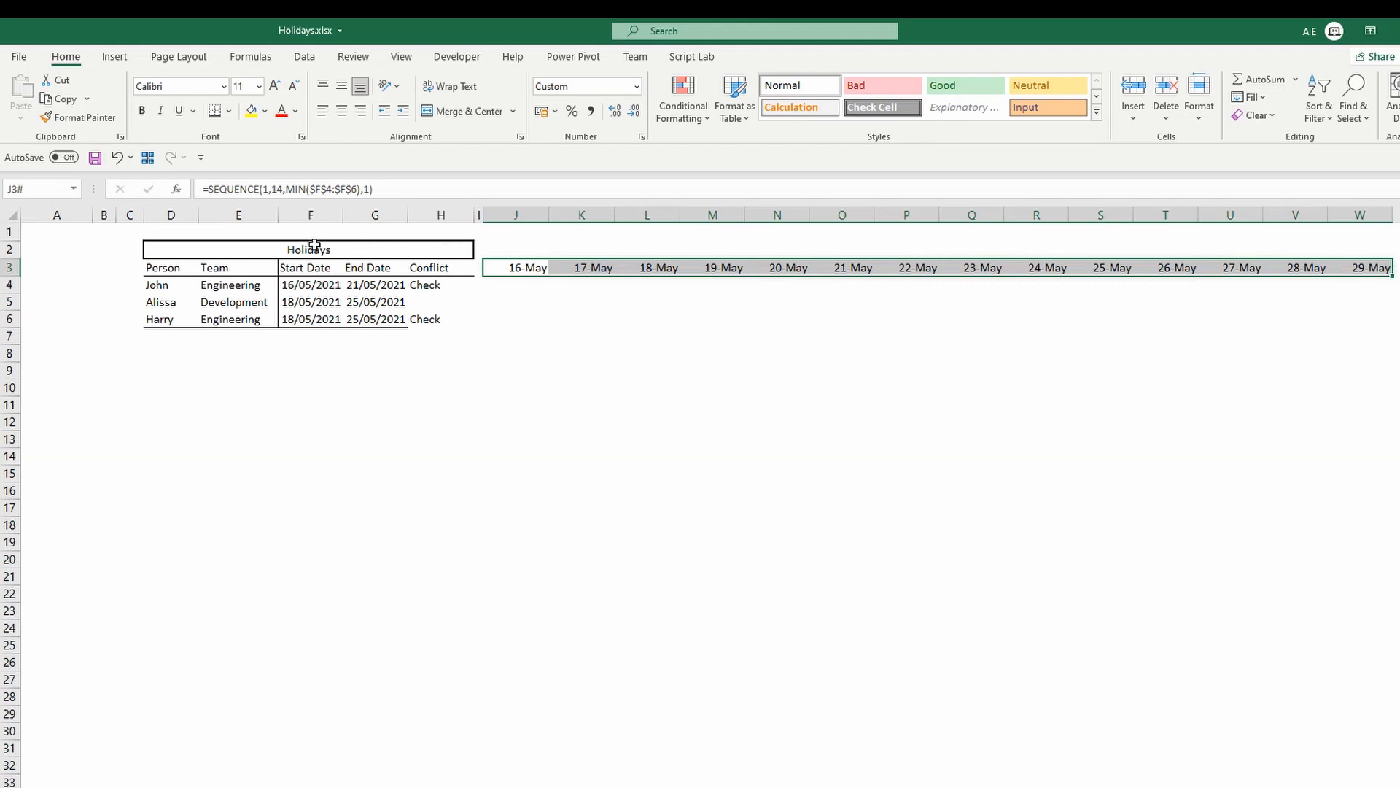
Draw a horizontal Scroll Bar form control across row 1 above the Holidays table.
click(455, 59)
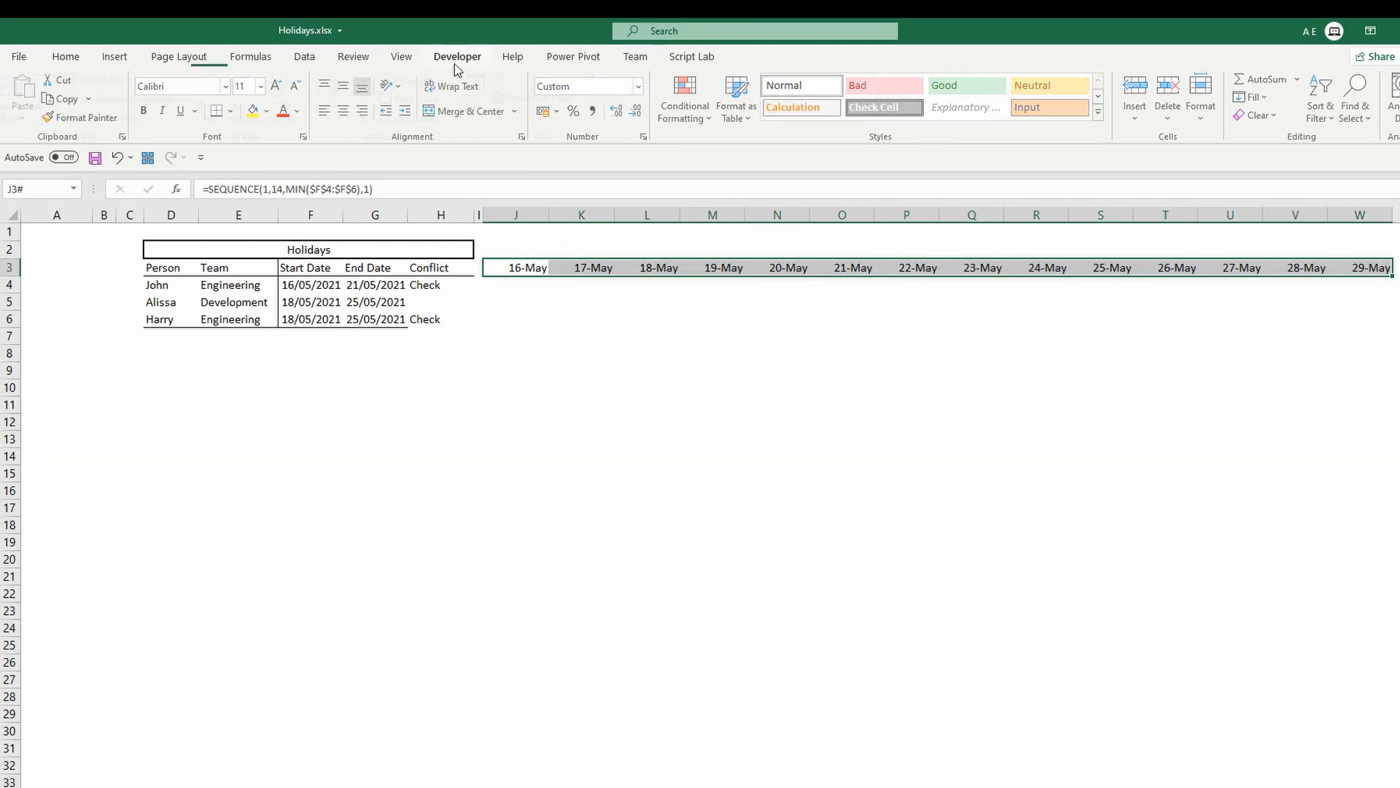
click(343, 128)
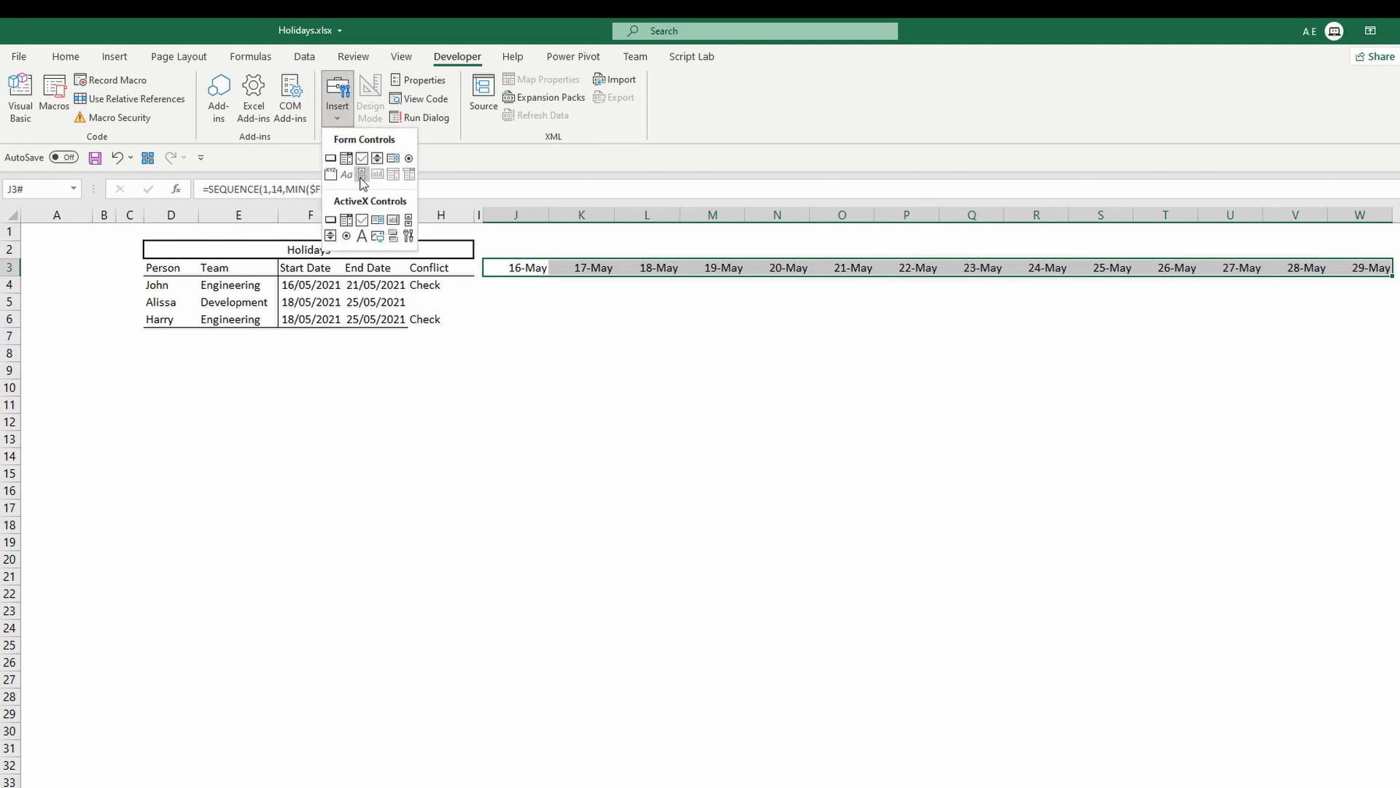
click(362, 175)
mouse_move(147, 224)
mouse_down()
mouse_move(409, 235)
mouse_move(470, 243)
mouse_move(473, 257)
mouse_up()
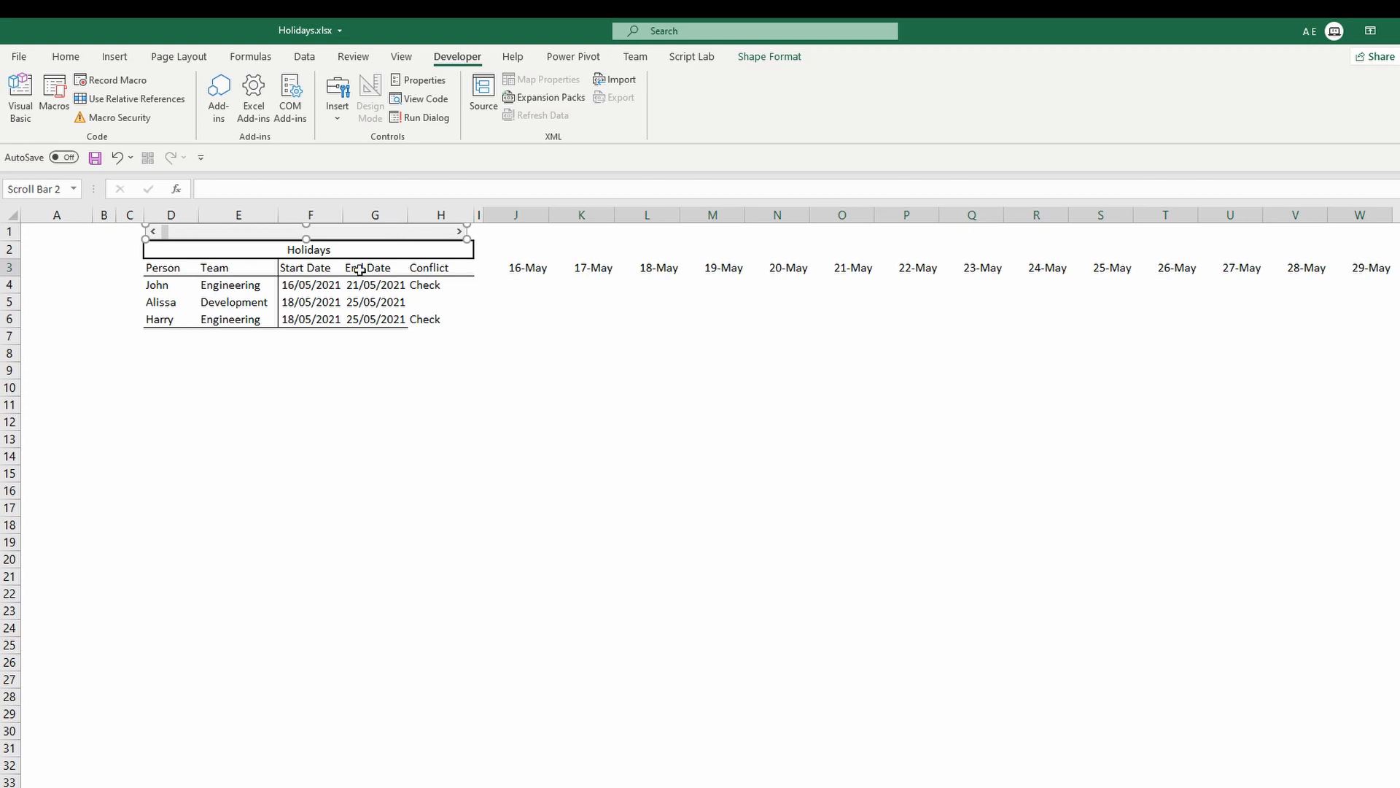
Label cell A2 as Help col.
click(50, 256)
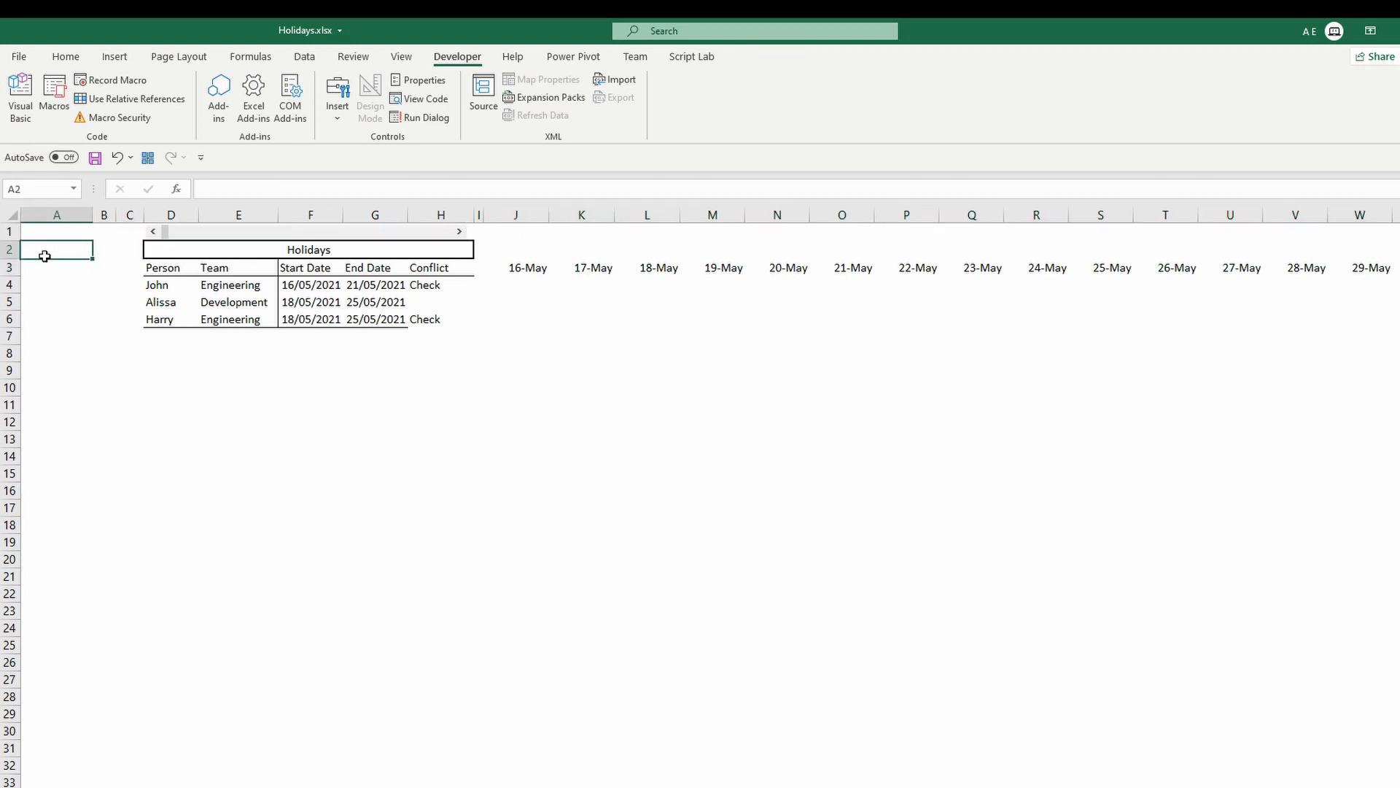
text(Help col)
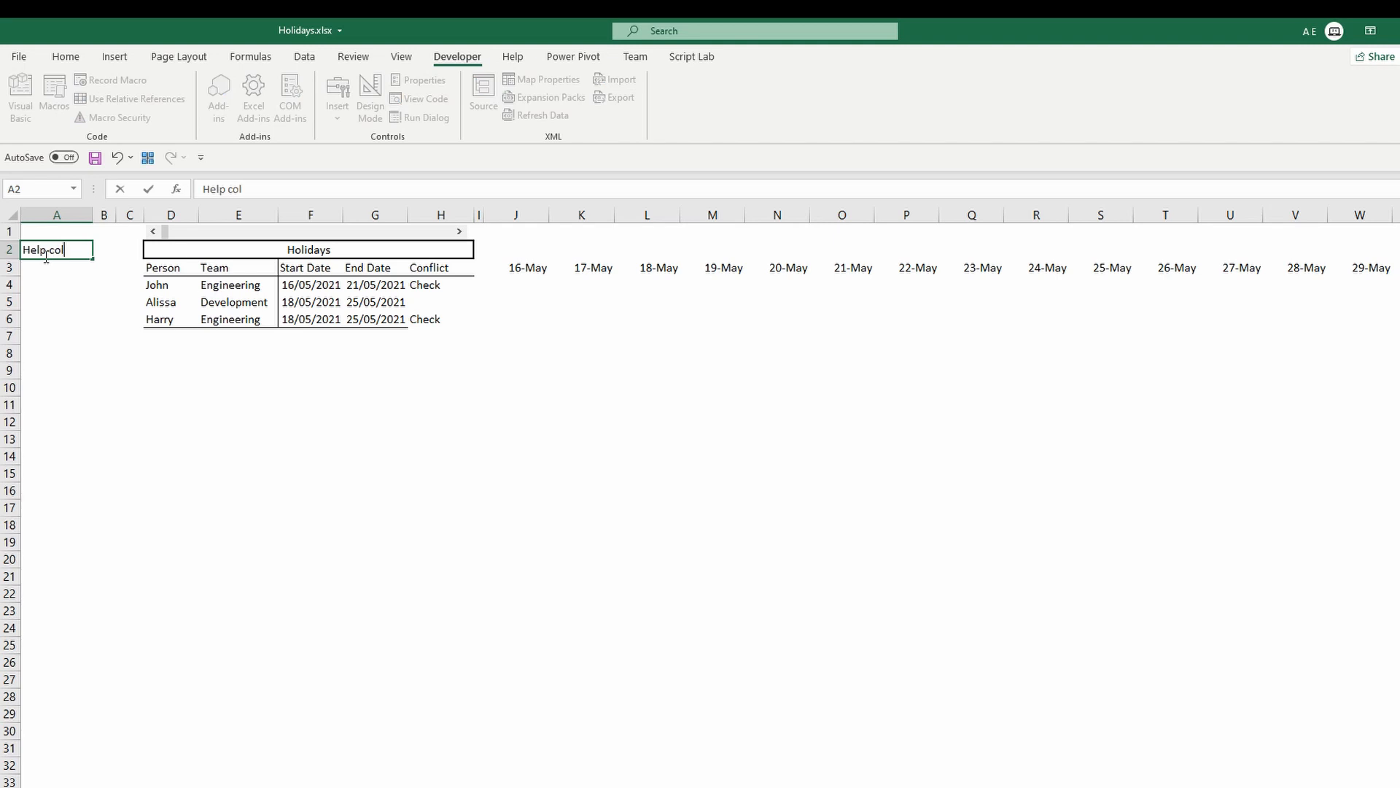
key(Return)
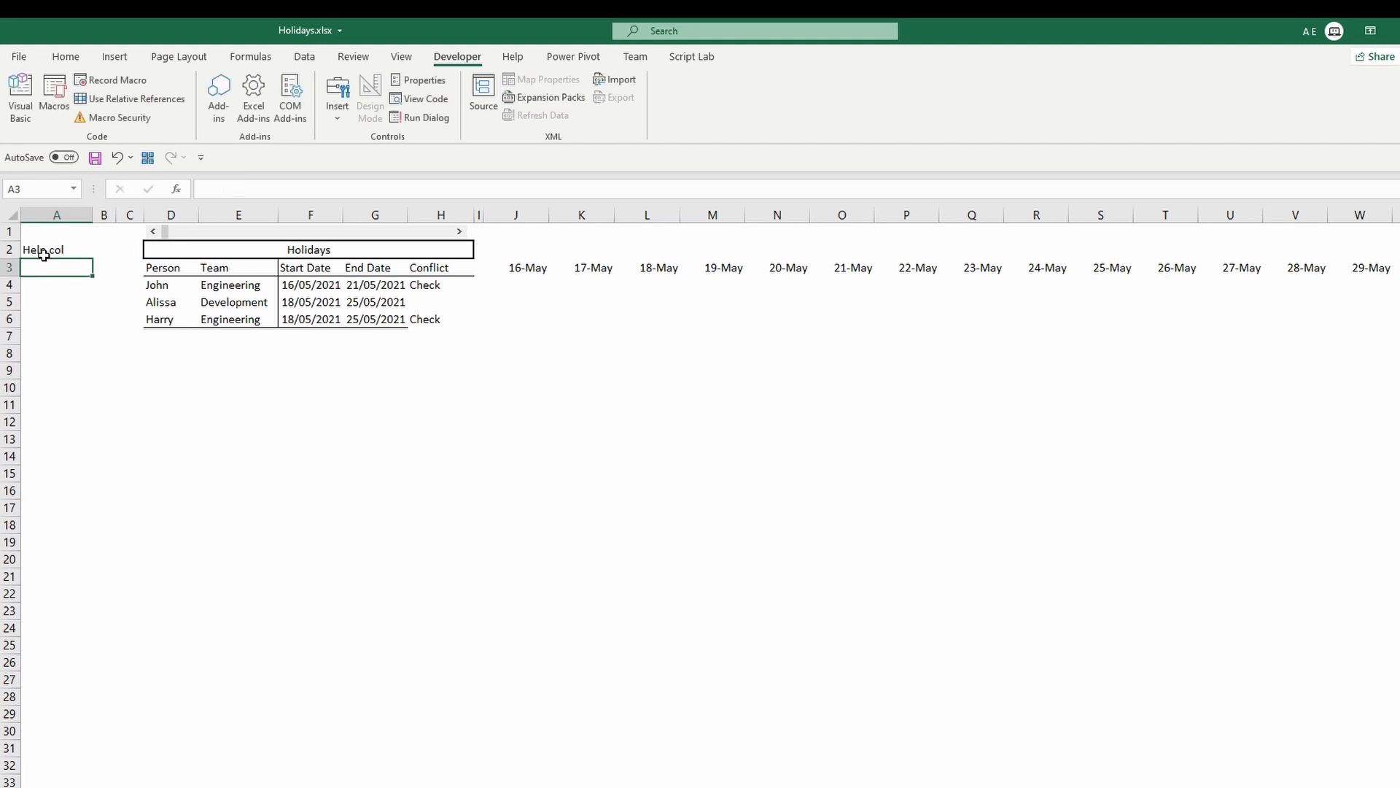
Set the scroll bar's current and minimum values to 1, page change to 14, and link it to cell $A$3.
right_click(195, 231)
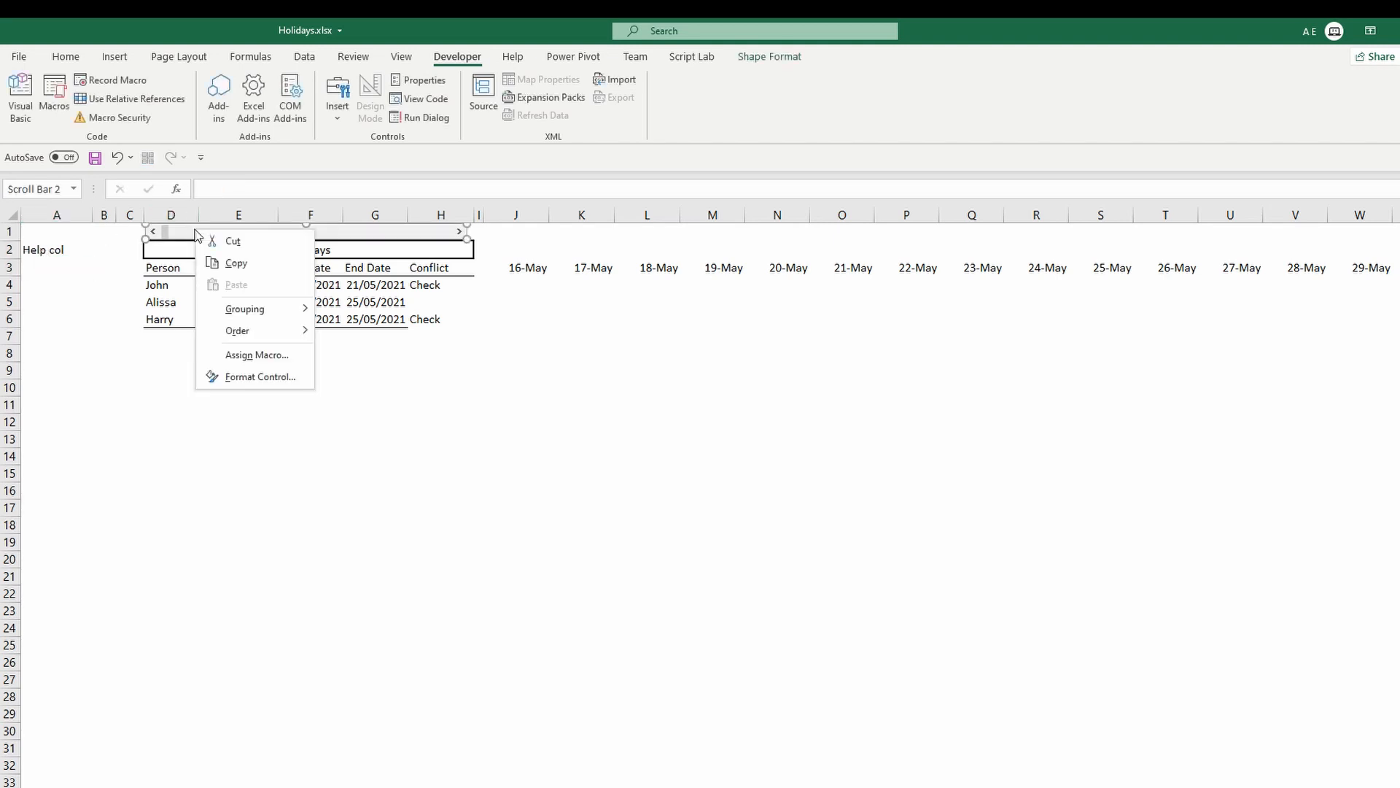
click(259, 377)
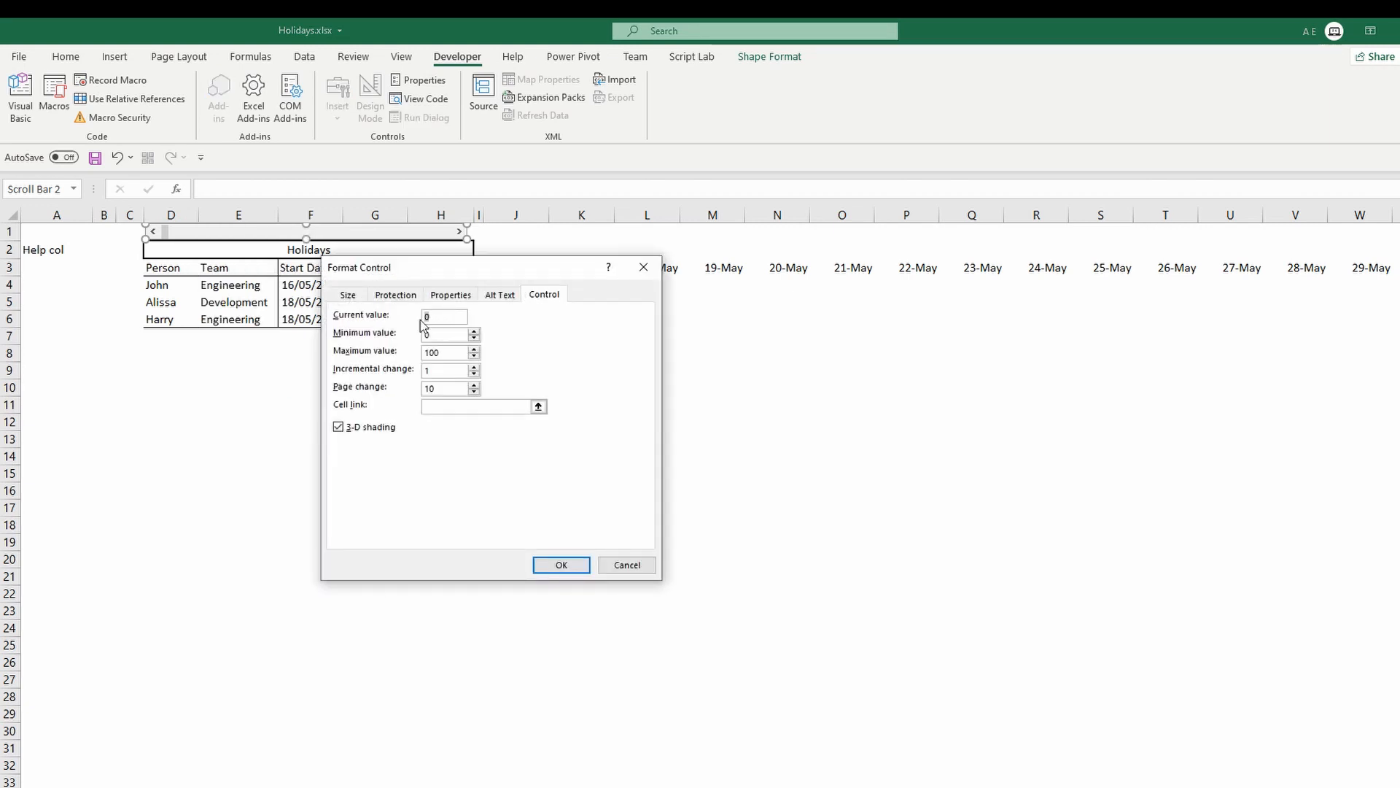
text(1)
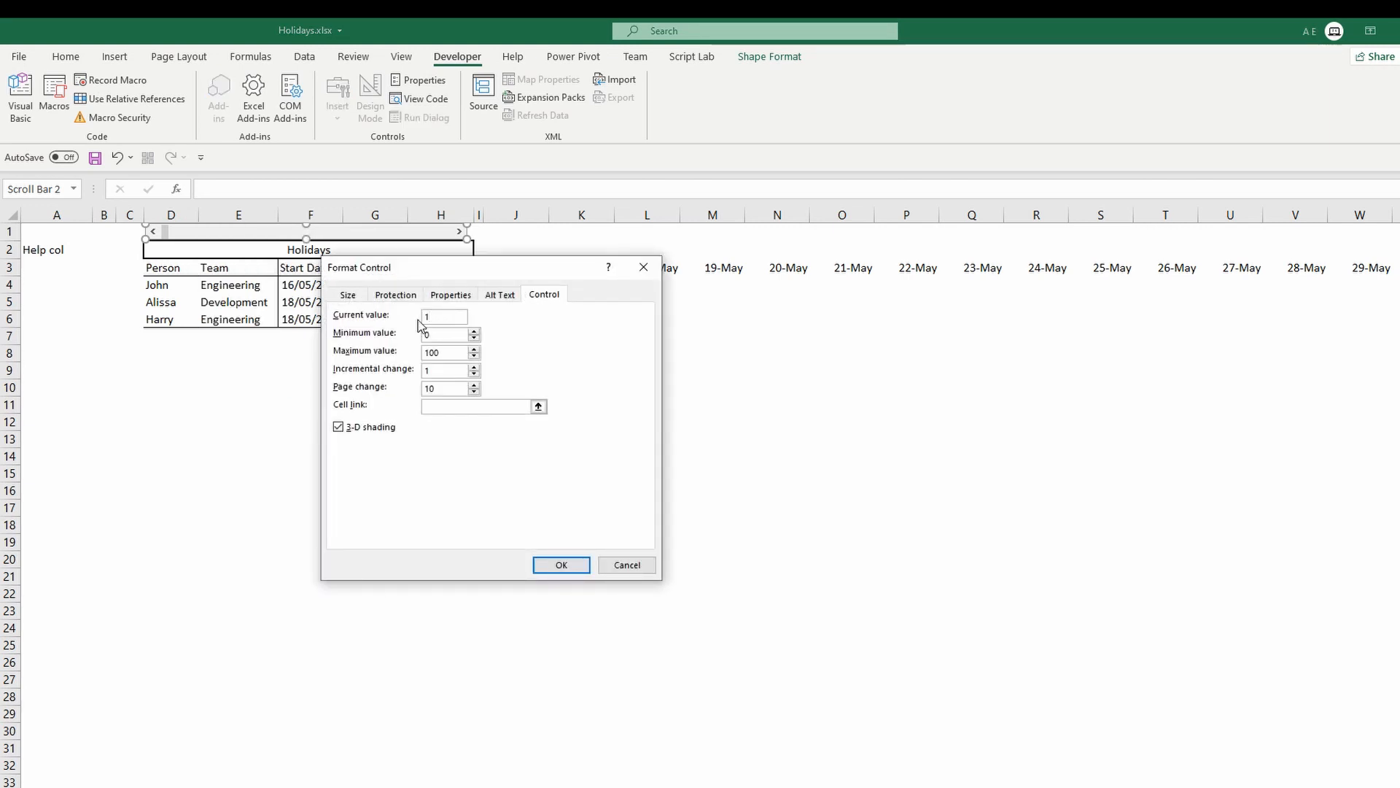
key(Tab)
drag(440, 353, 421, 357)
click(441, 371)
drag(511, 273, 522, 315)
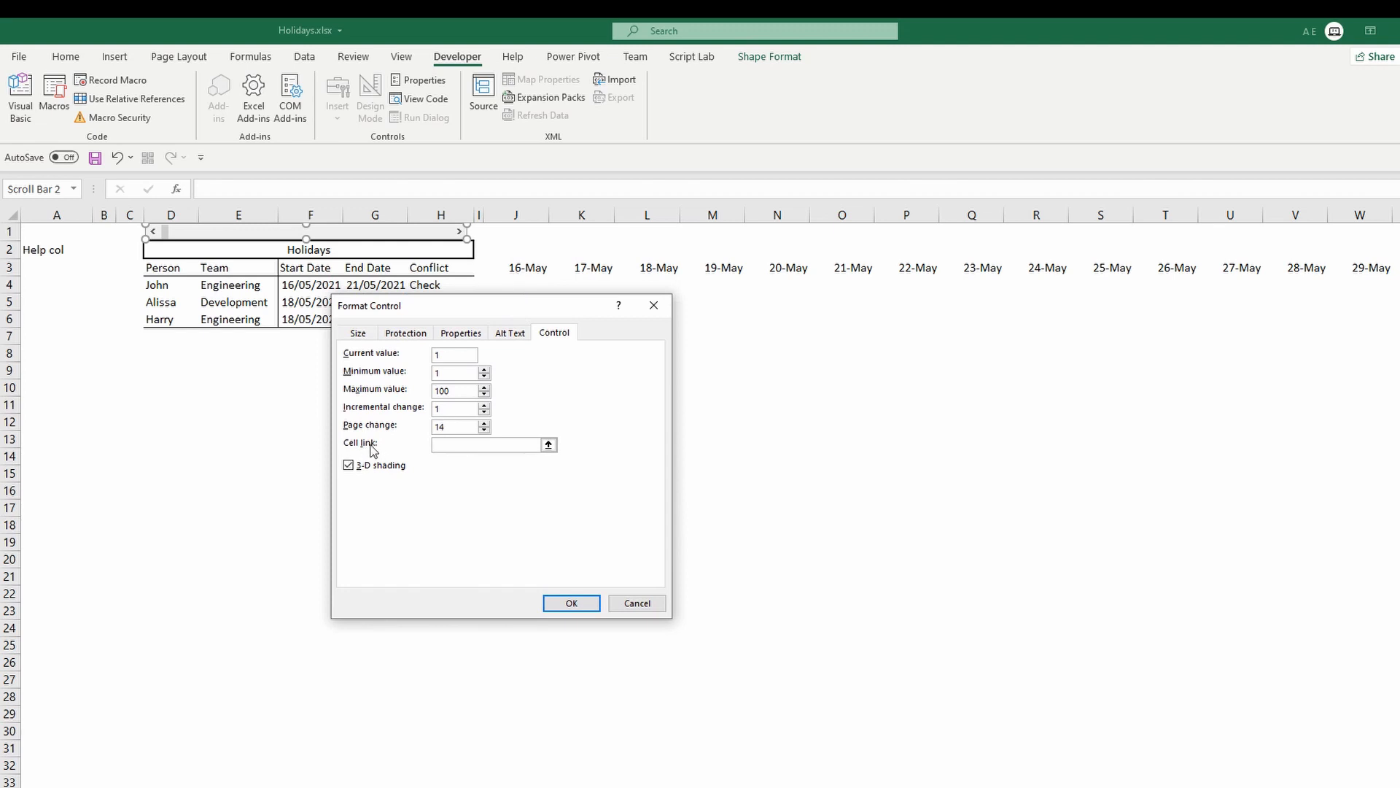
click(464, 444)
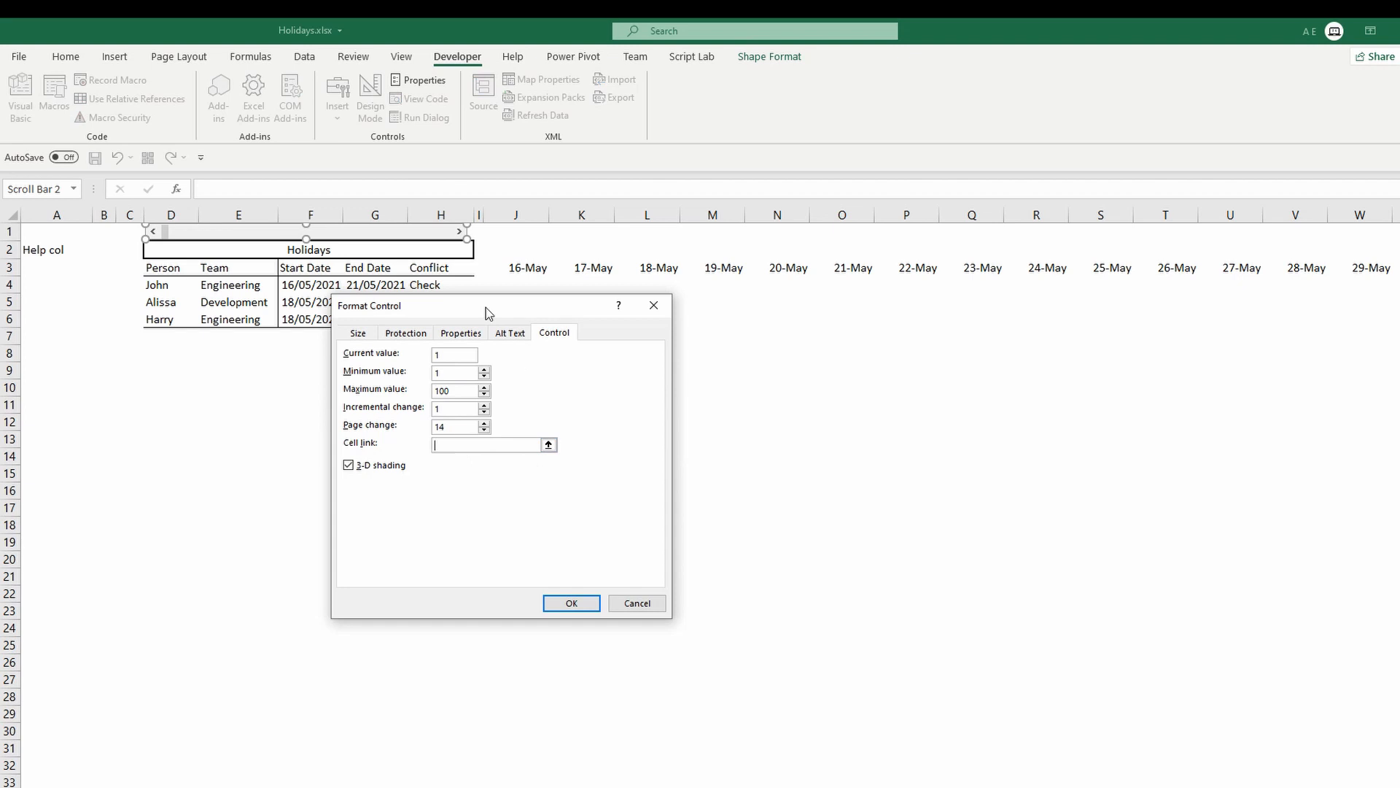
click(44, 266)
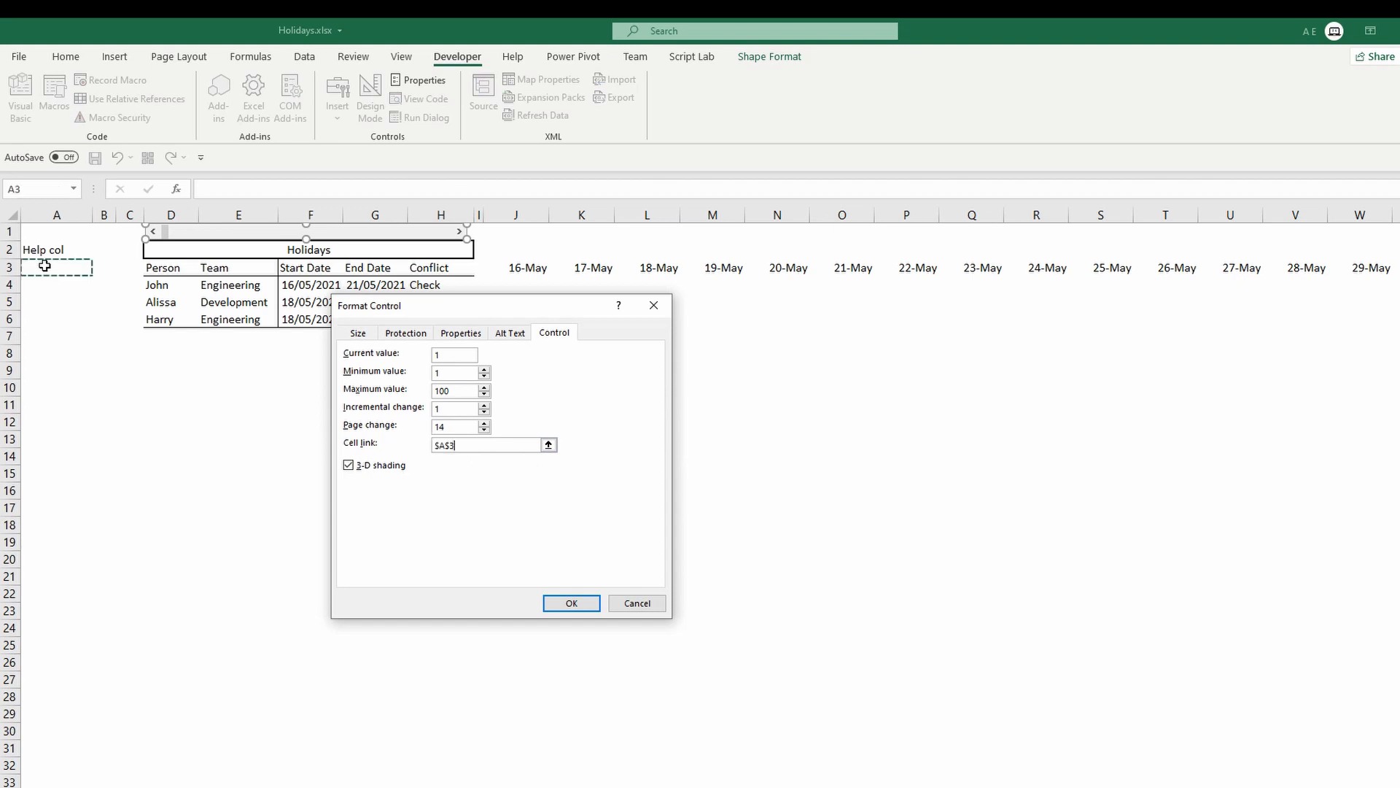
click(576, 603)
click(453, 298)
Edit the J3 formula to add $A$3 to the MIN start date inside SEQUENCE.
click(518, 268)
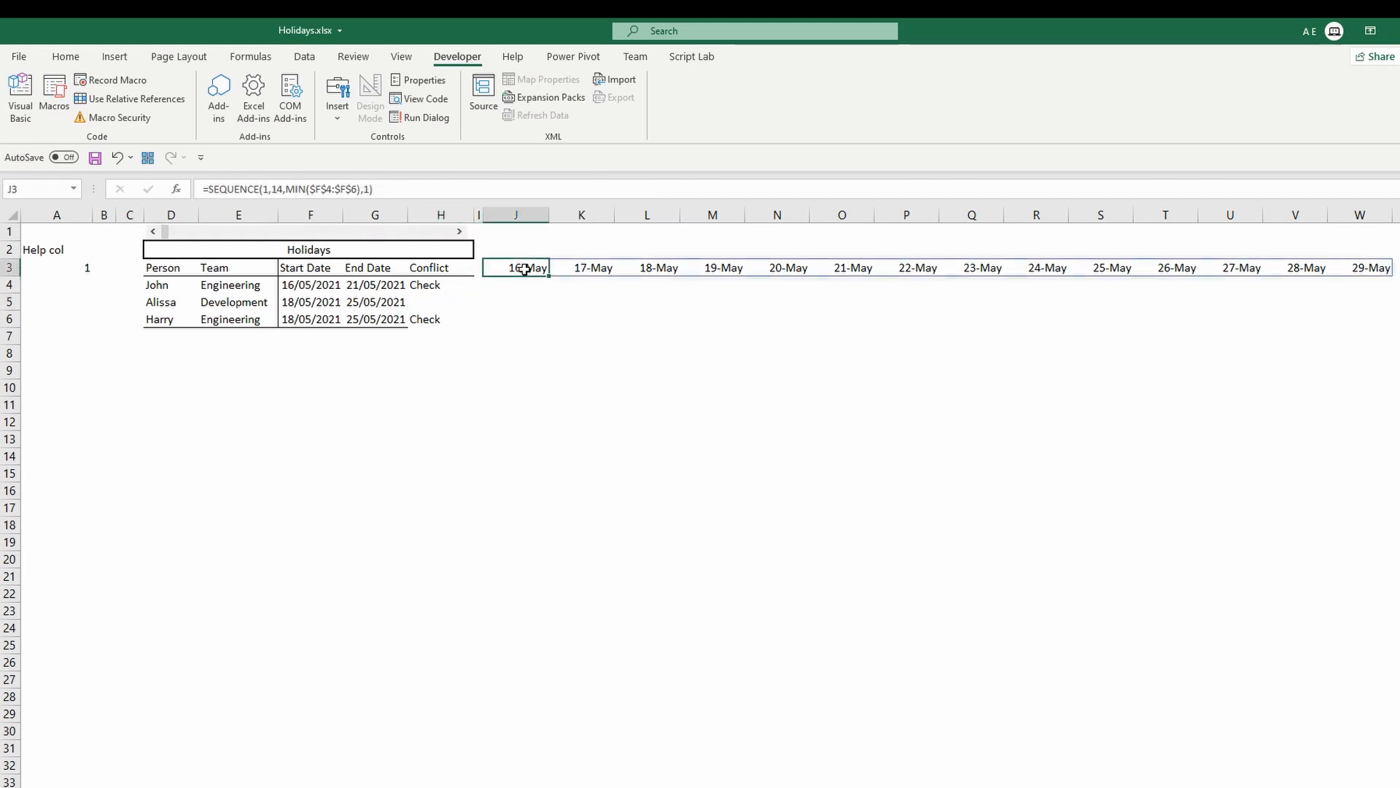
mouse_move(358, 189)
mouse_down()
mouse_move(321, 189)
mouse_move(365, 189)
mouse_up()
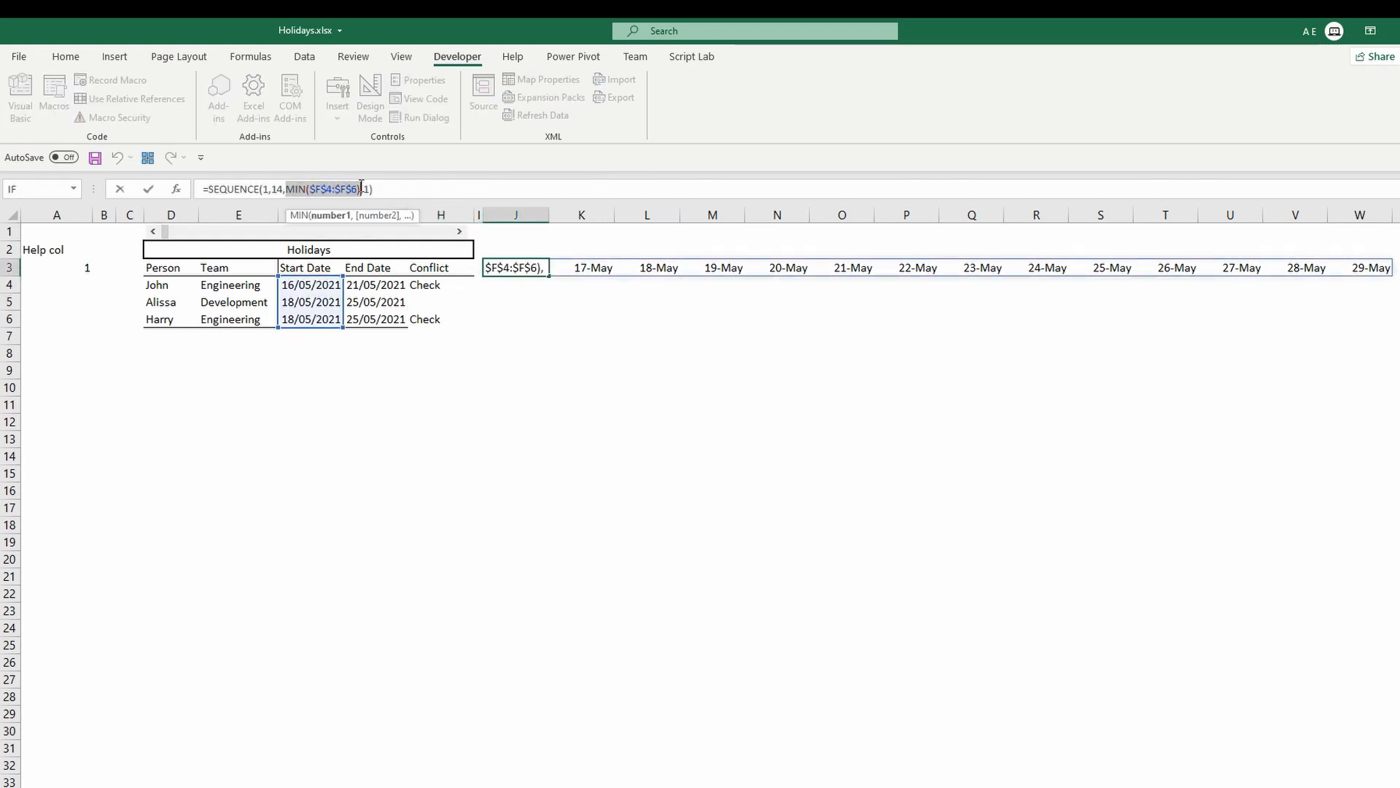
click(363, 189)
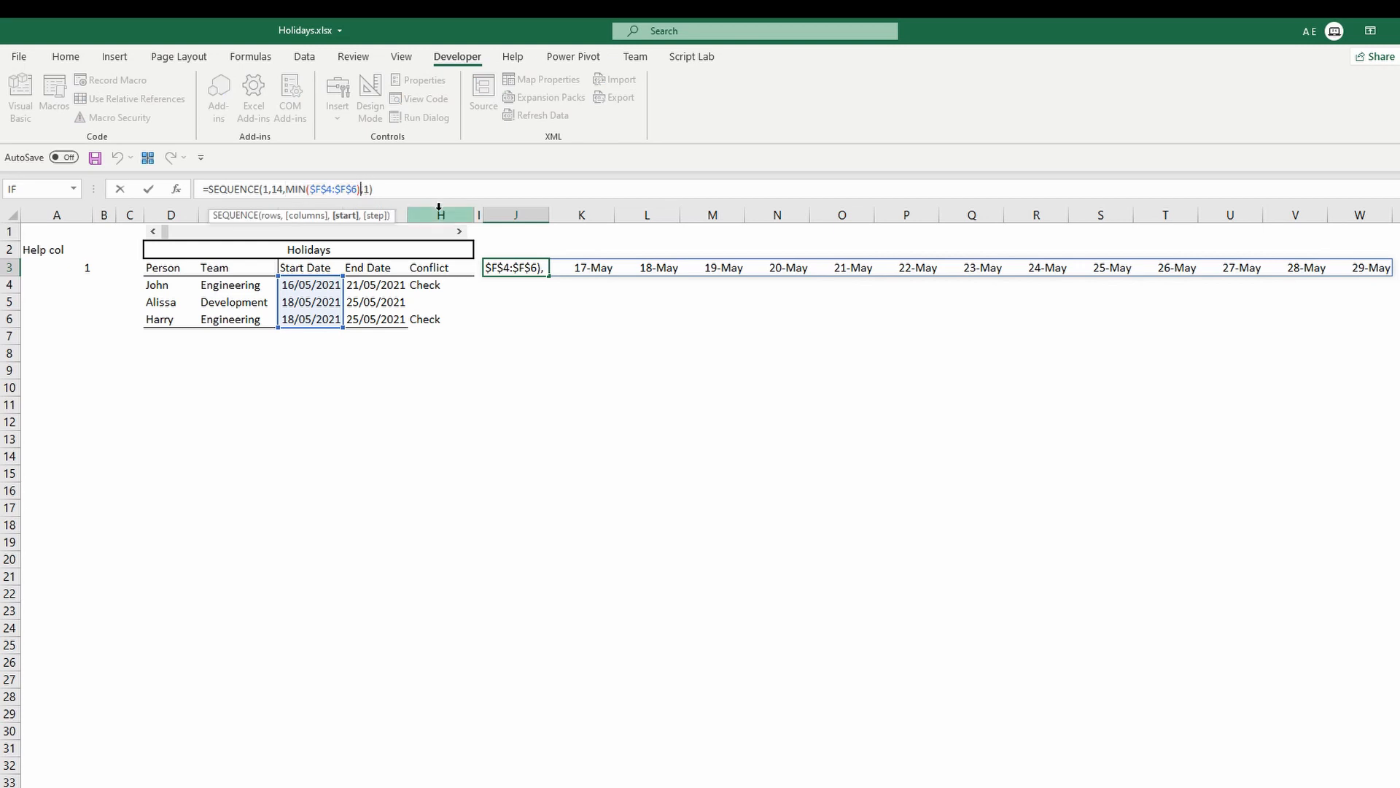
text(+)
click(70, 268)
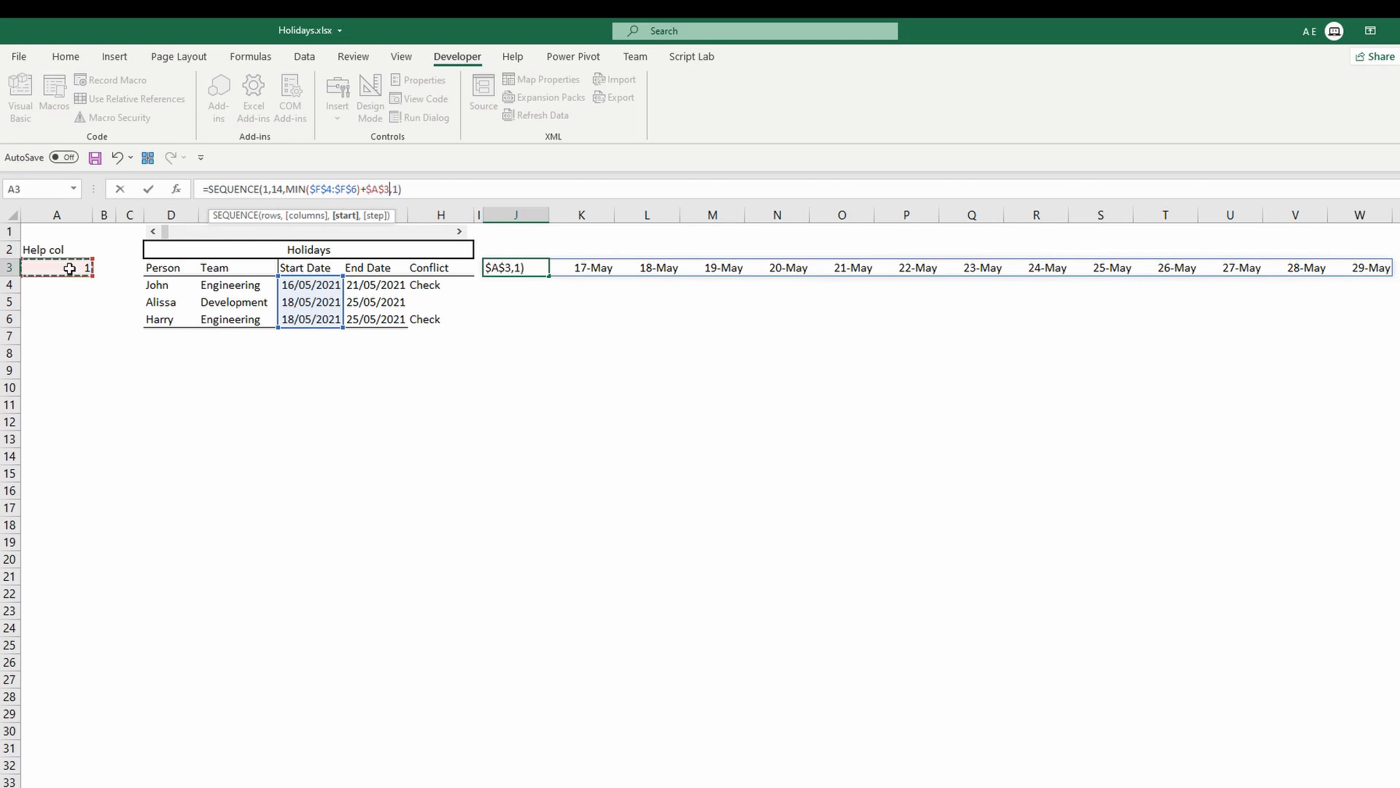
key(Return)
key(Up)
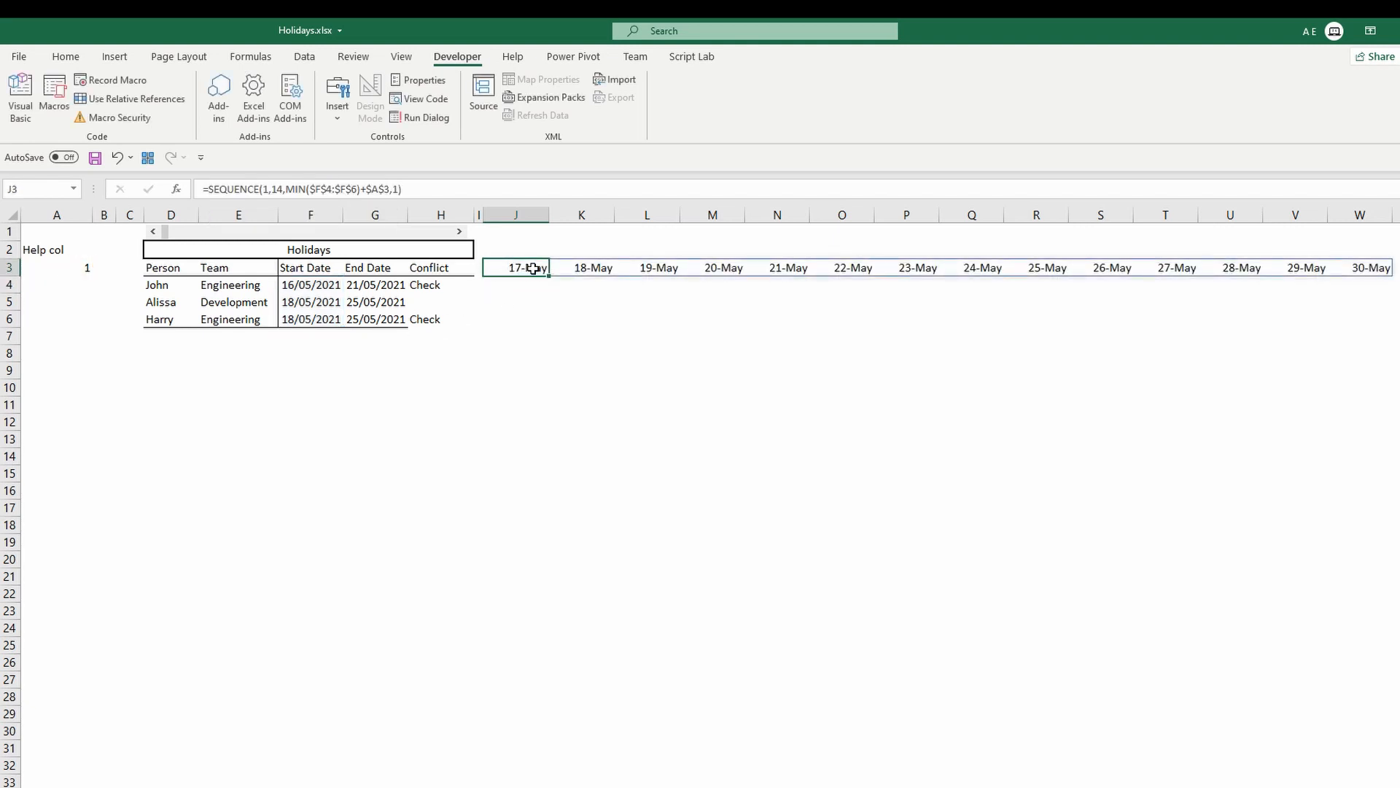
Edit the J3 formula so SEQUENCE starts at (MIN($F$4:$F$6)-1)+$A$3.
click(363, 191)
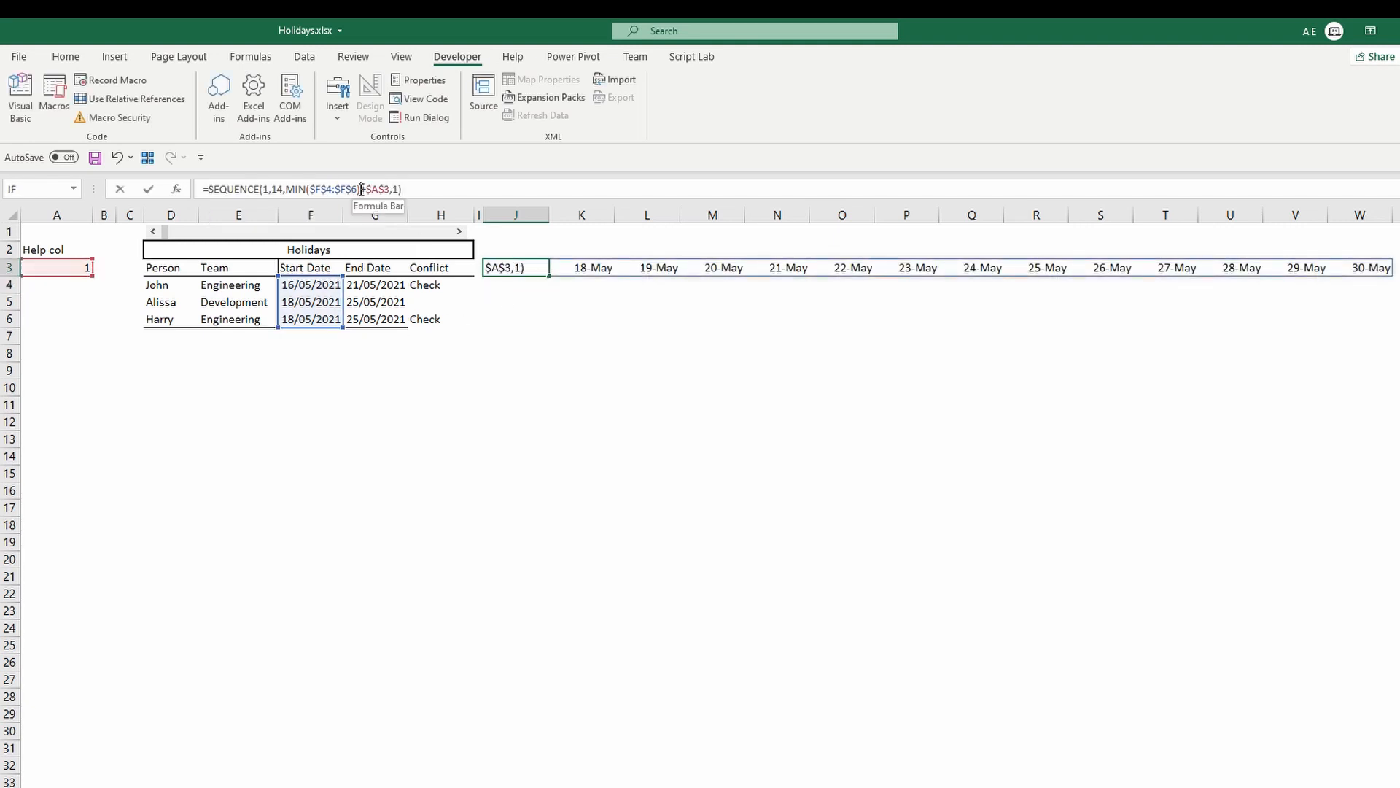
click(287, 188)
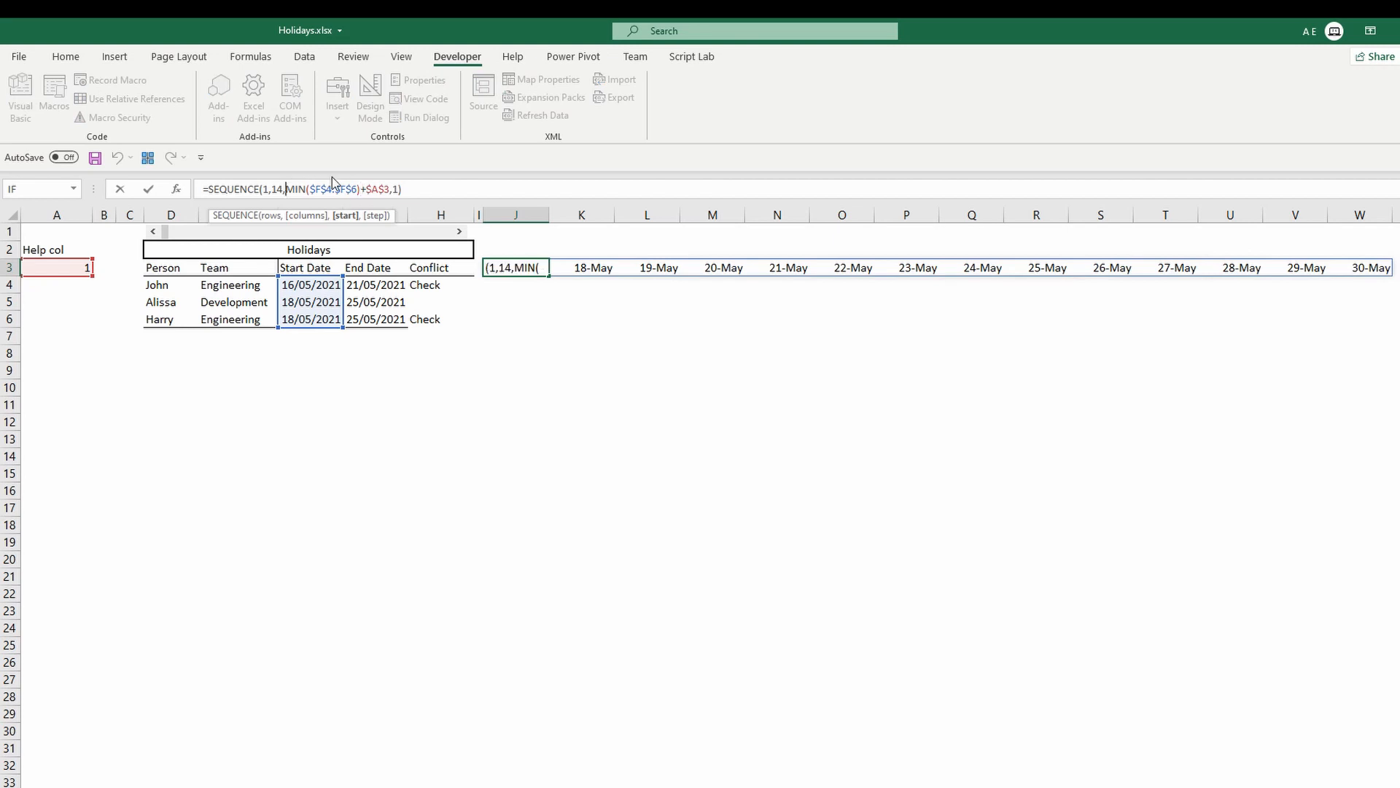
text(()
click(363, 189)
text())
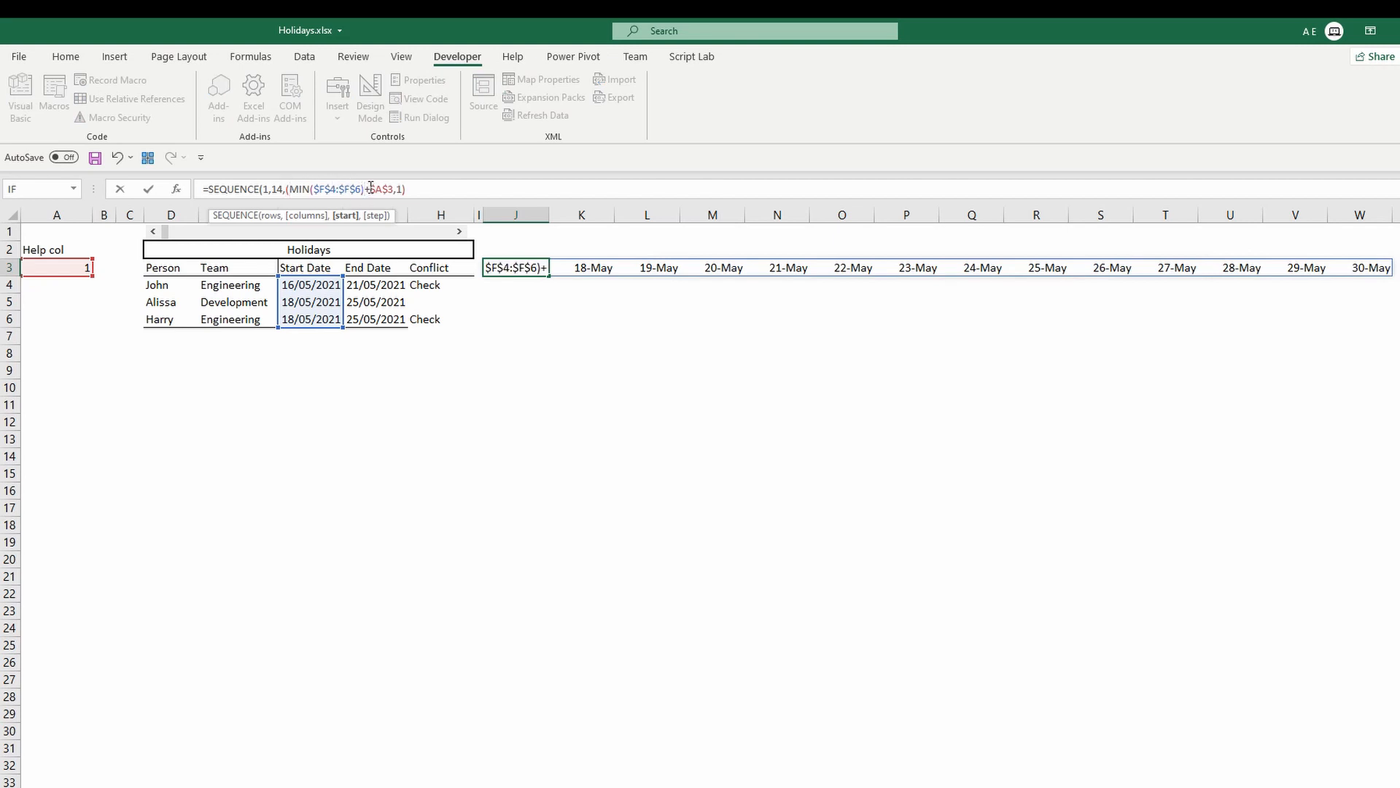
text(-1))
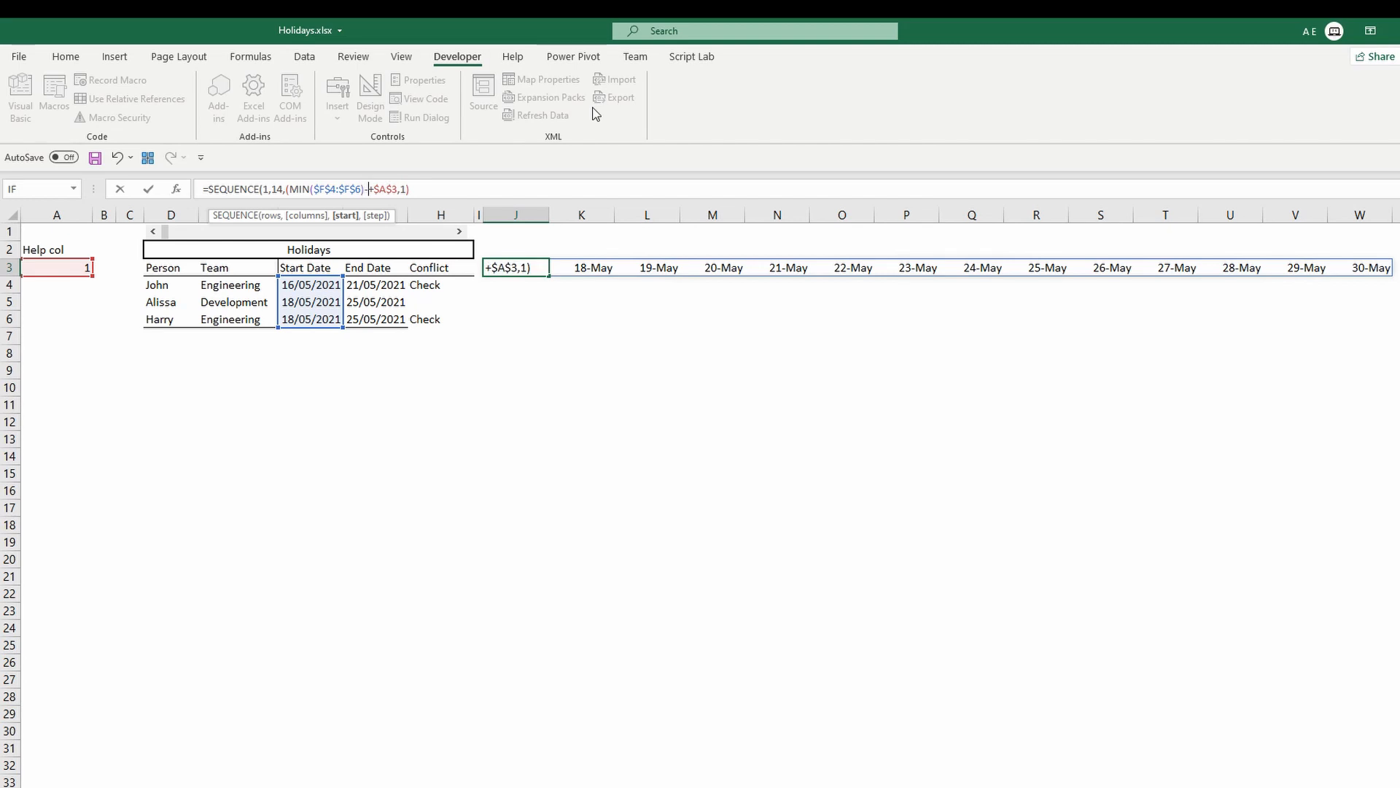
drag(379, 189, 407, 189)
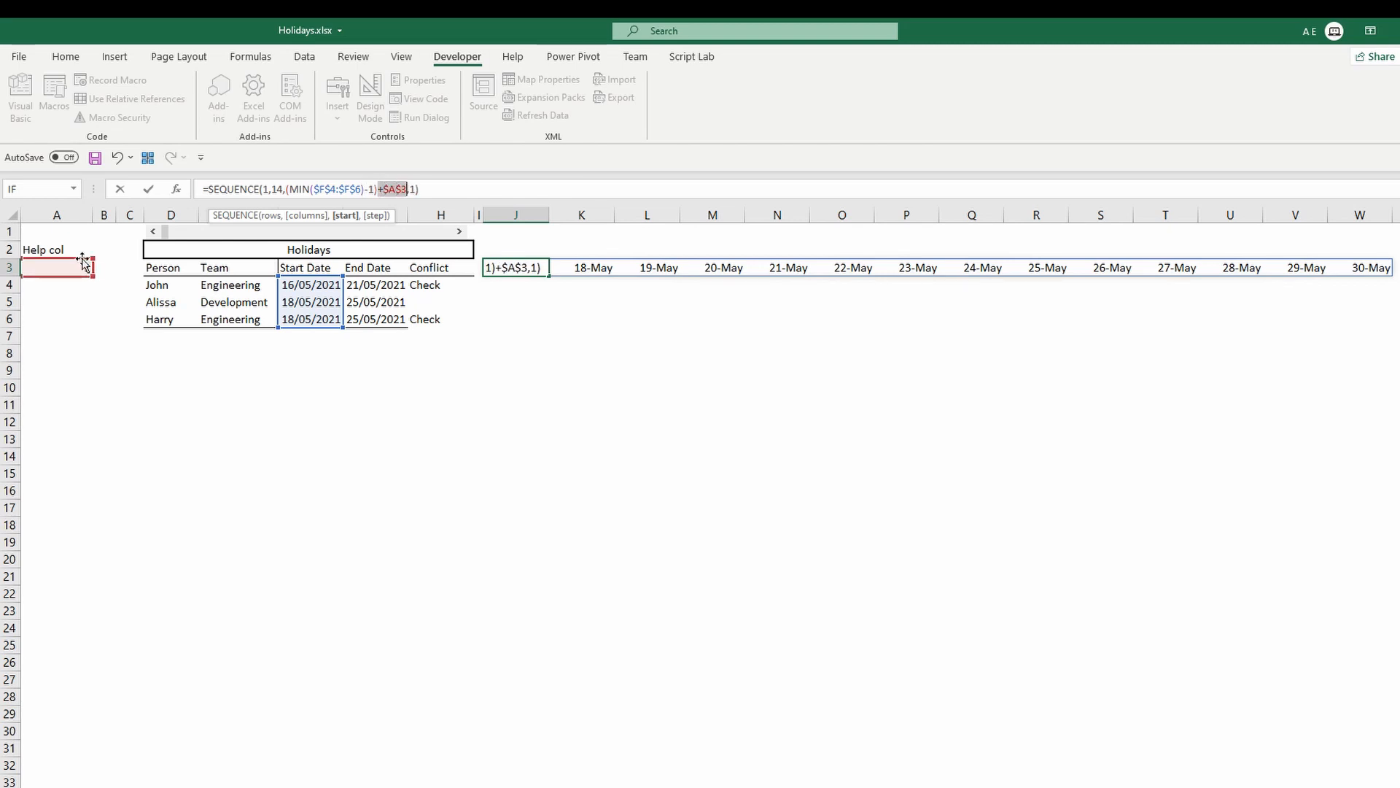
key(Return)
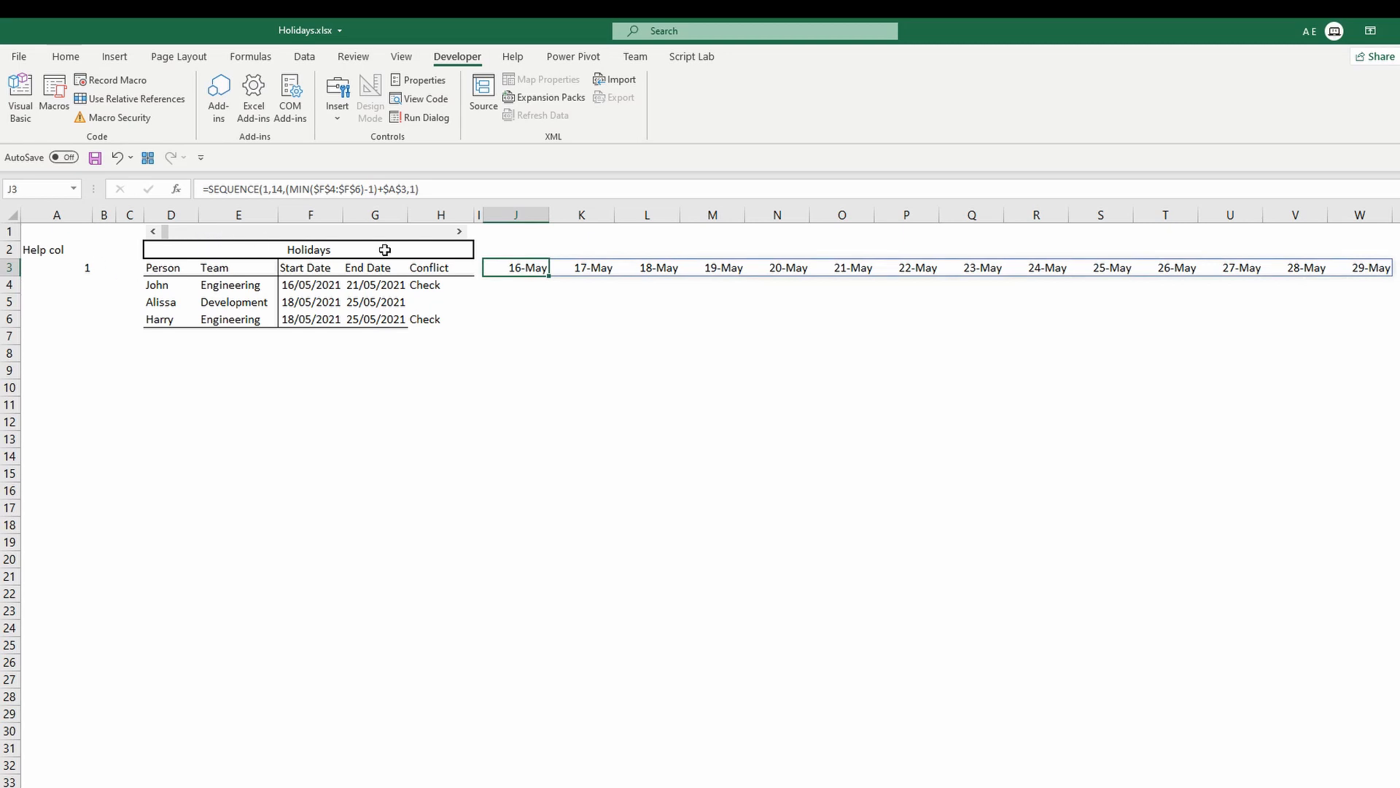
Move the scroll bar from row 1 down to row 8, just below the Holidays table.
right_click(452, 234)
click(407, 241)
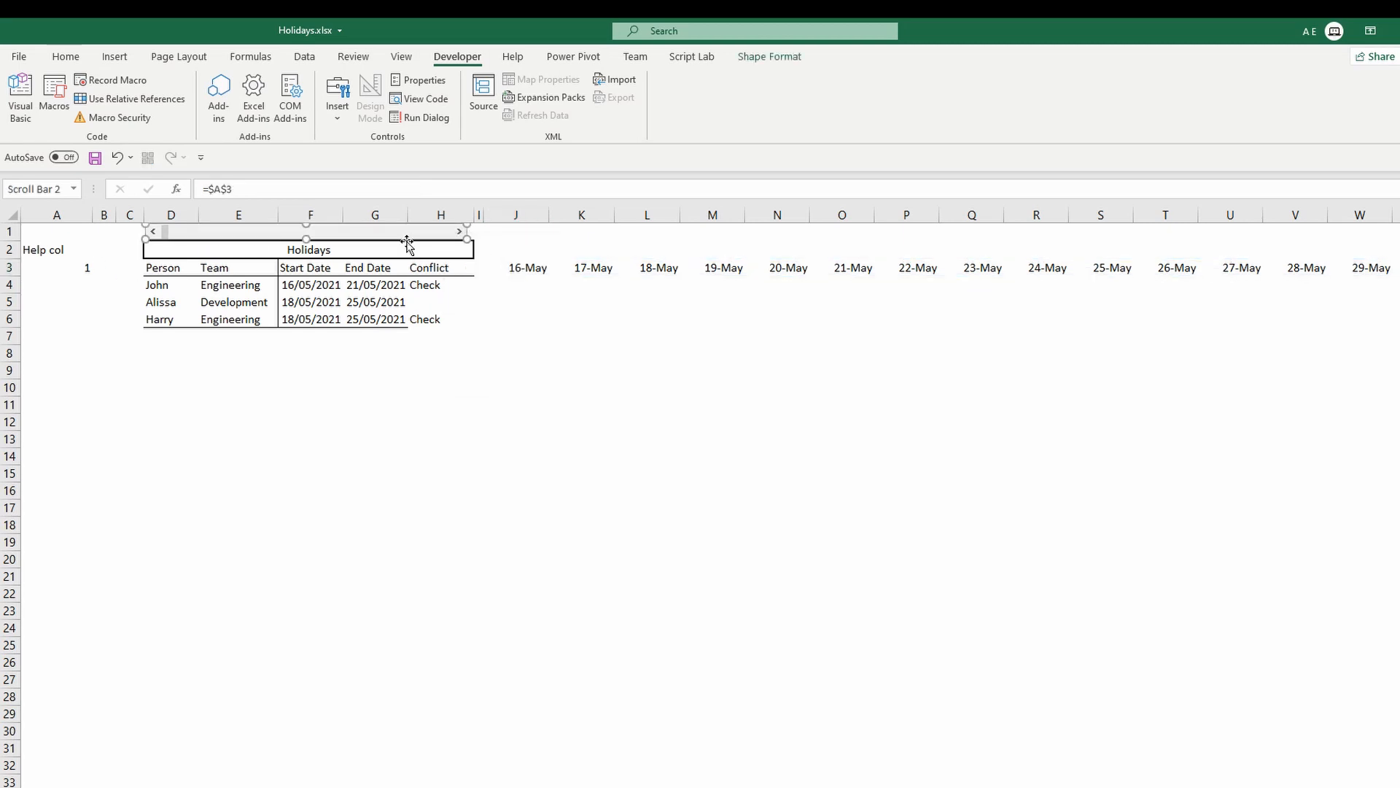
drag(406, 240, 419, 359)
click(475, 379)
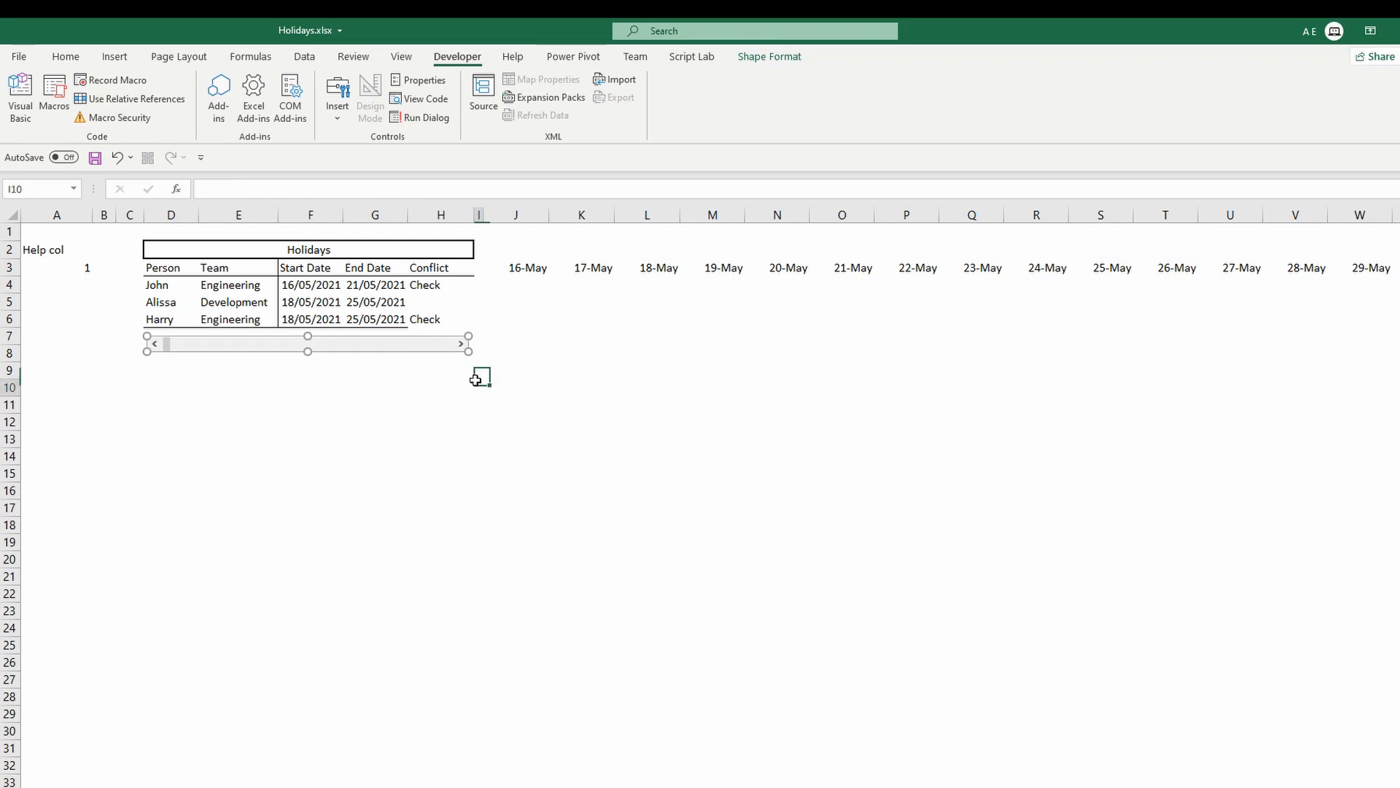
Test the scroll bar arrows to shift the date row forward and back, and inspect the date spill.
click(463, 346)
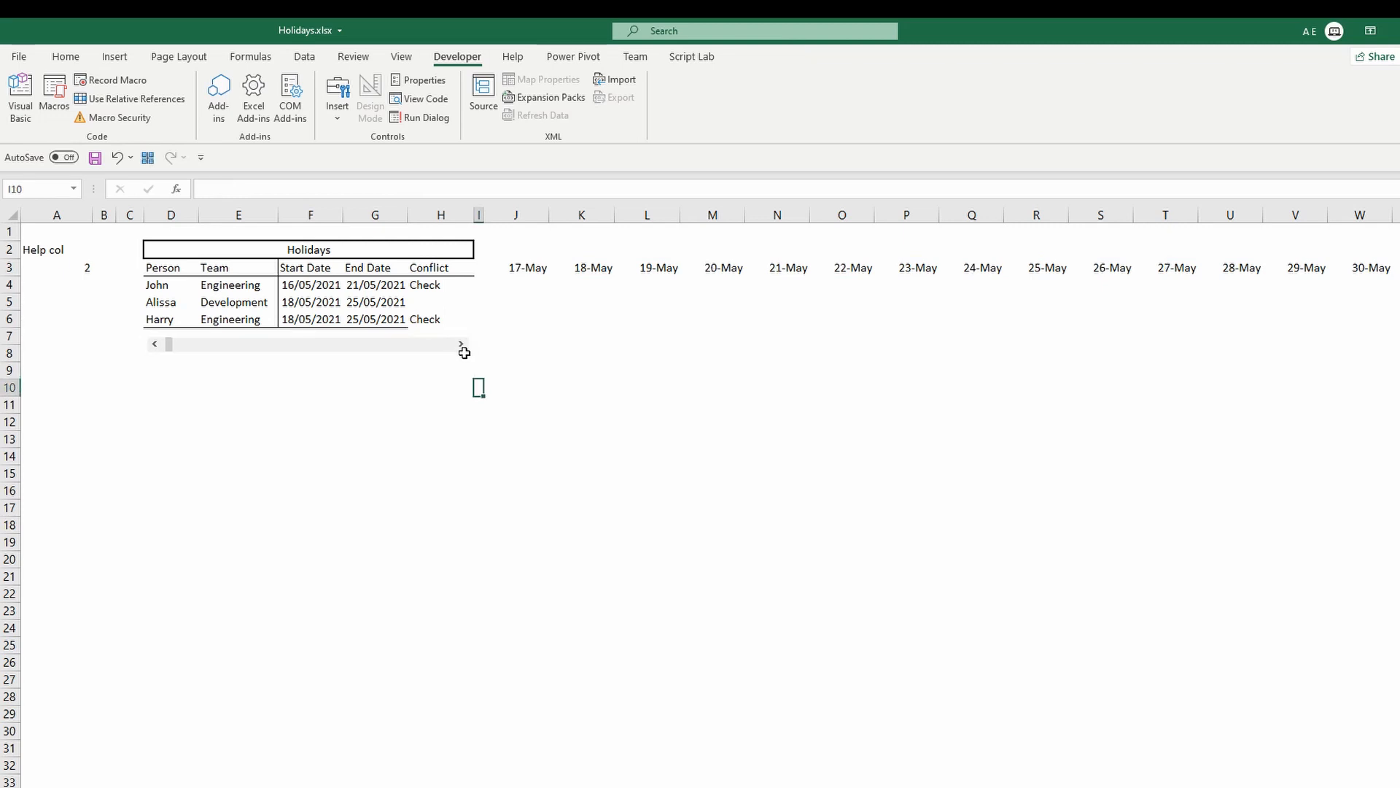
click(463, 346)
click(463, 346)
click(157, 344)
click(155, 344)
drag(519, 273, 1348, 275)
click(521, 369)
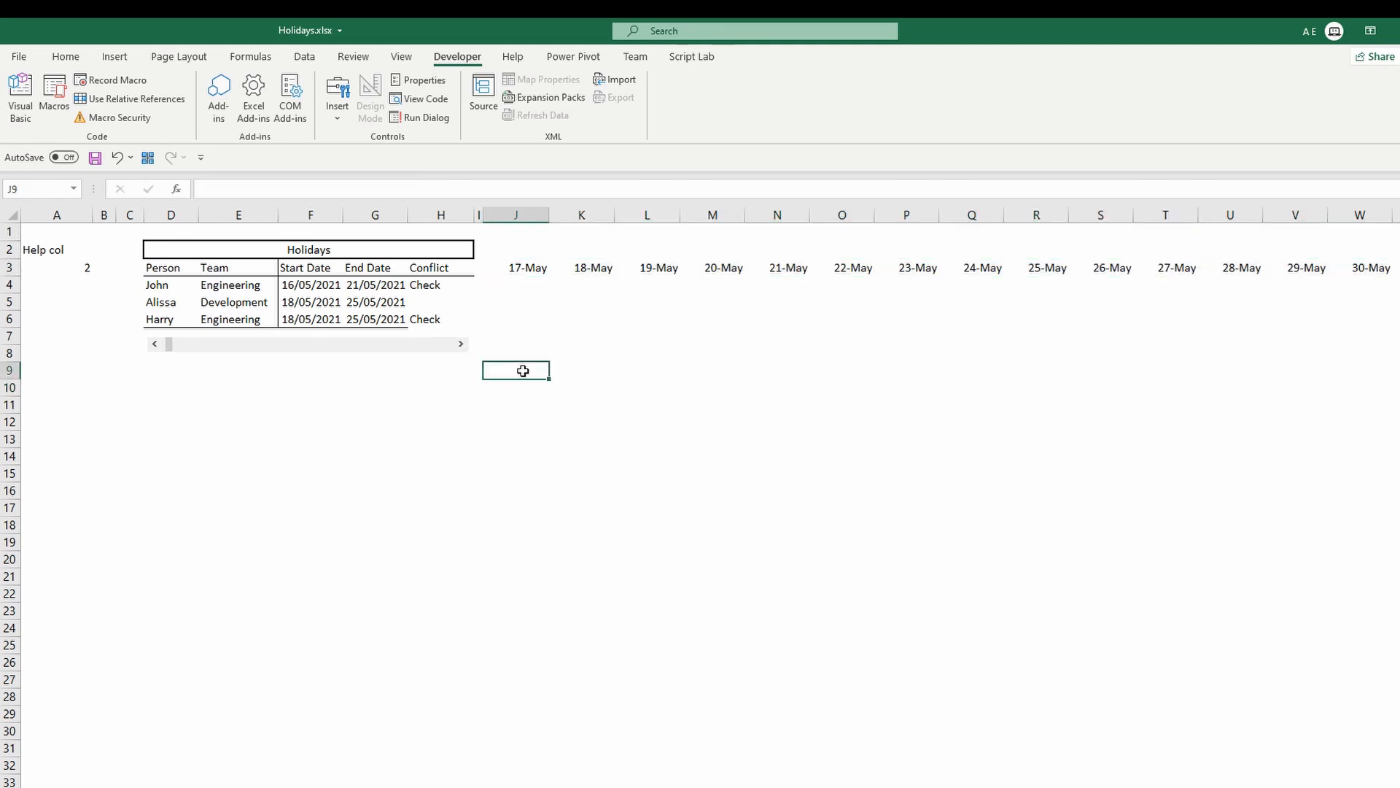
click(155, 345)
drag(532, 270, 1352, 277)
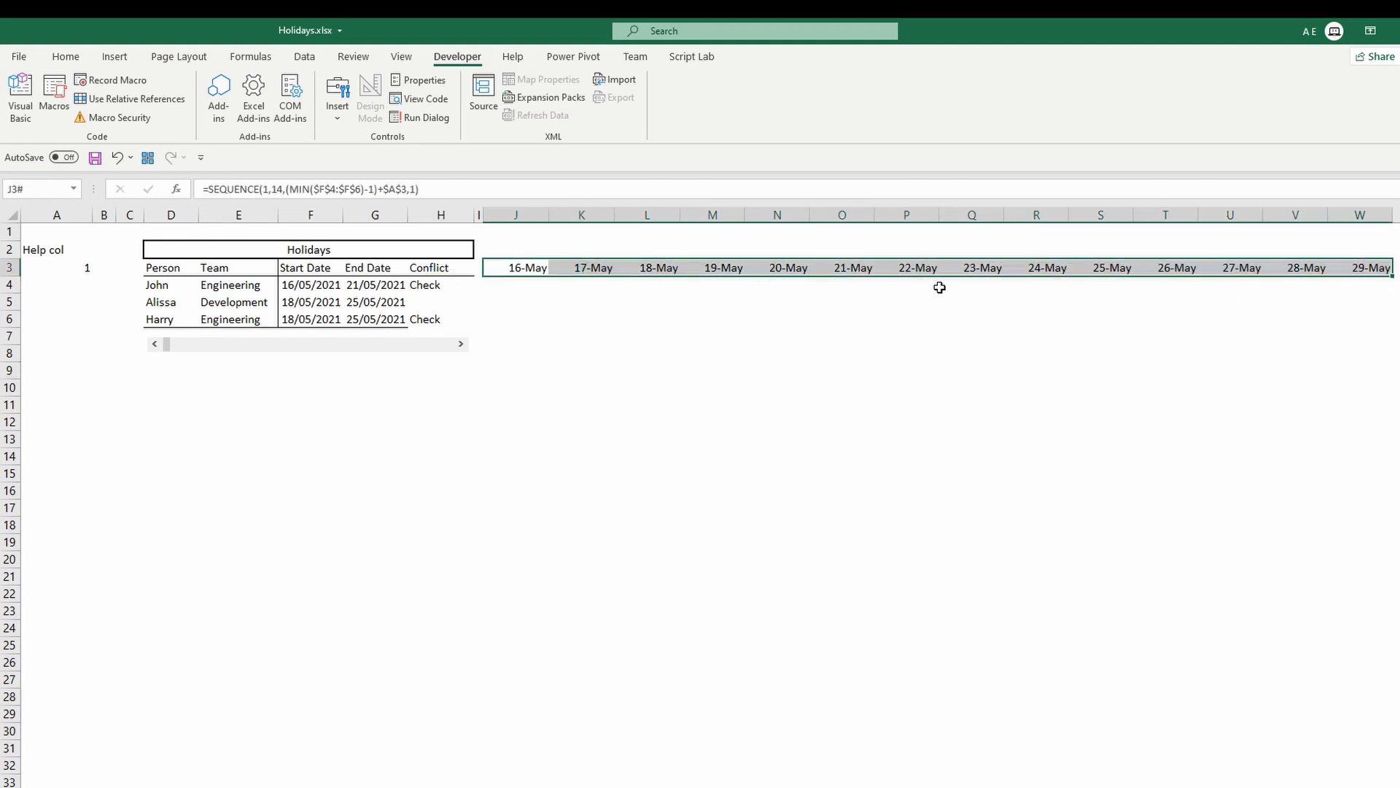
Enter =WEEKDAY(J$3,2) in J9 to number weekdays Monday through Sunday.
click(516, 366)
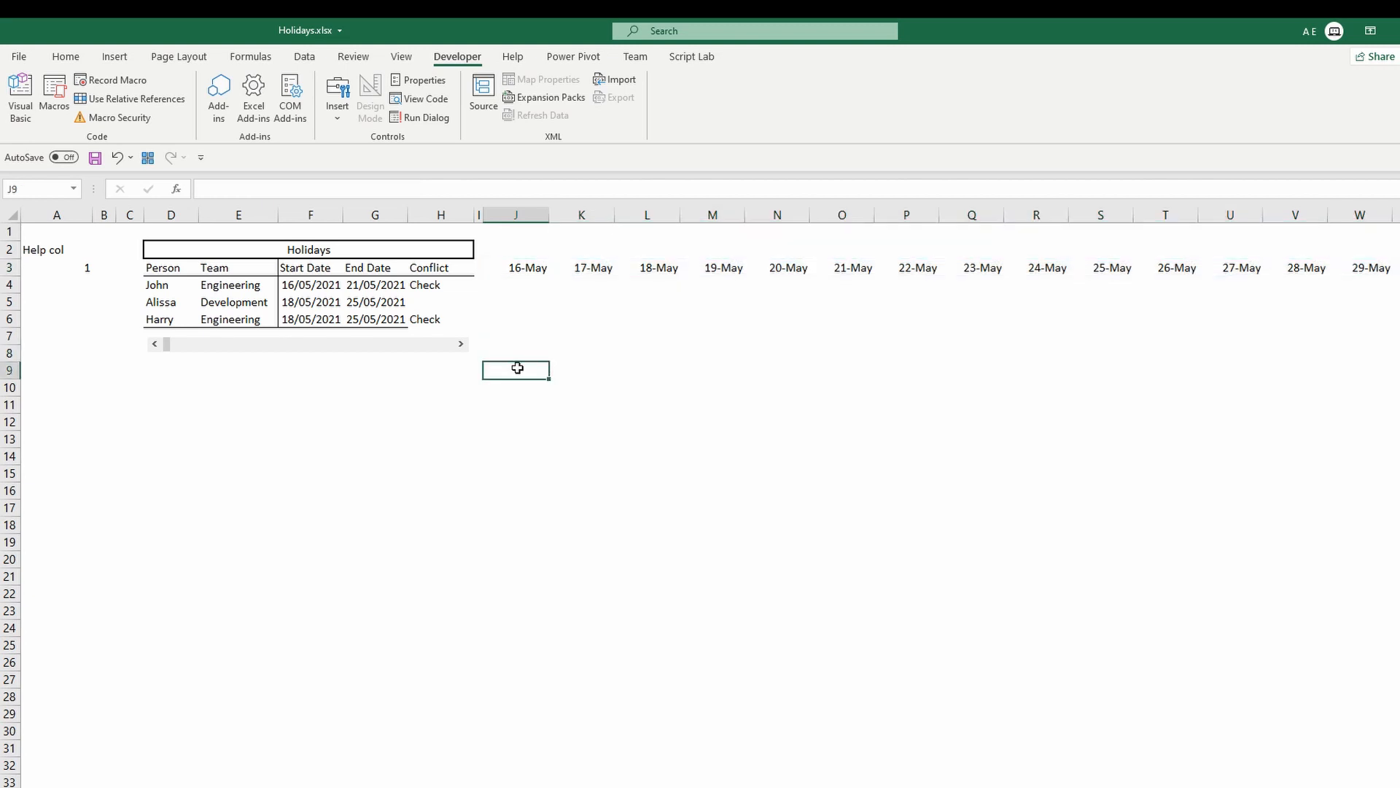
text(=wek)
key(BackSpace)
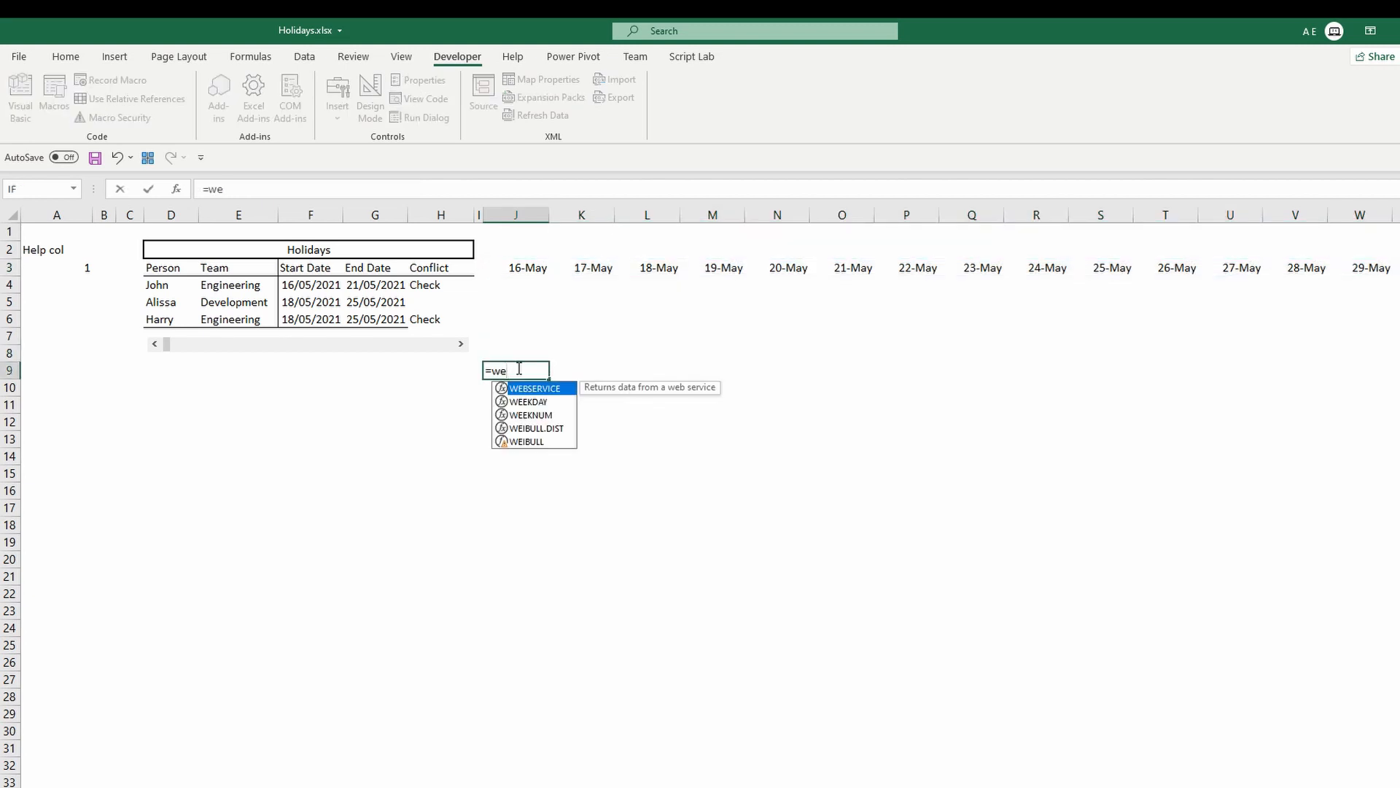
text(e)
key(Tab)
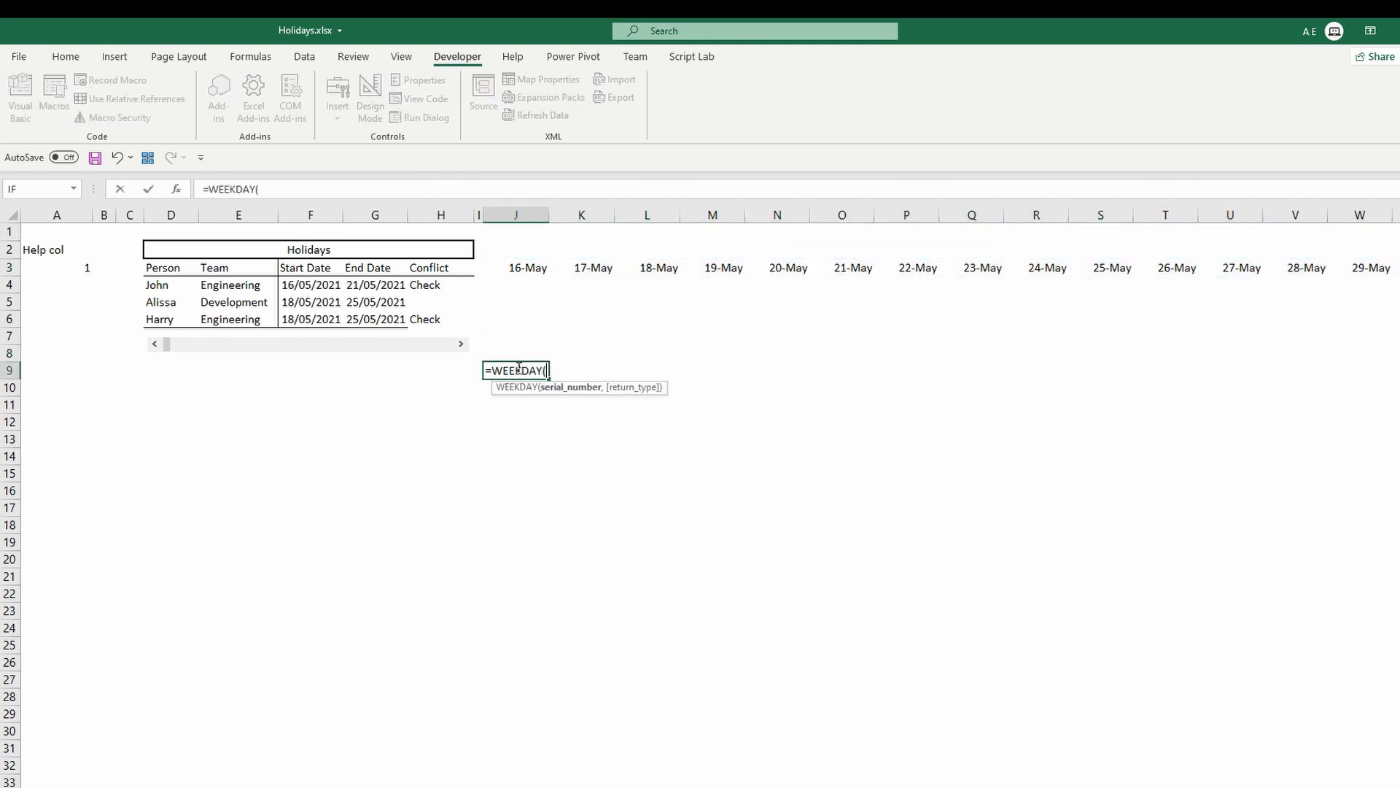
click(523, 268)
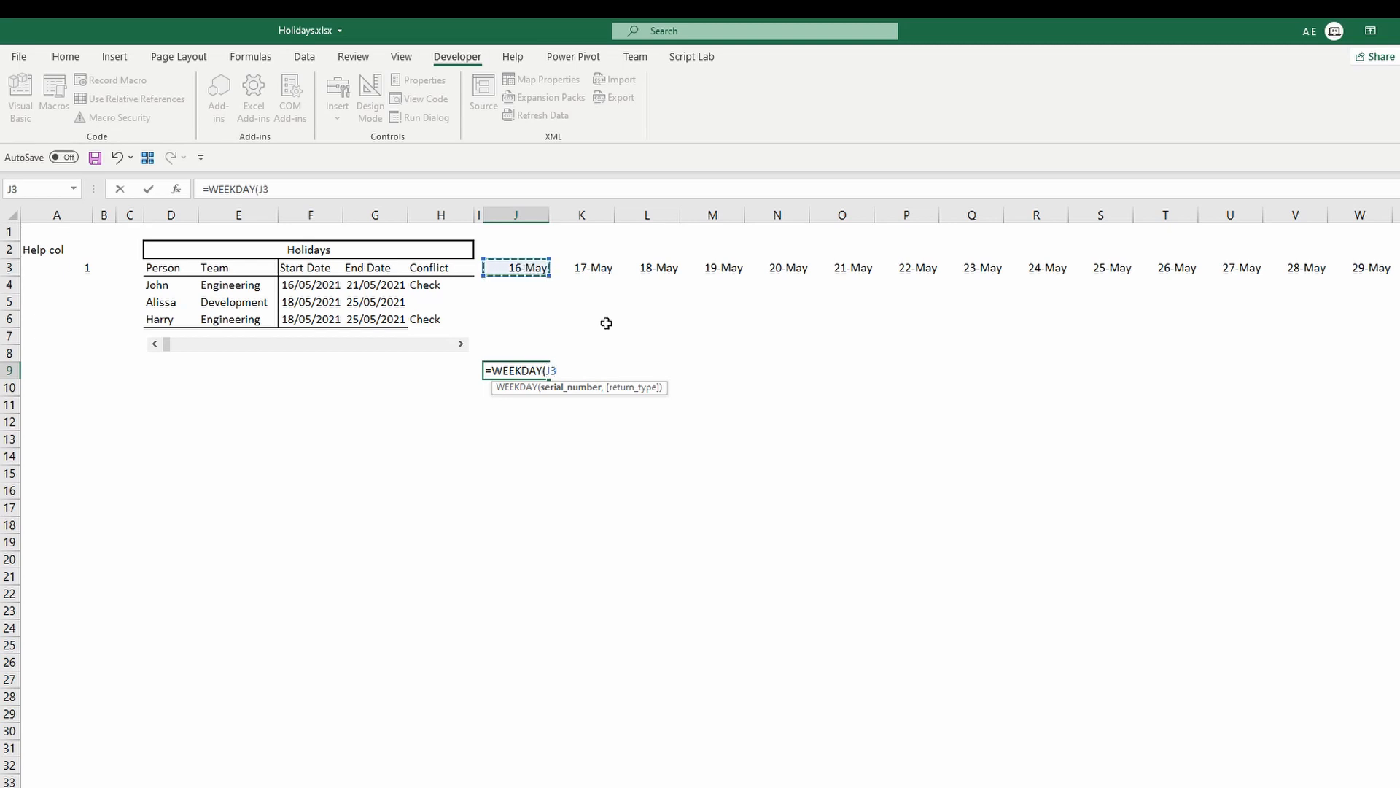
key(F4)
key(F4)
text(,)
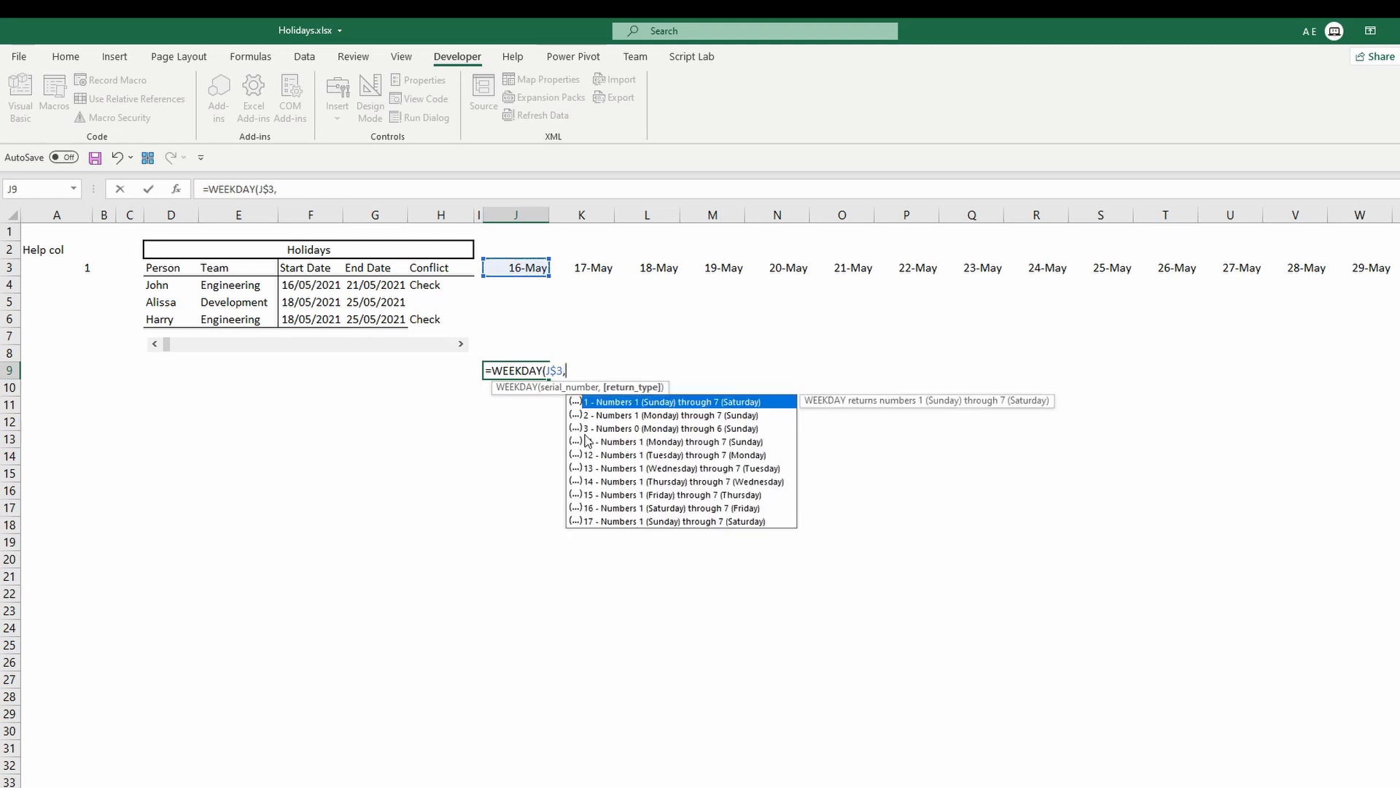
key(Down)
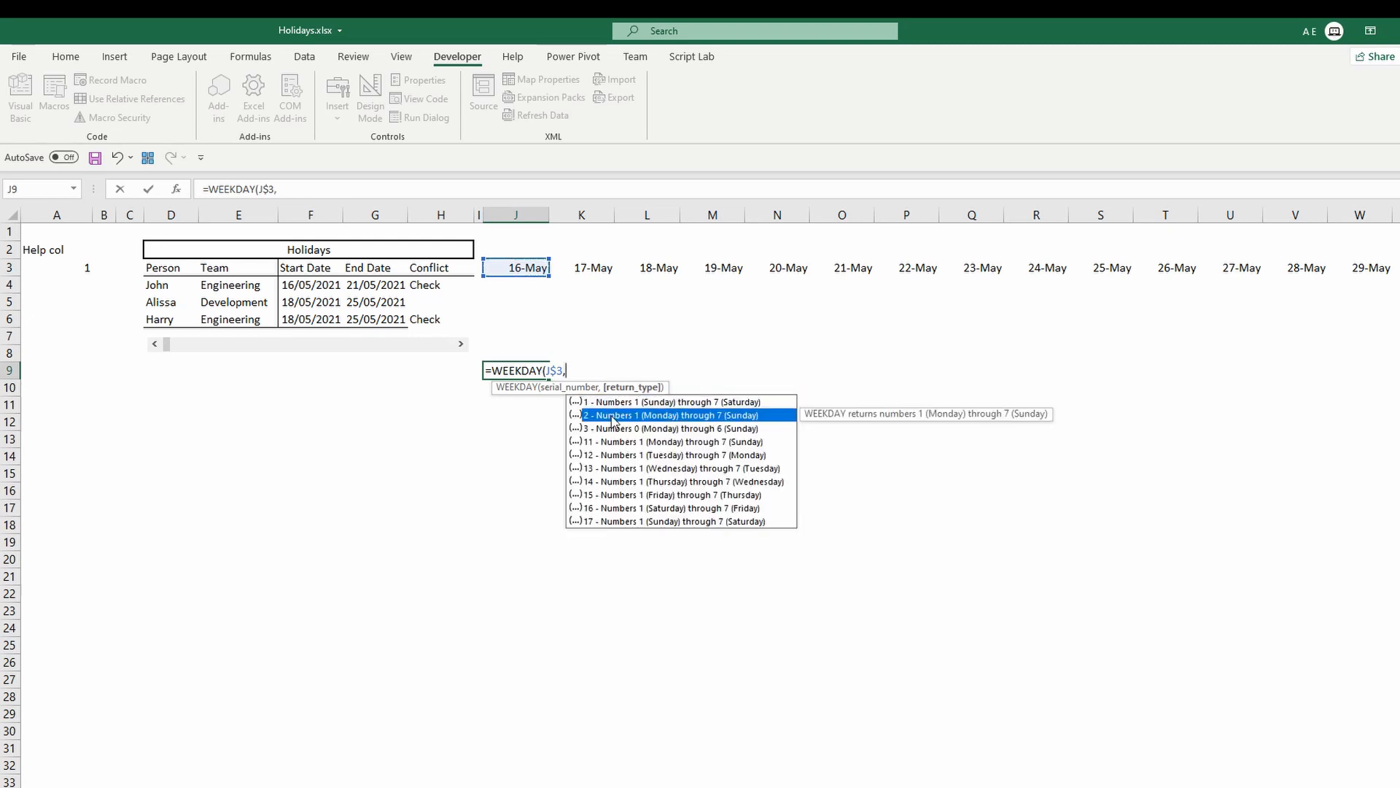
double_click(719, 415)
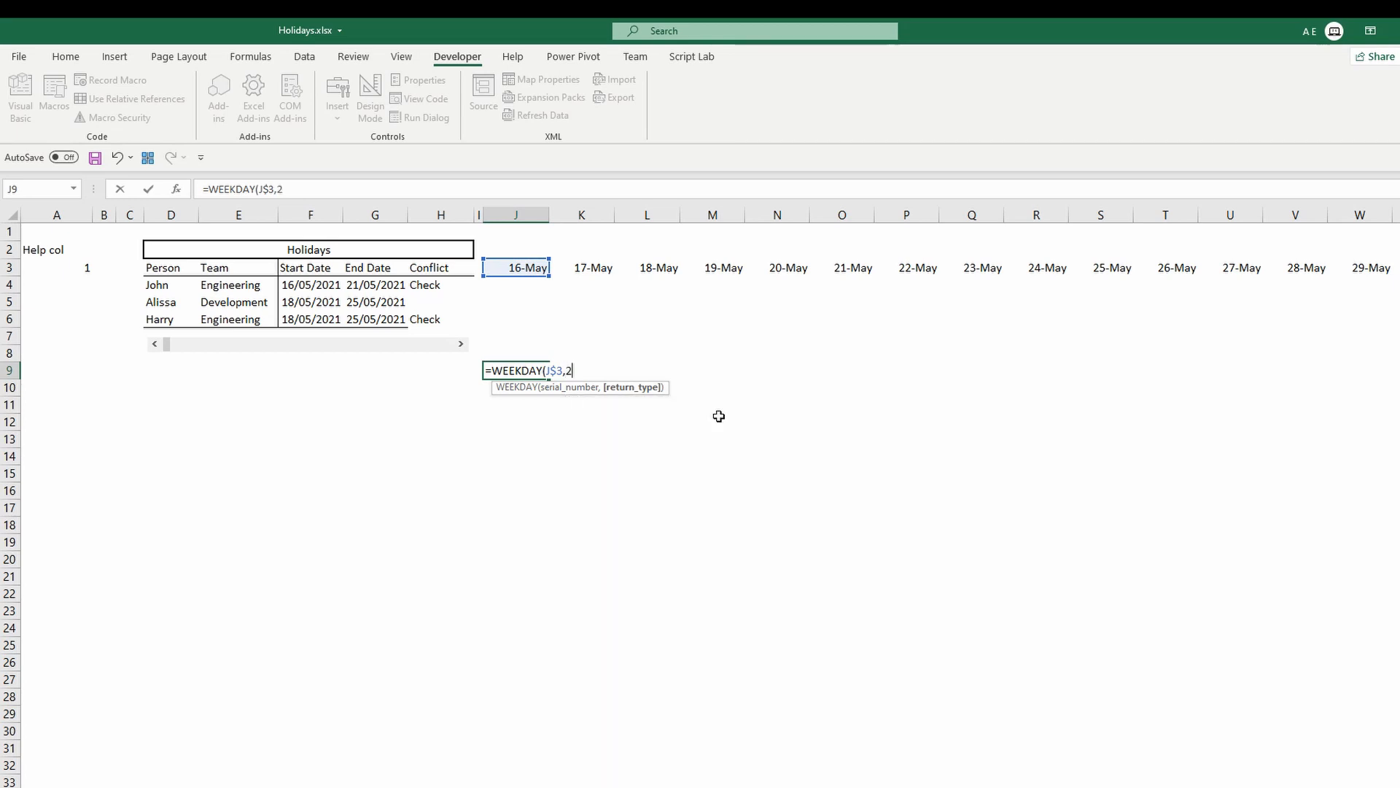
text())
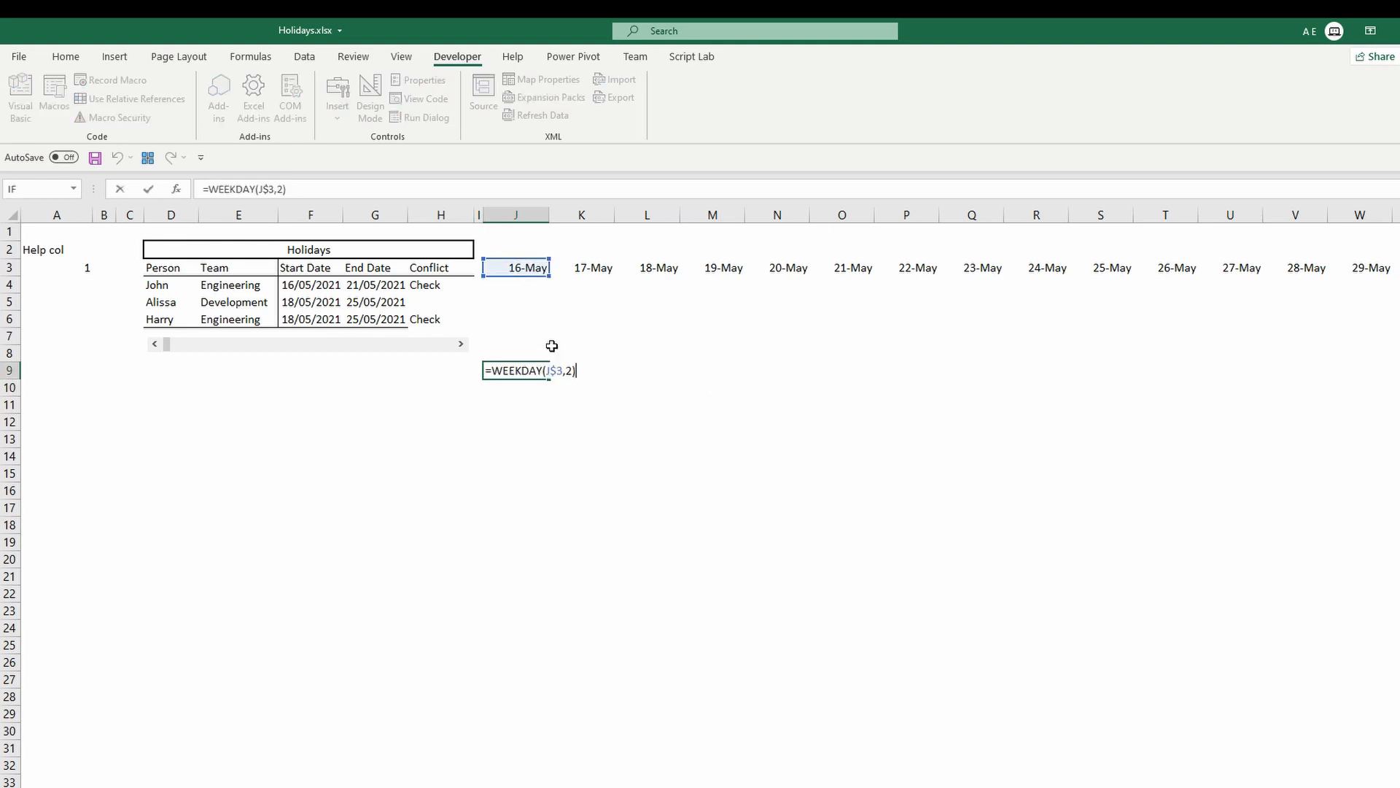
key(ctrl+Return)
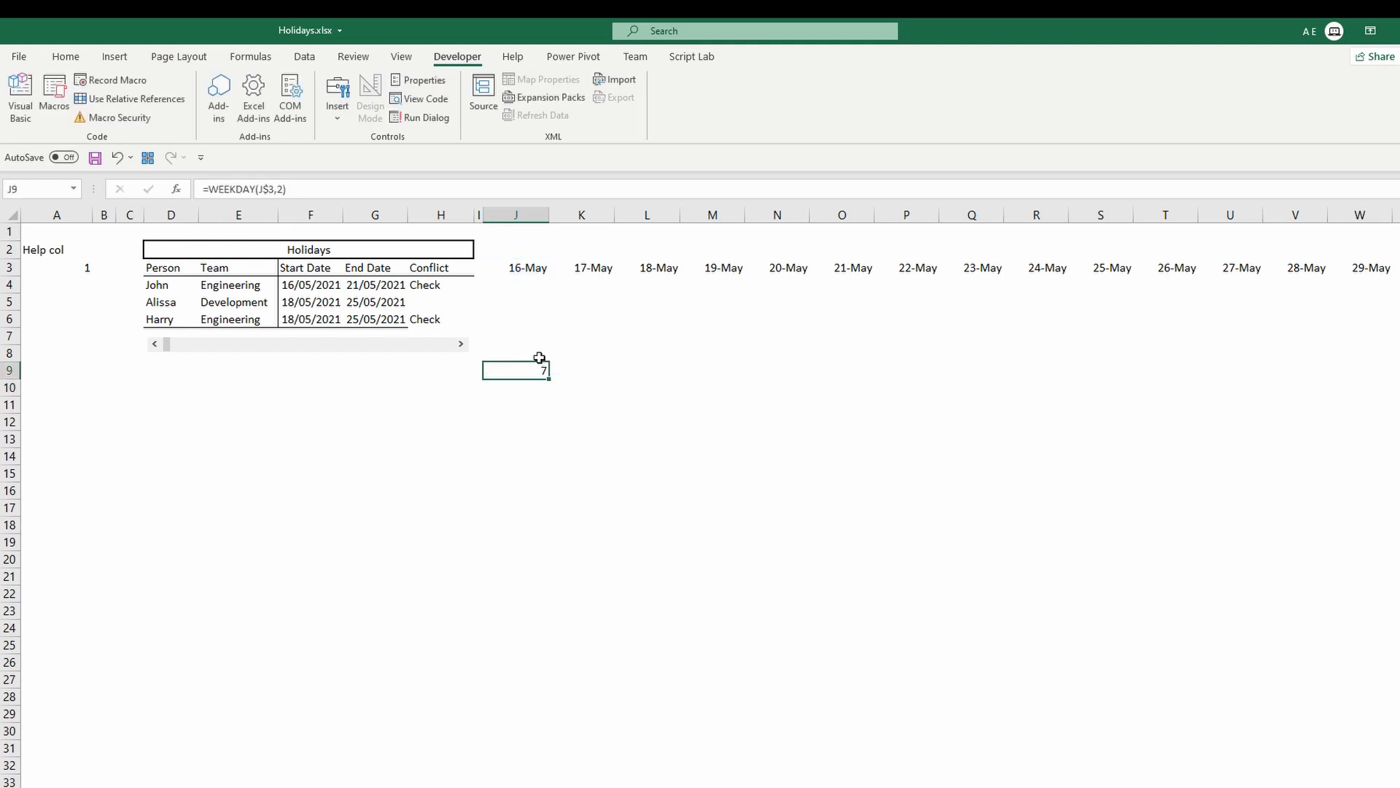
Copy the J9 WEEKDAY formula across row 9 through column W.
key(ctrl+c)
key(Right)
key(shift+Right)
key(shift+Right)
key(shift+Right)
key(shift+Right)
key(shift+Right)
key(shift+Right)
key(shift+Right)
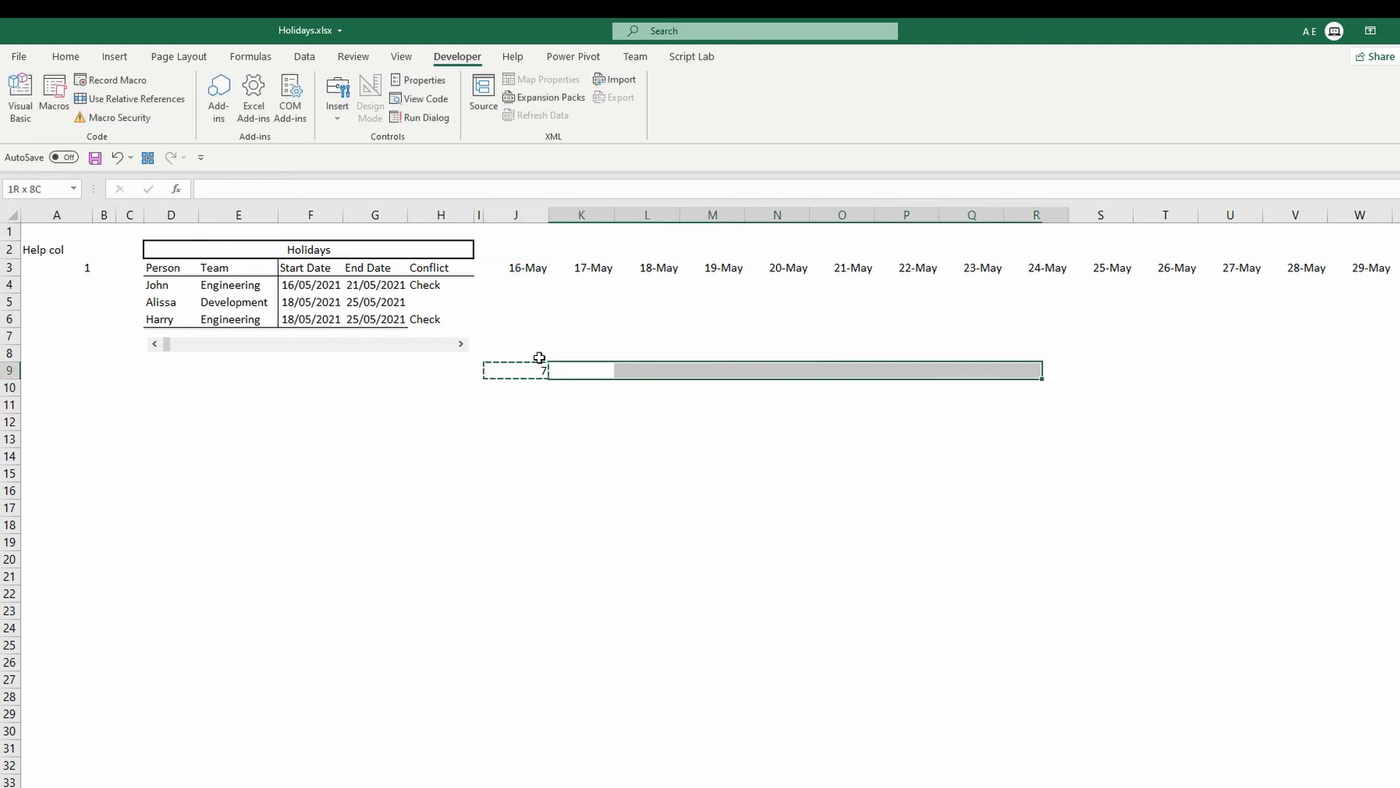
key(shift+Right)
key(shift+Right)
key(shift+Right)
key(shift+Right)
key(shift+Right)
key(ctrl+v)
key(Escape)
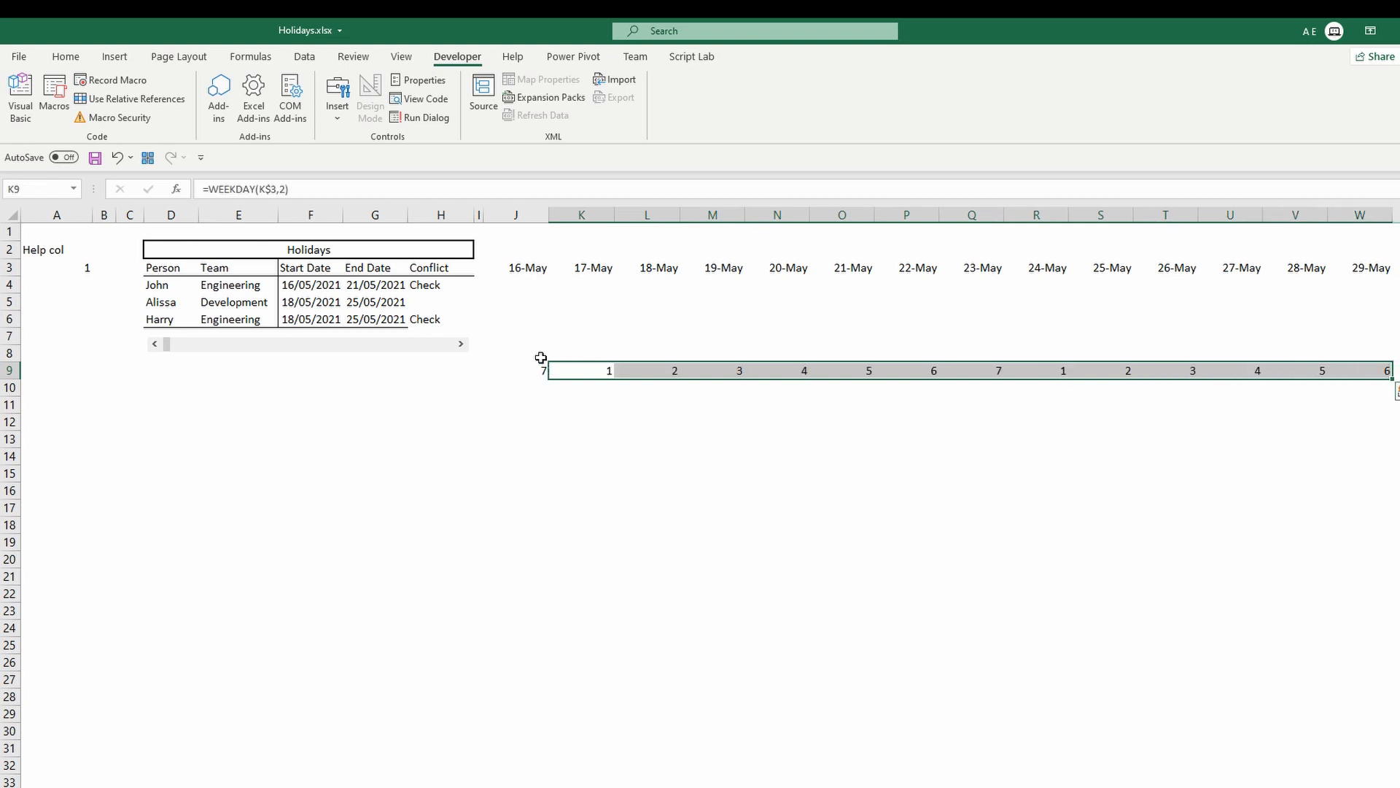
Inspect the copied WEEKDAY formulas in row 9 and the J9 formula.
click(580, 370)
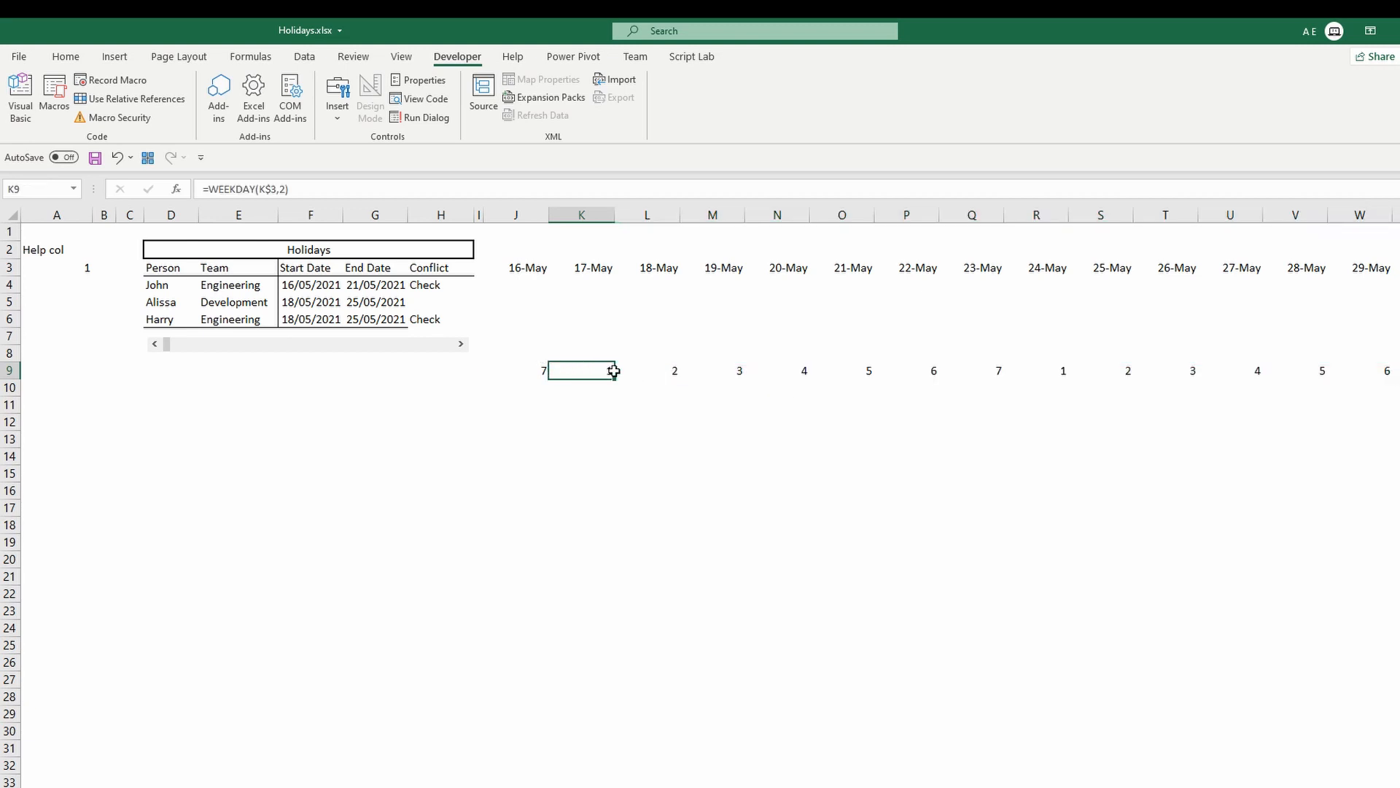
drag(614, 371, 972, 368)
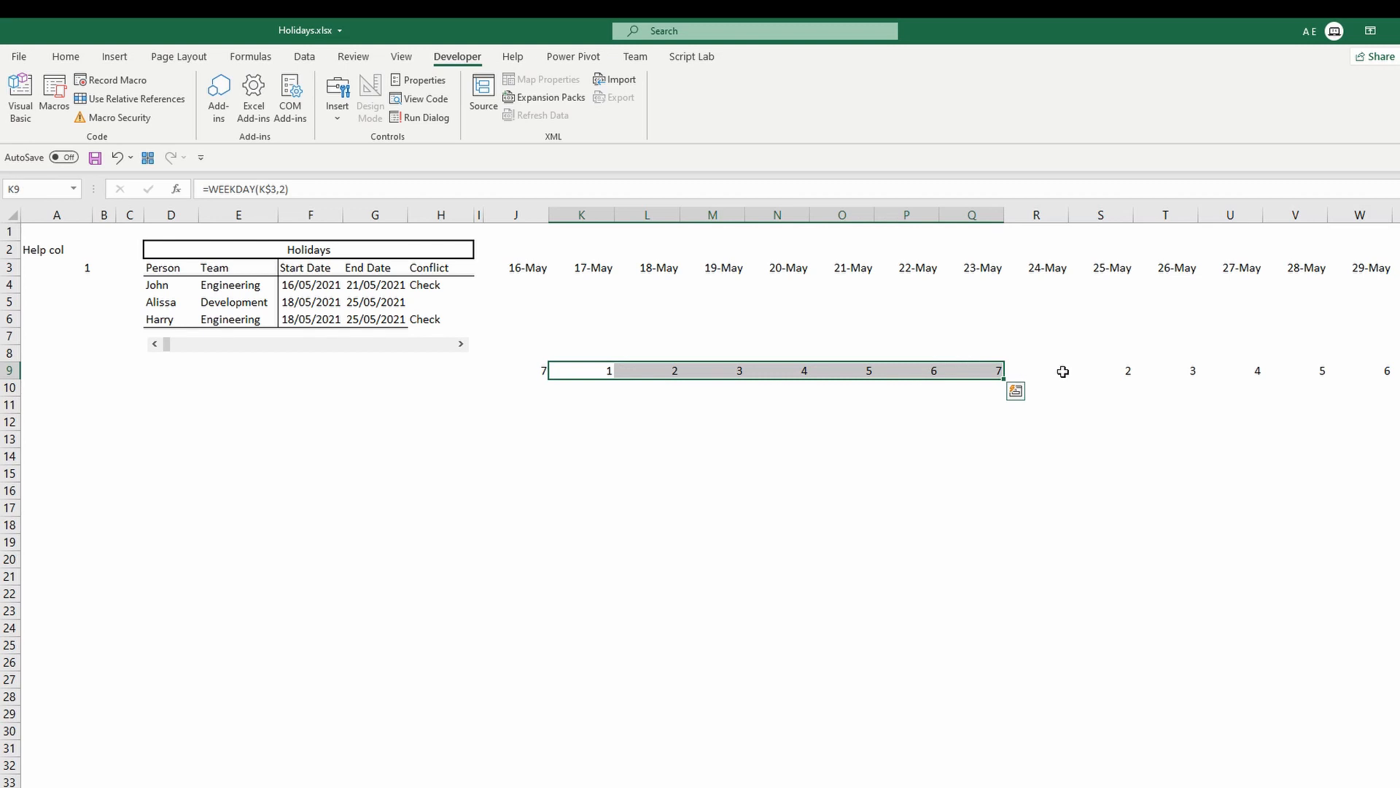
key(Escape)
click(538, 373)
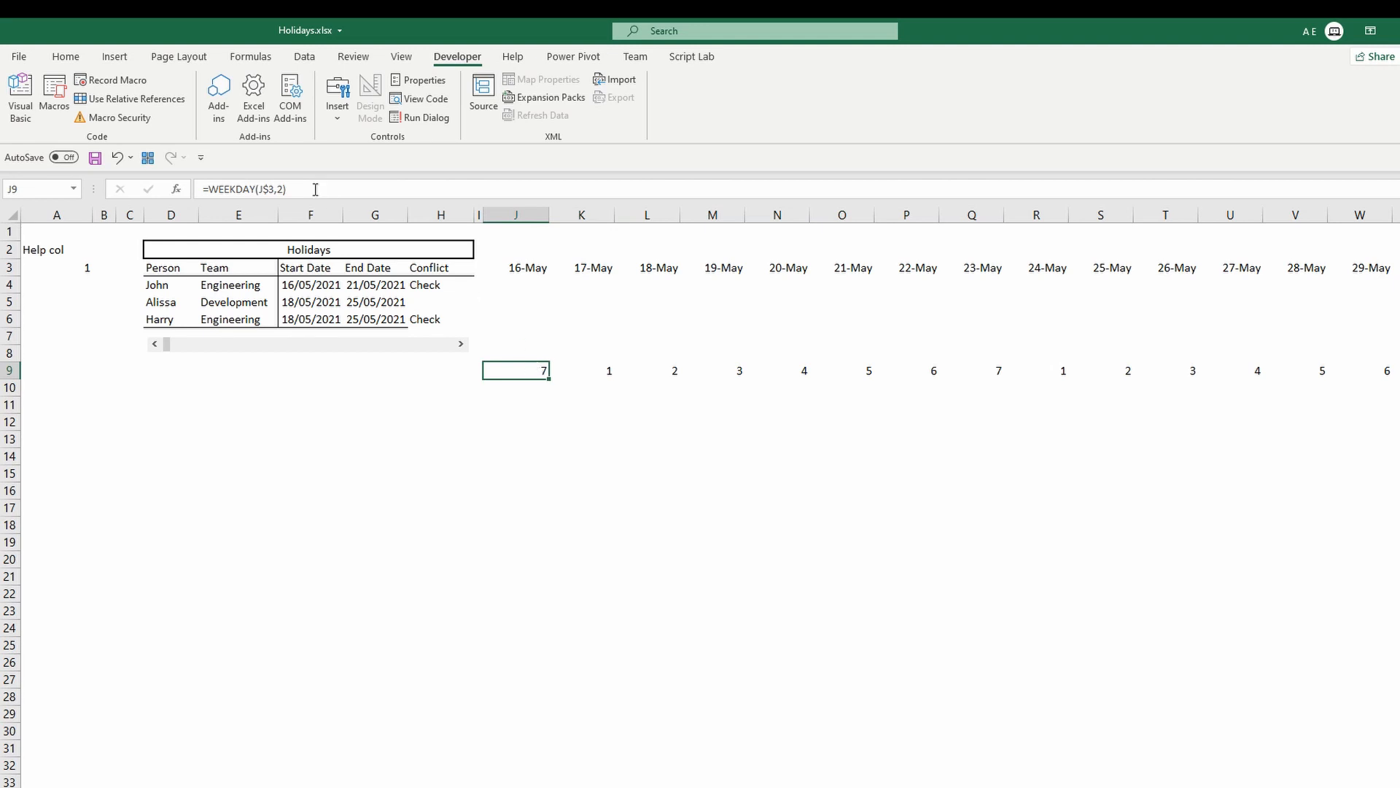
drag(310, 187, 185, 188)
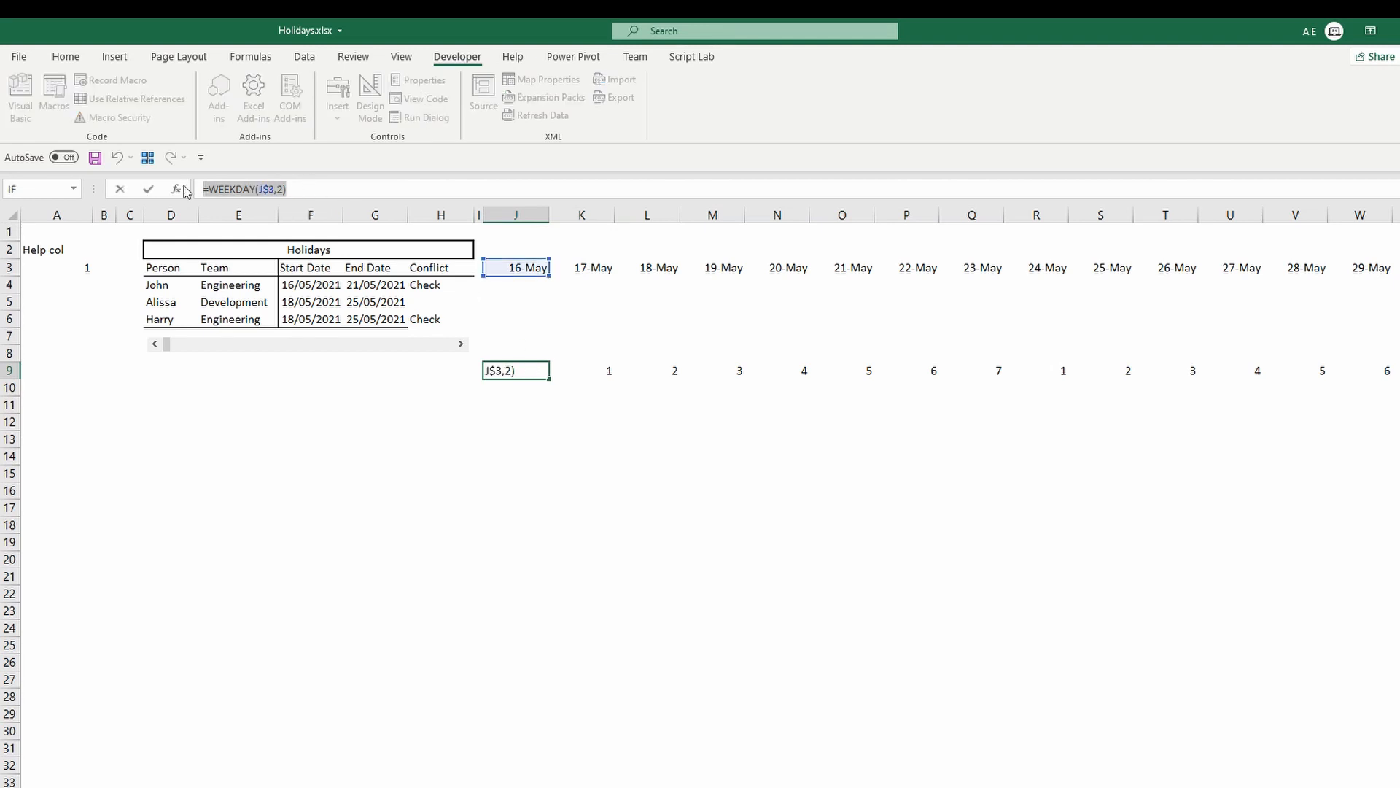
key(Escape)
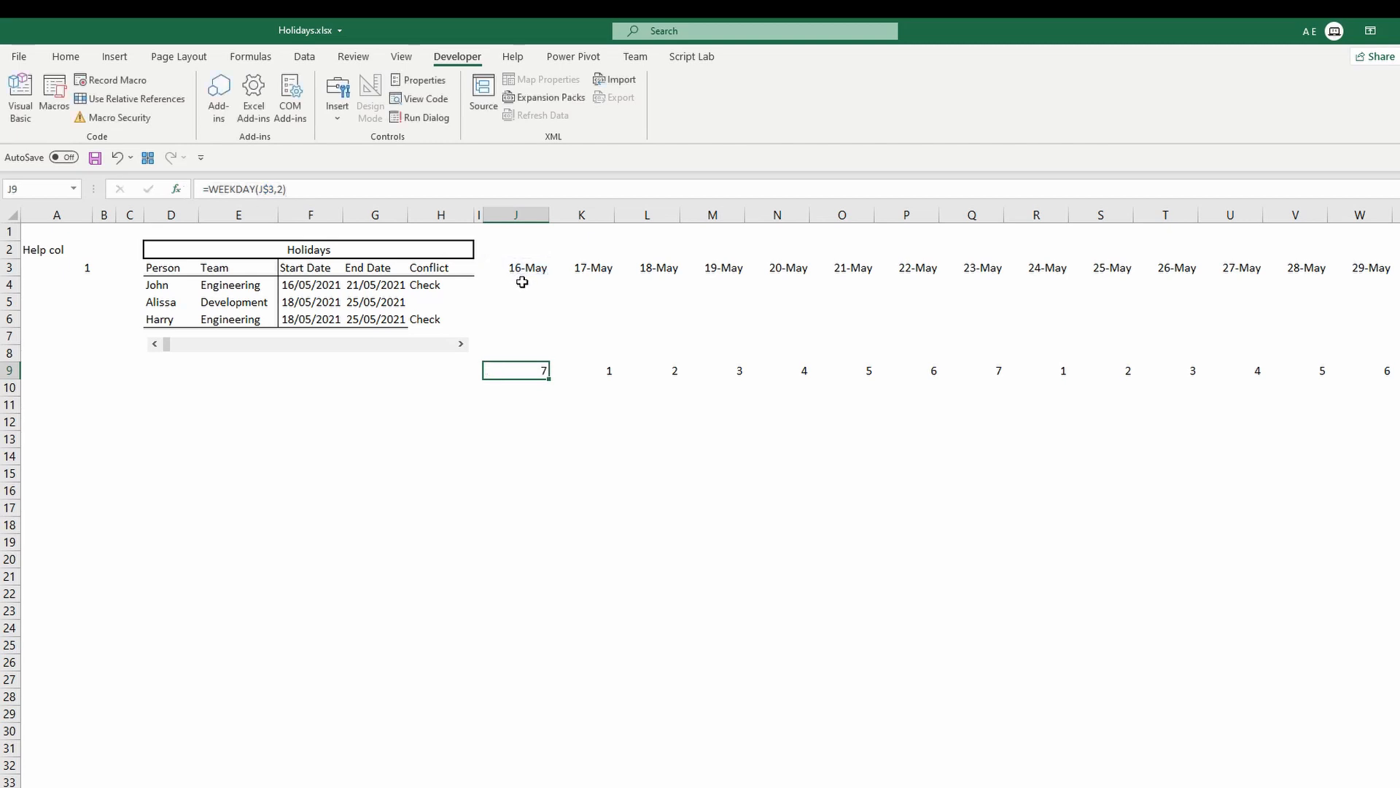
Create a formula-based conditional formatting rule for J4:W6 using =WEEKDAY(J$3,2)>5 to flag weekend columns.
drag(512, 281, 1372, 326)
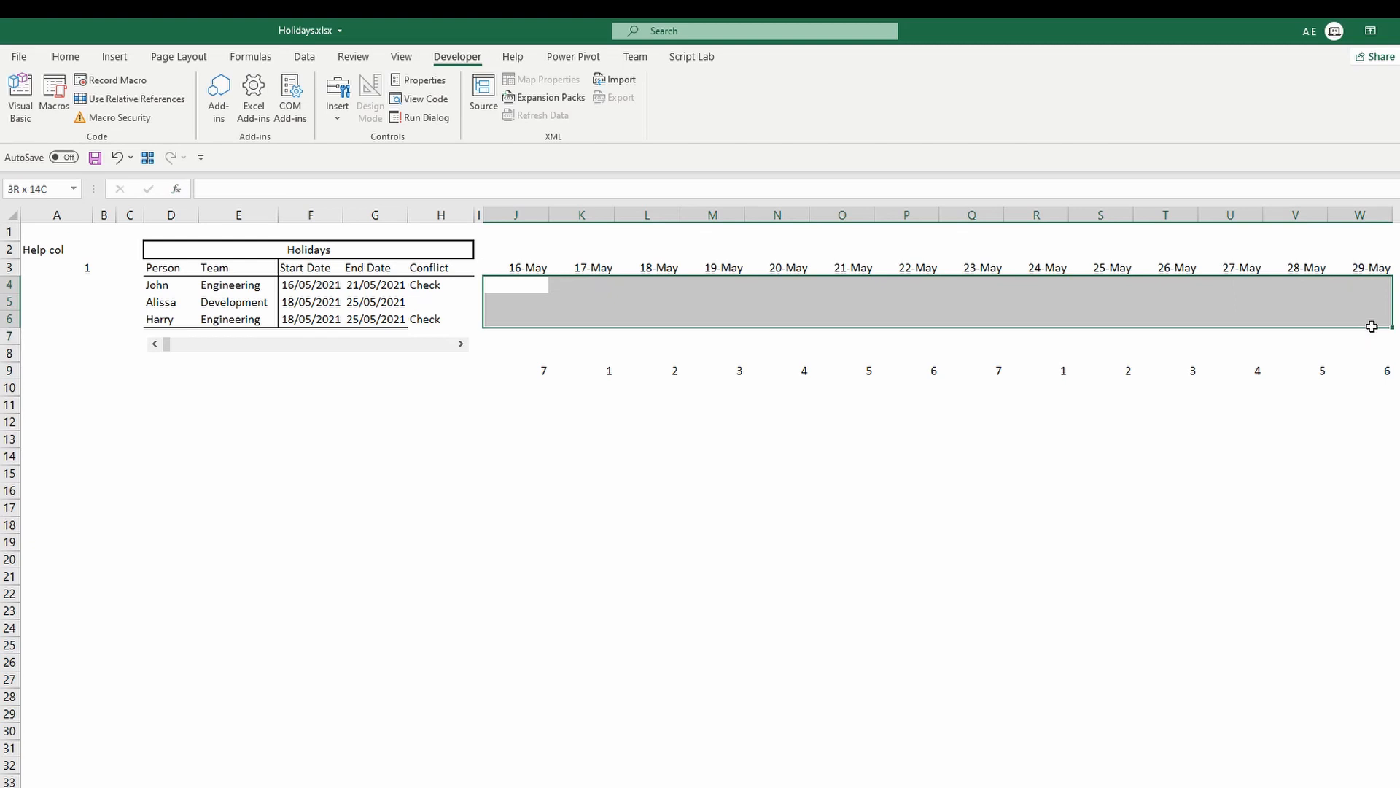
click(65, 56)
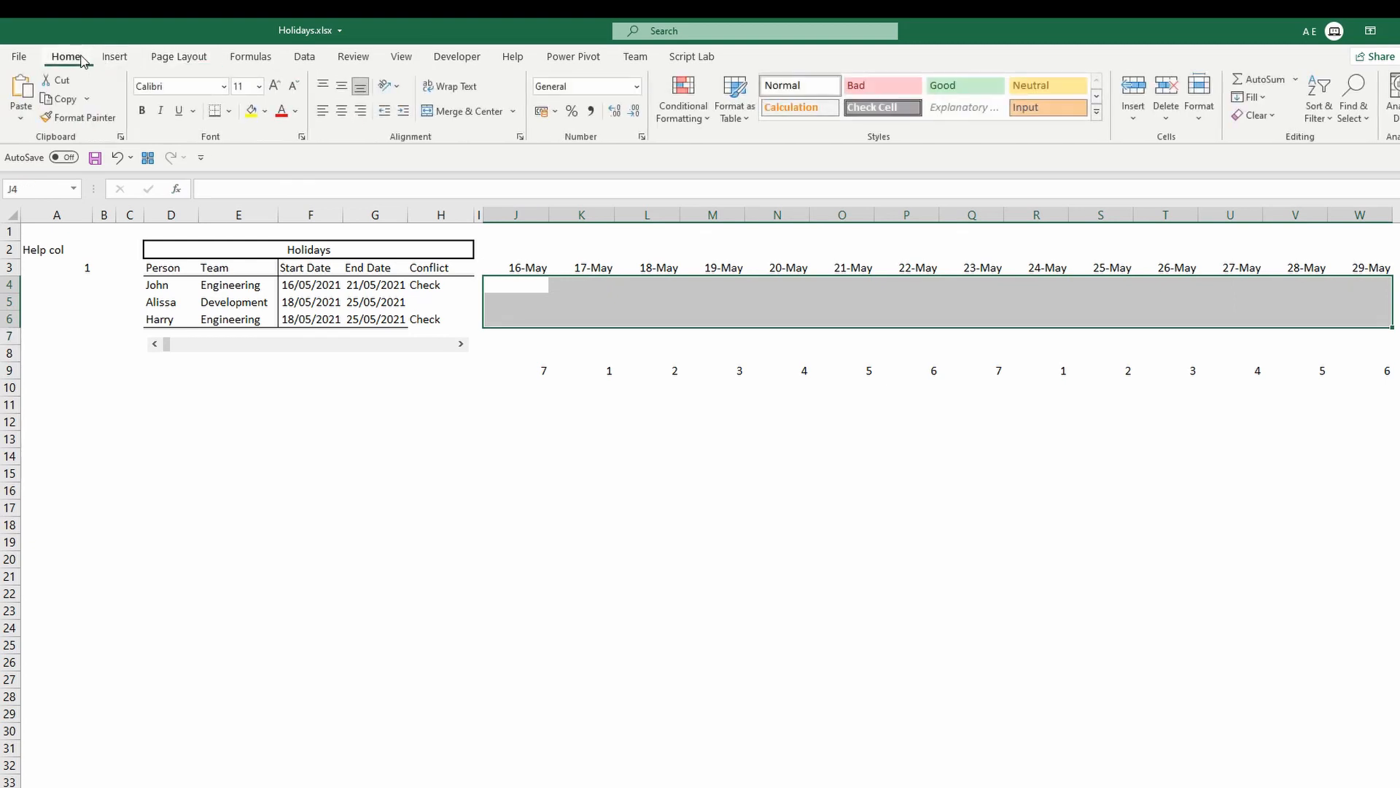
click(687, 110)
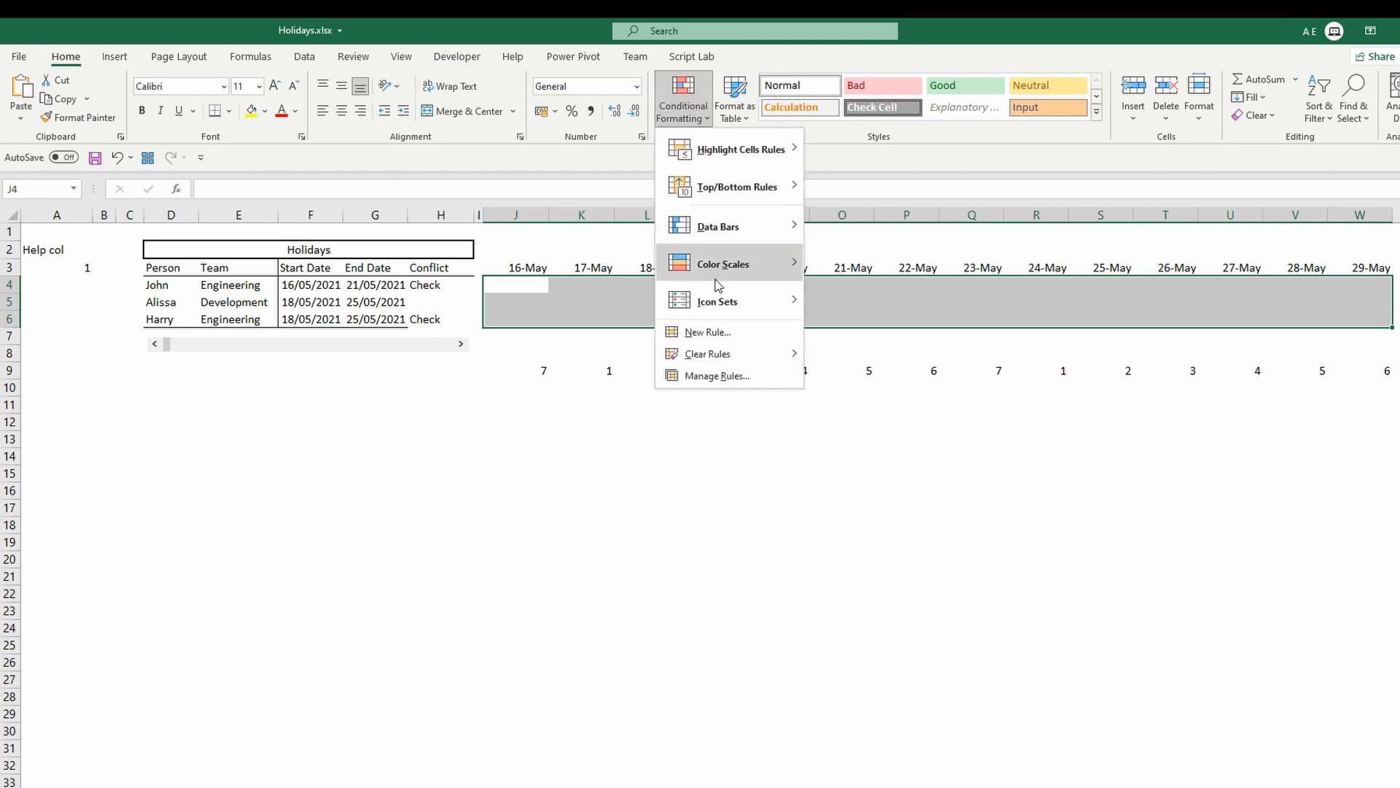
click(729, 375)
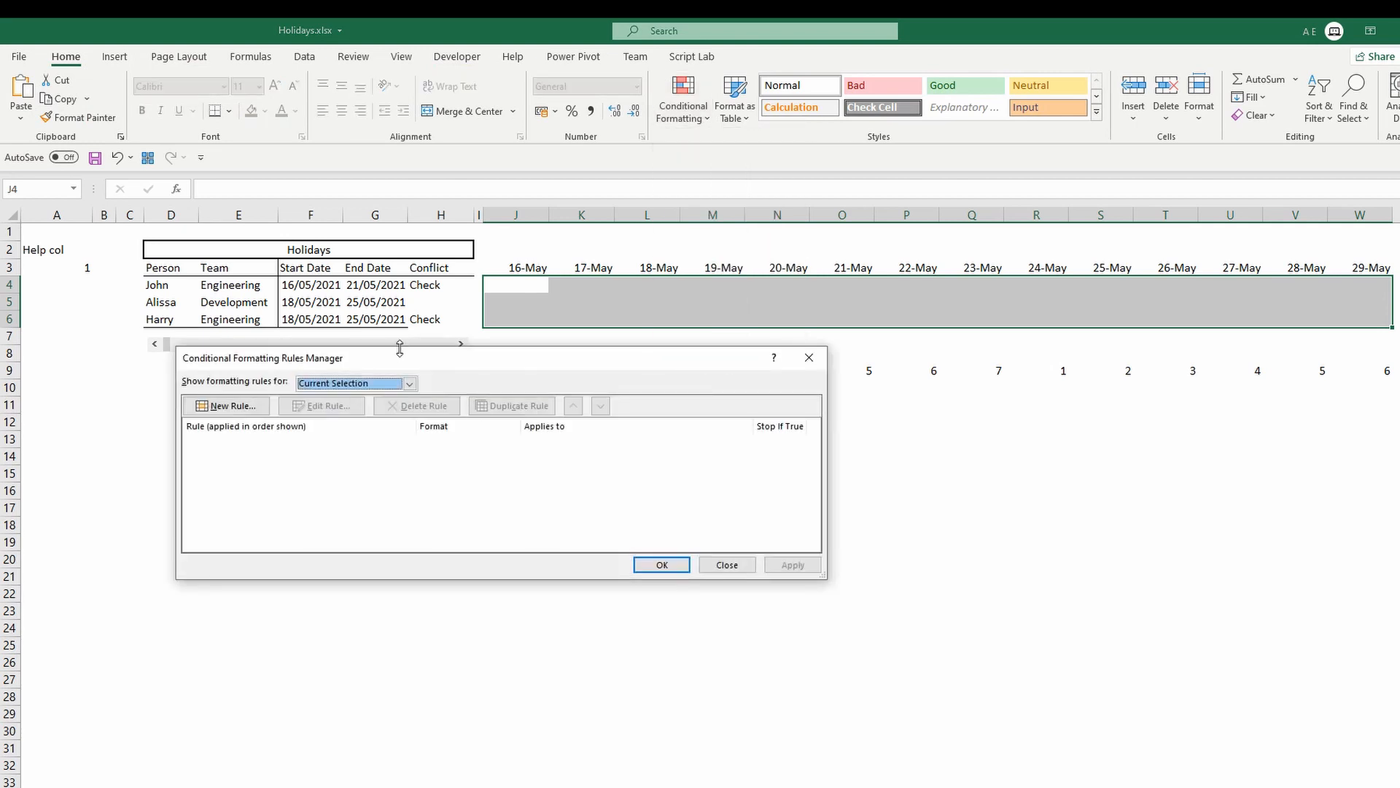
drag(488, 363, 788, 407)
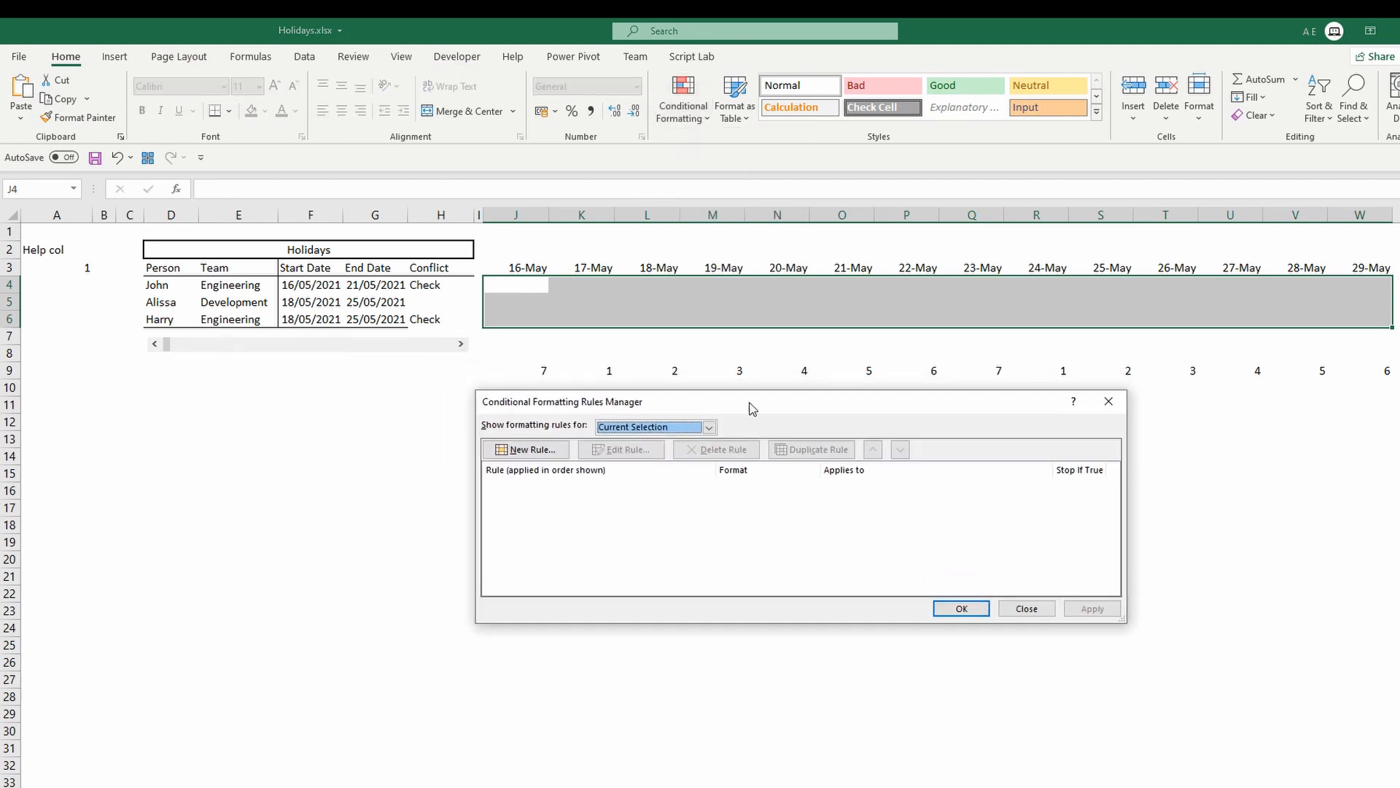
click(525, 449)
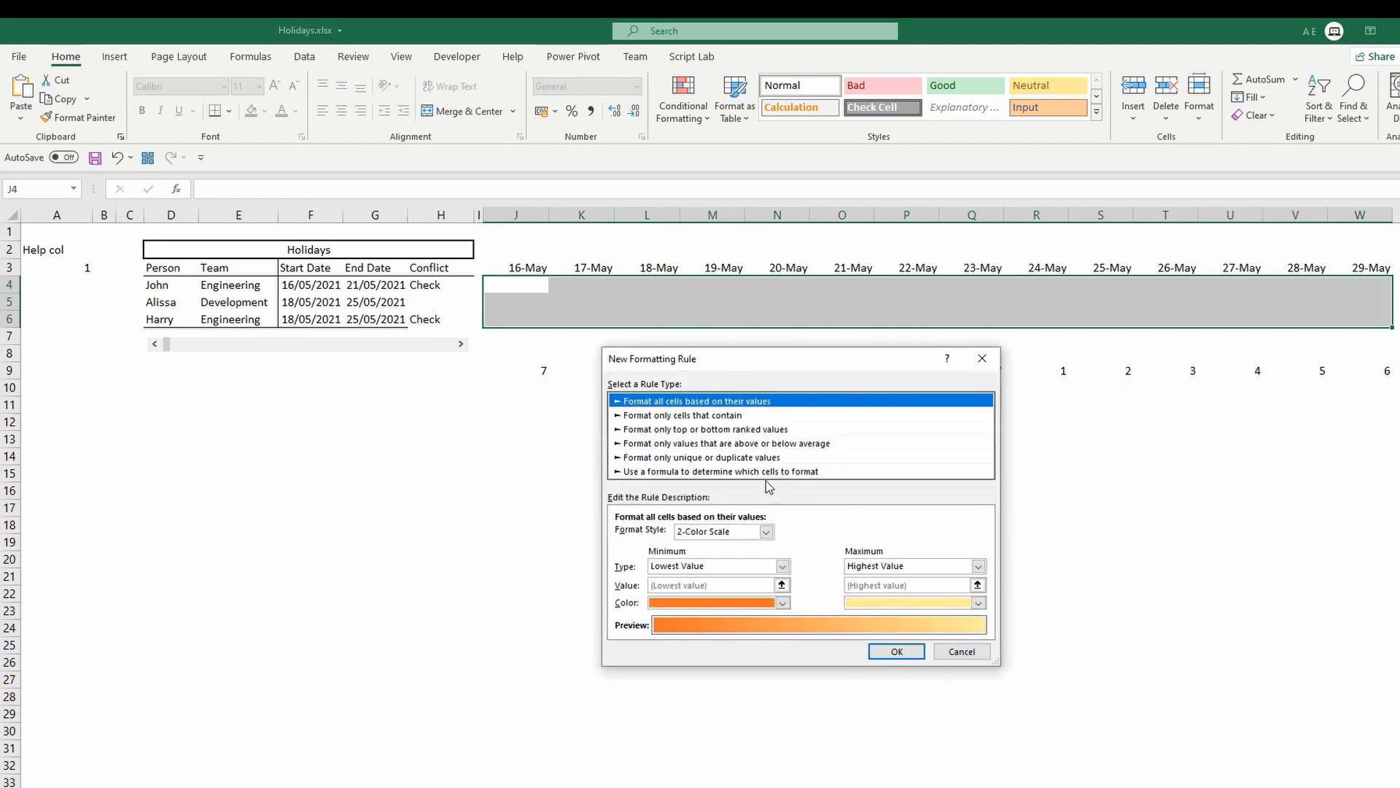
click(730, 471)
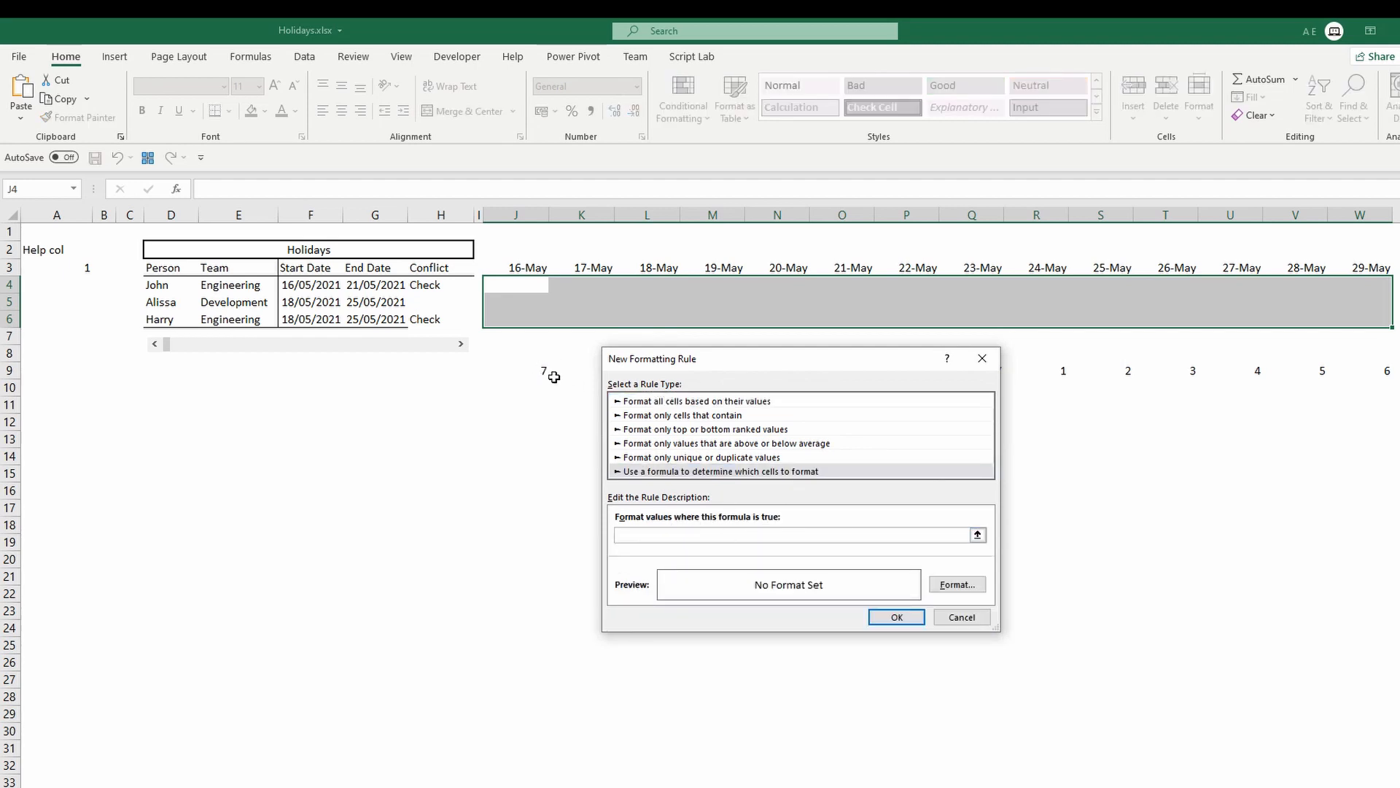
key(ctrl+v)
Give the weekend rule a grey pattern fill and apply it to the calendar grid.
drag(650, 363, 648, 405)
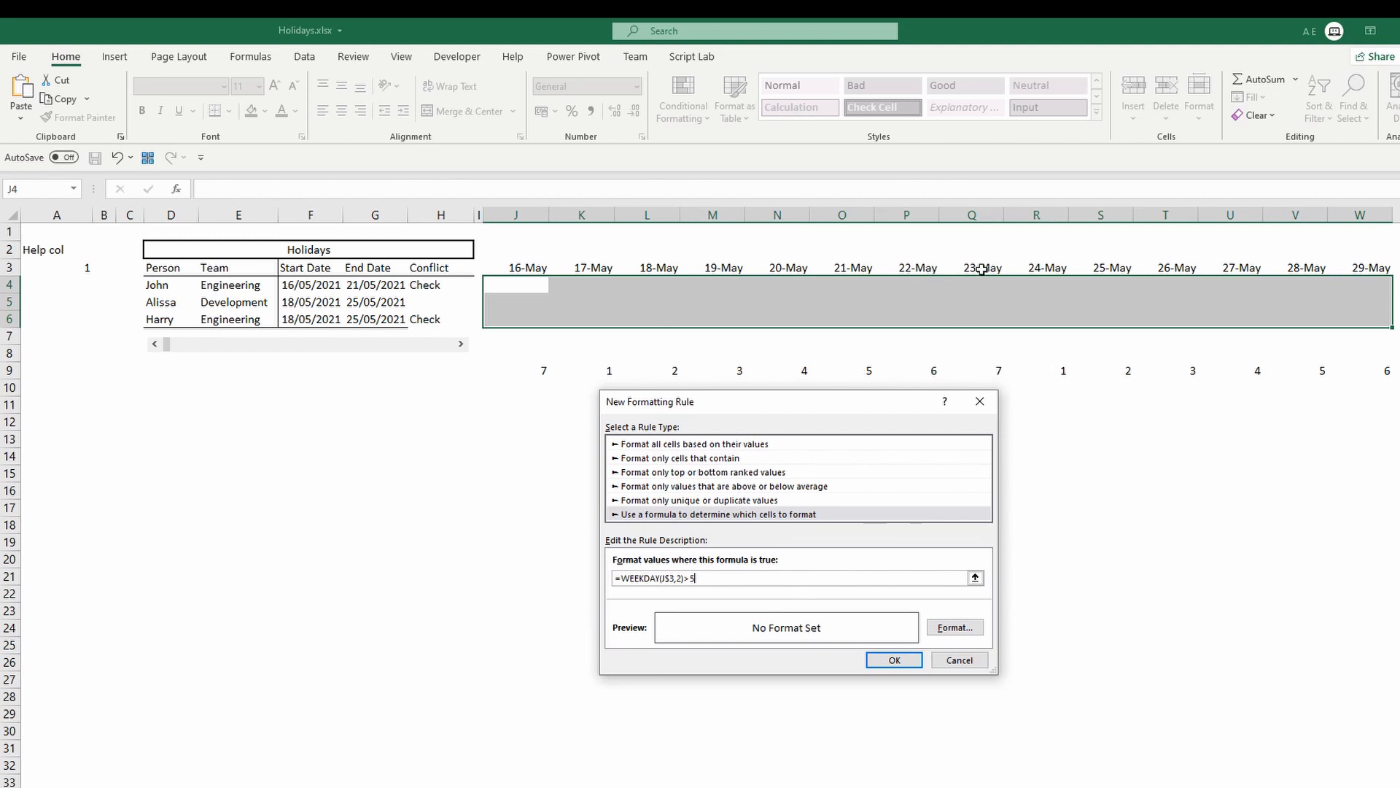
click(963, 636)
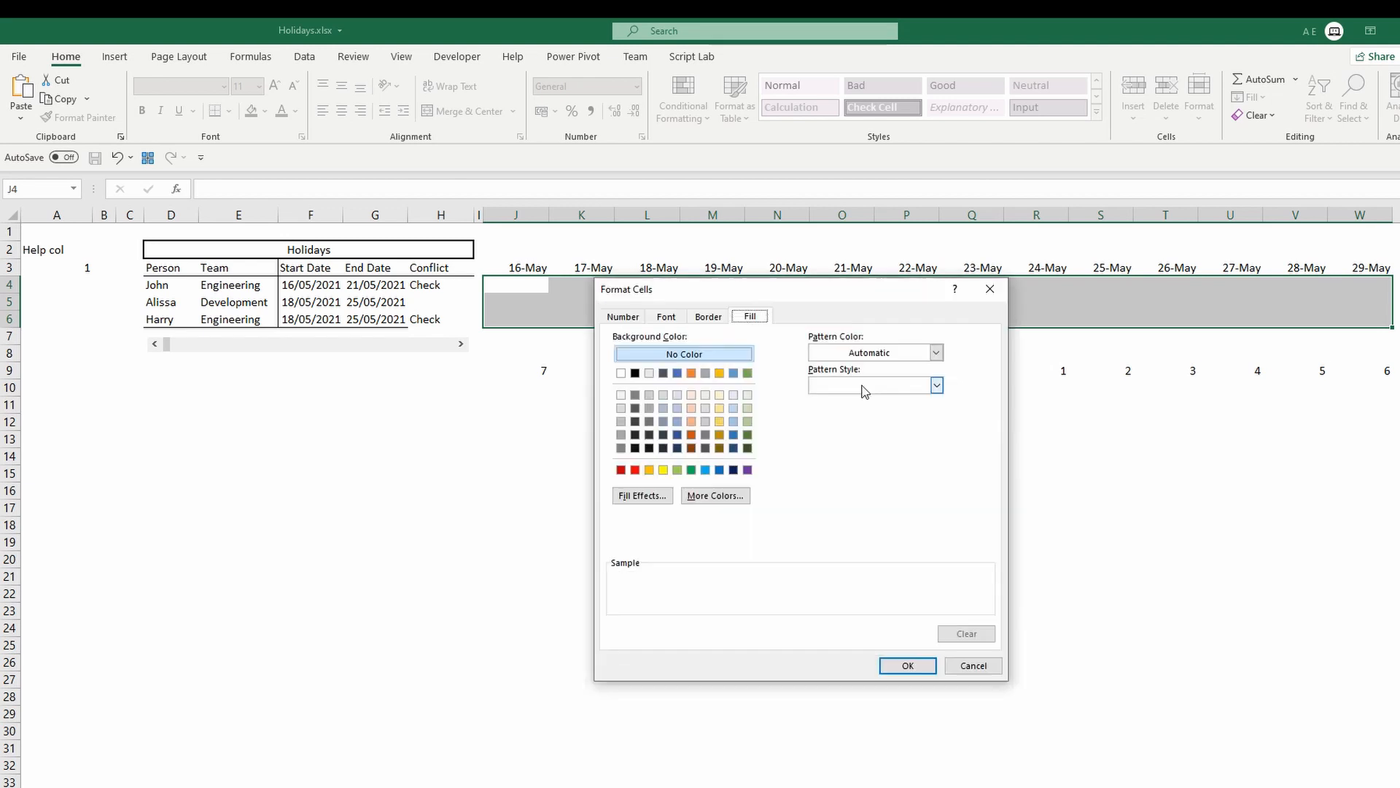
click(935, 385)
click(863, 408)
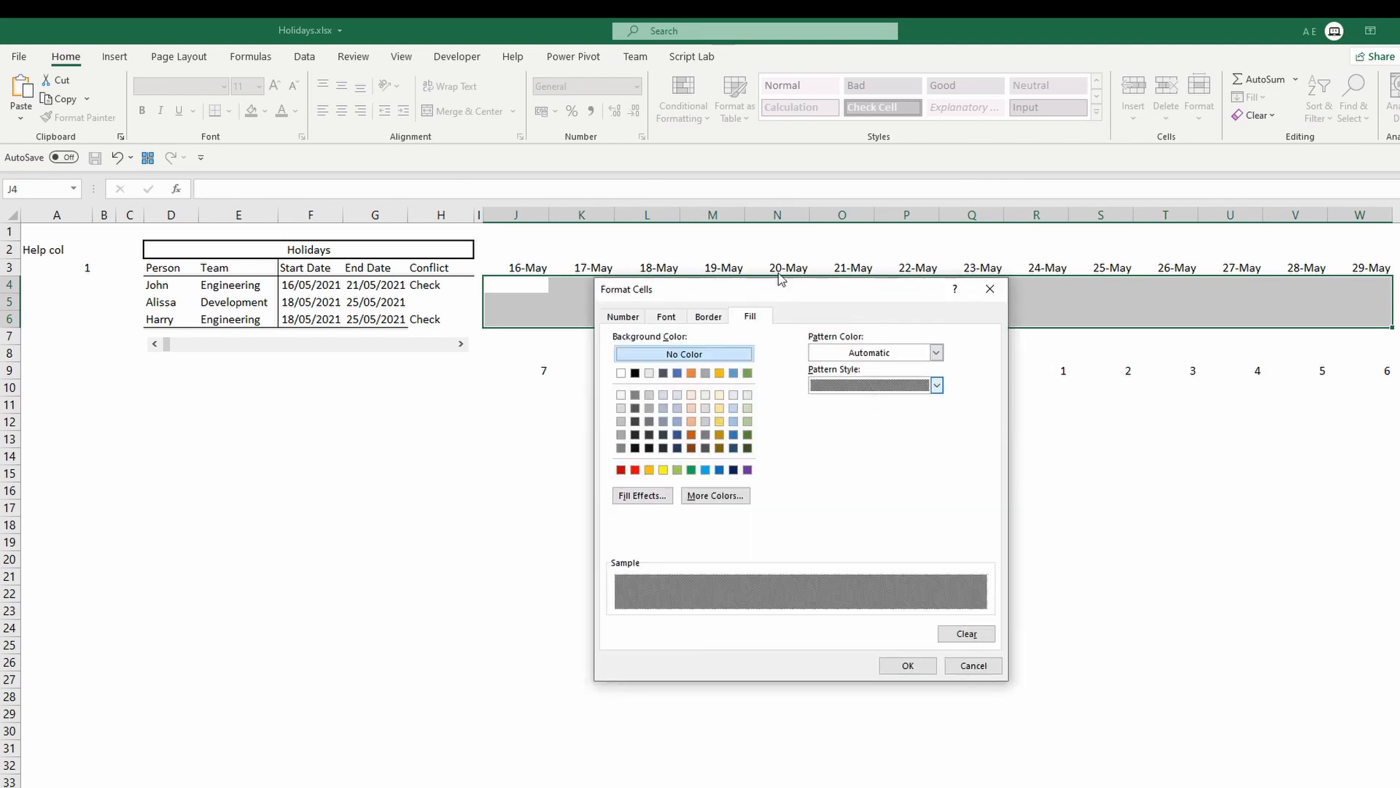
drag(799, 296, 831, 396)
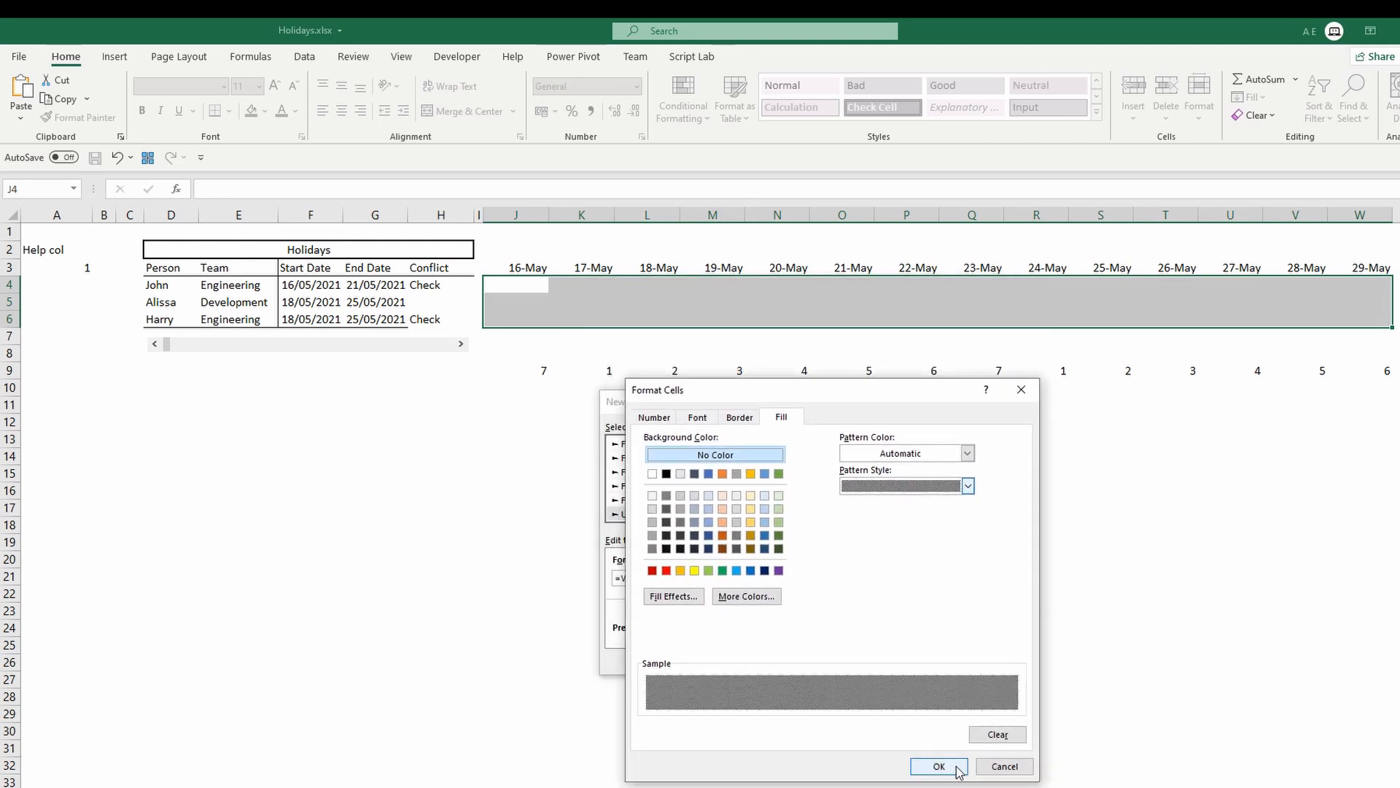
click(957, 772)
click(898, 663)
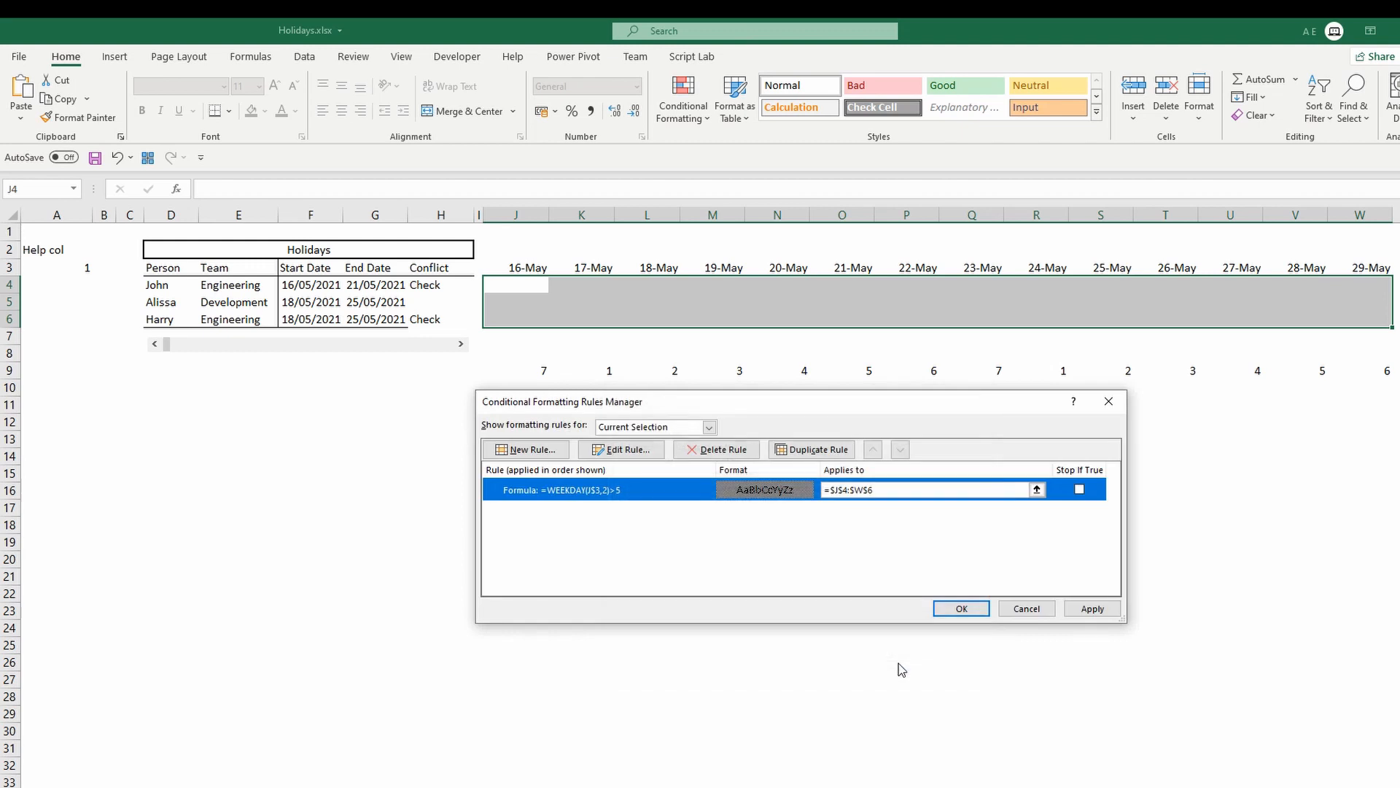
click(1075, 611)
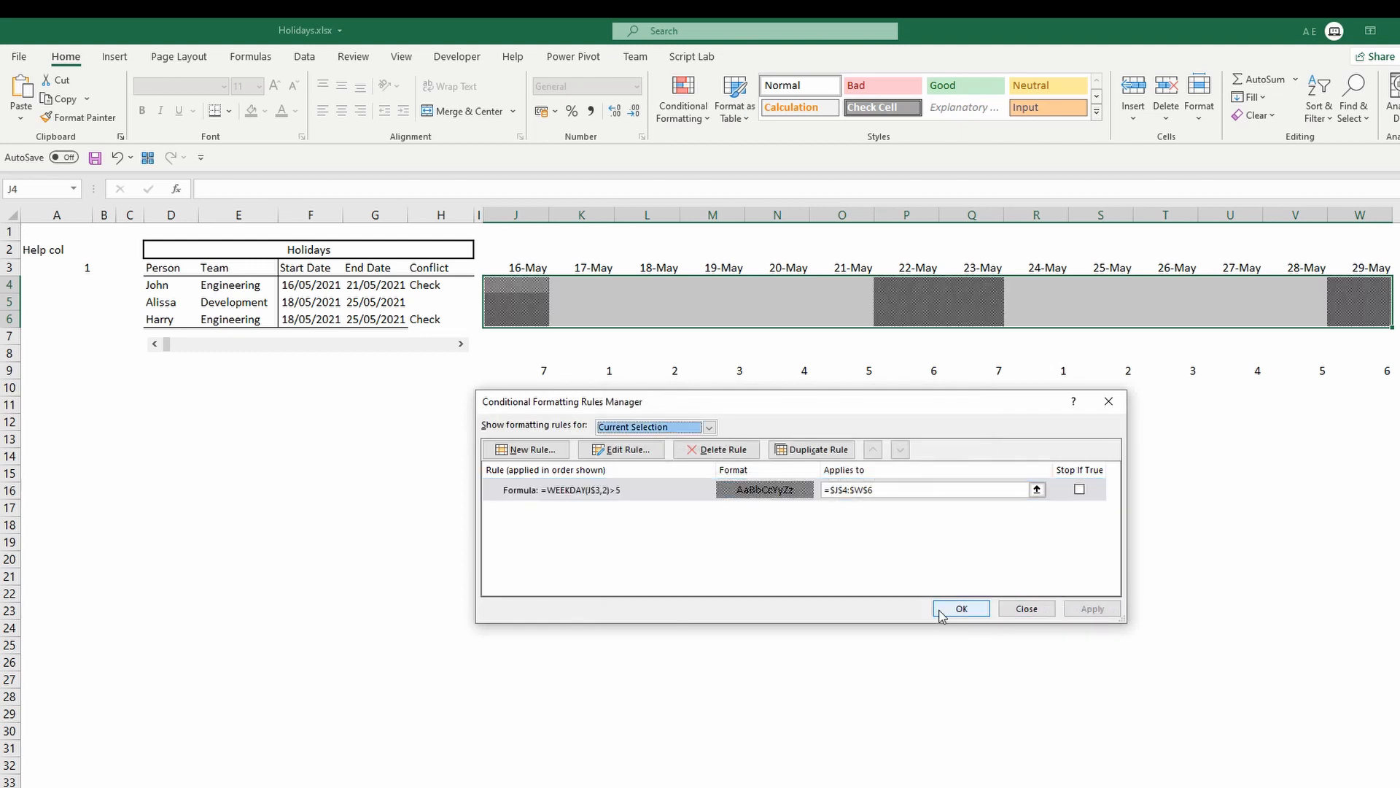
click(961, 609)
Delete the WEEKDAY helper formulas from row 9 across J9:W9.
click(924, 351)
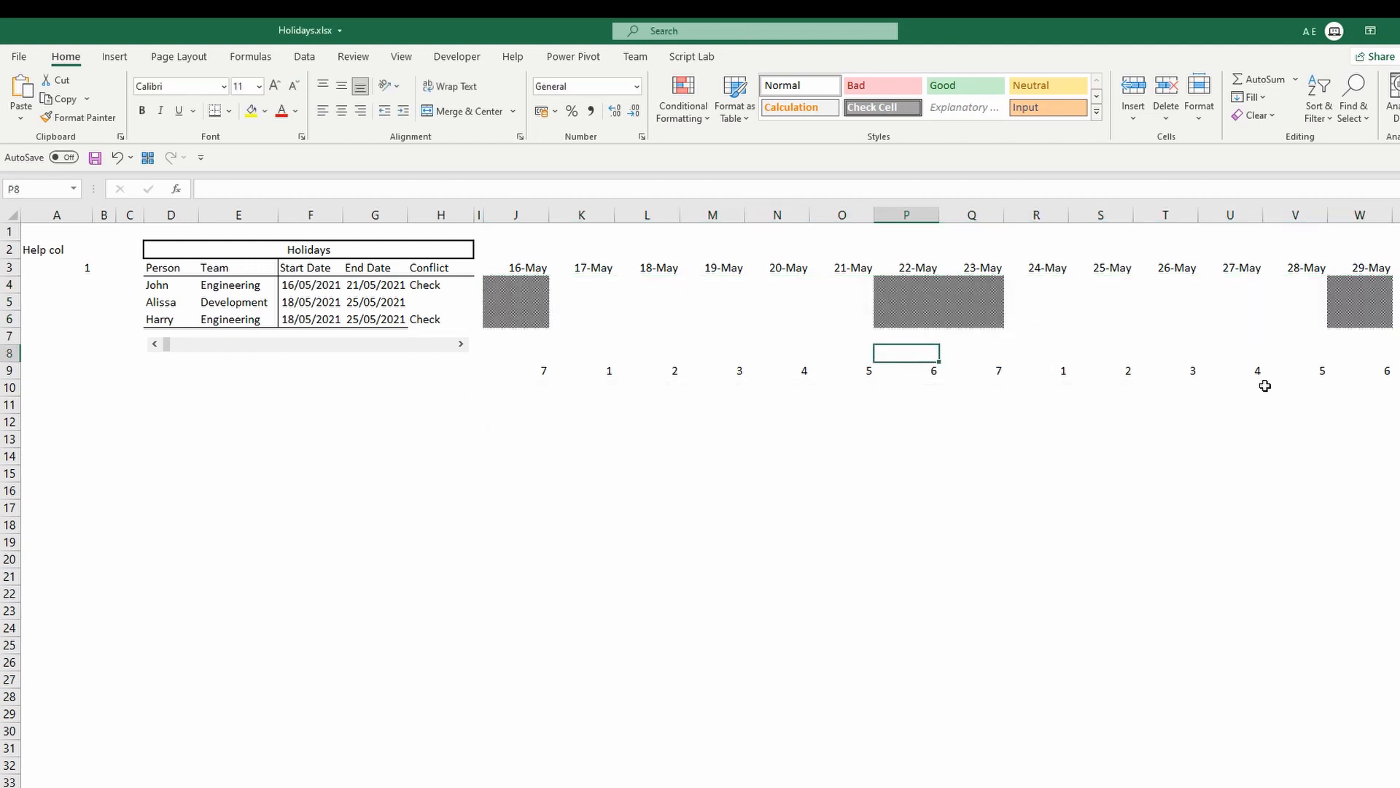
click(535, 370)
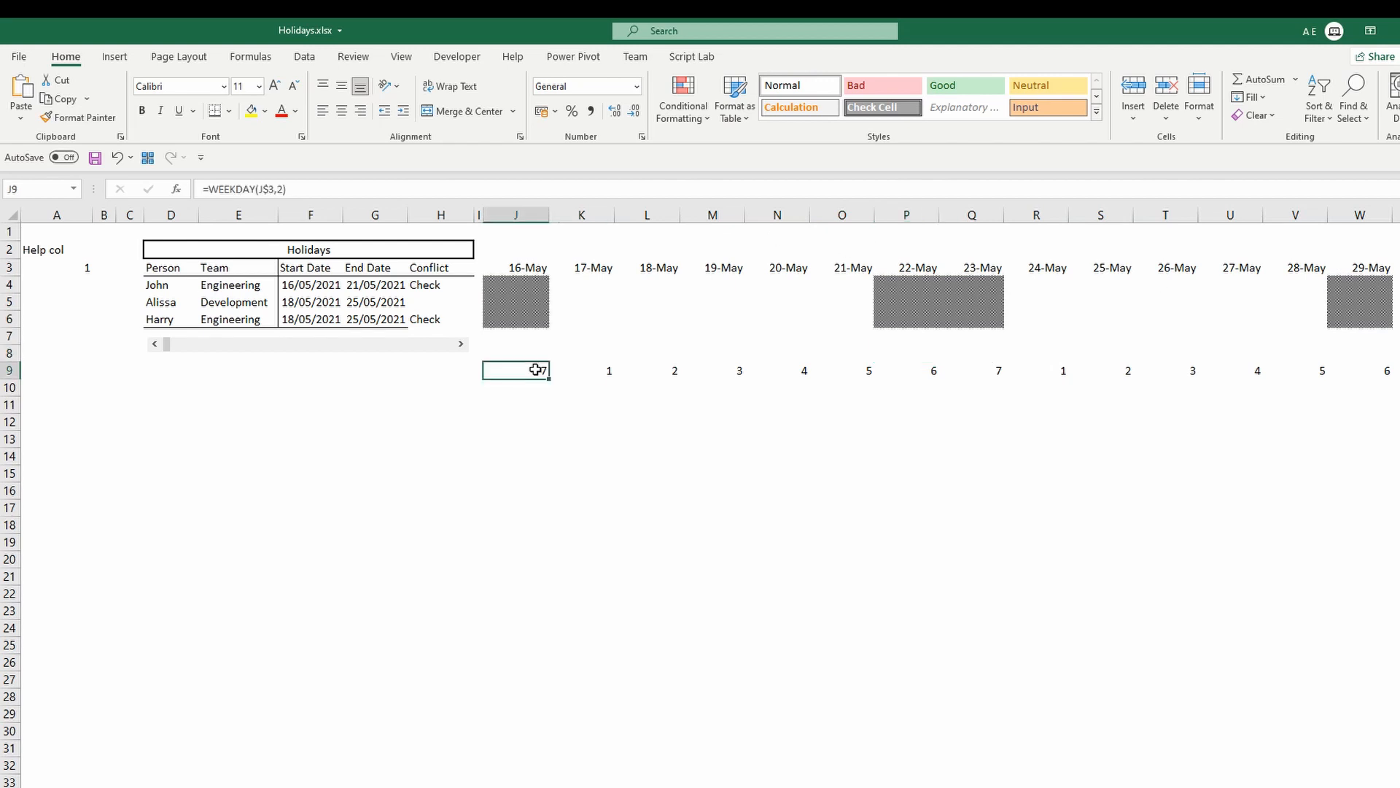
click(540, 266)
drag(519, 288, 531, 322)
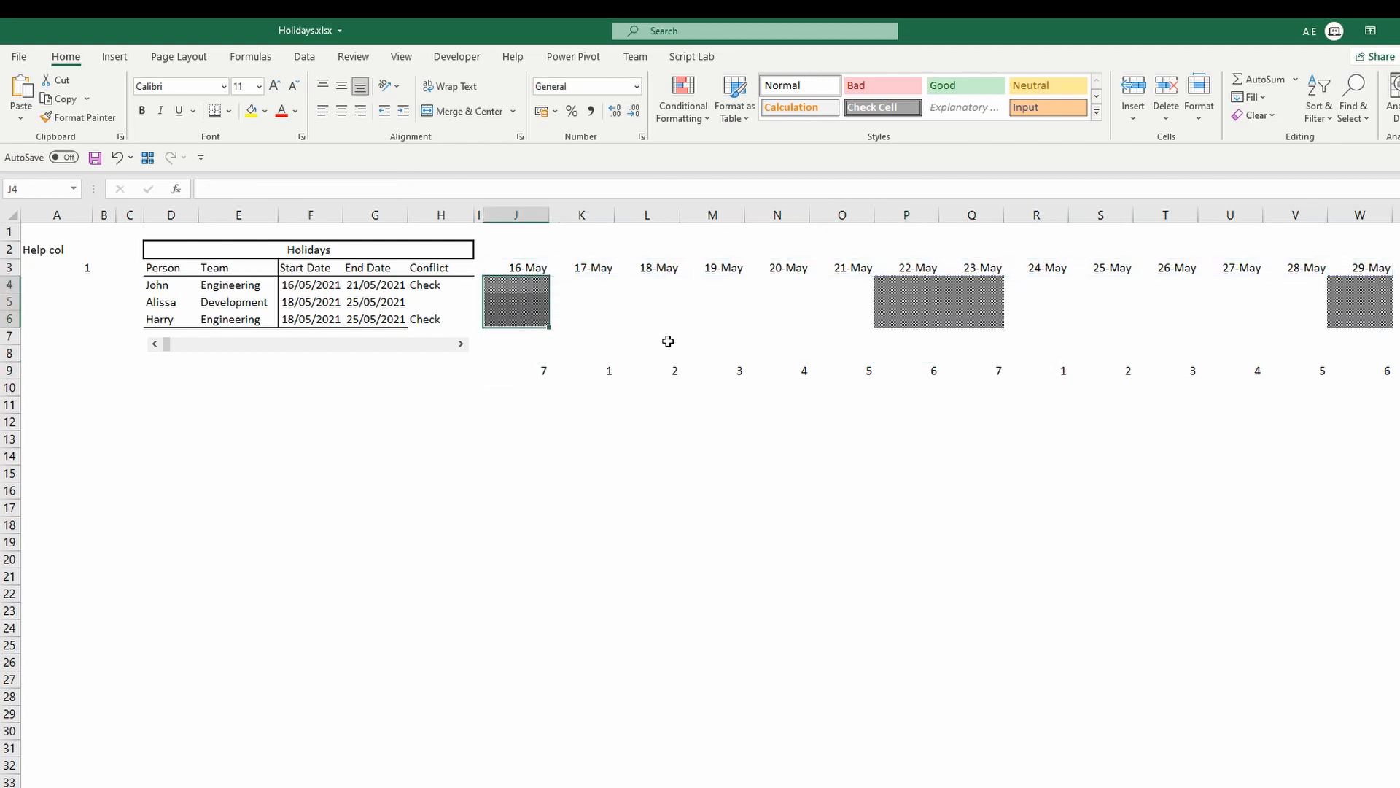
click(916, 288)
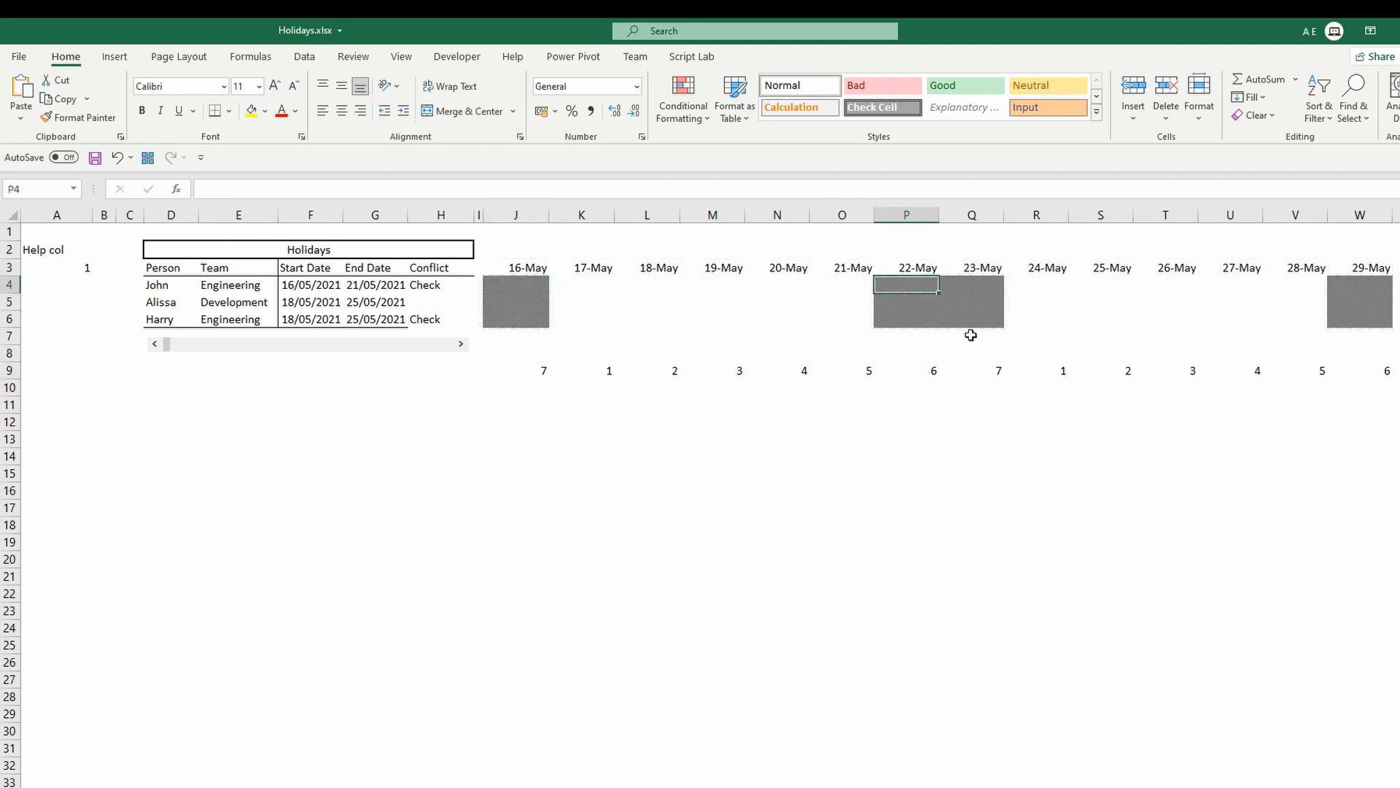
drag(516, 372, 1375, 376)
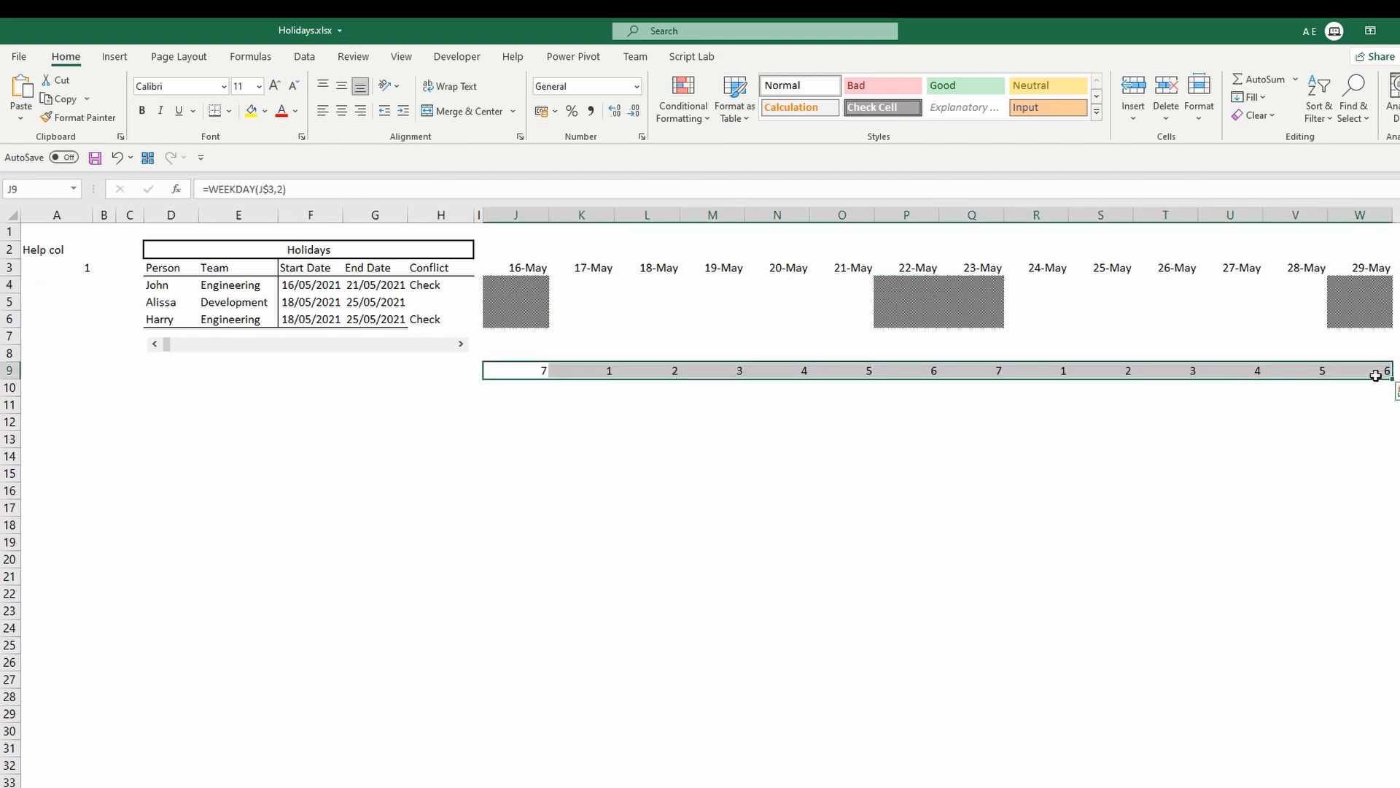
key(Delete)
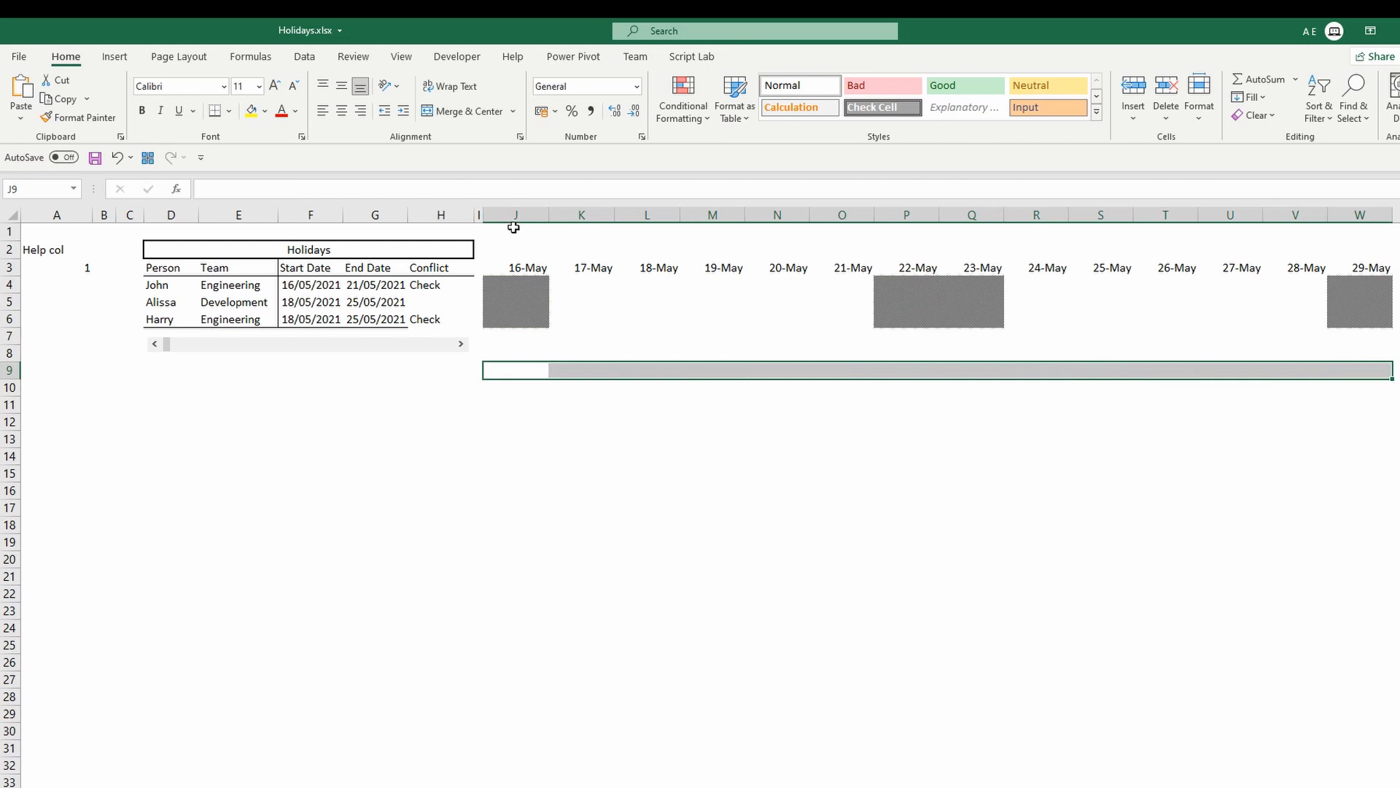
Start another formula-based conditional formatting rule for the J4:W6 calendar grid.
click(518, 267)
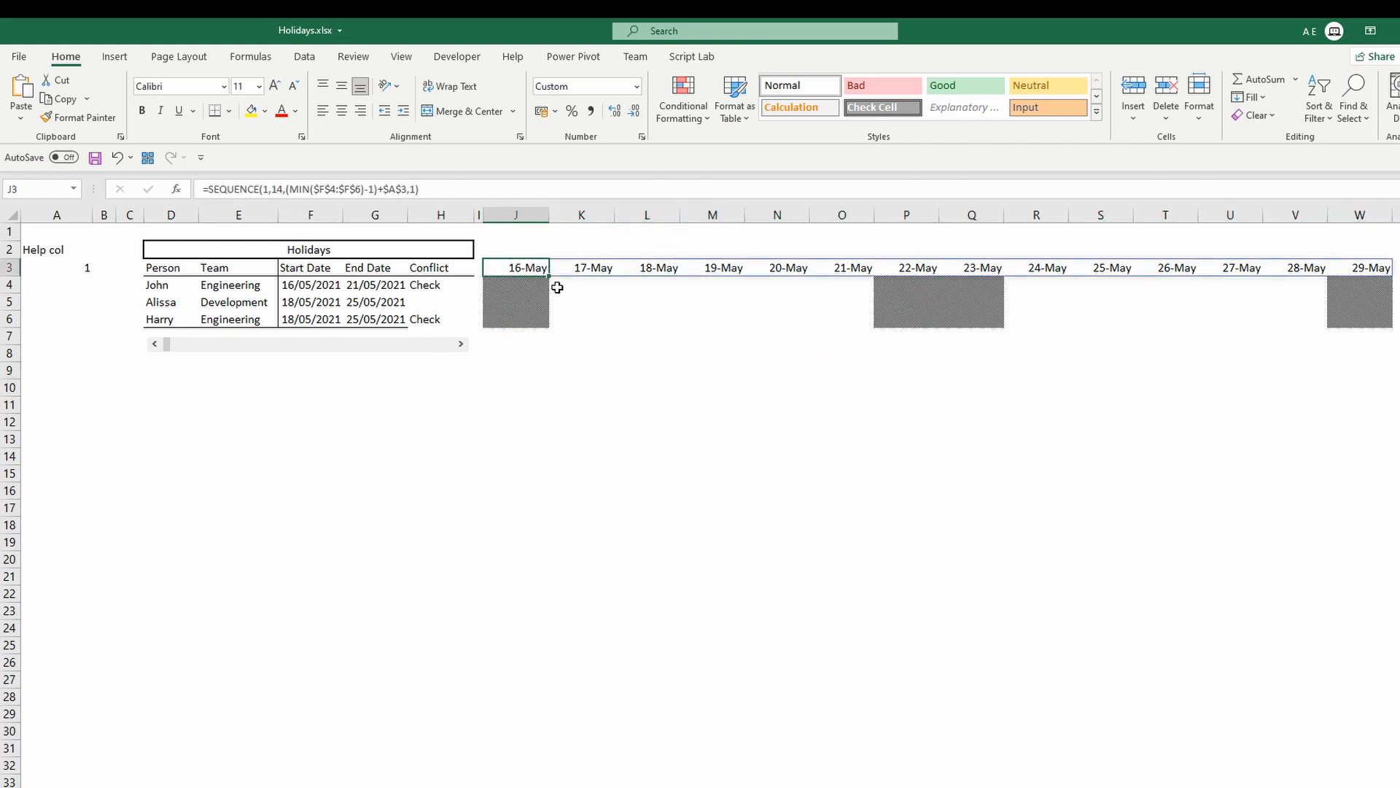
click(544, 352)
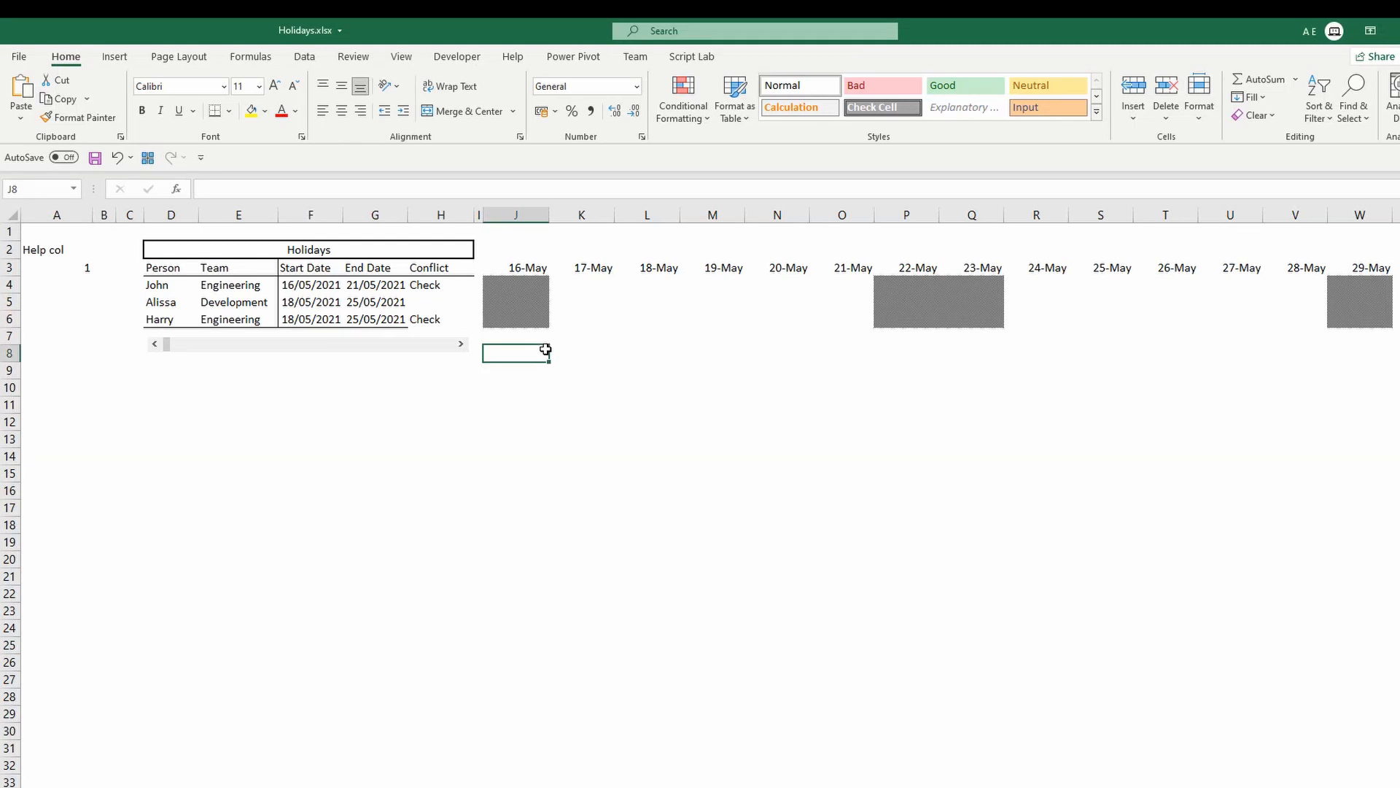
click(519, 266)
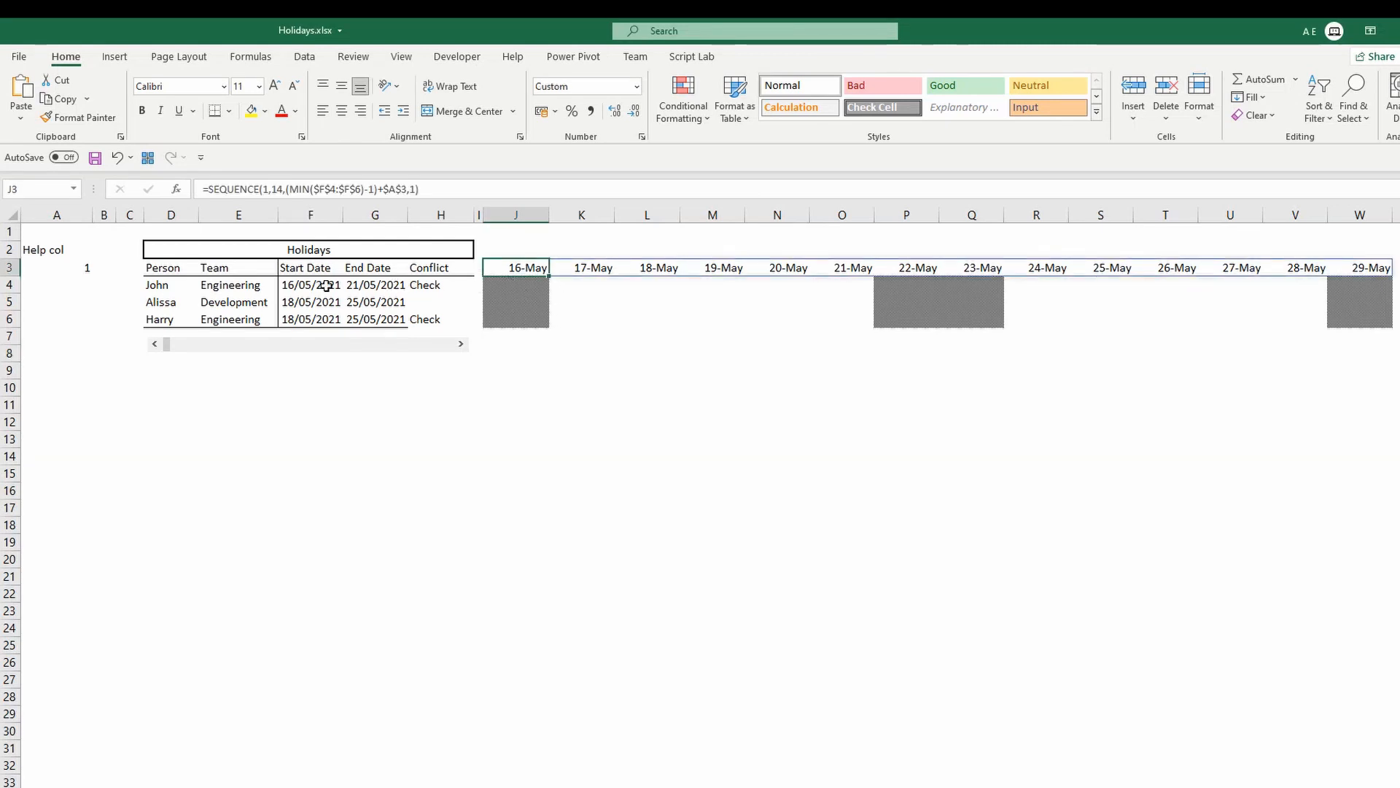
drag(326, 286, 377, 283)
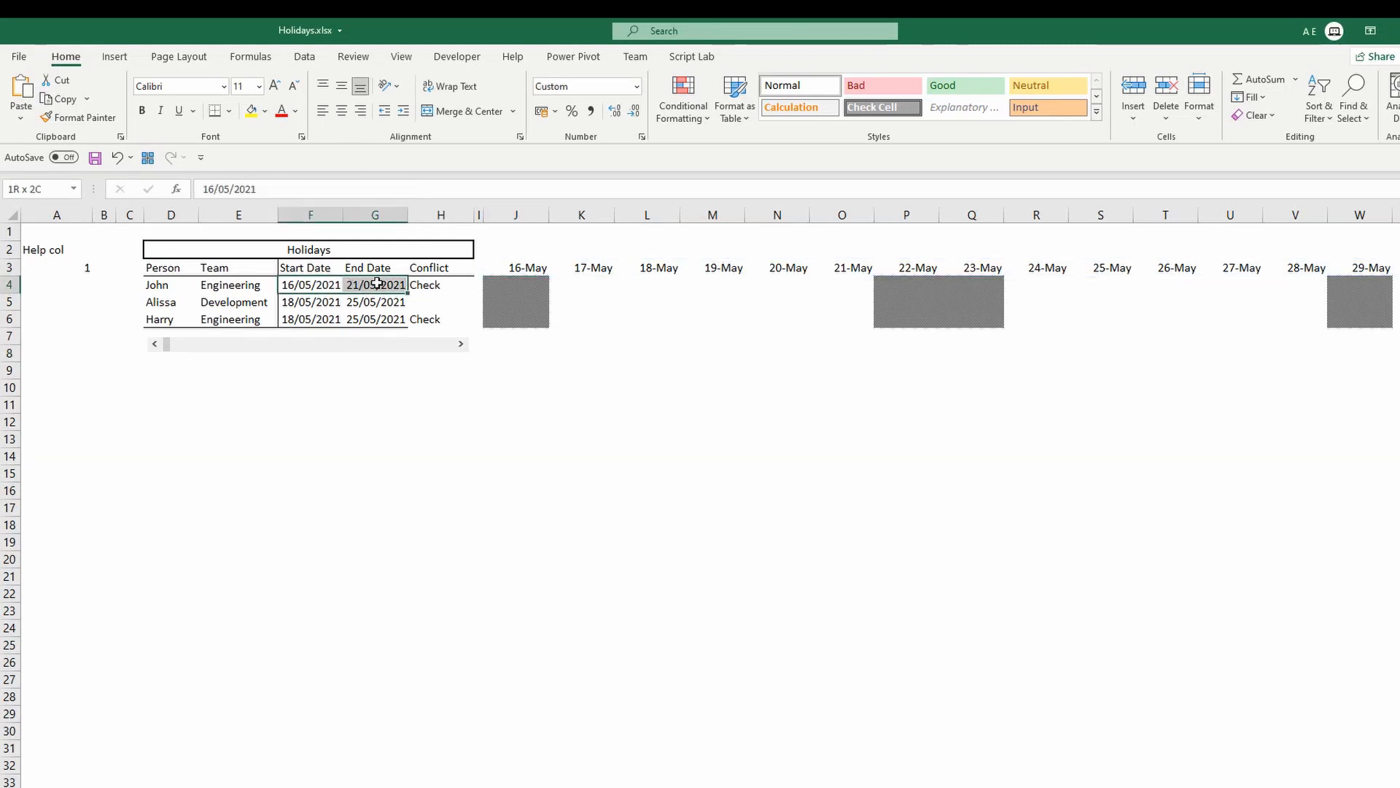
click(555, 284)
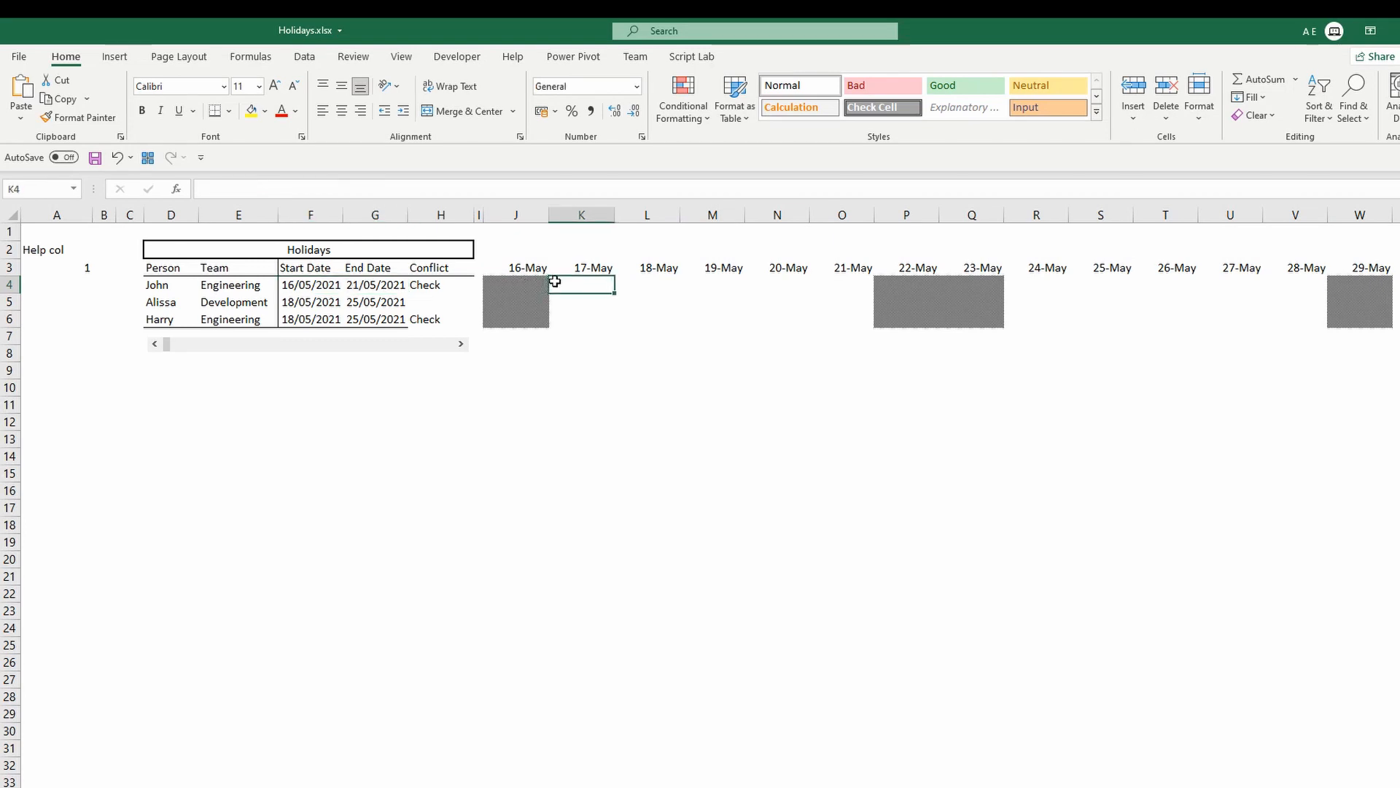
drag(504, 282, 1354, 322)
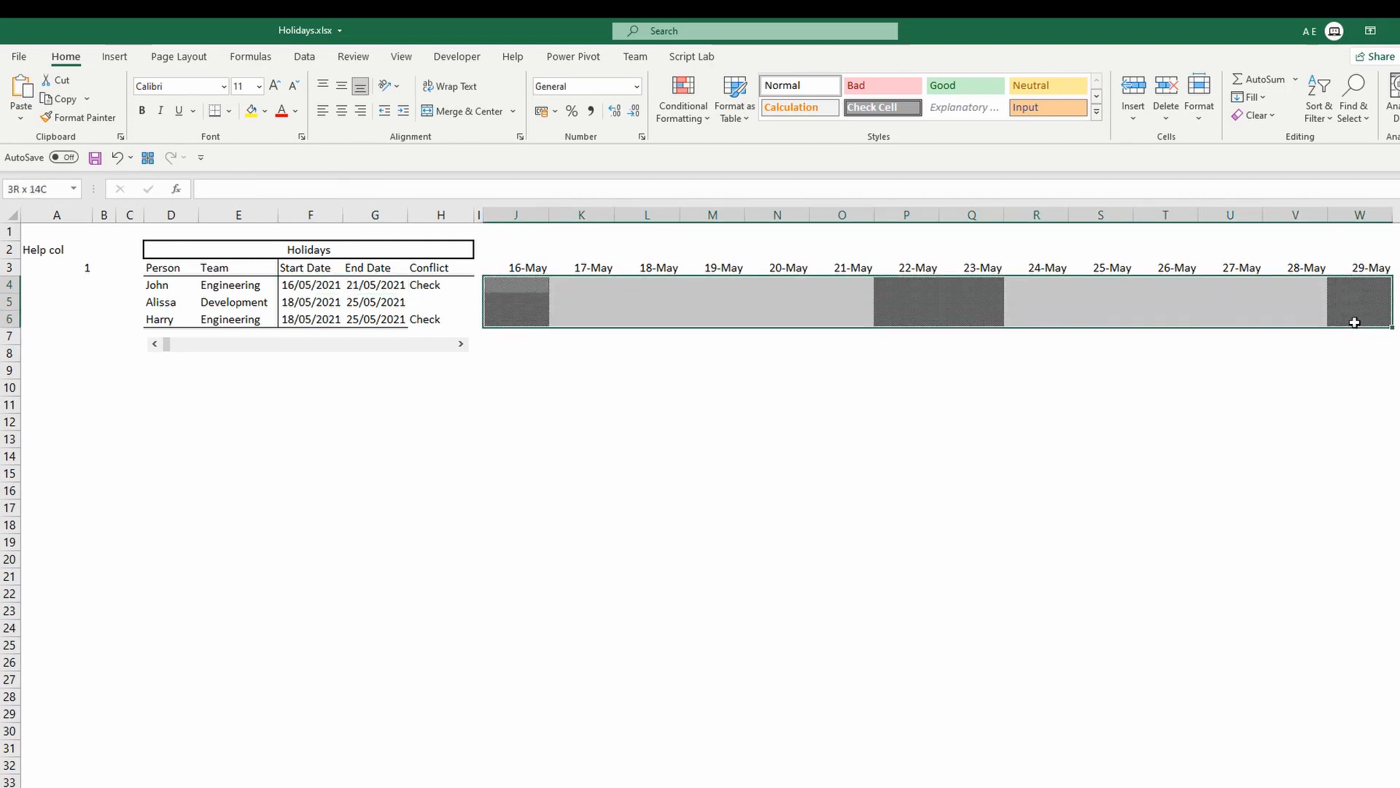
click(688, 117)
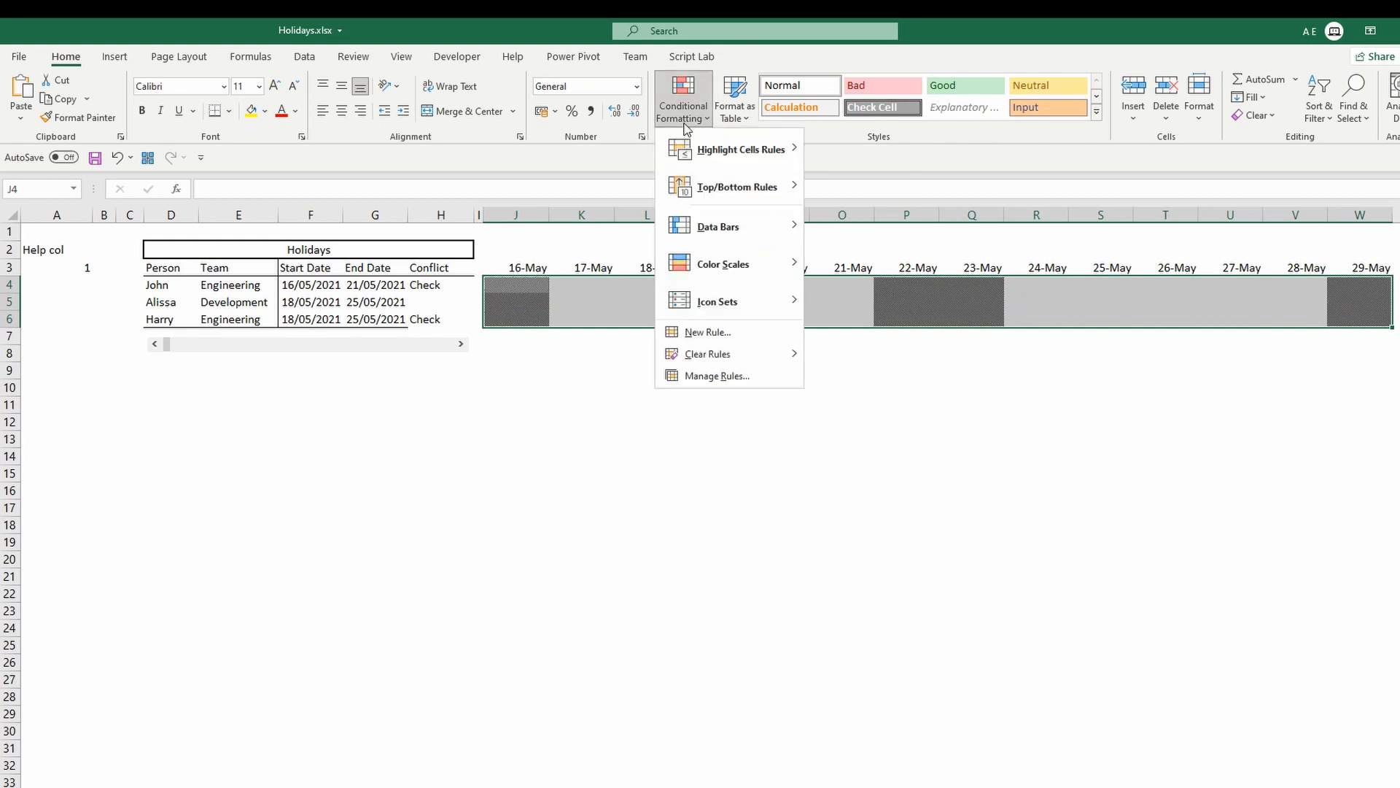
click(723, 375)
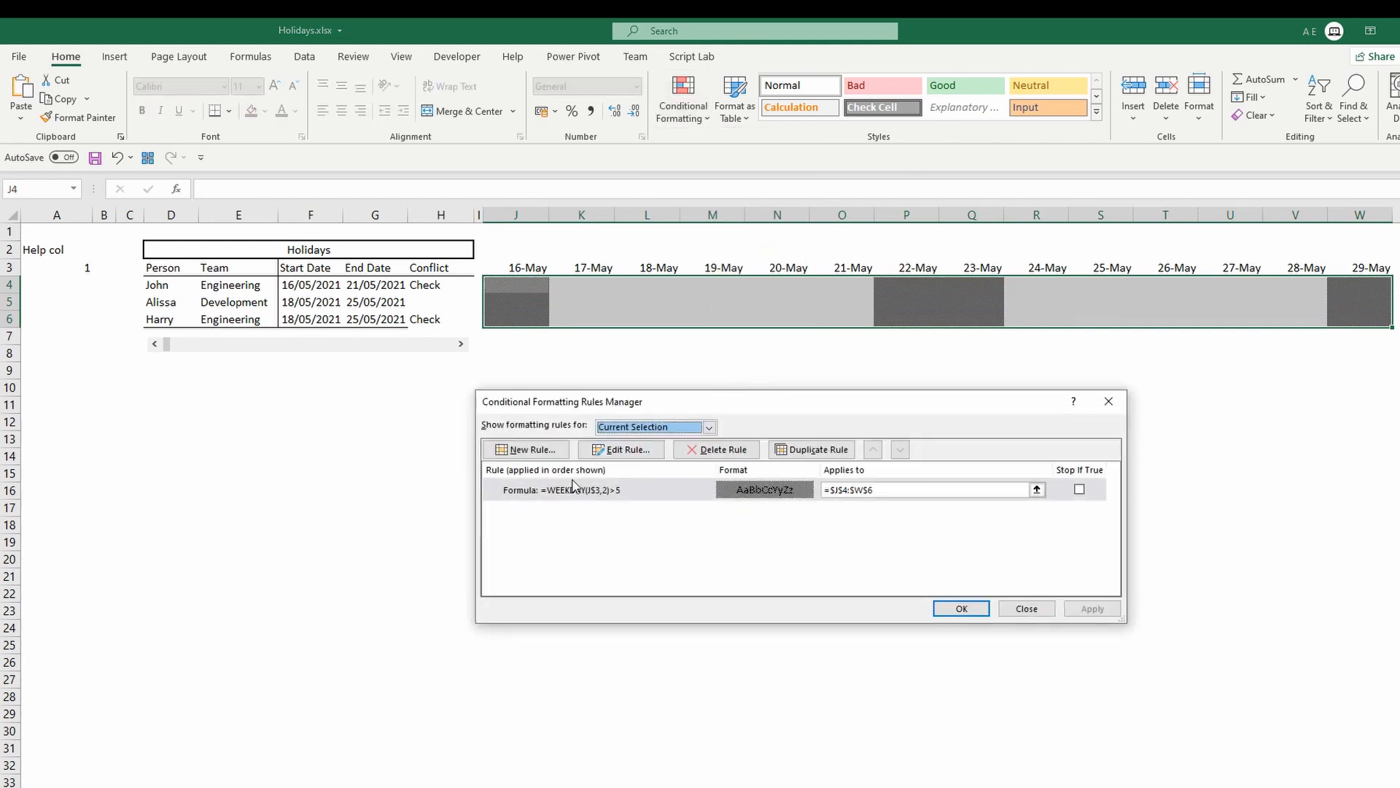
click(529, 450)
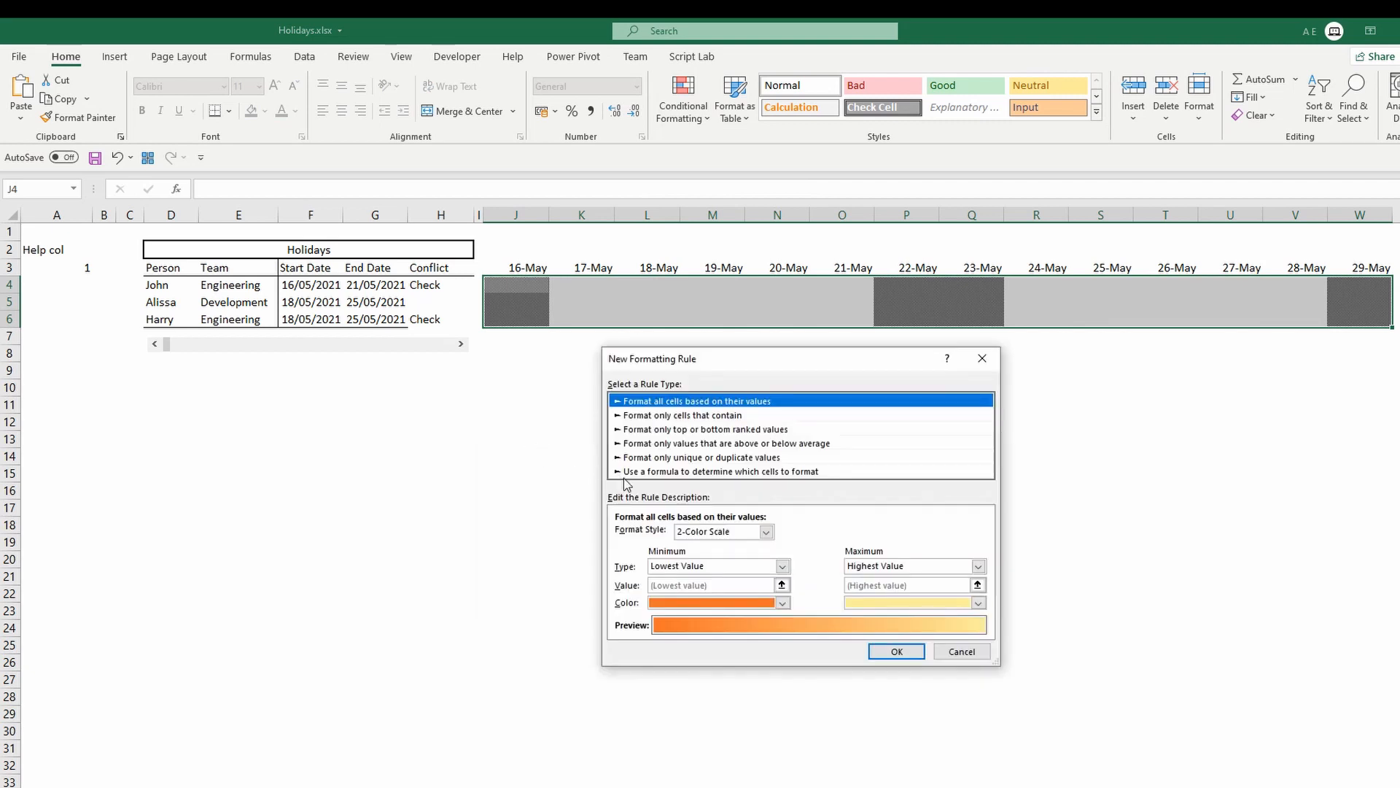
click(667, 472)
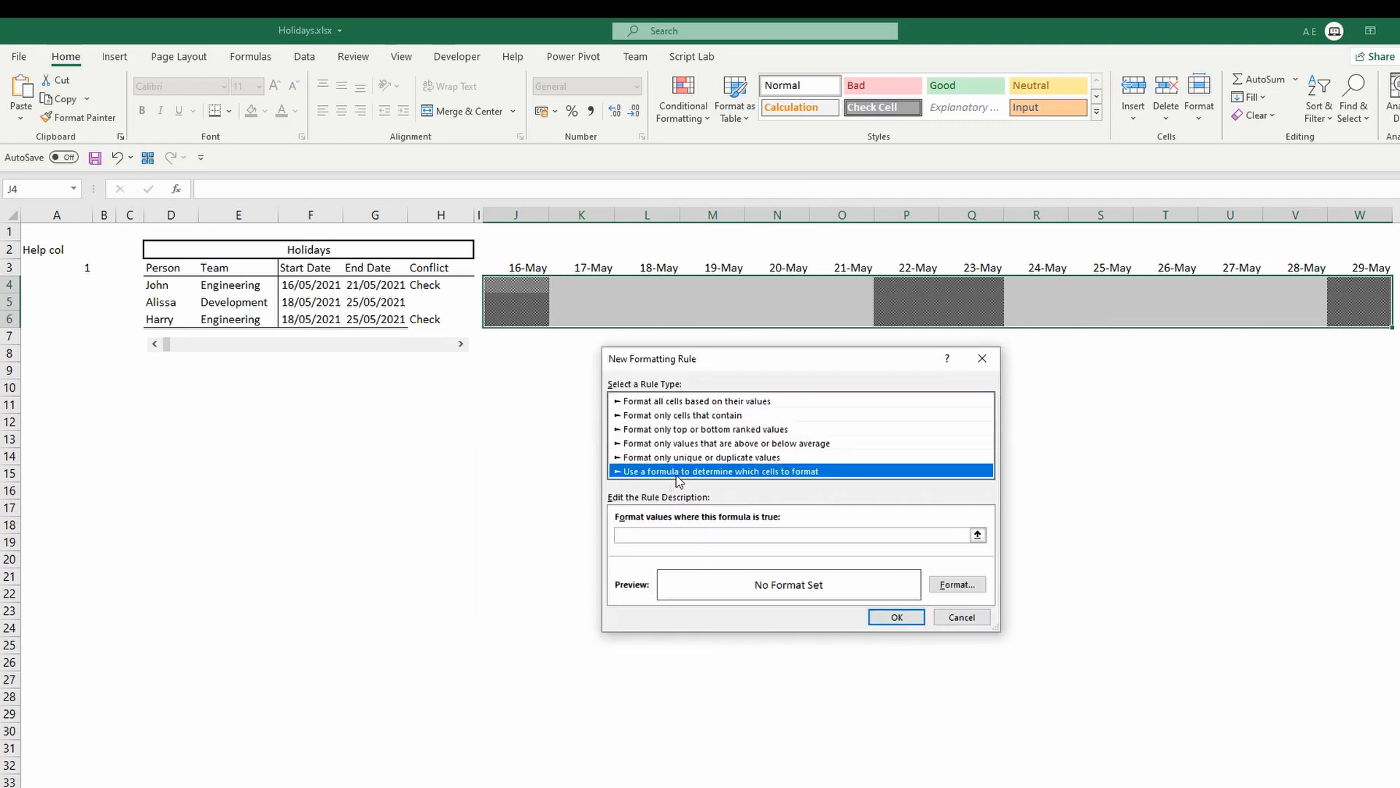
click(676, 536)
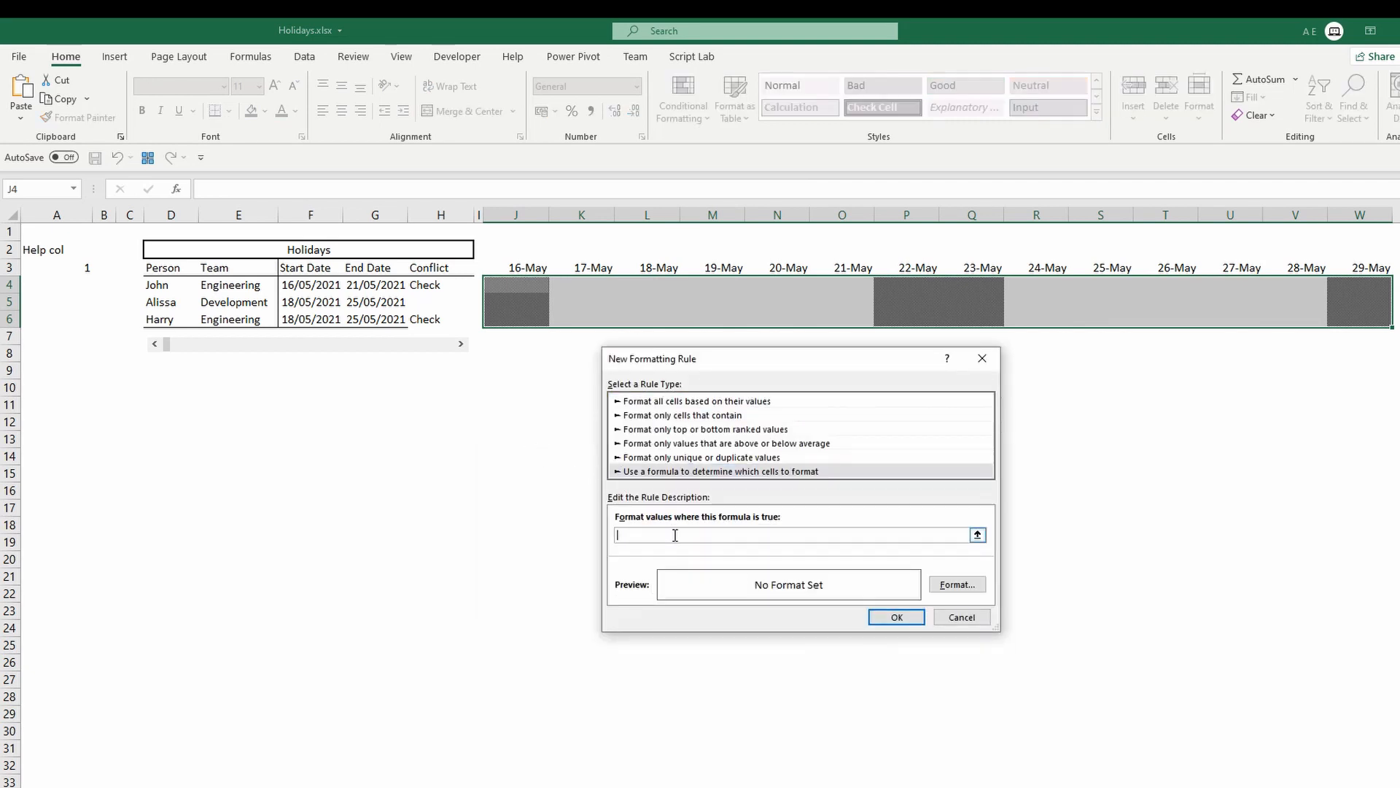
Enter the rule formula =AND(J$3>=$F4,J$3<=$G4,WEEKDAY(J$3,2)<6) to flag each person's weekday holiday days.
text(=AND)
text(()
click(518, 269)
key(F4)
text(>=)
click(311, 285)
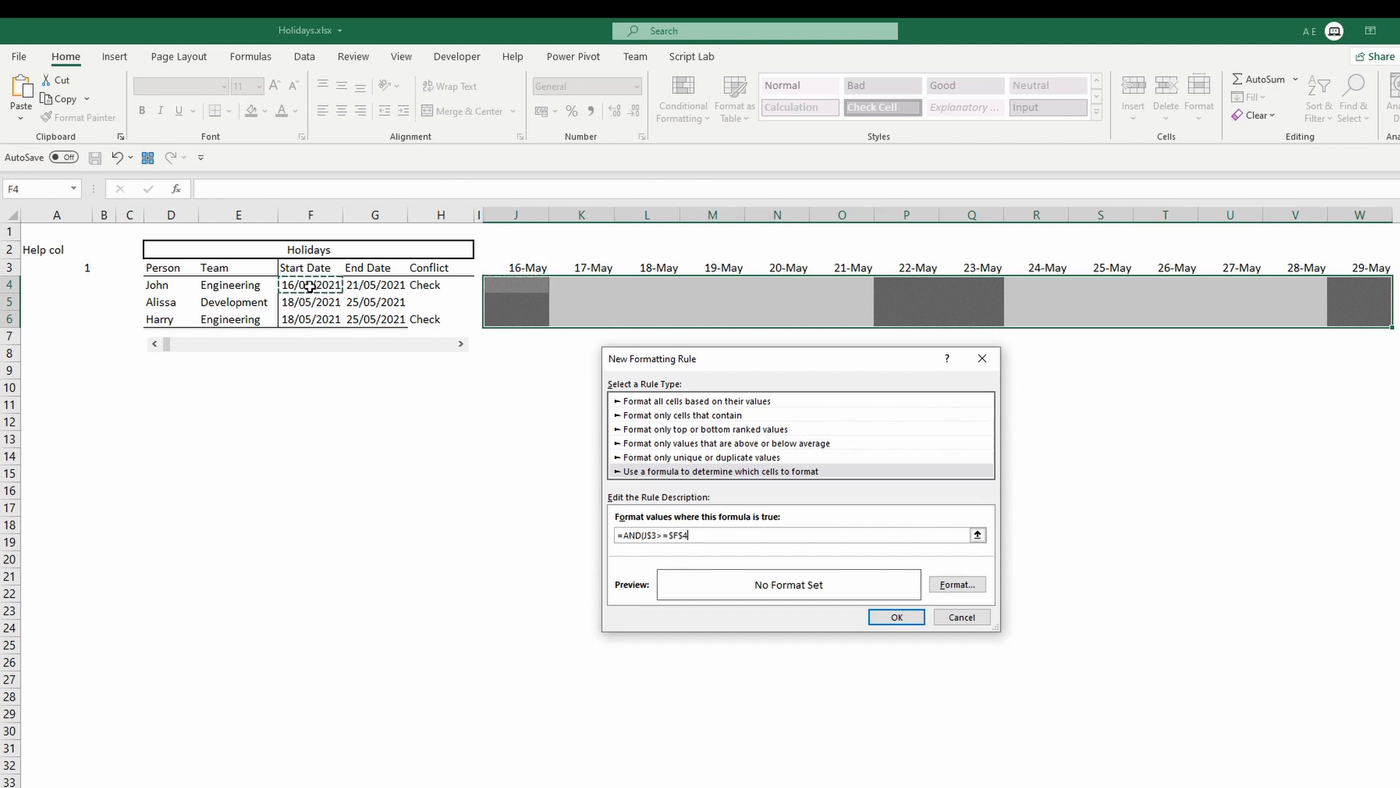
key(F4)
key(F4)
text(,)
click(503, 267)
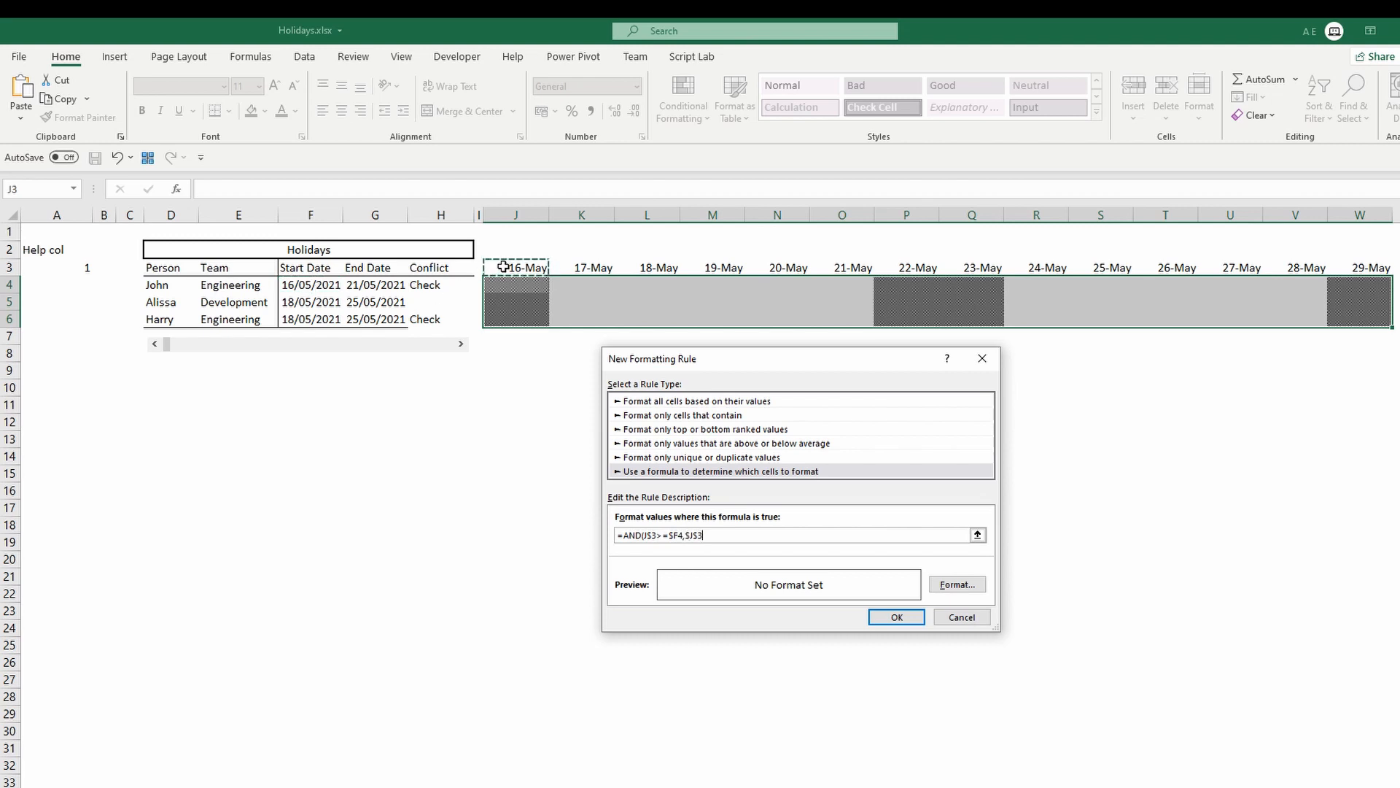
key(F4)
text(<=)
click(368, 285)
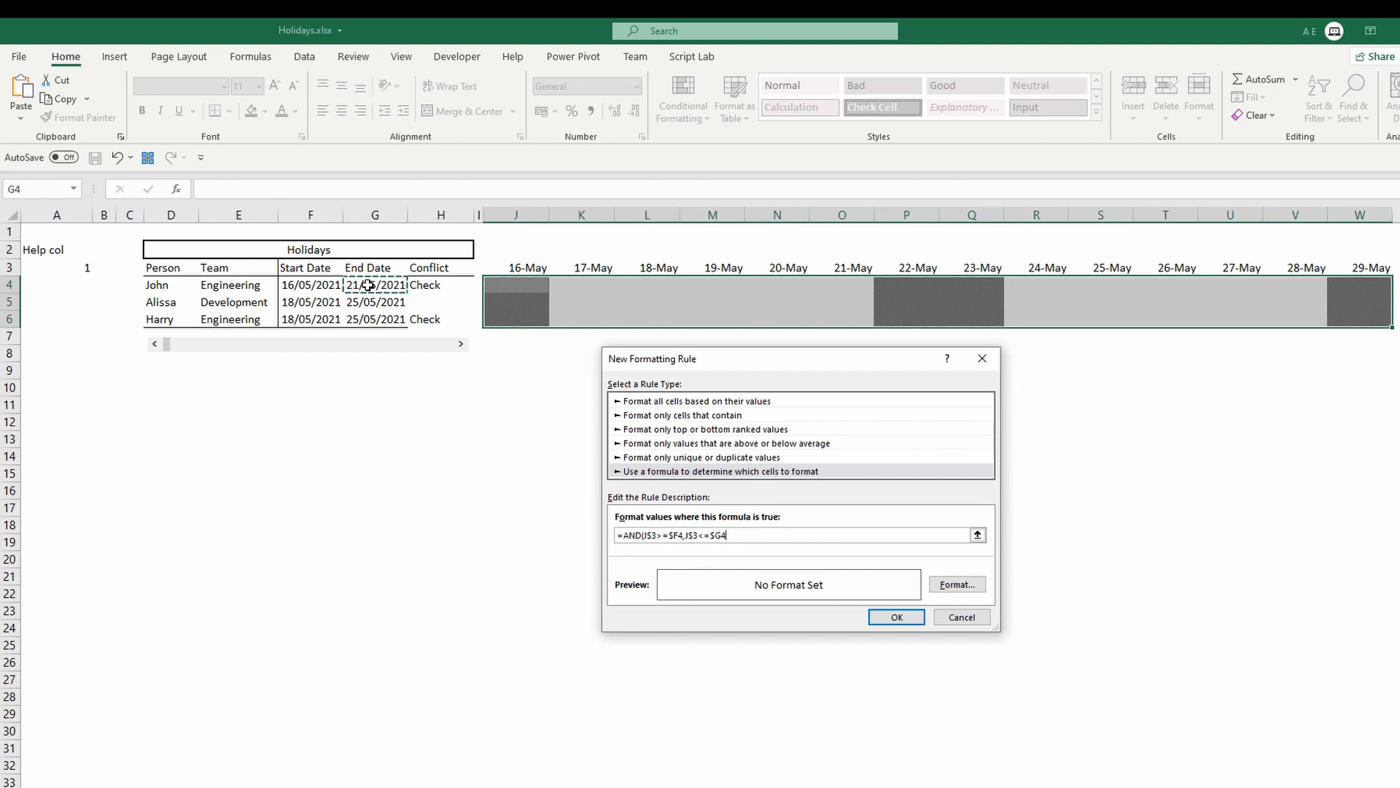
text(,WEEKDAY()
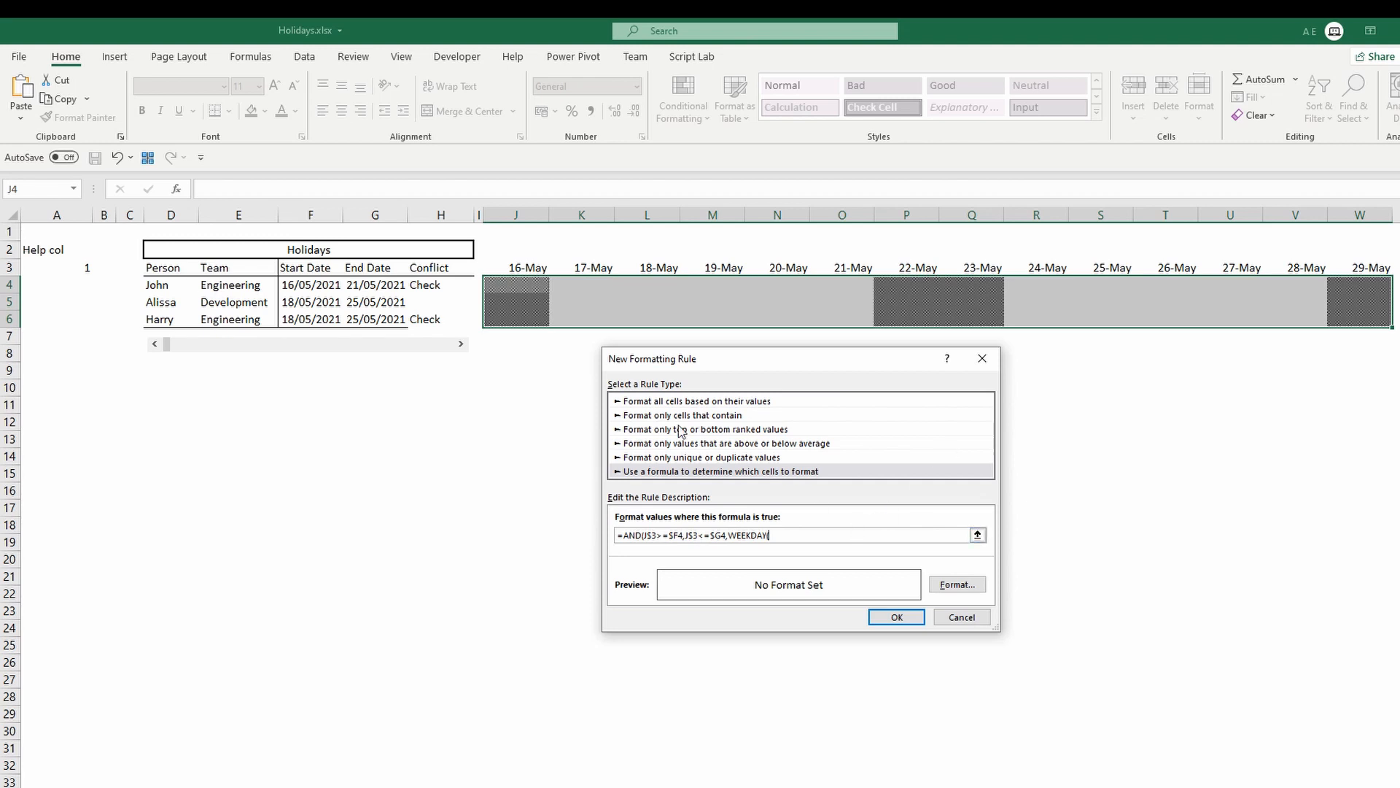
click(512, 267)
key(F4)
text(,2)<6)
Open the rule's format settings and give the cells white border lines.
click(957, 584)
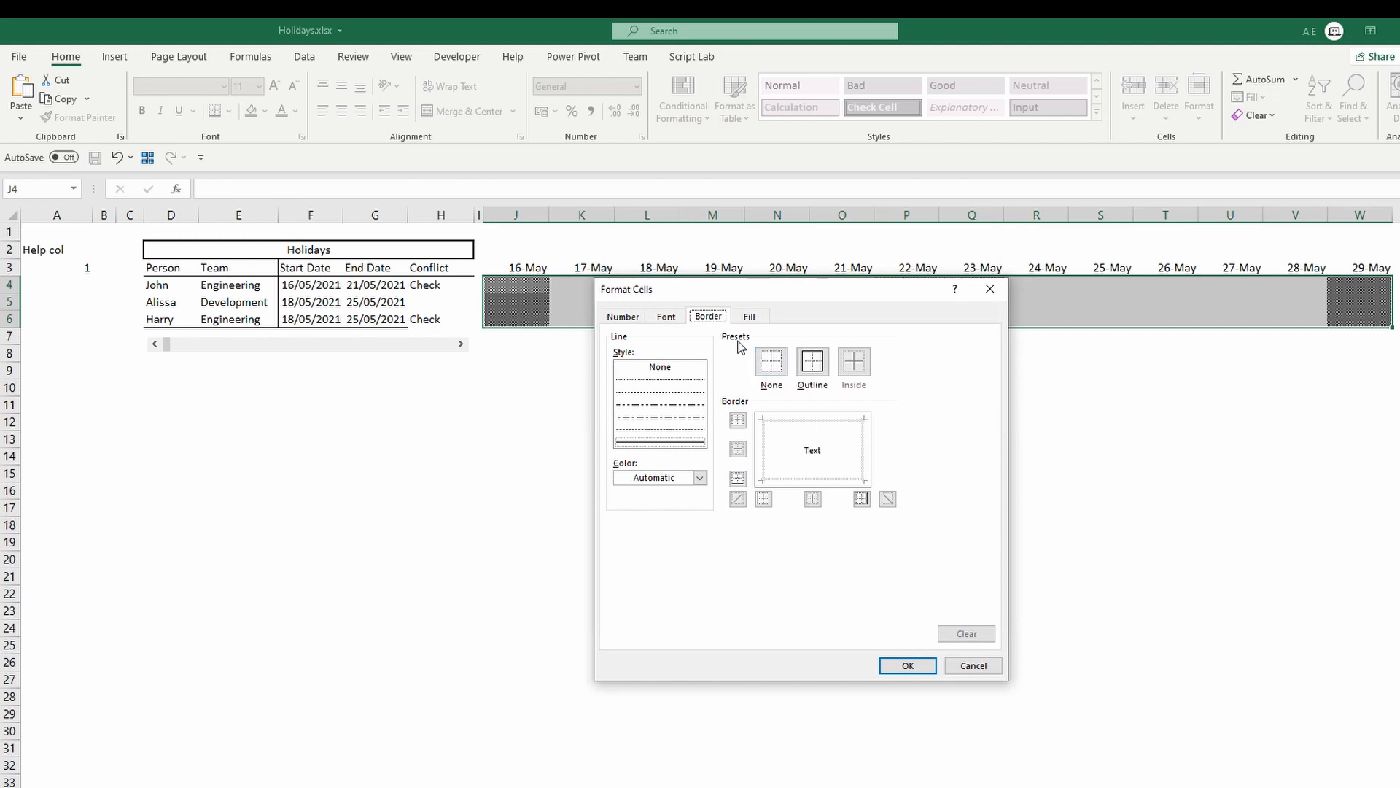
click(700, 478)
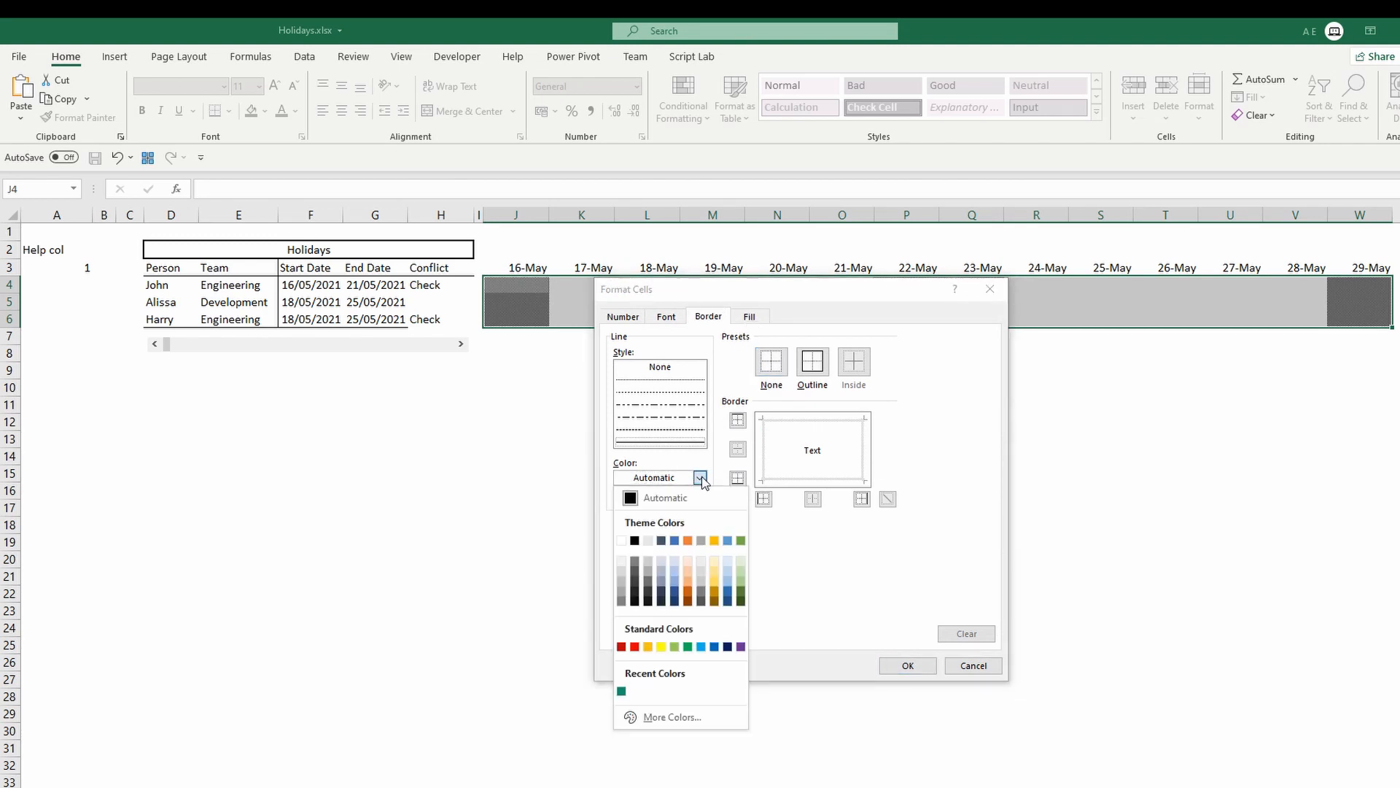
click(623, 540)
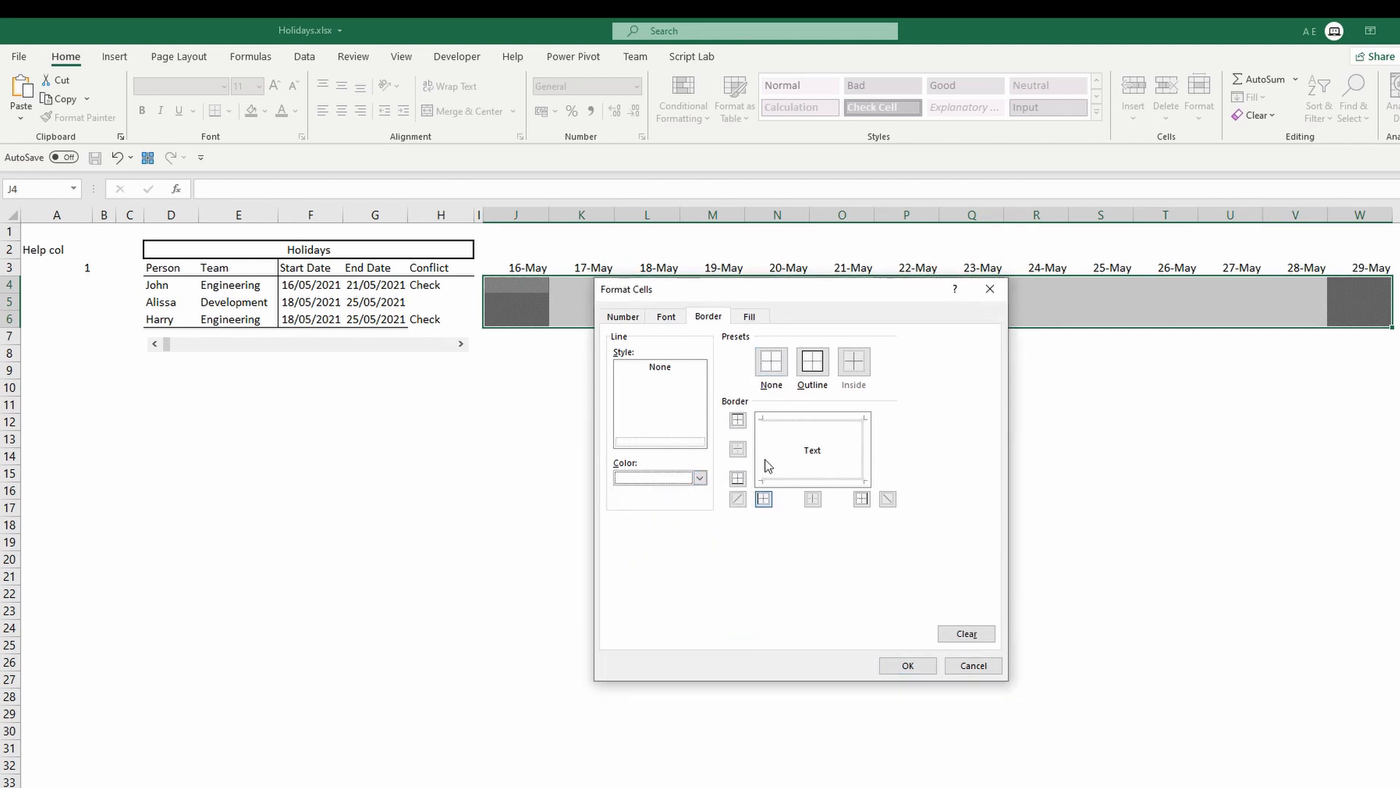
click(821, 478)
click(862, 458)
click(849, 420)
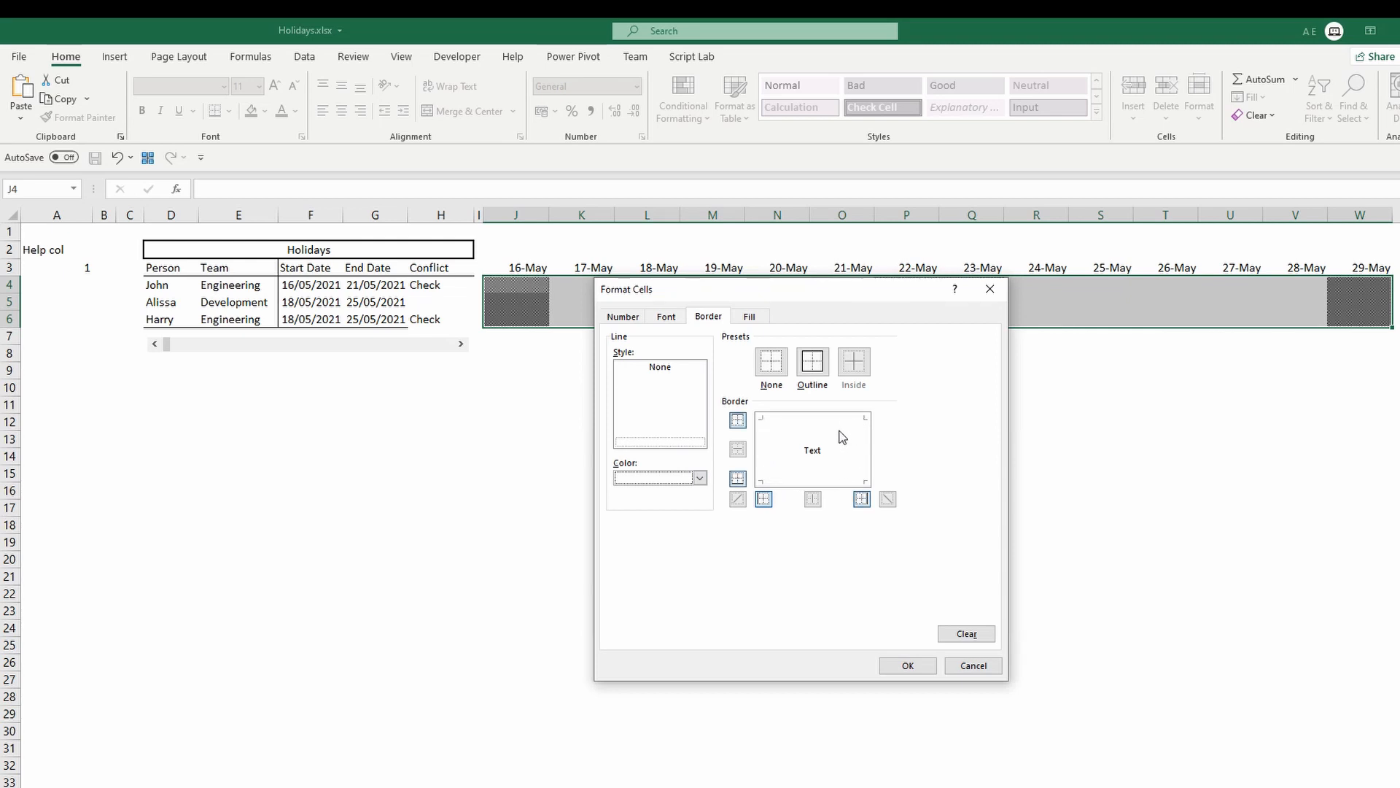
click(764, 500)
Set the rule's fill to a custom RGB colour 19, 145, 121, confirm the rule and apply it.
click(749, 316)
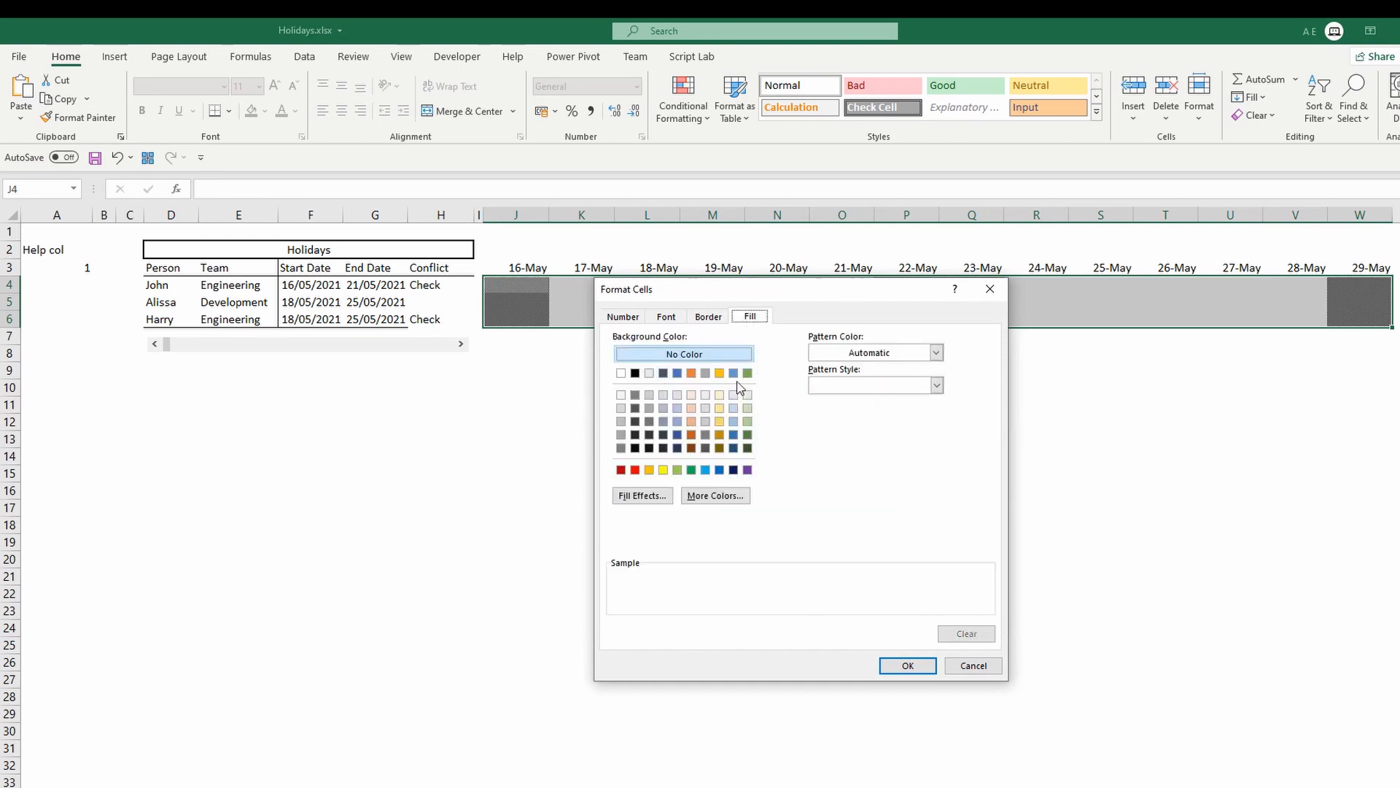
click(724, 498)
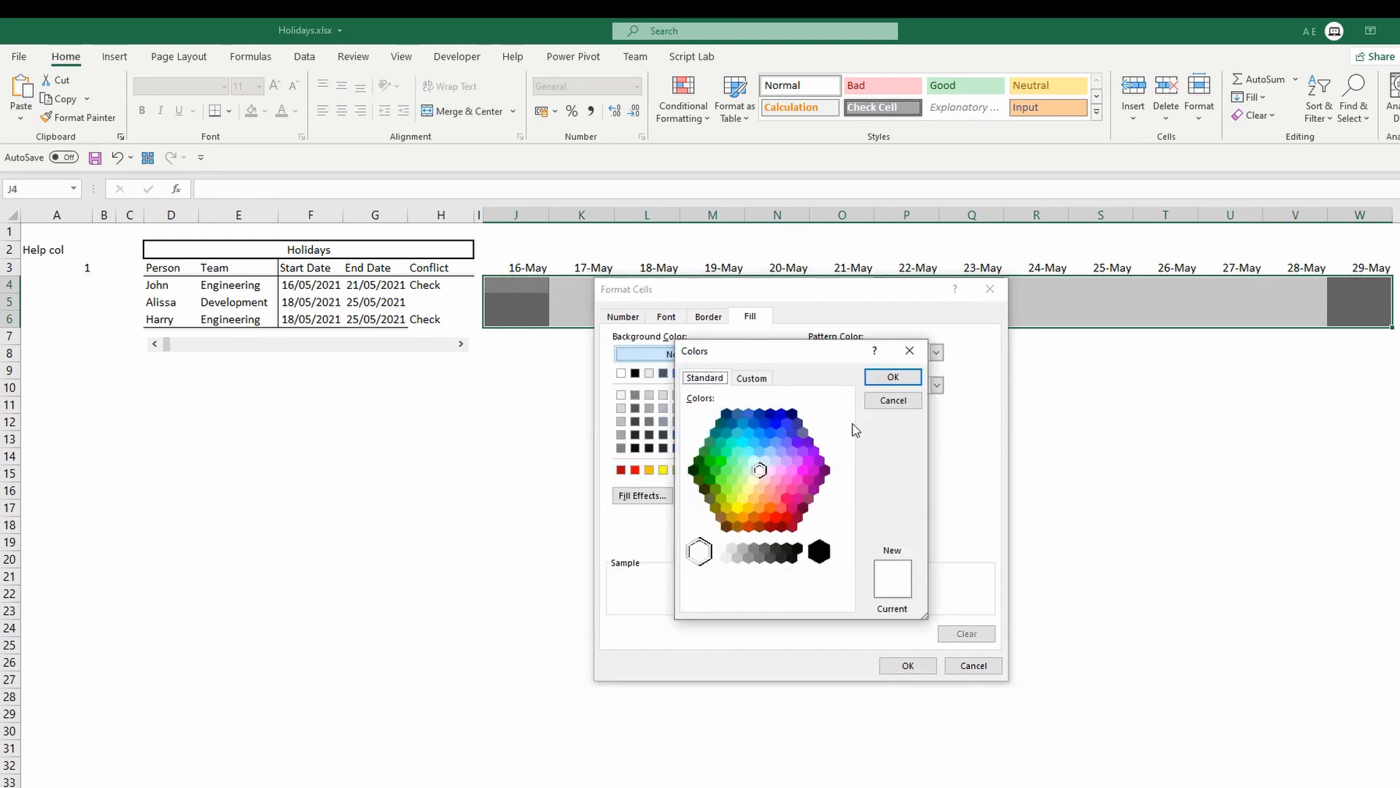
click(752, 378)
double_click(759, 546)
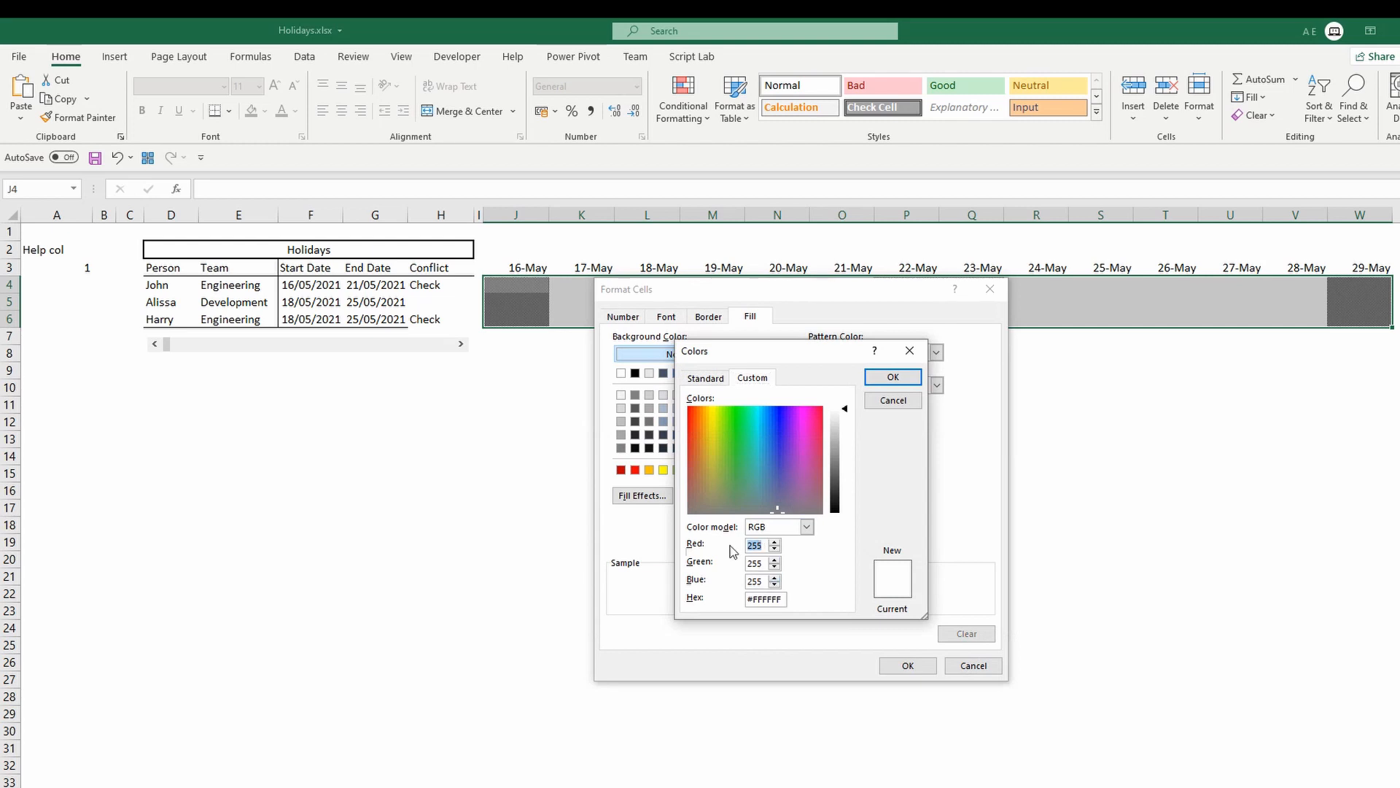
text(19)
key(Tab)
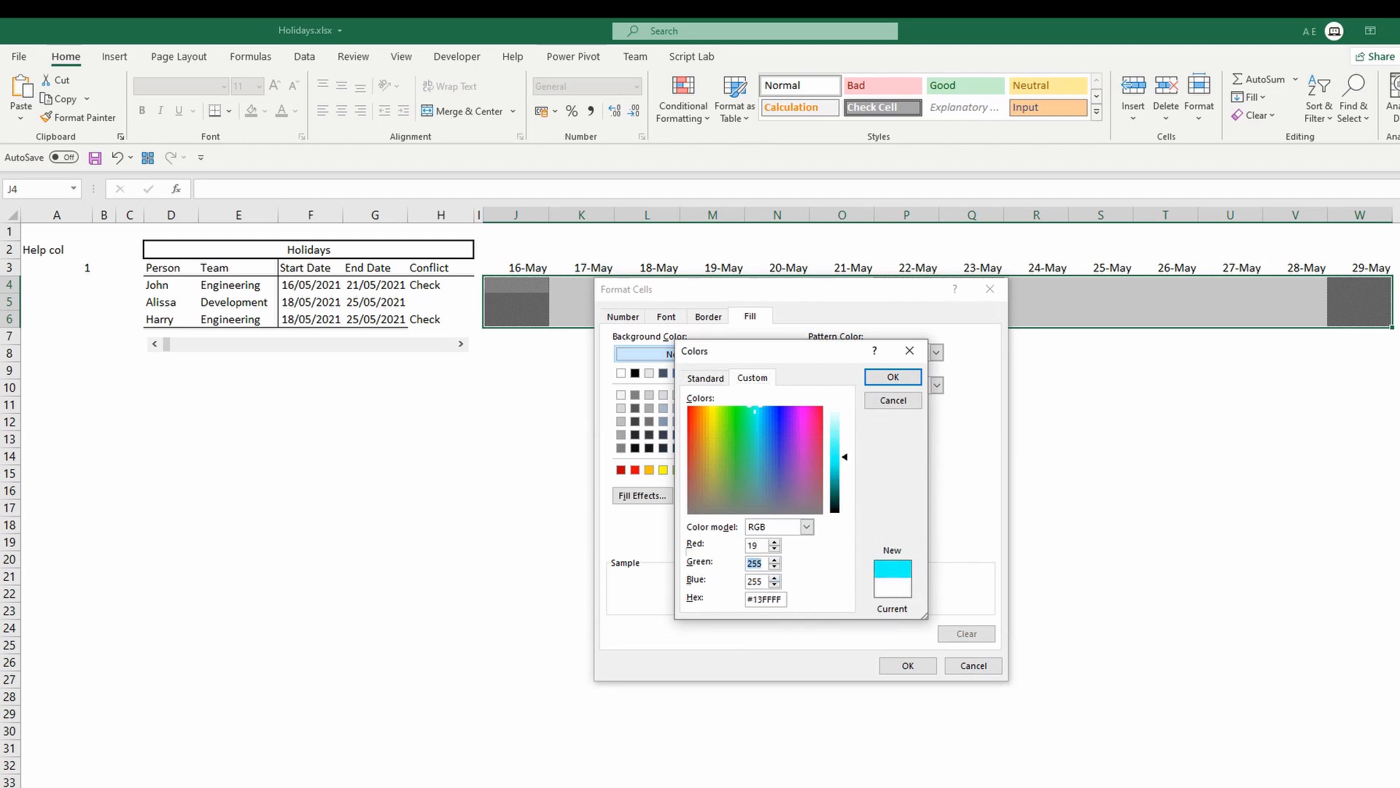
text(145)
key(Tab)
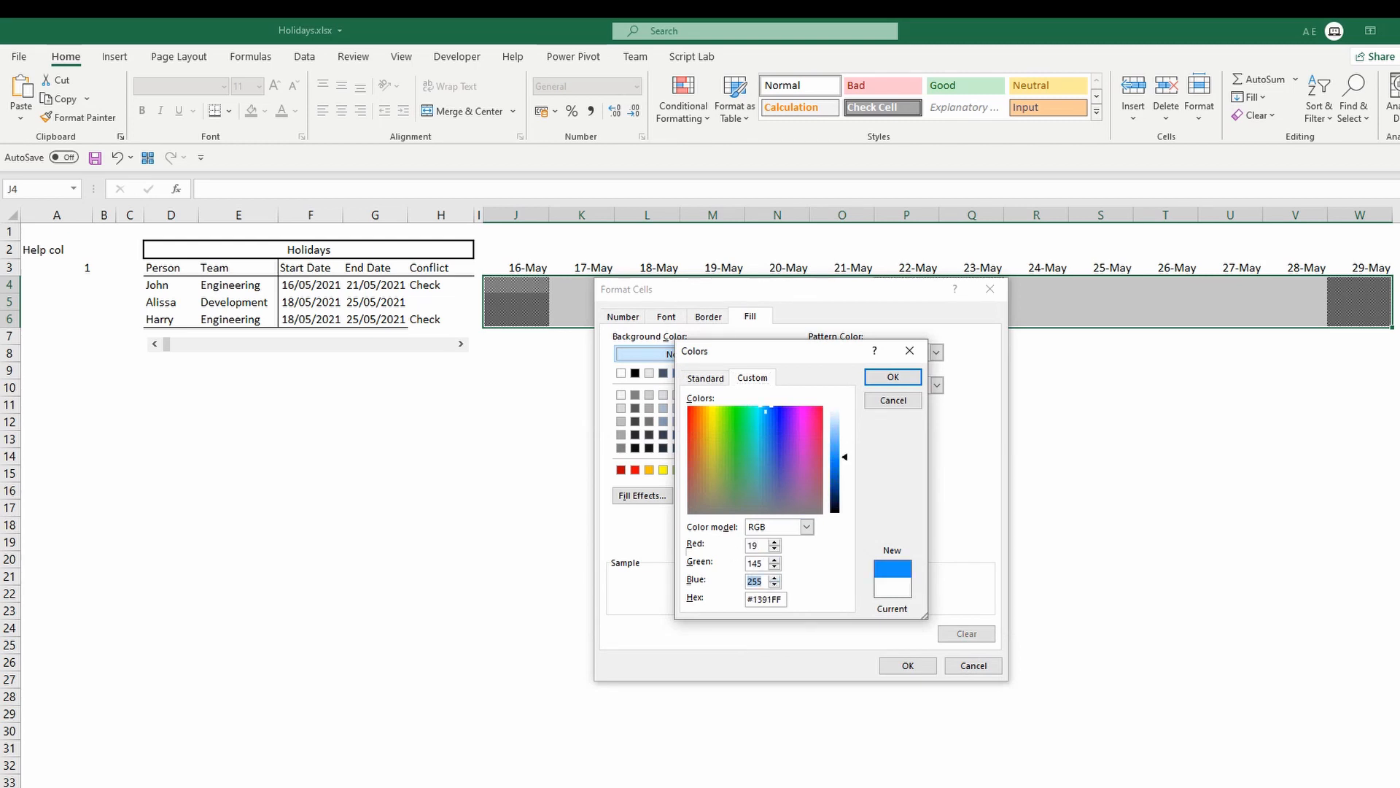
text(121)
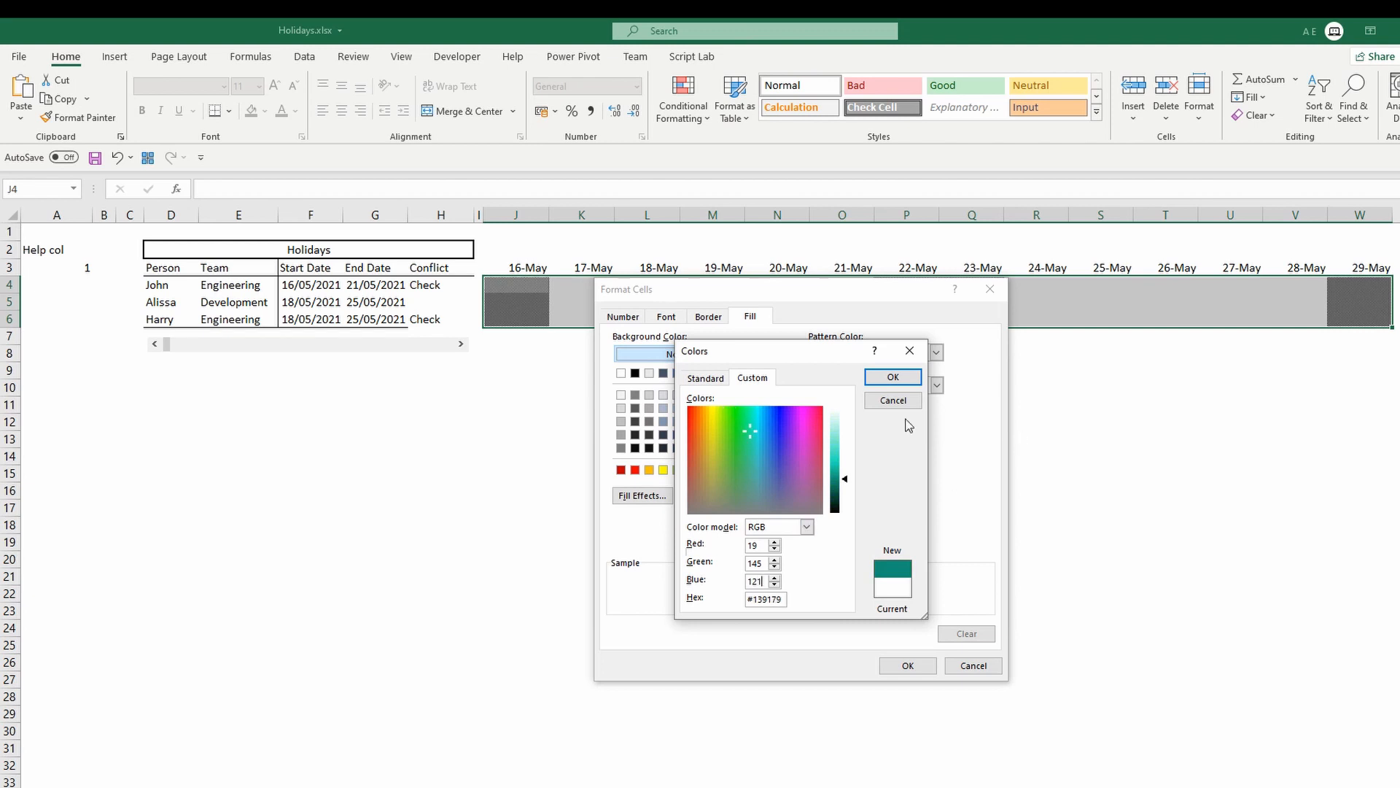
click(891, 376)
click(909, 666)
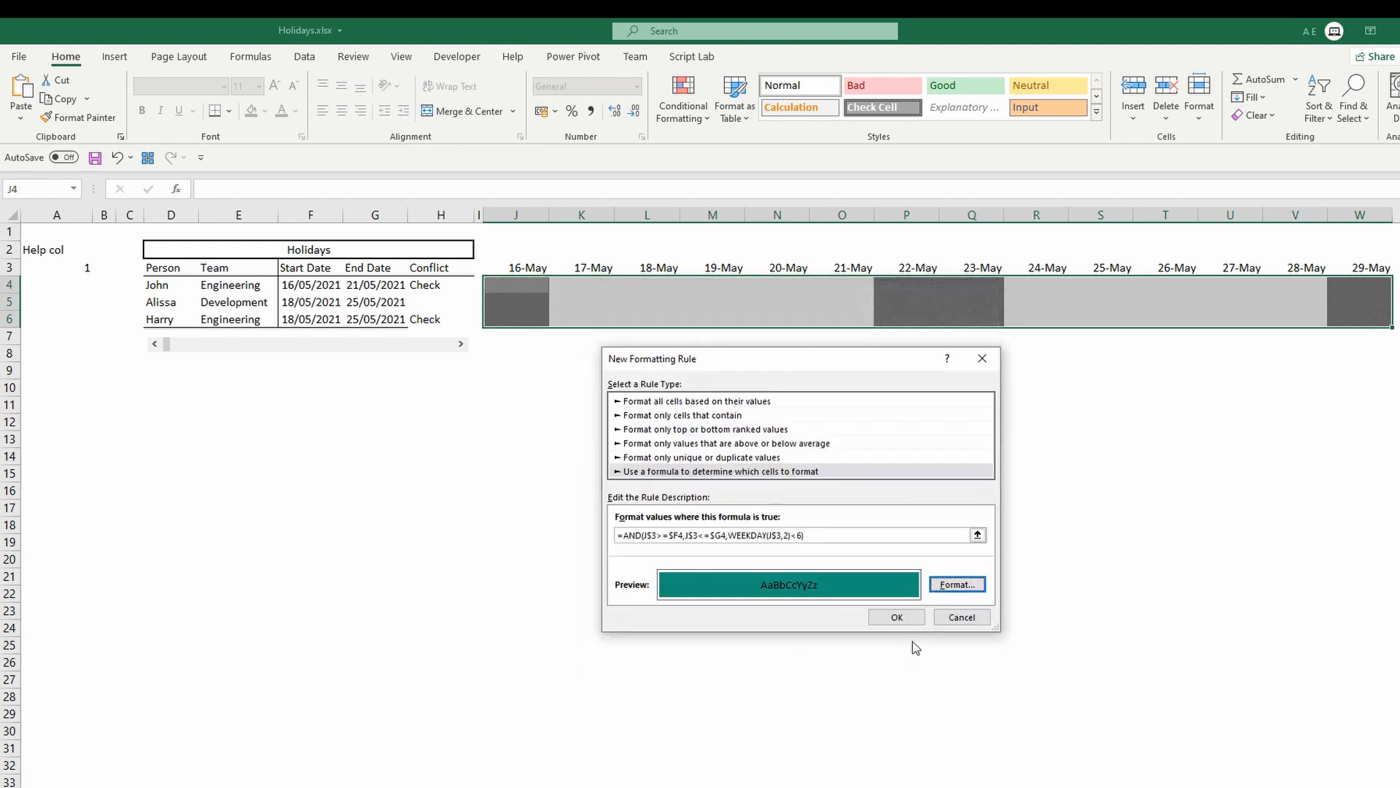
click(911, 620)
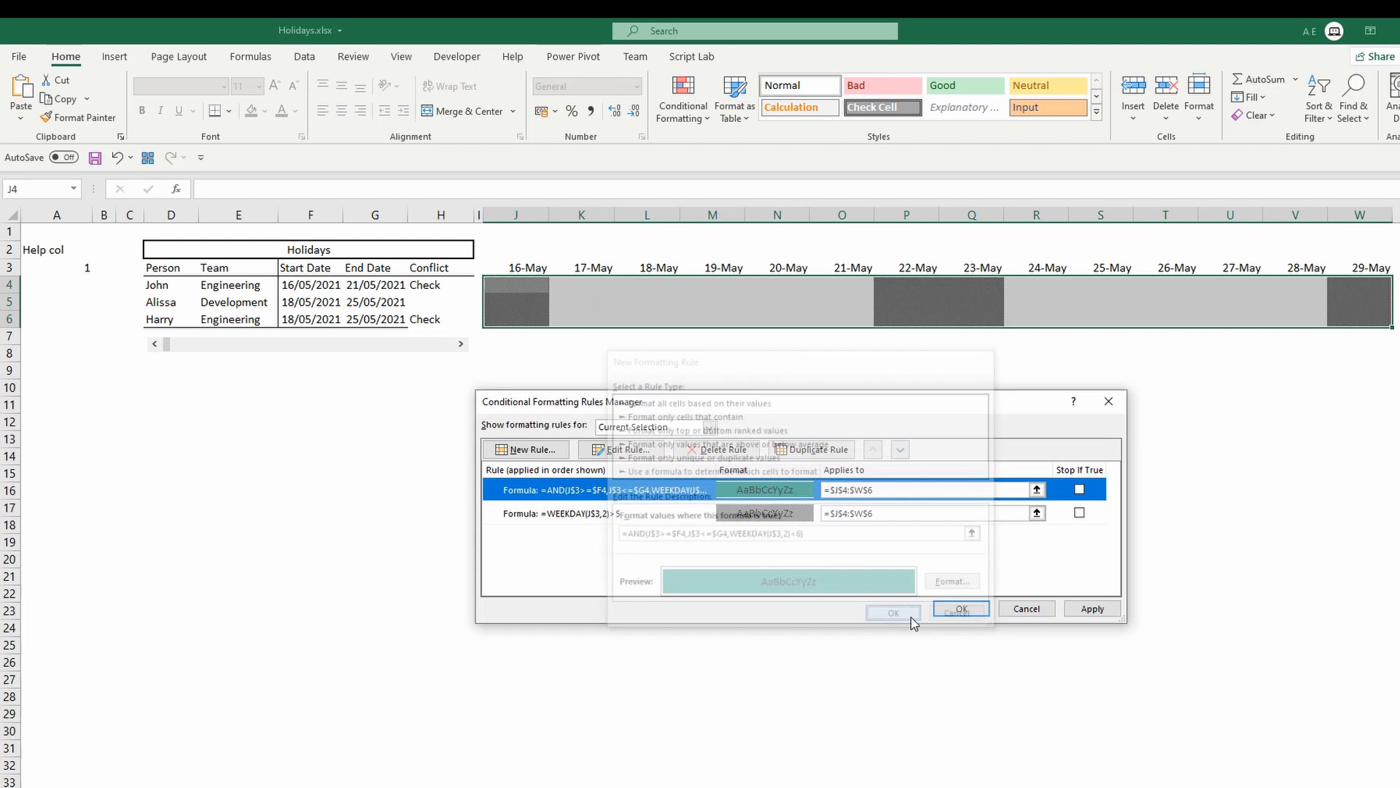
click(1092, 608)
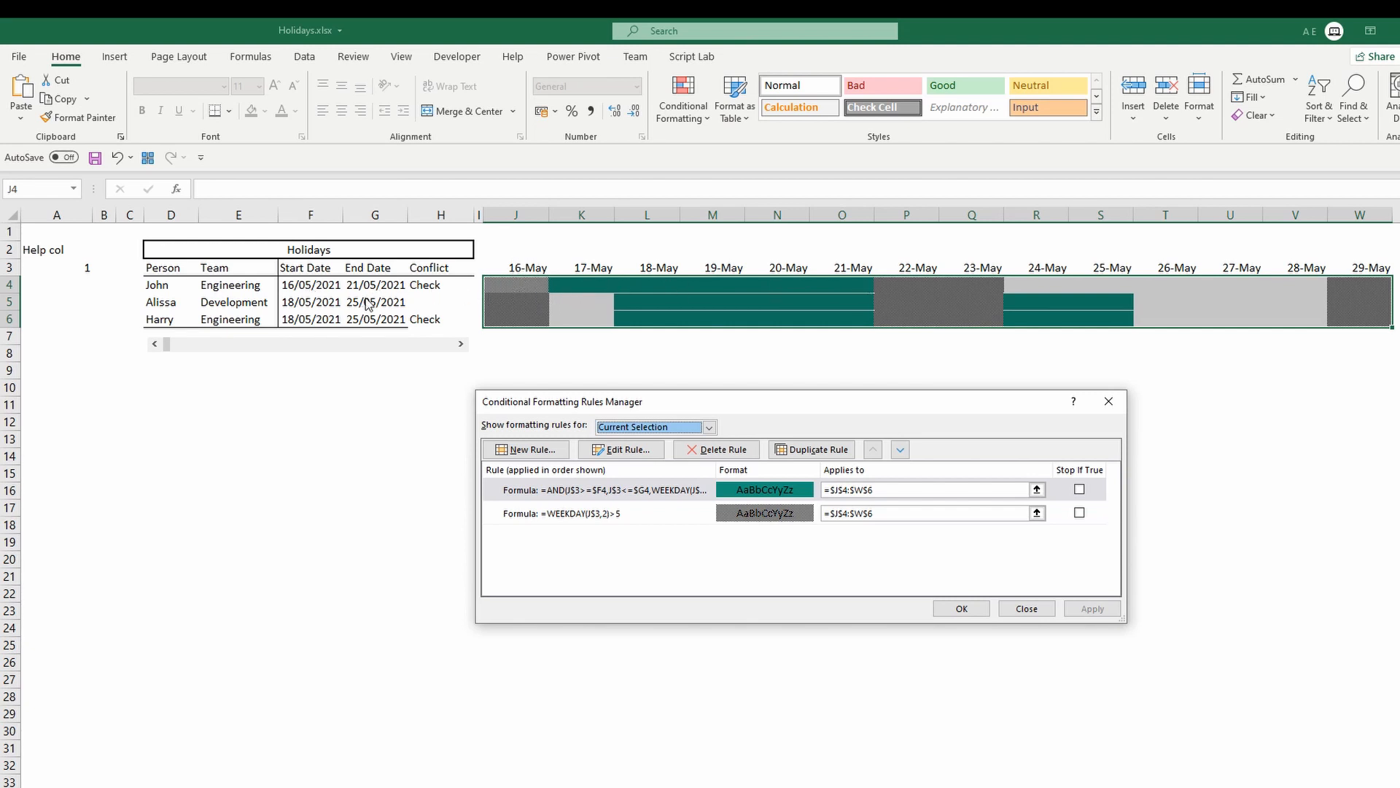
Duplicate the holiday rule and extend its formula with the condition $H4<>"" for conflicting holidays.
click(766, 492)
drag(875, 402, 806, 359)
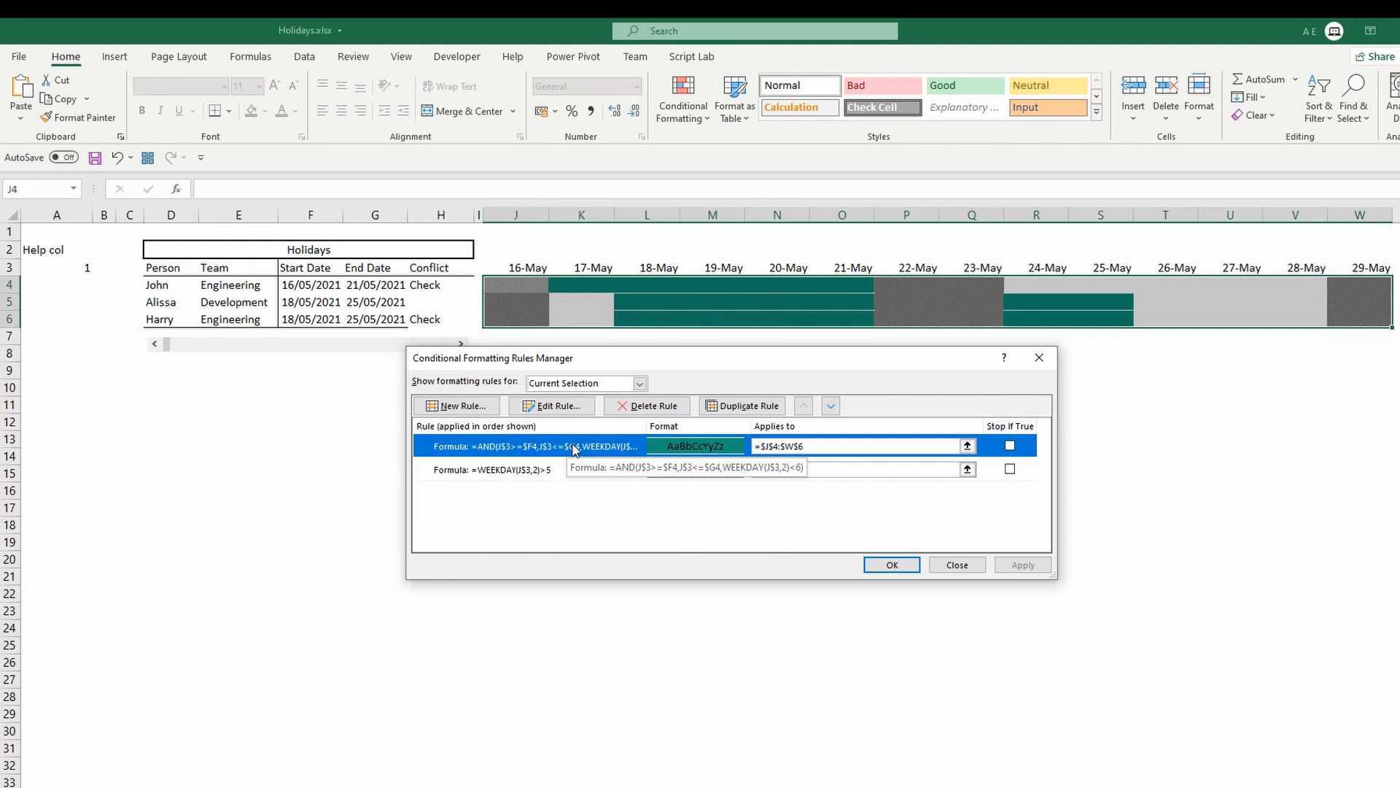
click(727, 409)
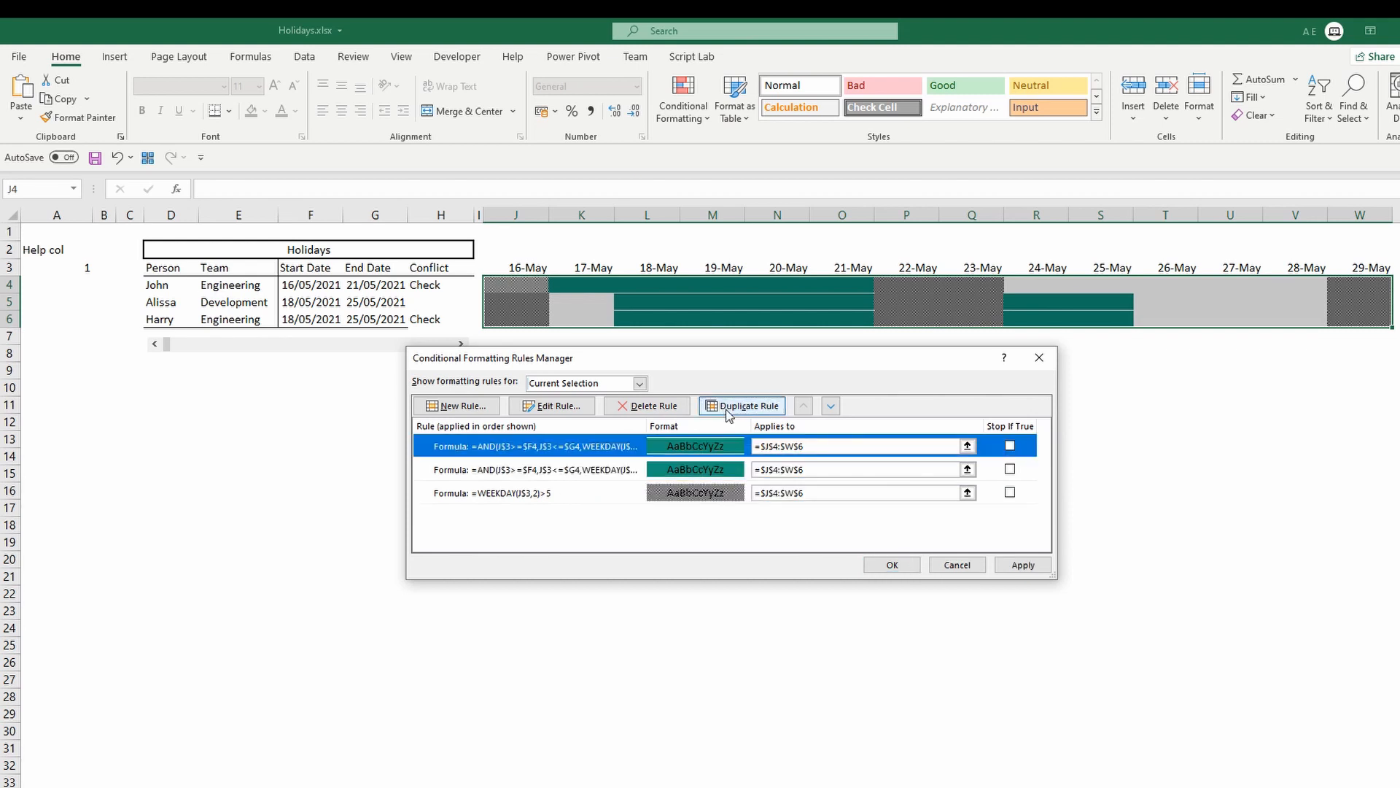
click(576, 408)
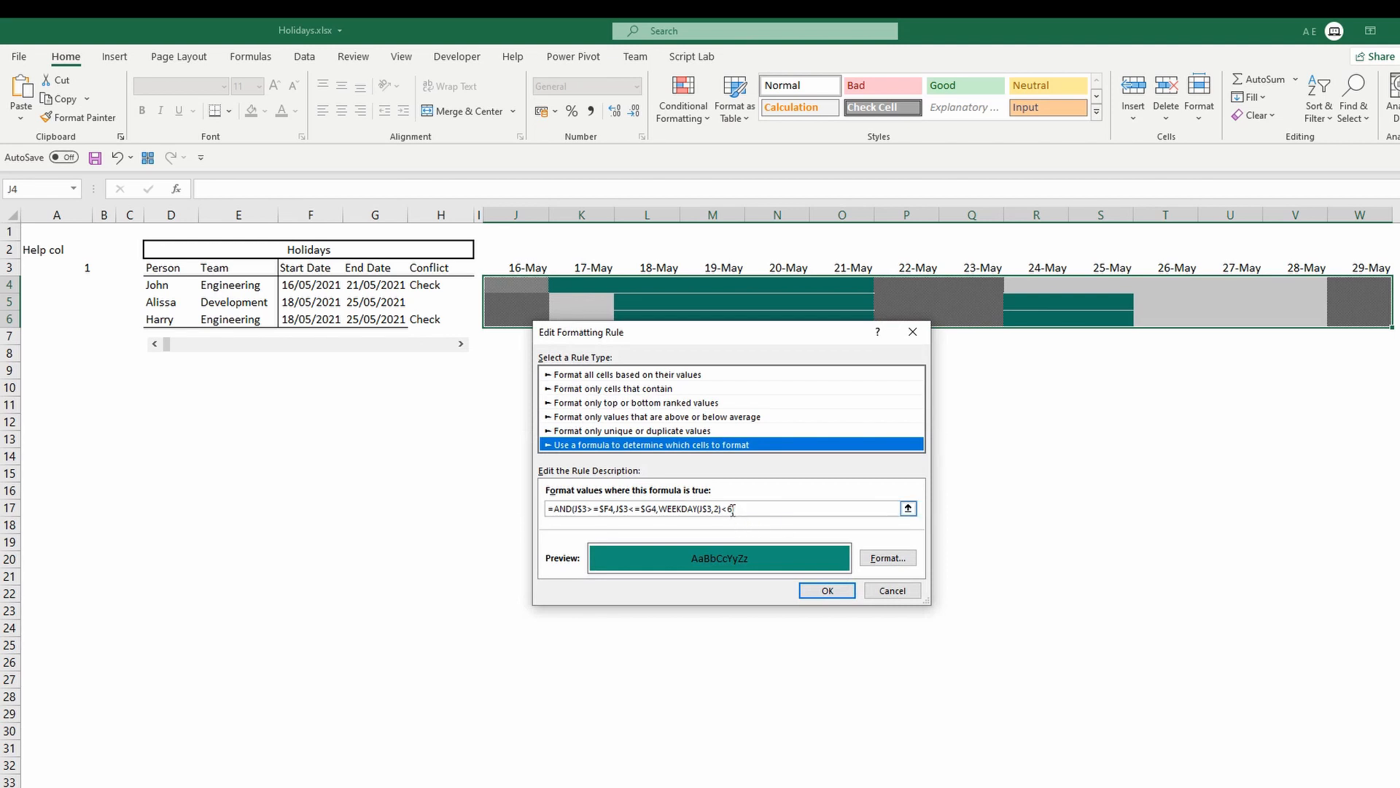
click(733, 511)
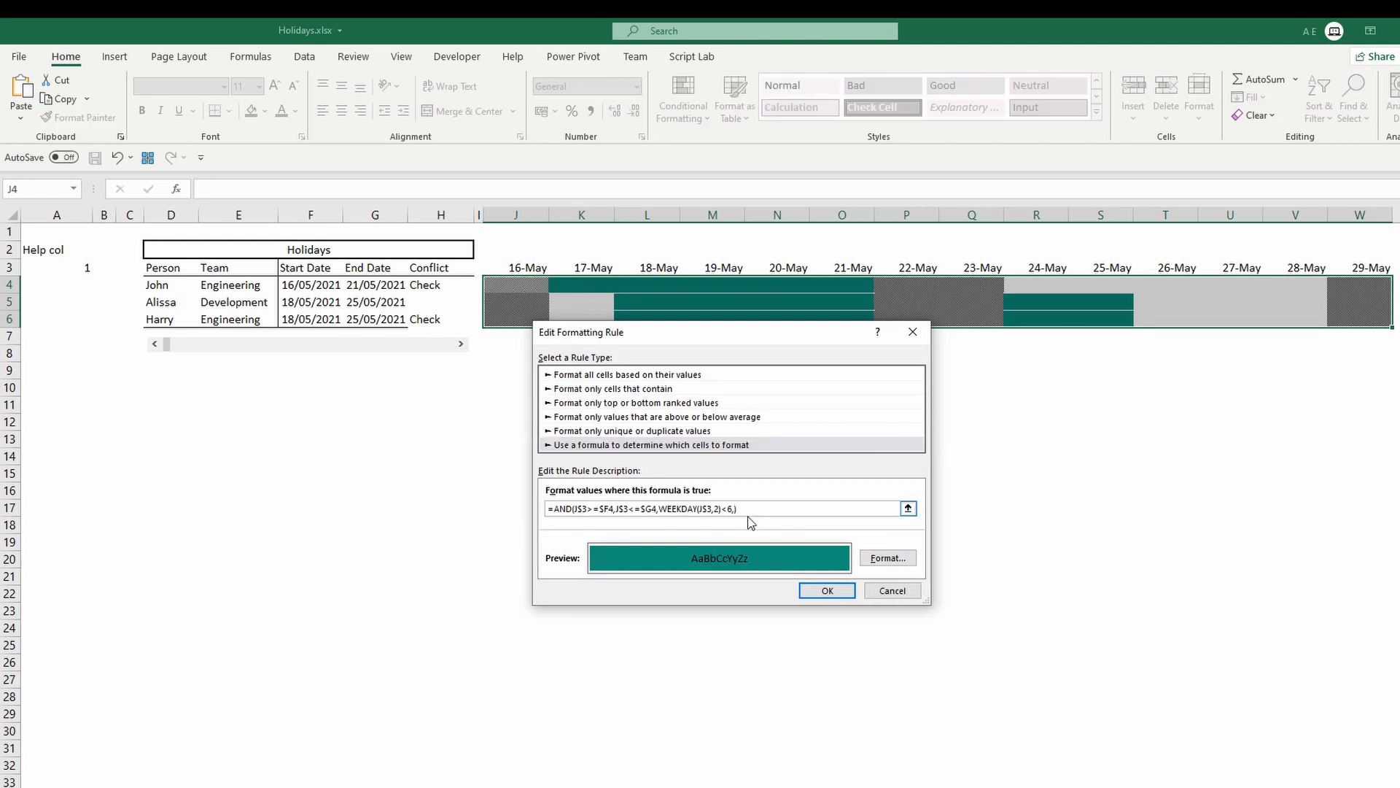
text(,)
click(438, 286)
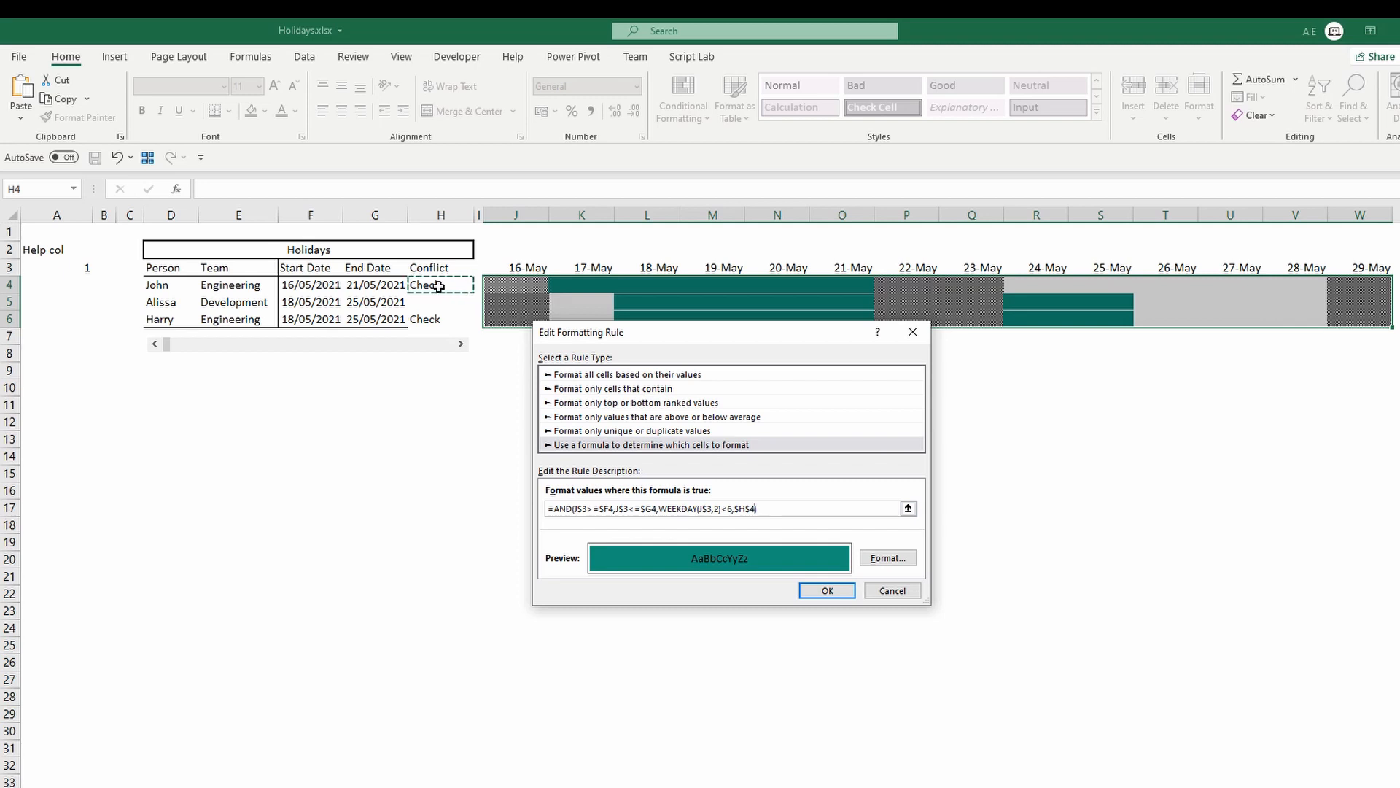
key(F4)
key(F4)
text())
key(BackSpace)
text(<>")
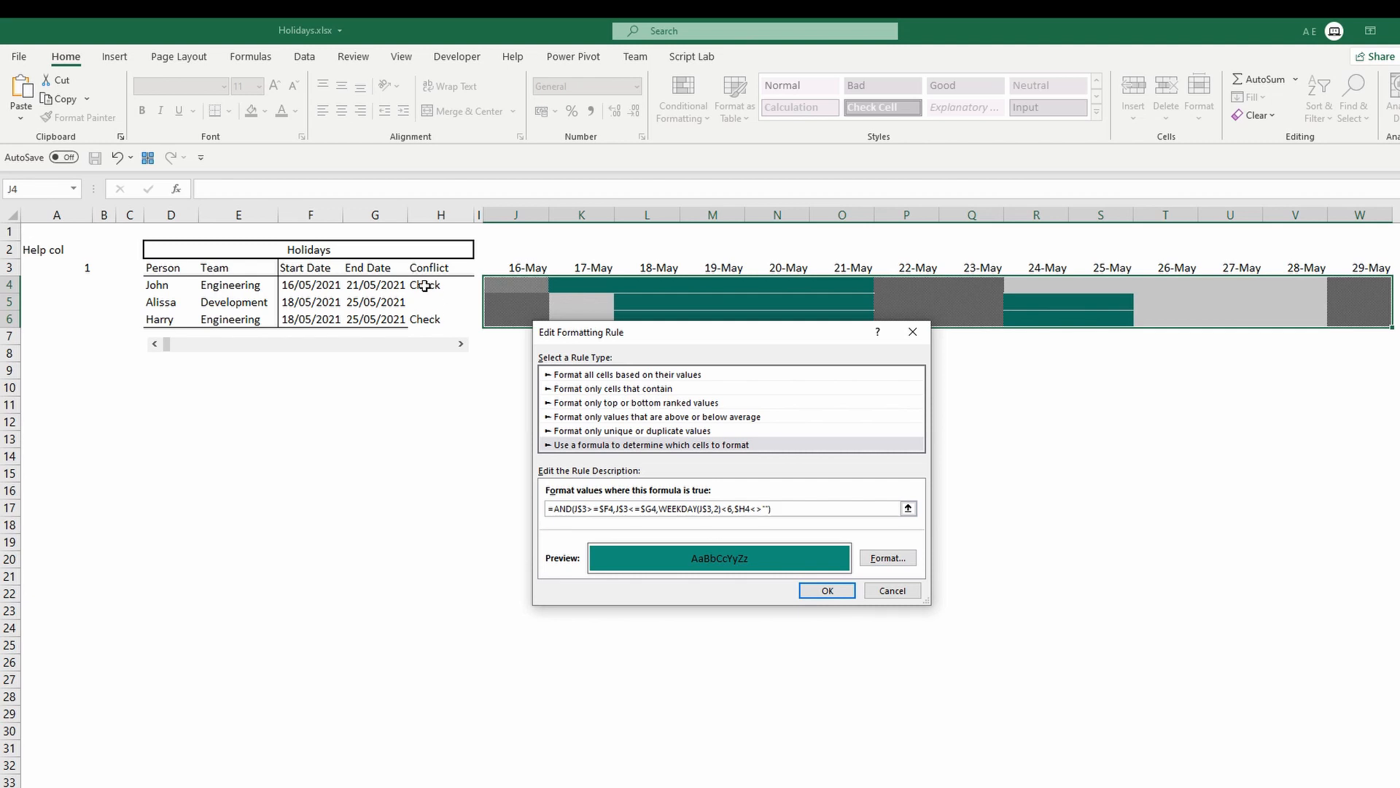
Give the duplicated conflict rule a red fill, then apply and close the rules manager.
click(886, 558)
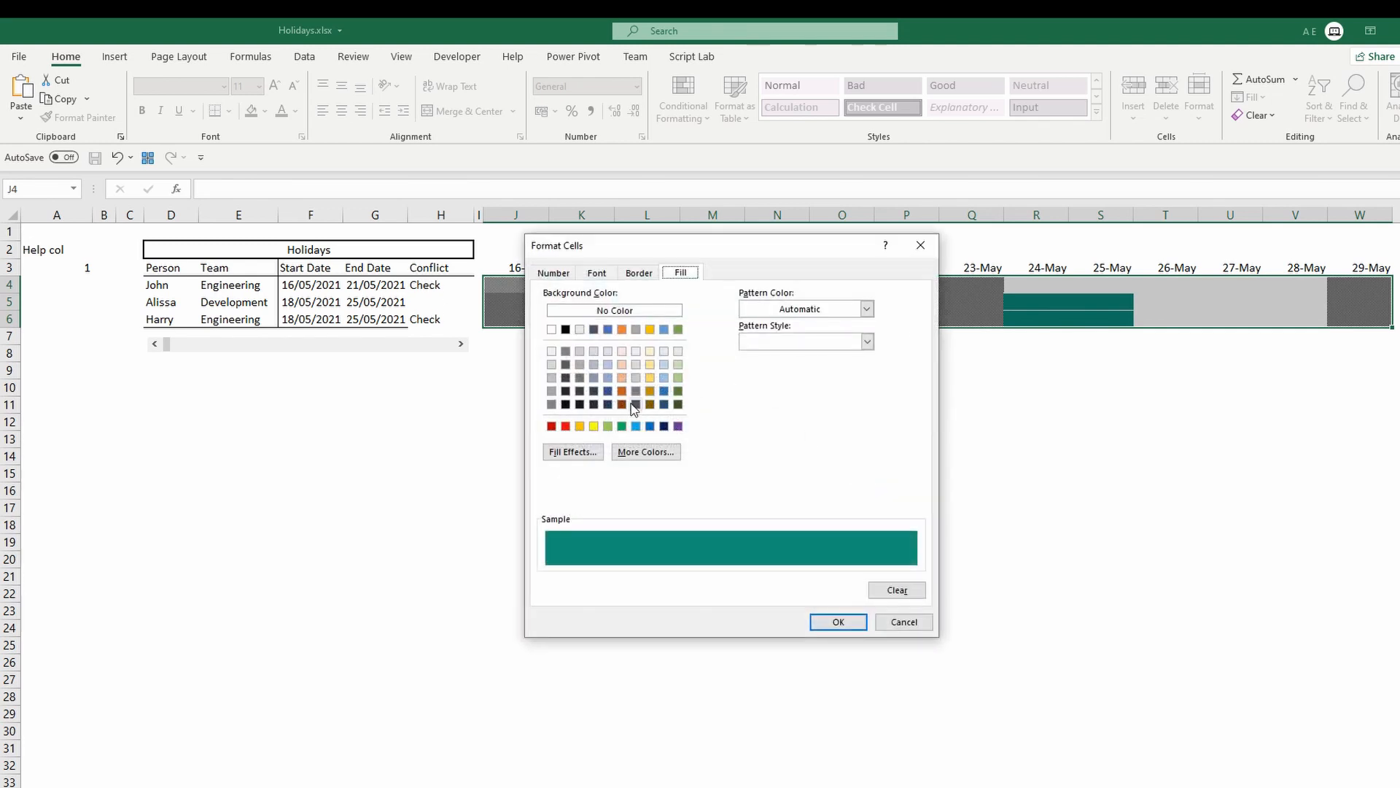
click(552, 426)
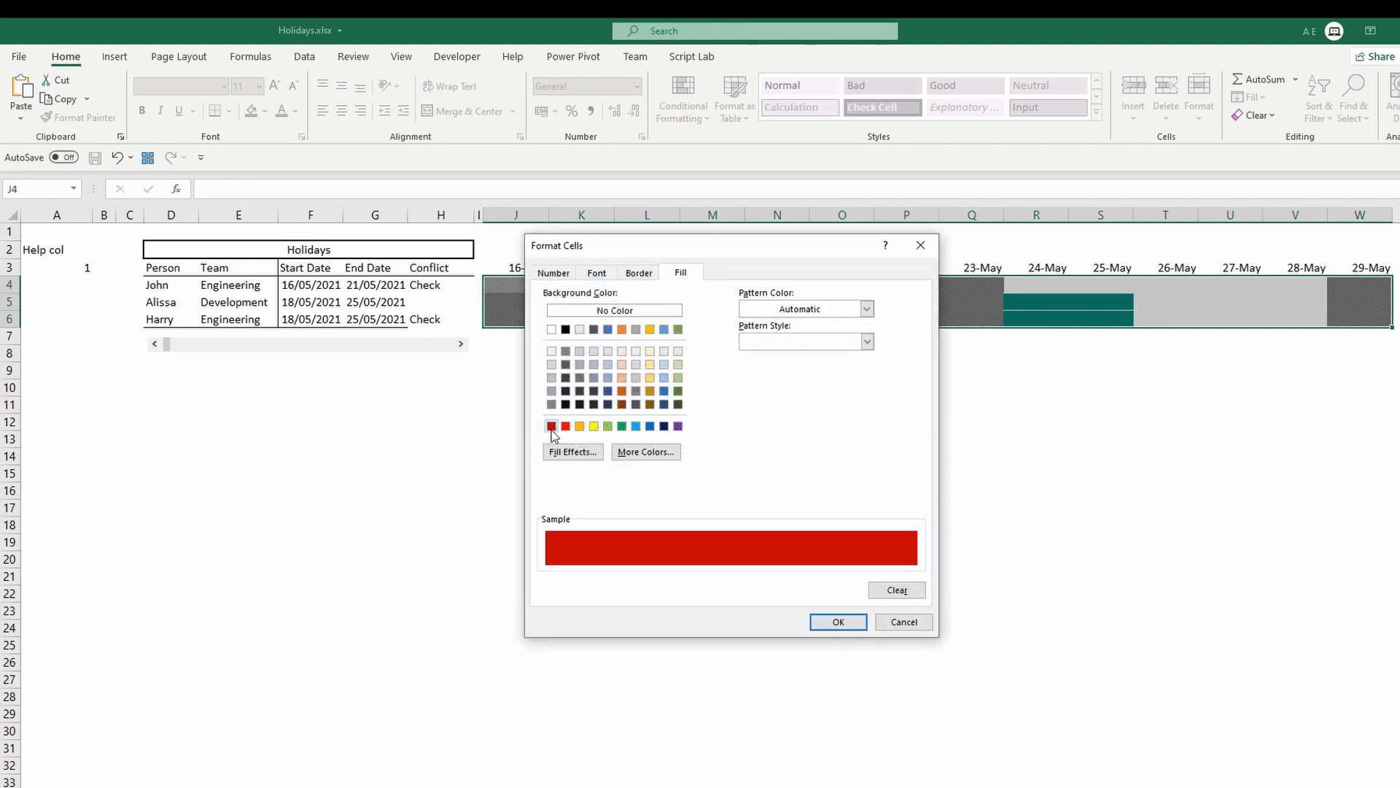
click(840, 622)
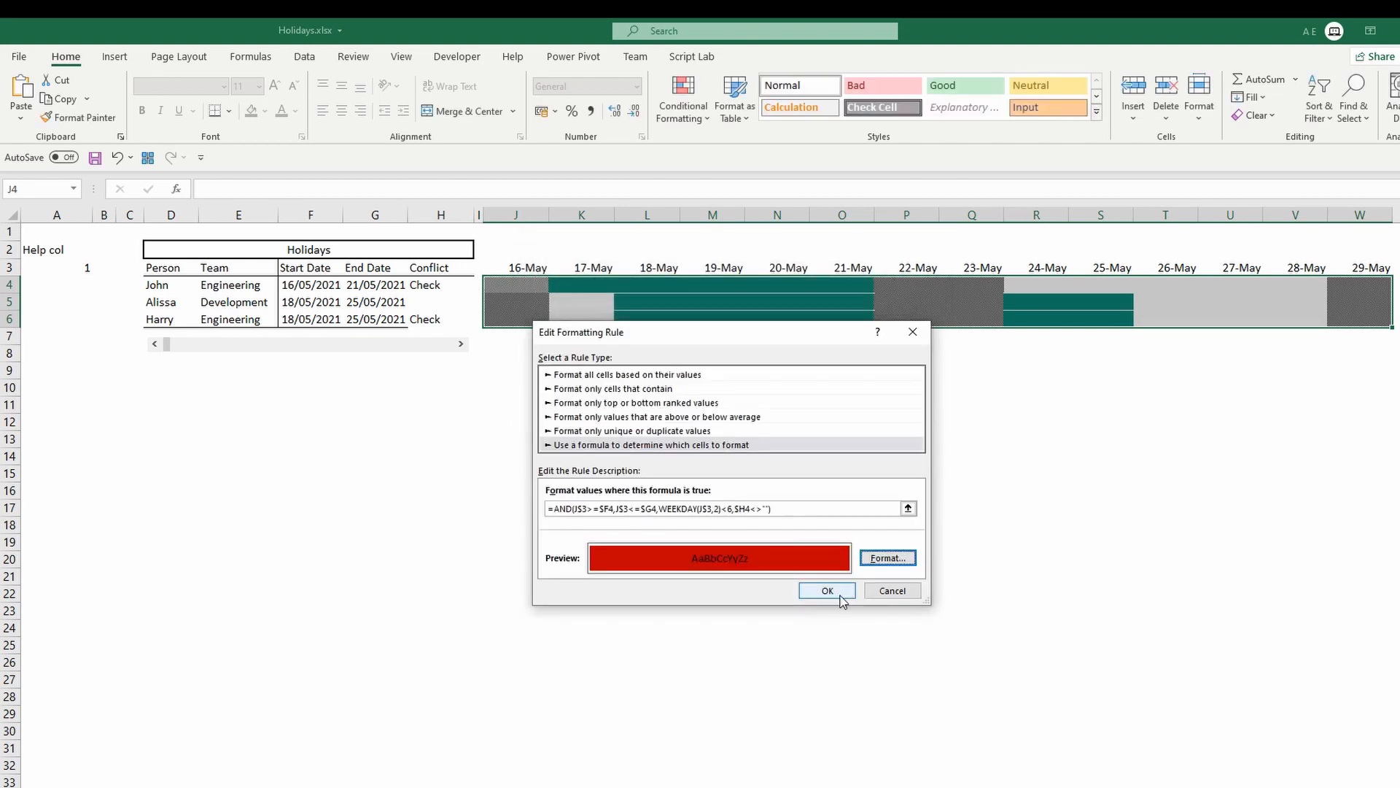
click(827, 591)
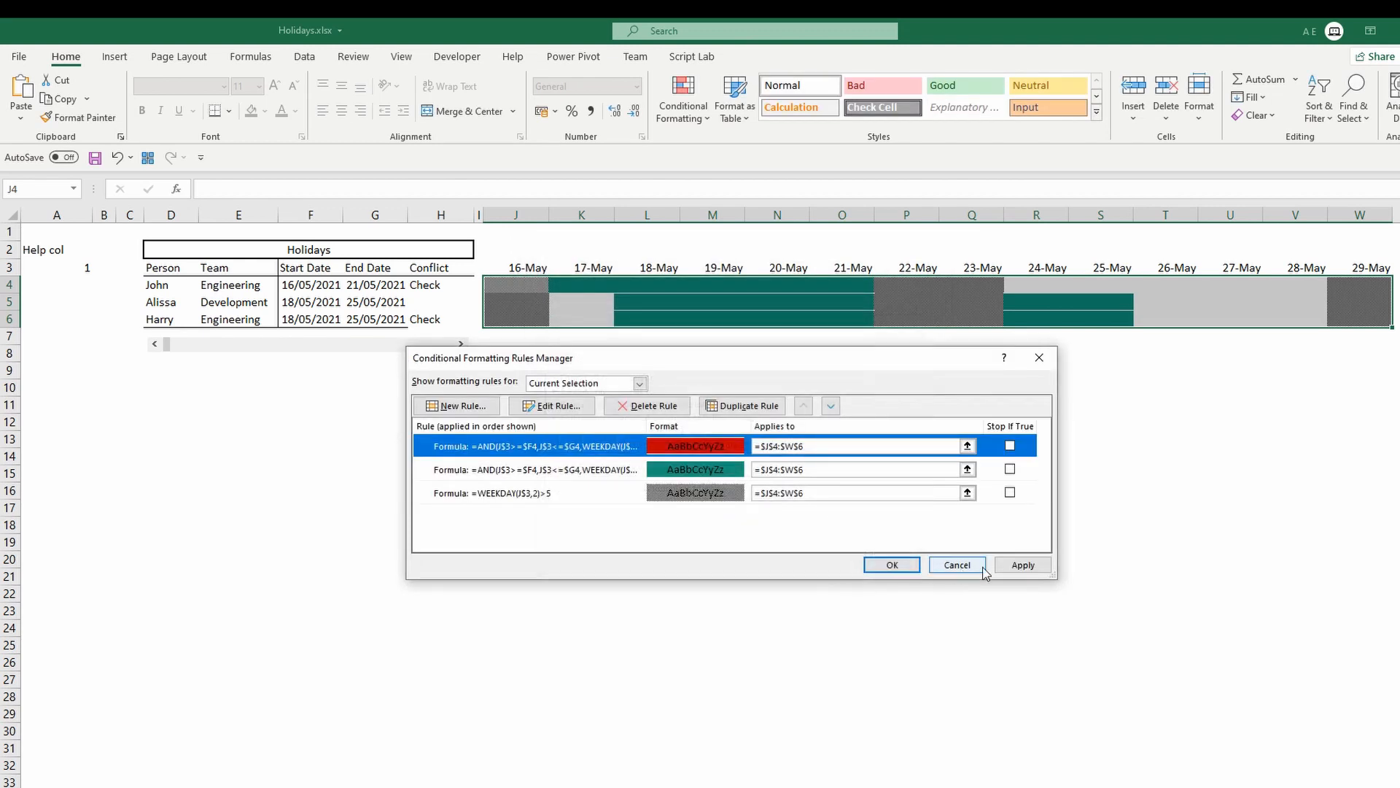
click(1012, 570)
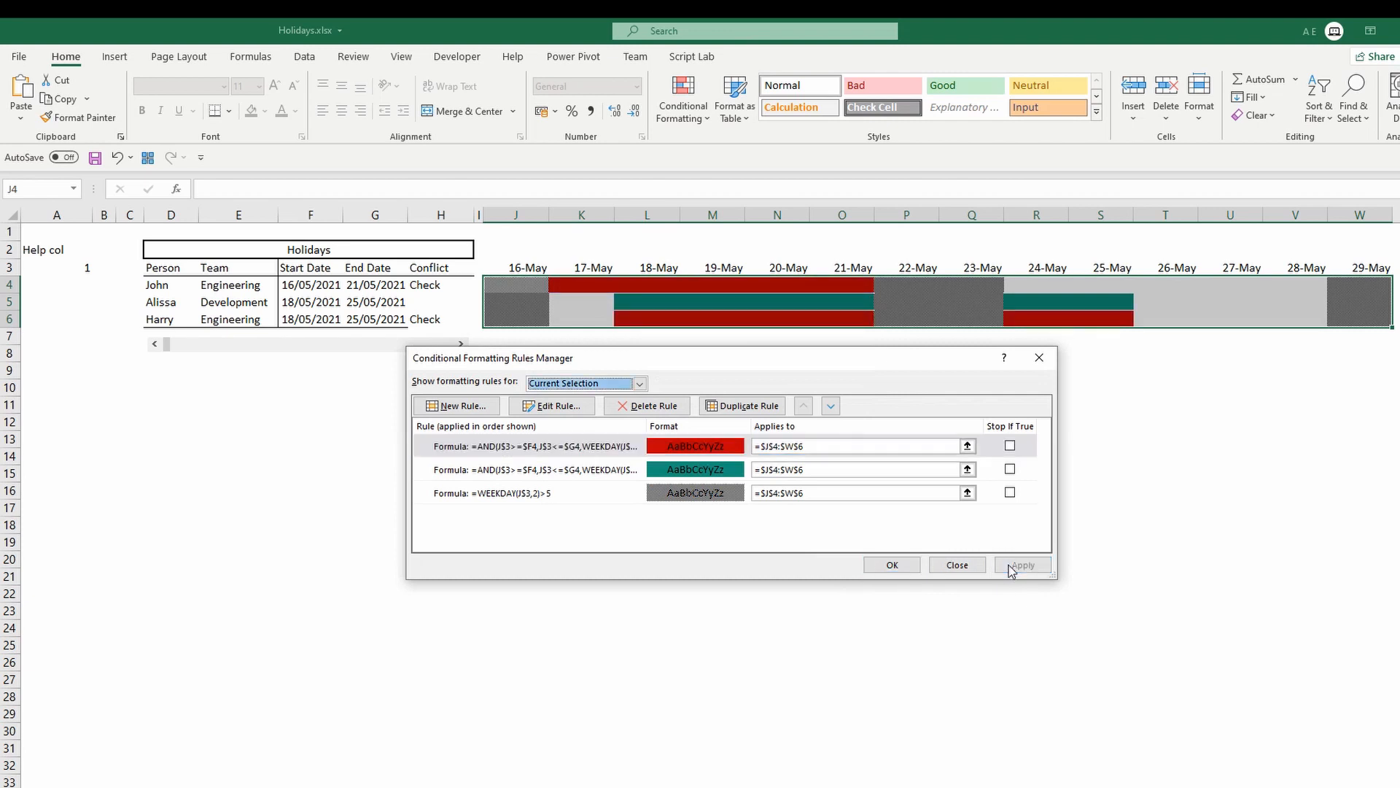
click(893, 566)
Change John's start date to 26/05/2021 and inspect the end date and conflict formulas.
click(375, 284)
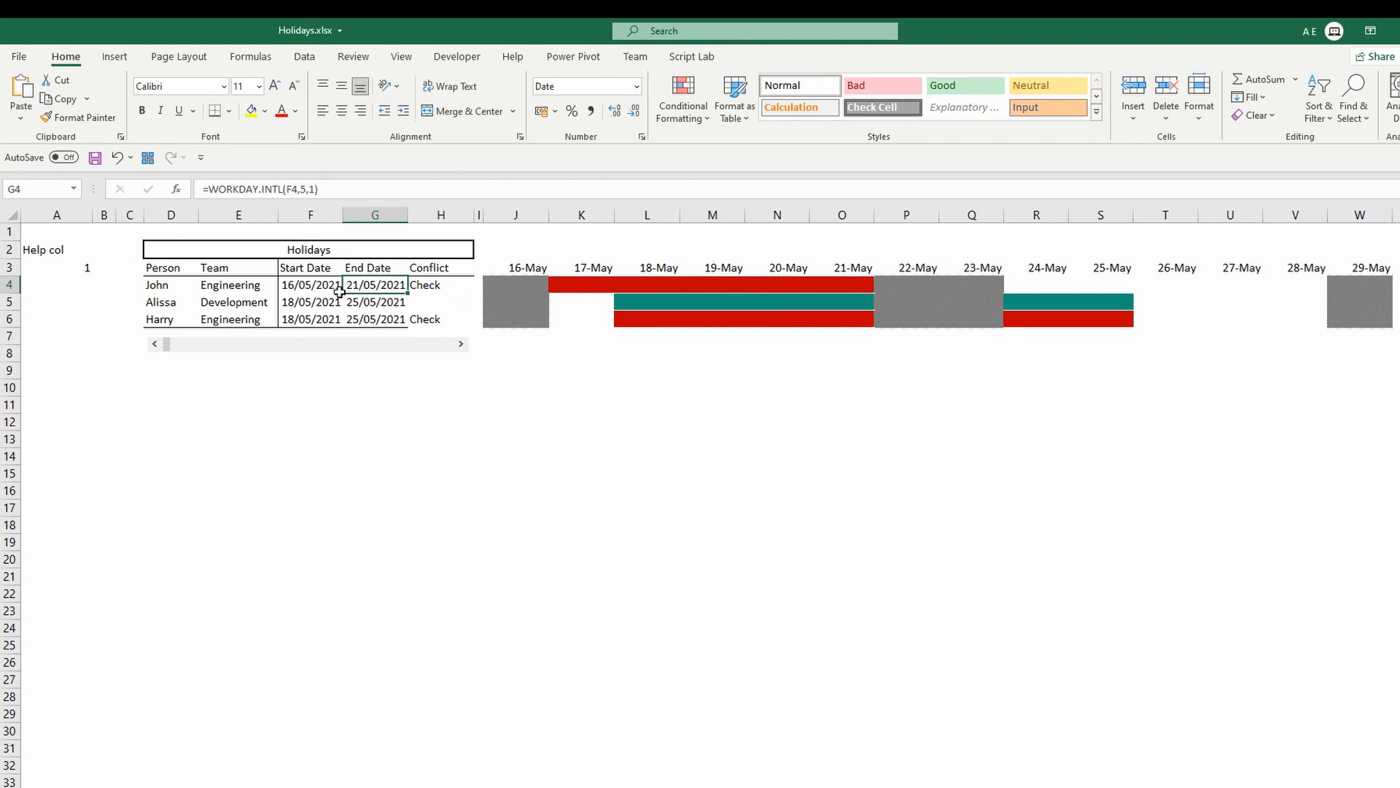
click(312, 286)
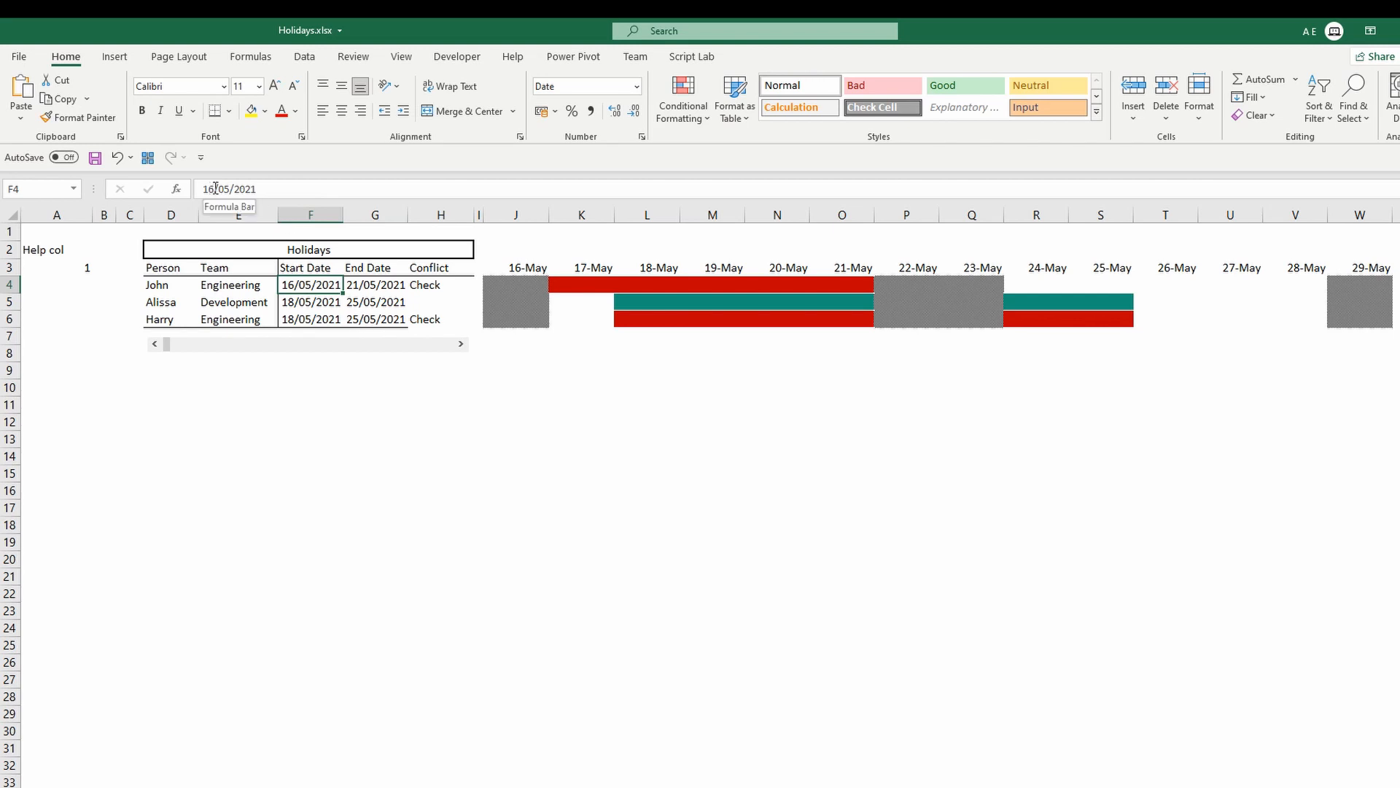
drag(213, 188, 197, 188)
text(26)
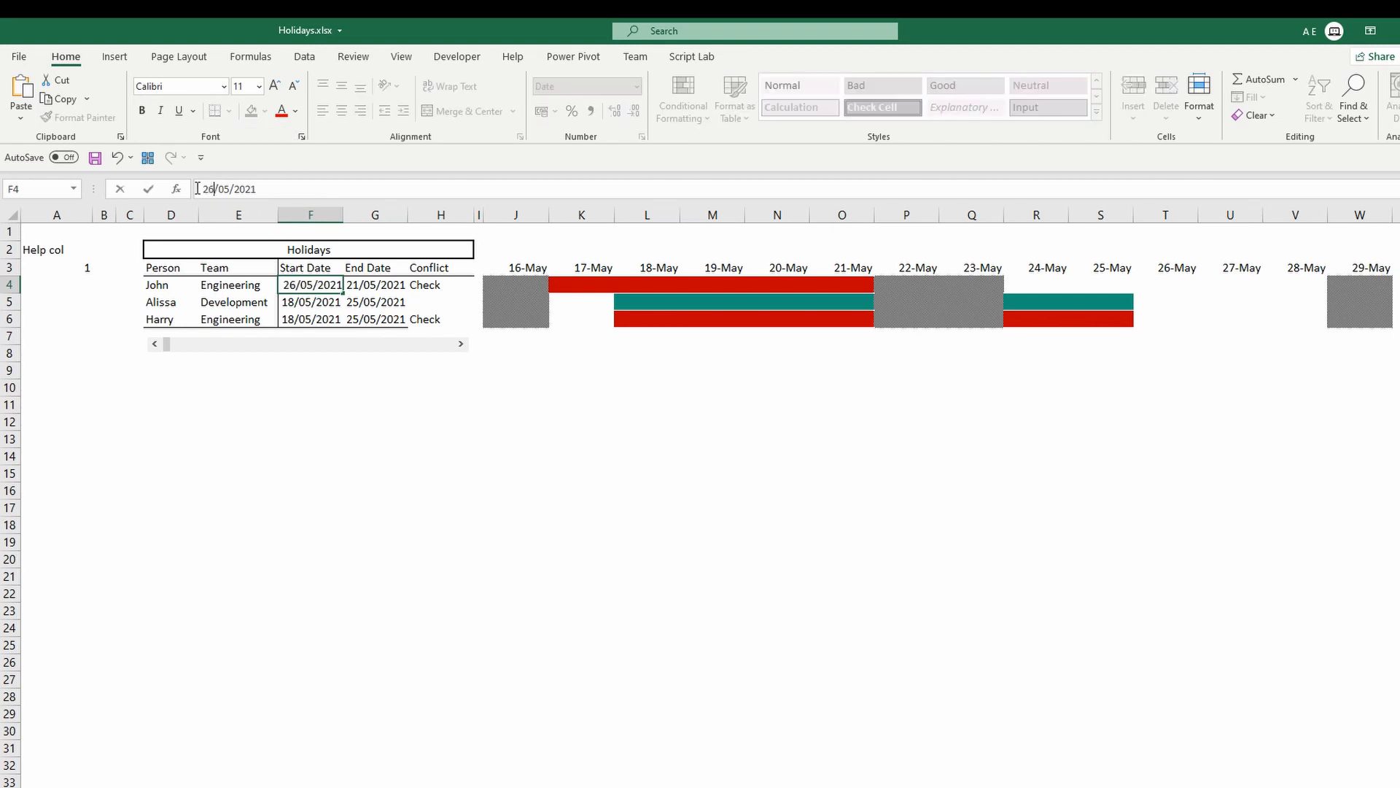
key(Return)
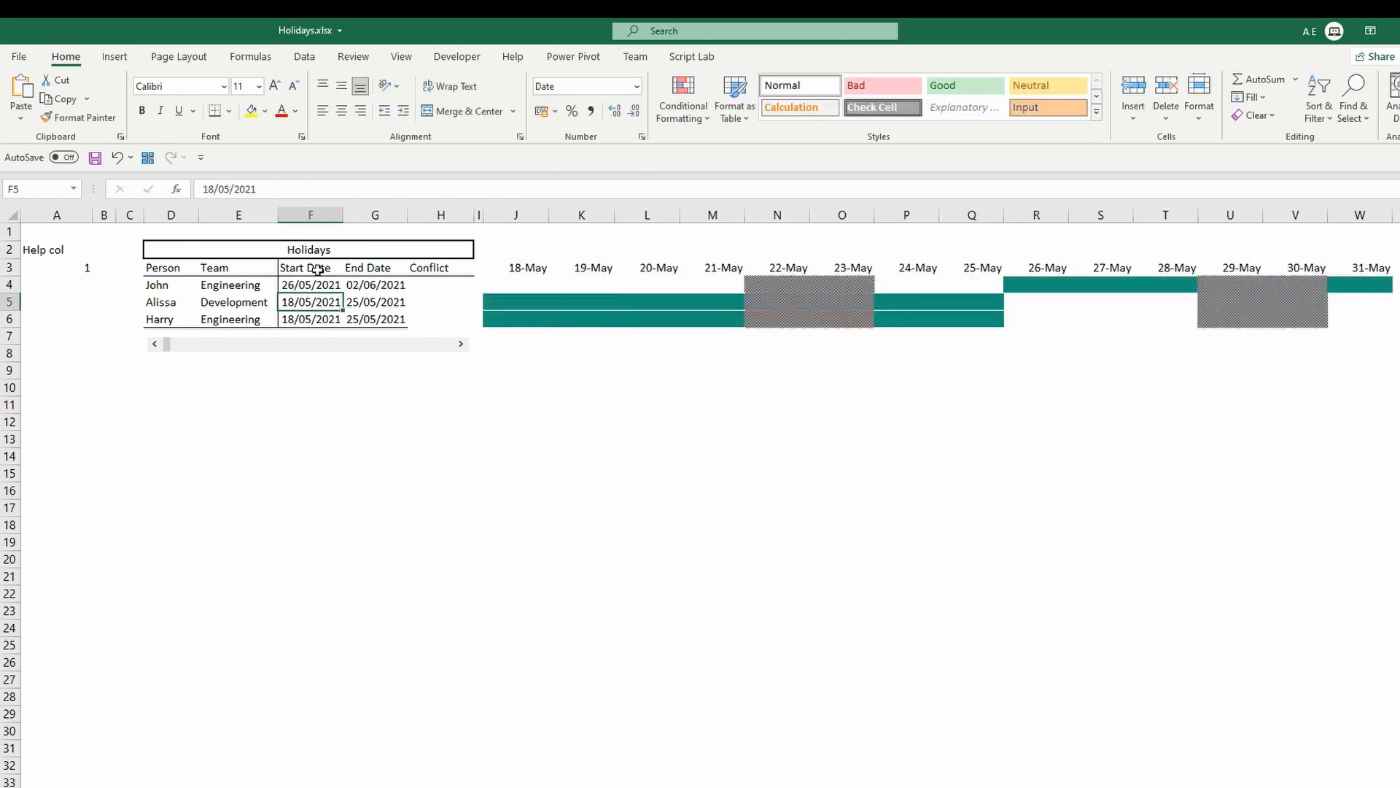
click(366, 288)
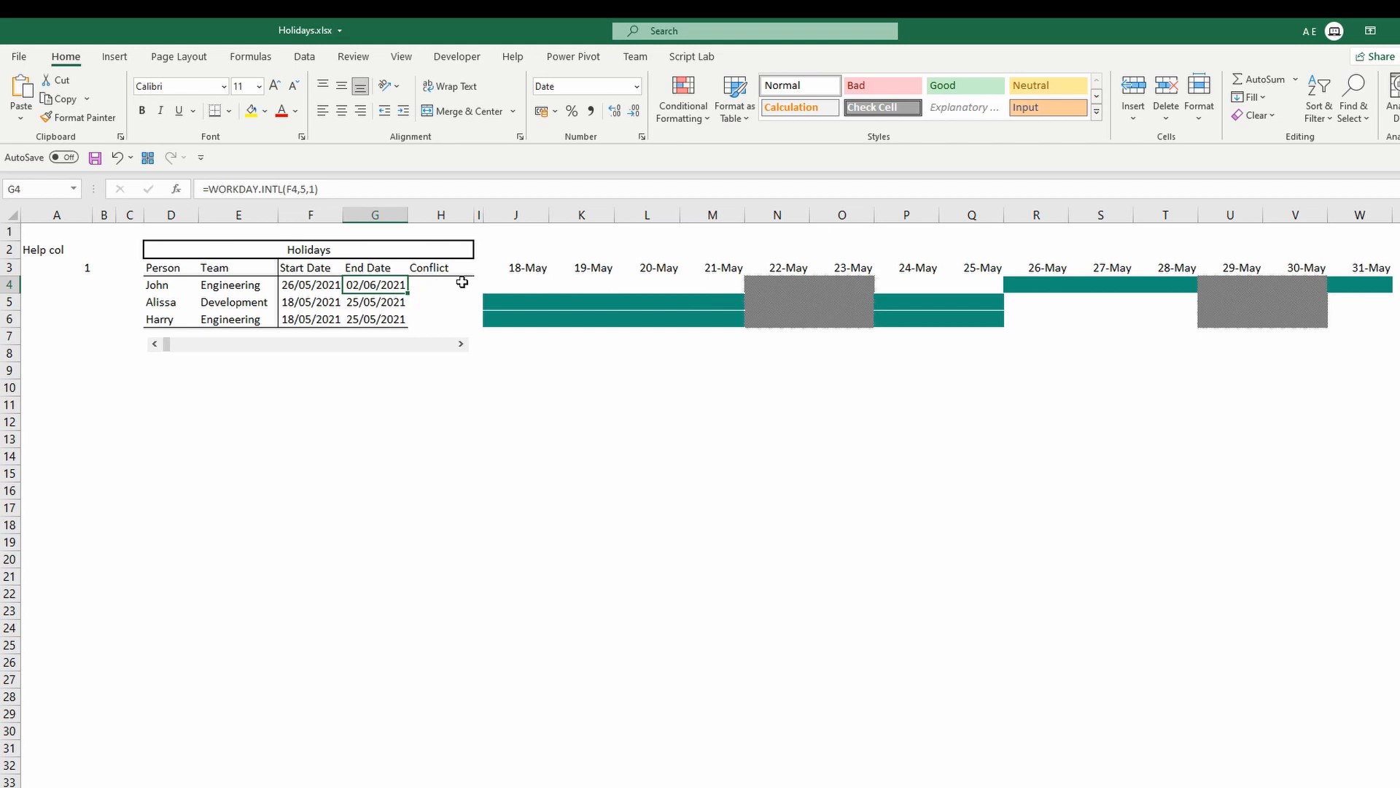
drag(445, 286, 448, 319)
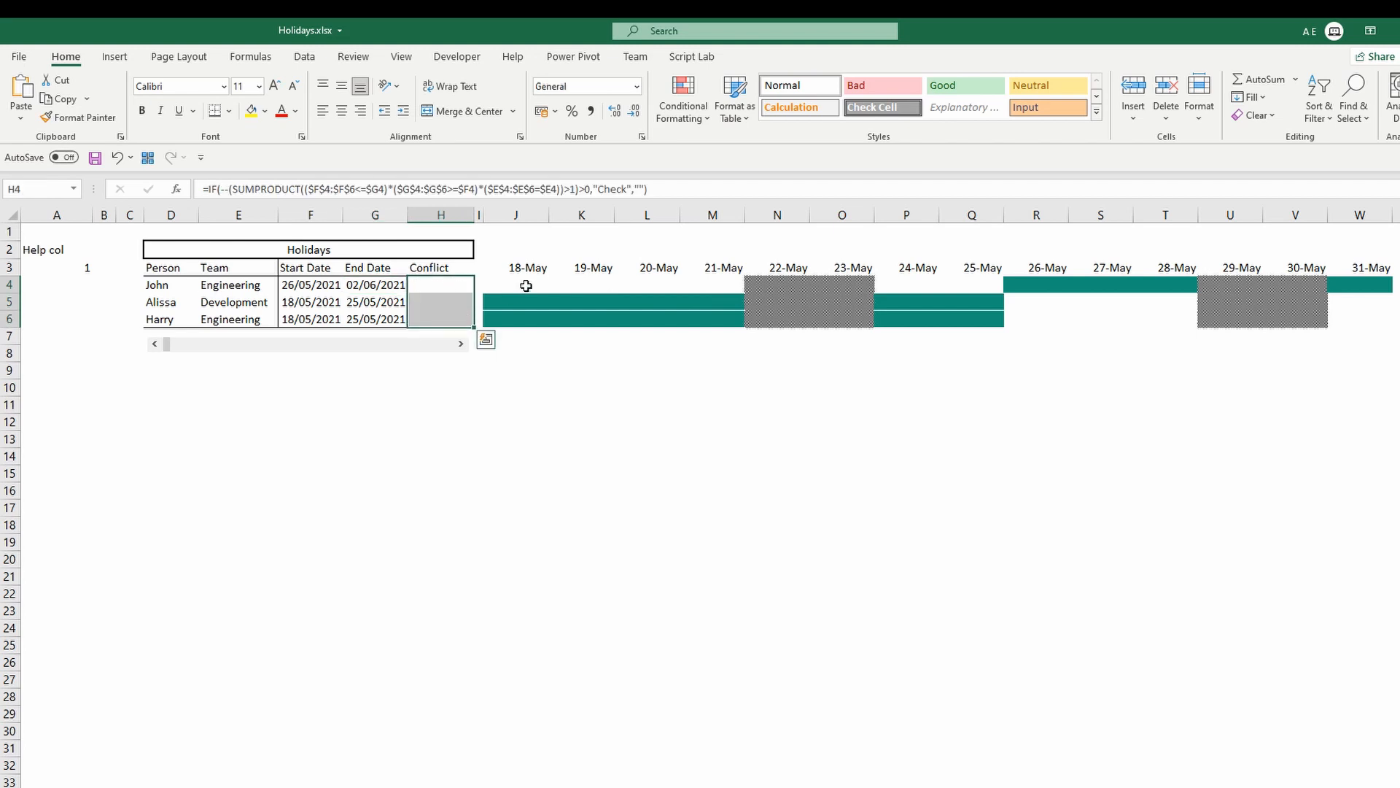
click(525, 286)
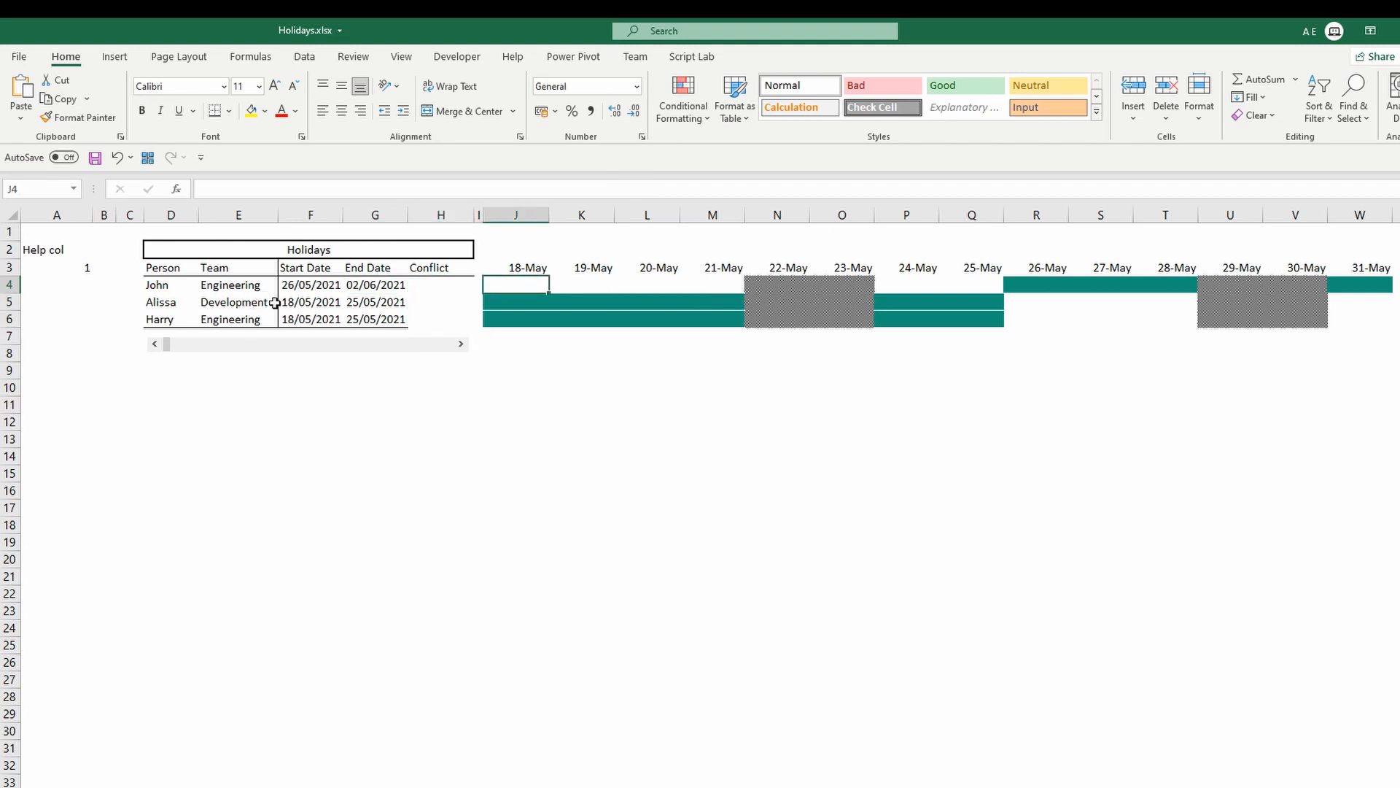
Step the calendar forward and back with the scroll bar to test the shading.
click(461, 346)
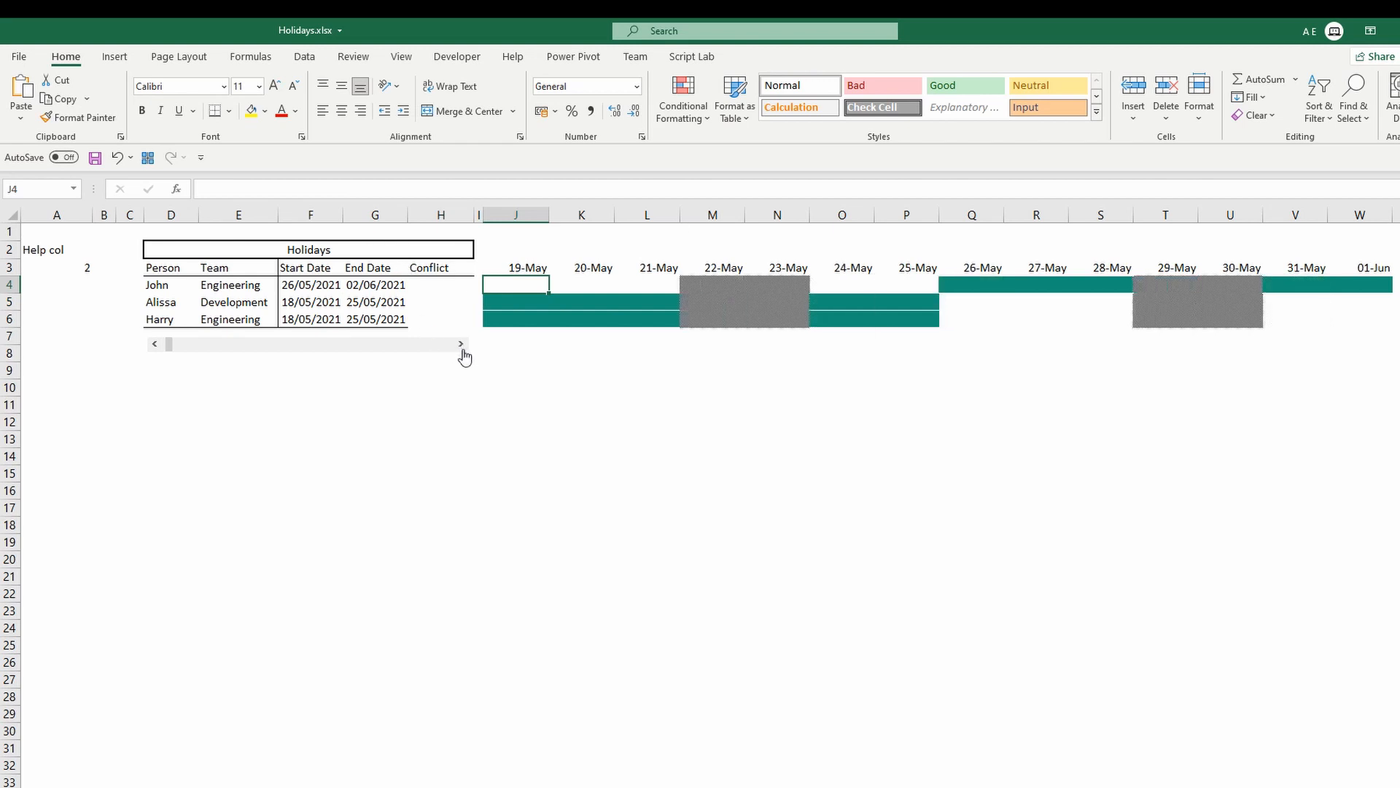
click(461, 346)
click(462, 346)
click(461, 345)
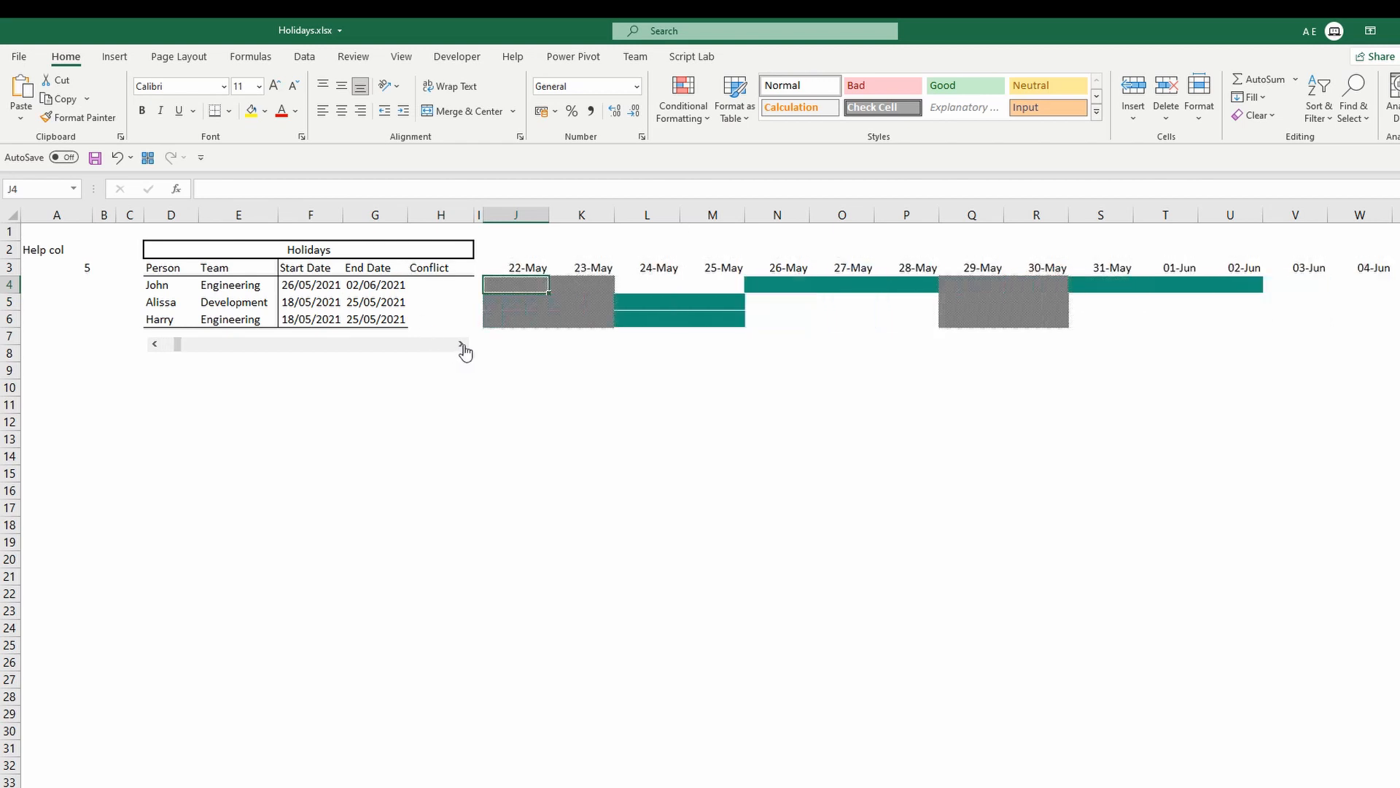
click(462, 345)
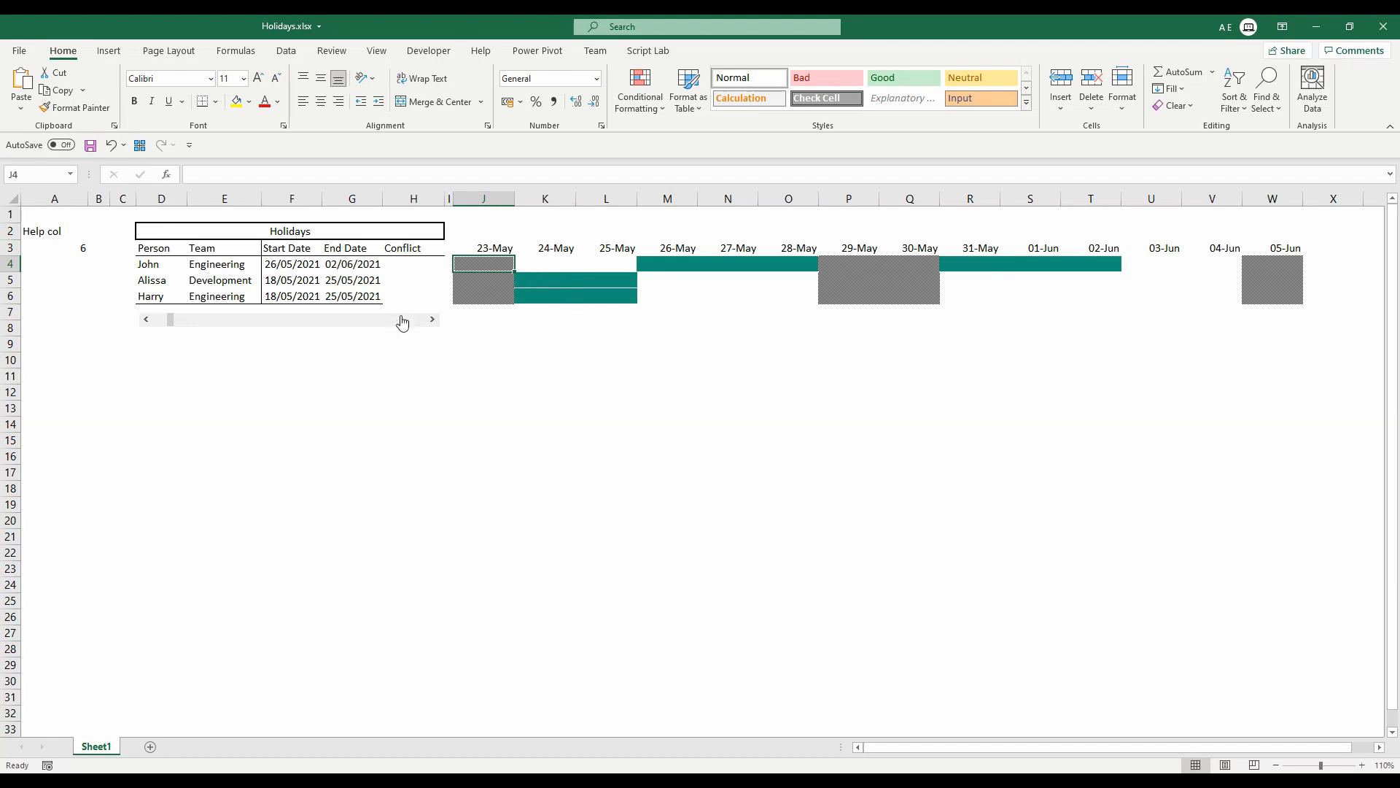
click(147, 320)
click(146, 320)
click(147, 321)
click(146, 320)
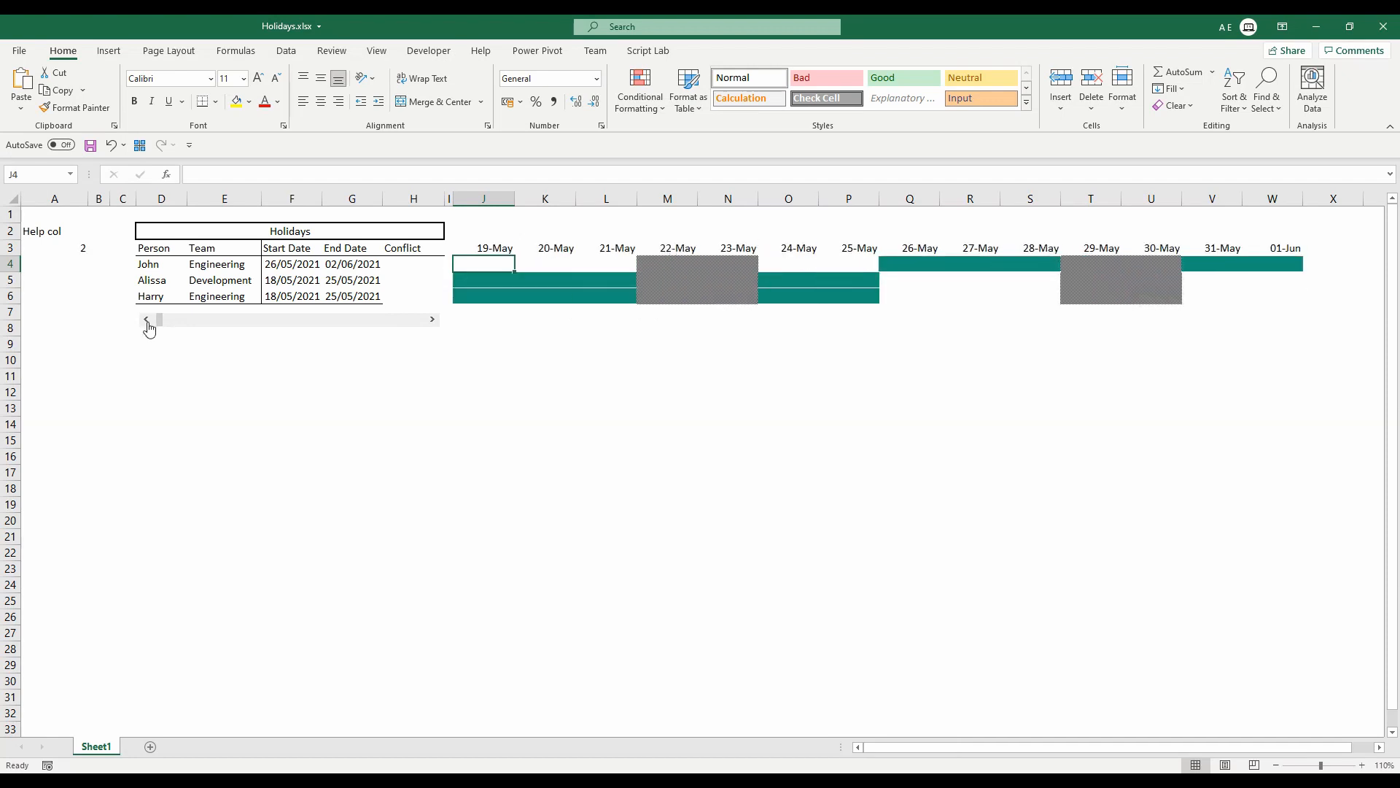
click(434, 321)
click(435, 320)
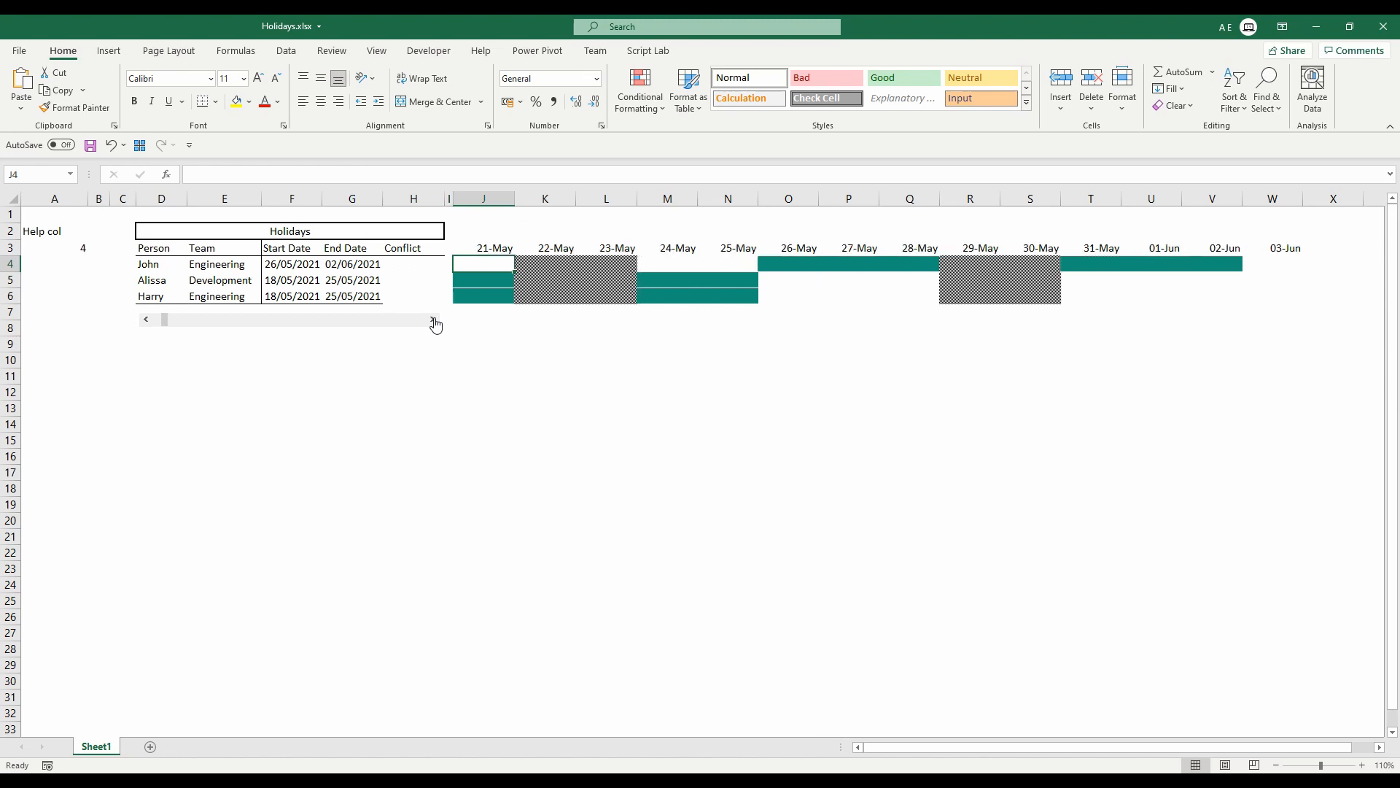